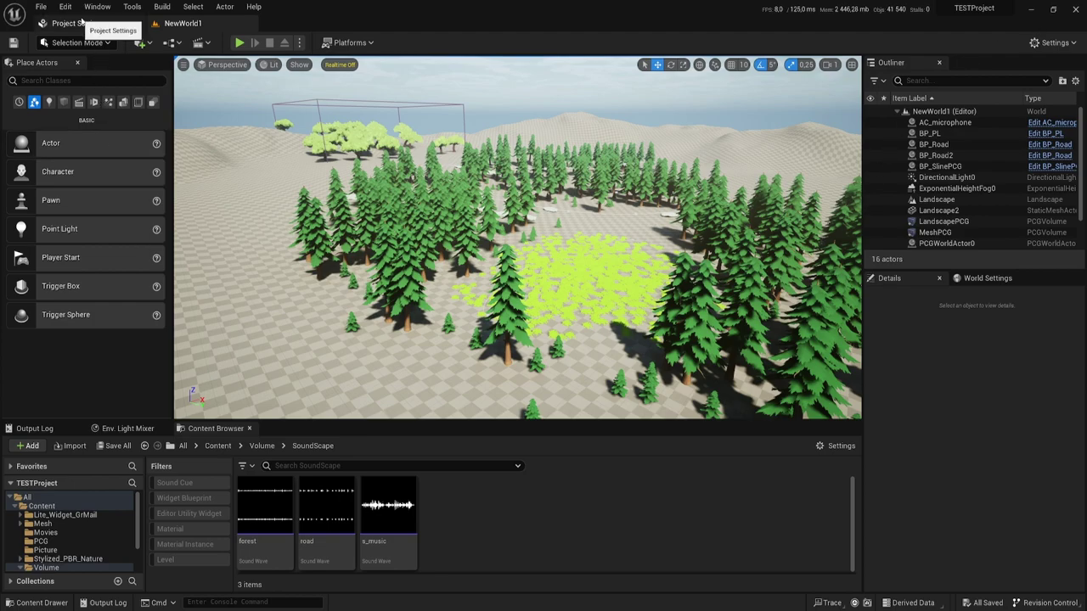
# Look up the SoundScape plugin in the Plugins manager, then close it.
pyautogui.click(65, 8)
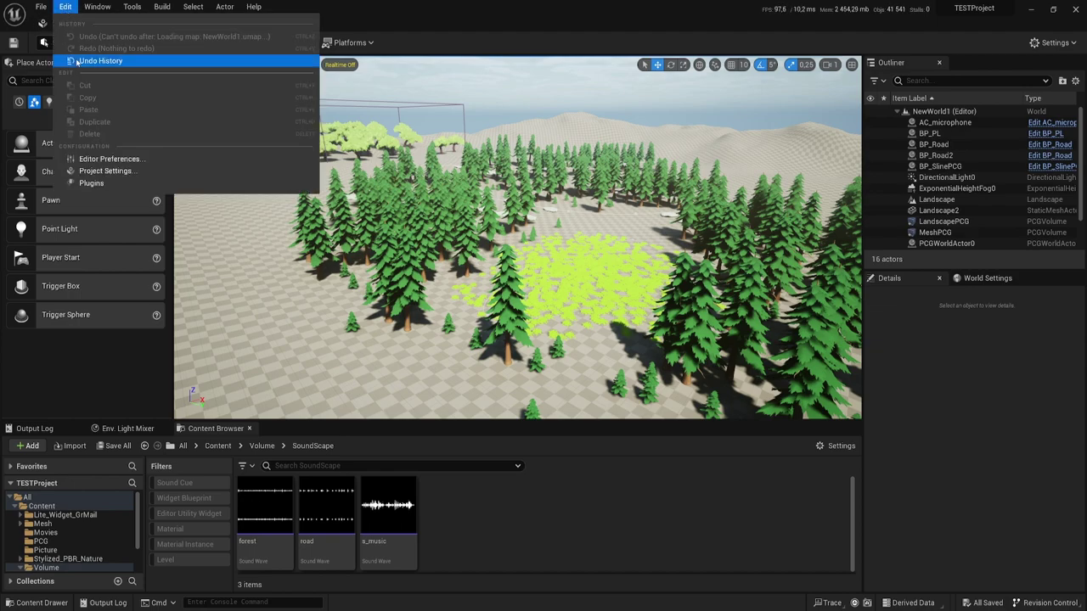
pyautogui.click(93, 184)
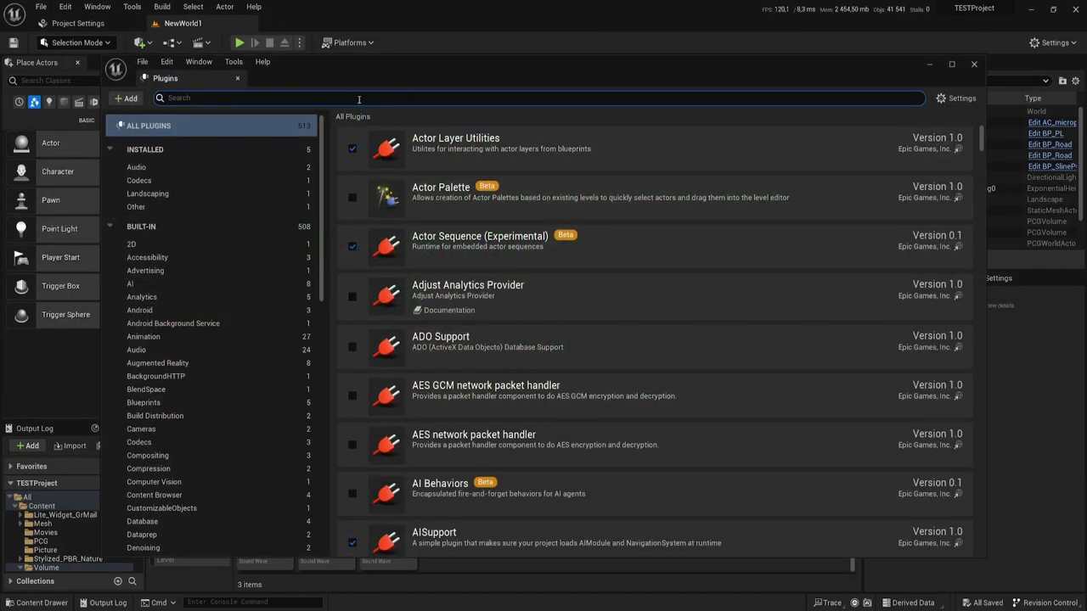
pyautogui.write('soun')
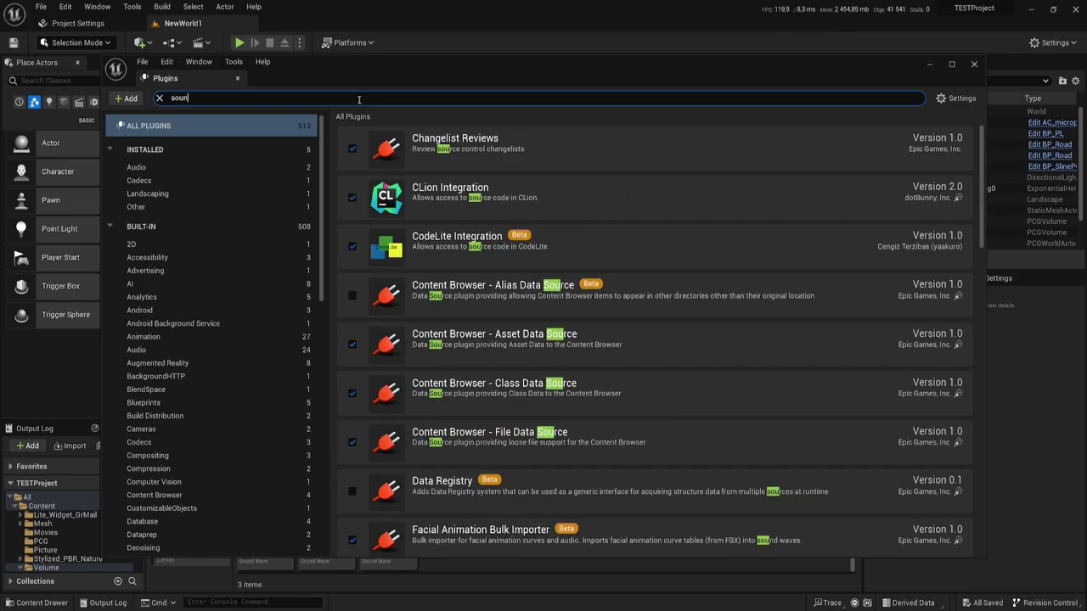
pyautogui.write('dsc')
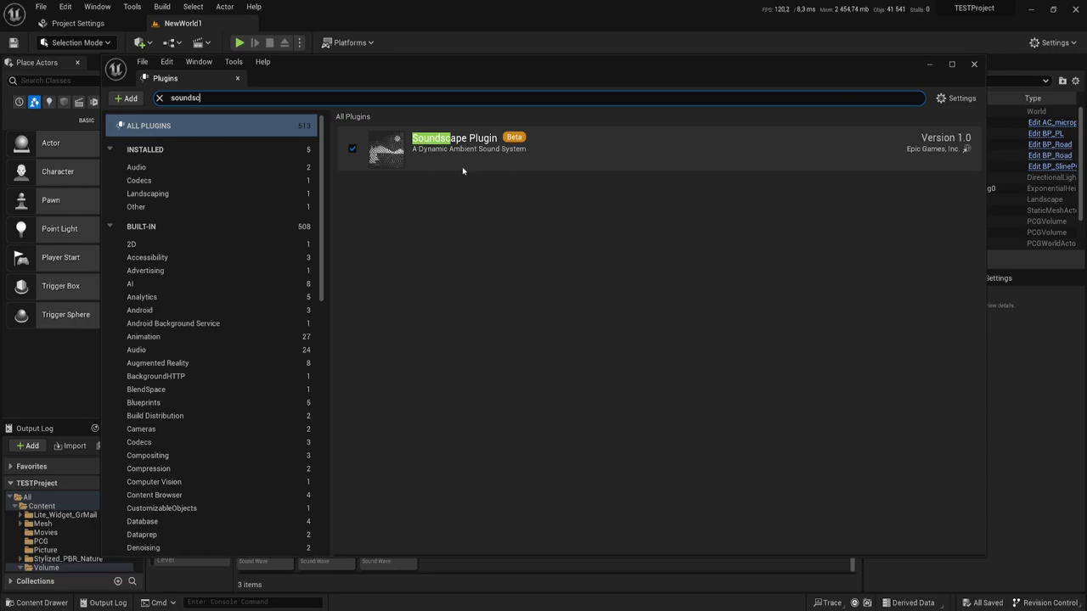
pyautogui.click(974, 64)
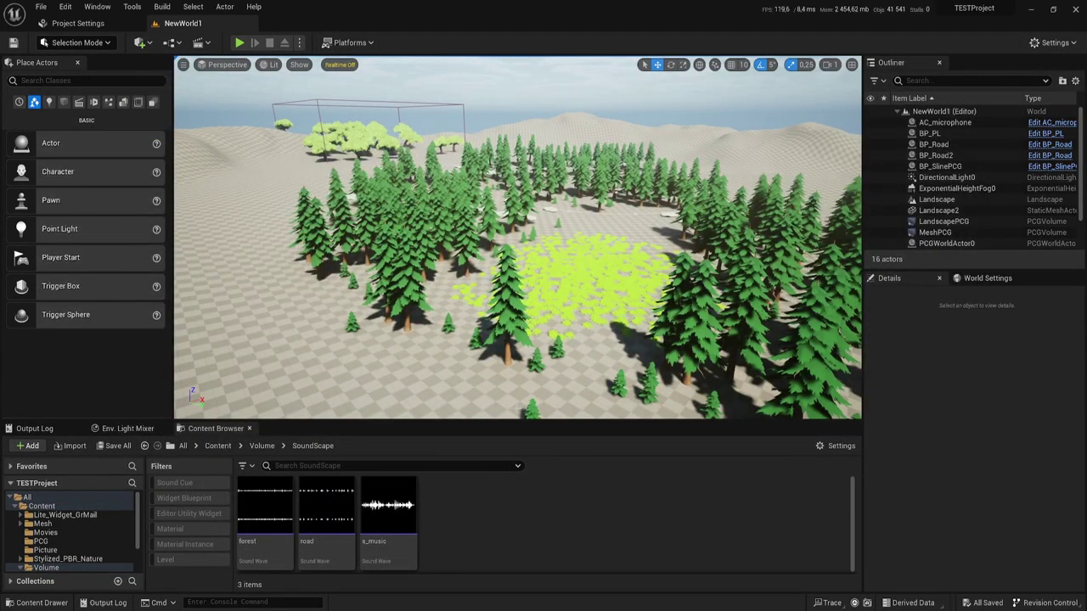
# Start a new Data Table in the SoundScape folder from the Miscellaneous asset menu.
pyautogui.moveTo(506, 419); pyautogui.dragTo(506, 418)
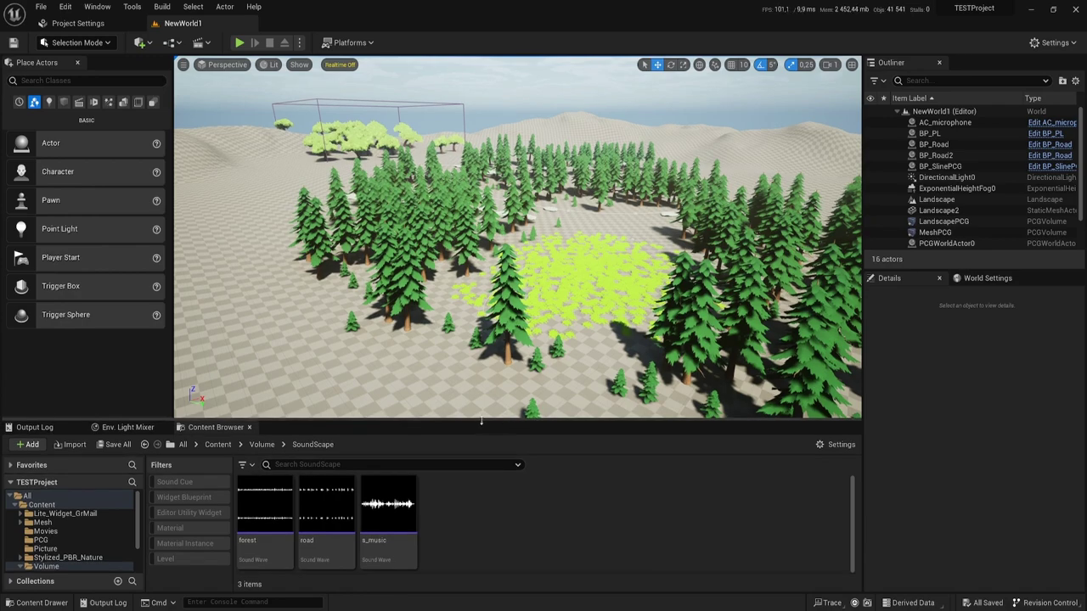
pyautogui.moveTo(326, 504)
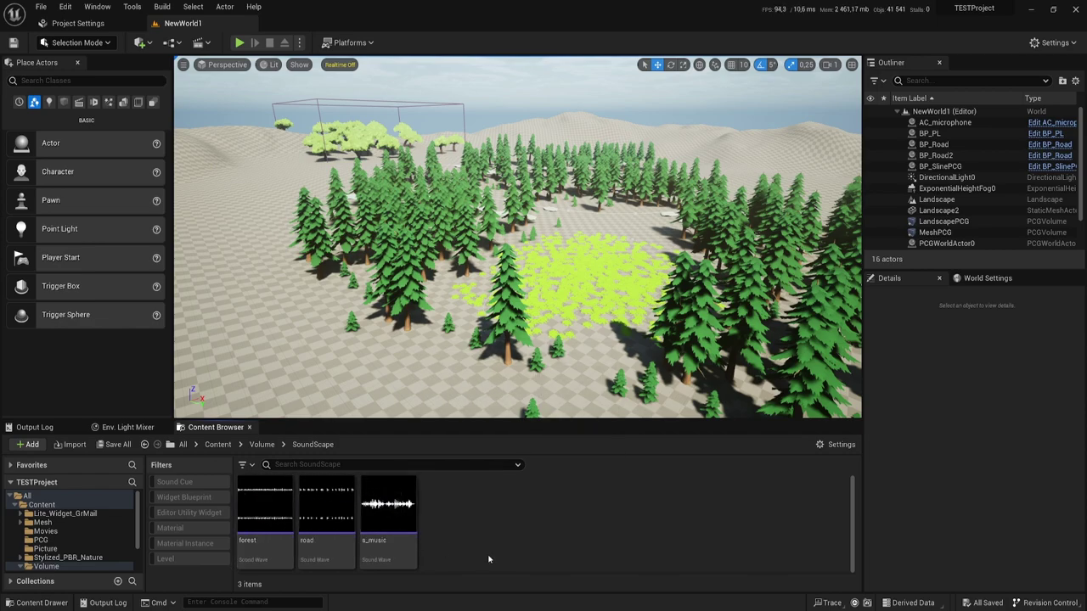
pyautogui.rightClick(469, 520)
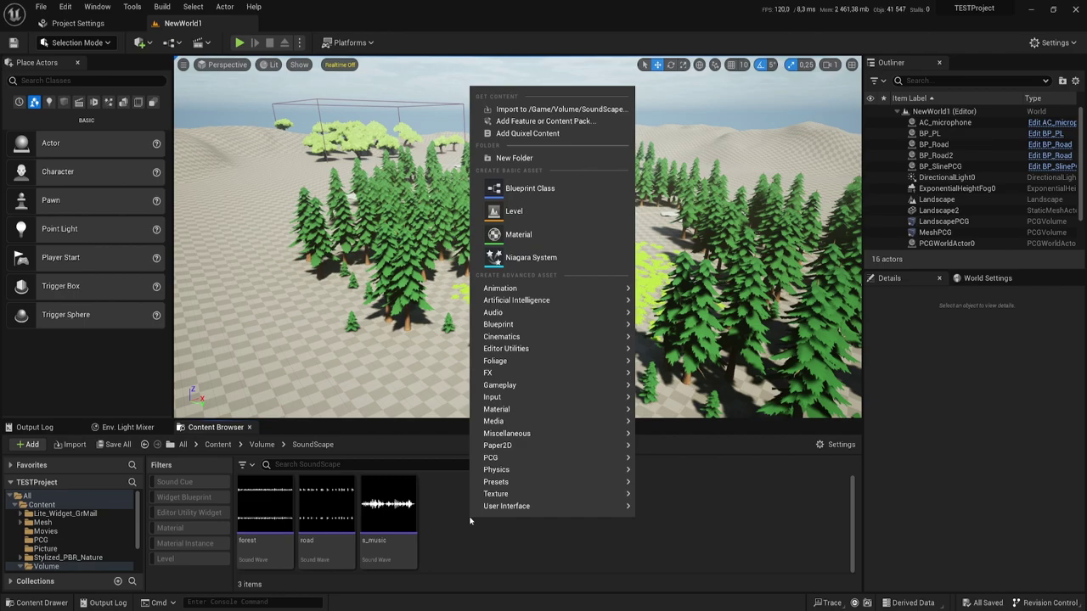
pyautogui.moveTo(507, 422)
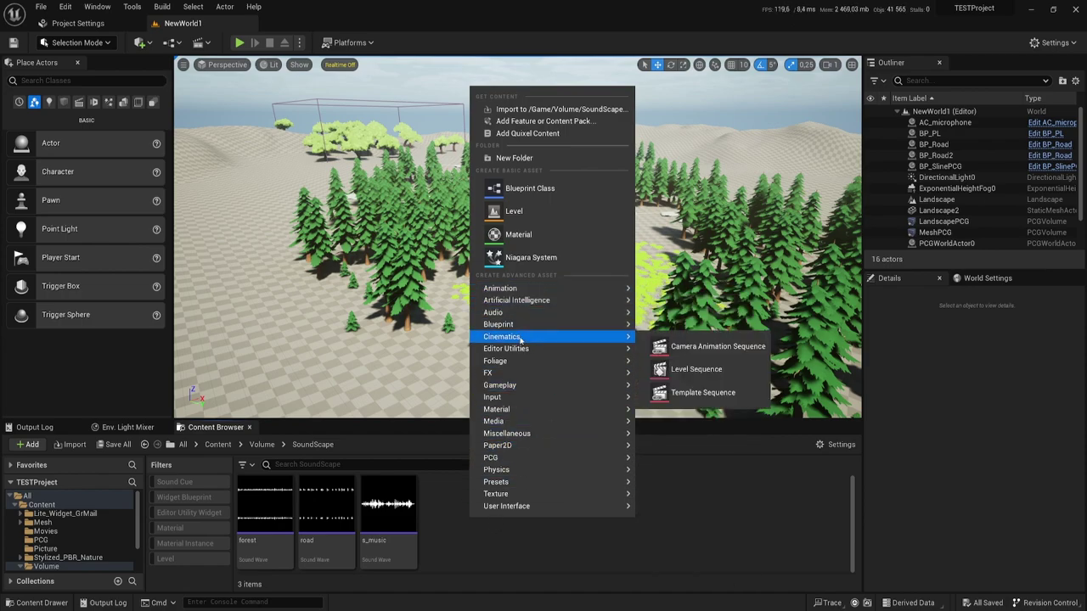
pyautogui.moveTo(529, 317)
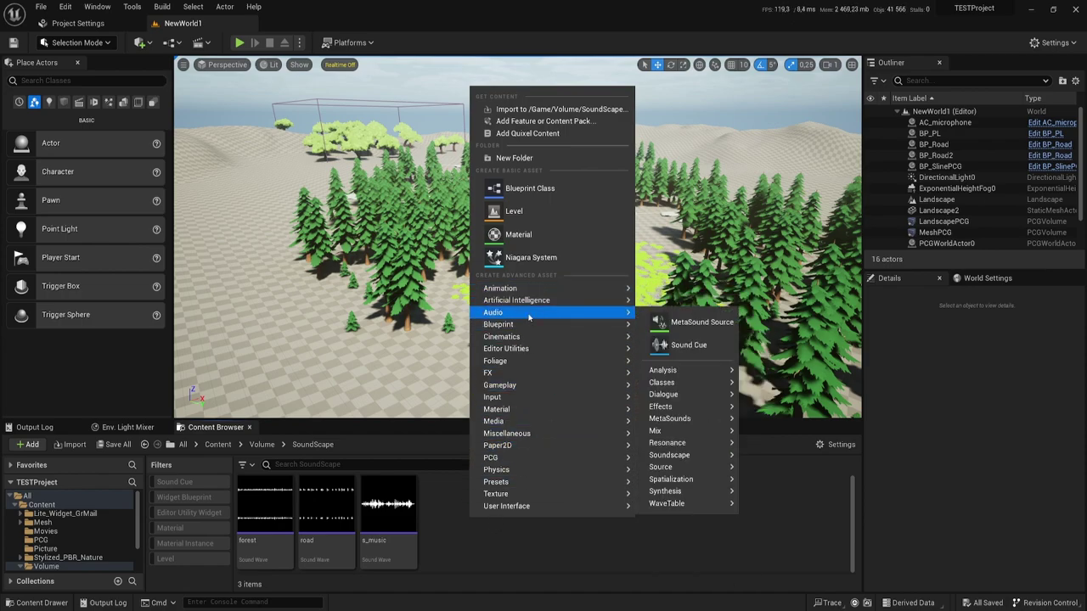
pyautogui.moveTo(545, 435)
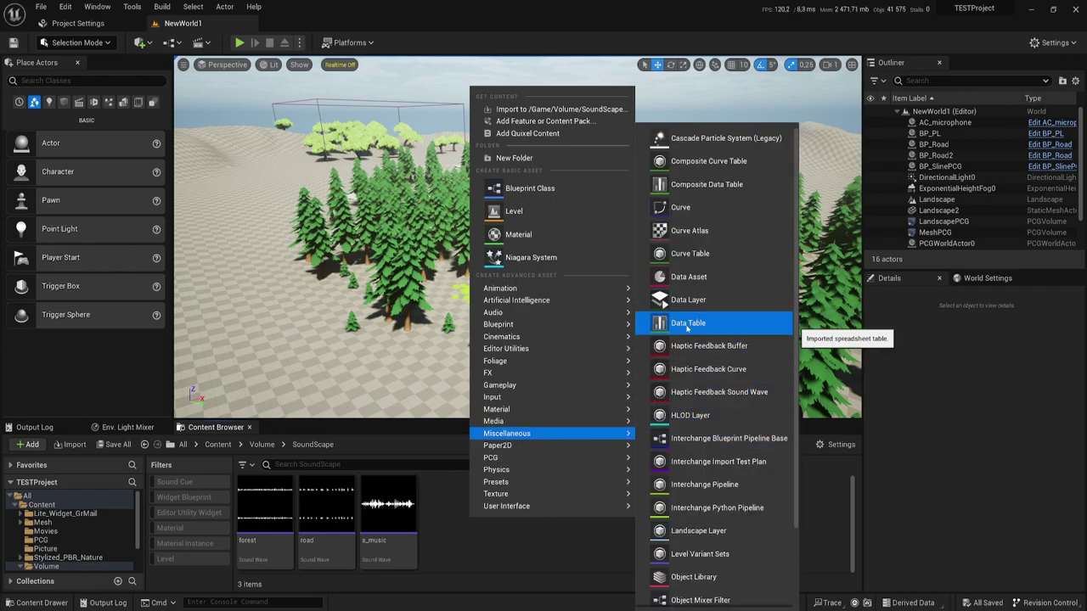
pyautogui.click(719, 324)
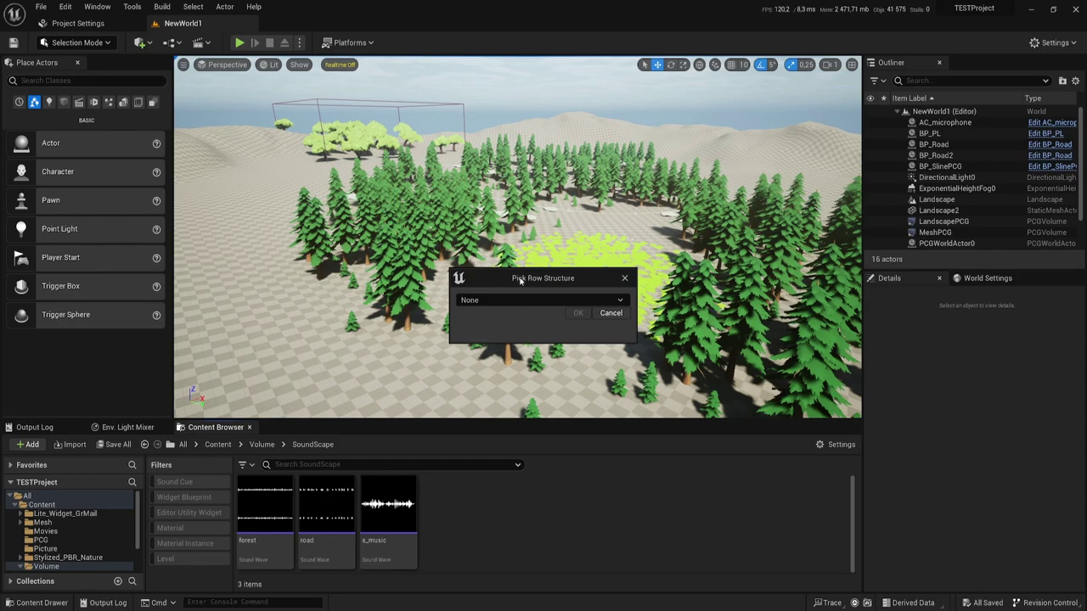
# Choose GameplayTagTableRow as the row structure and create the table.
pyautogui.click(497, 301)
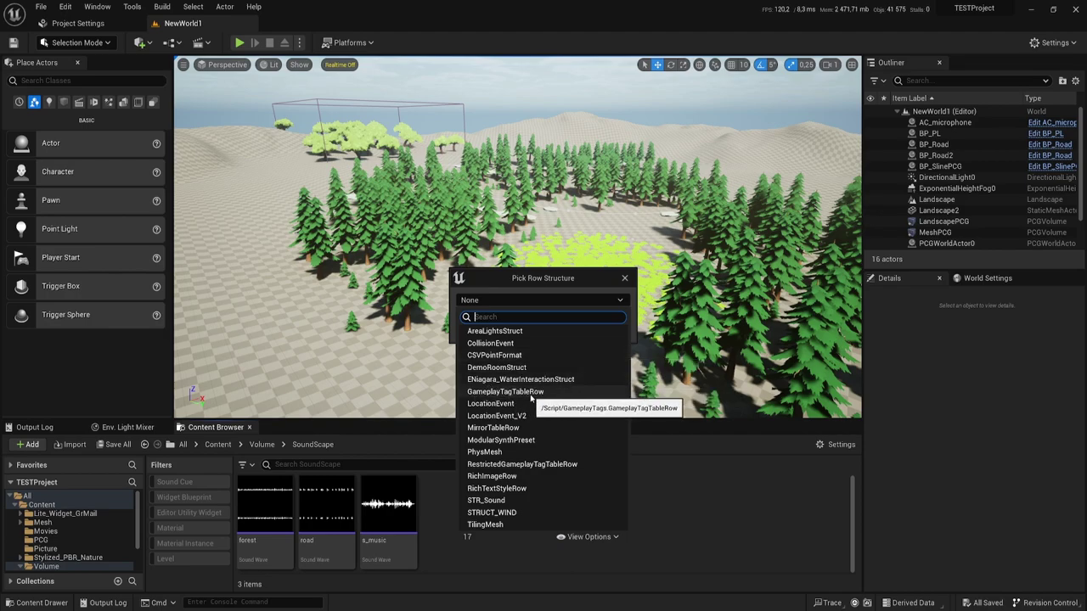
pyautogui.click(531, 392)
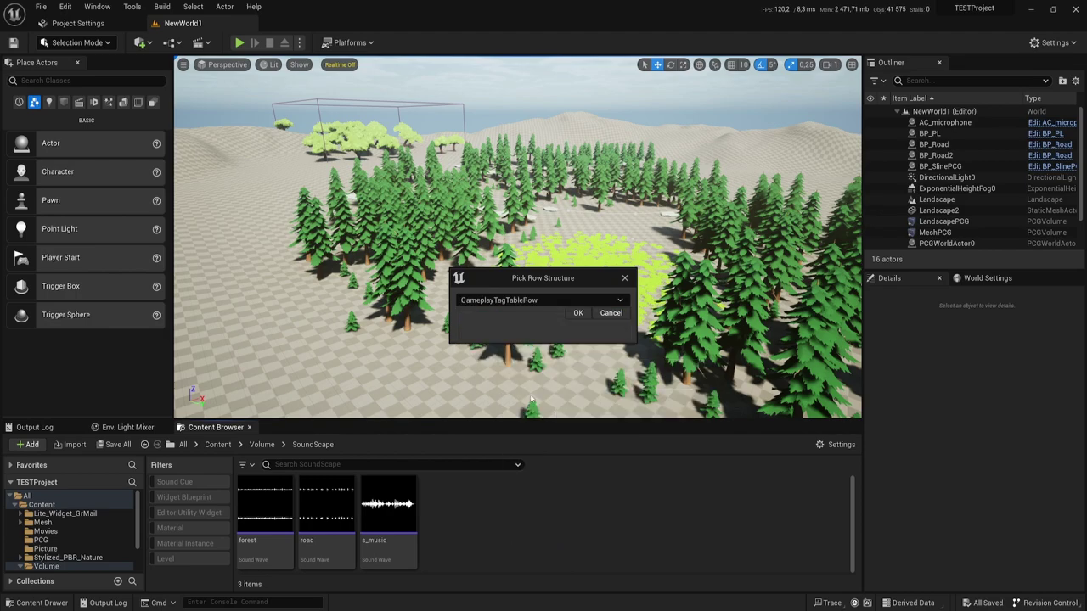
pyautogui.click(576, 313)
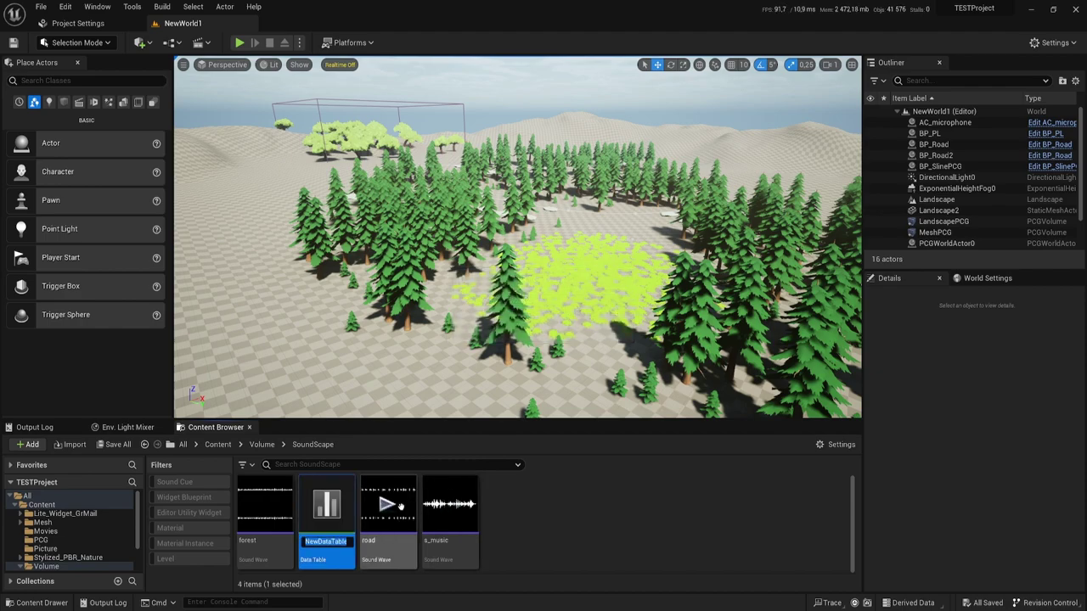
# Name the new table DT_SoundScape and open it for editing.
pyautogui.write('DT')
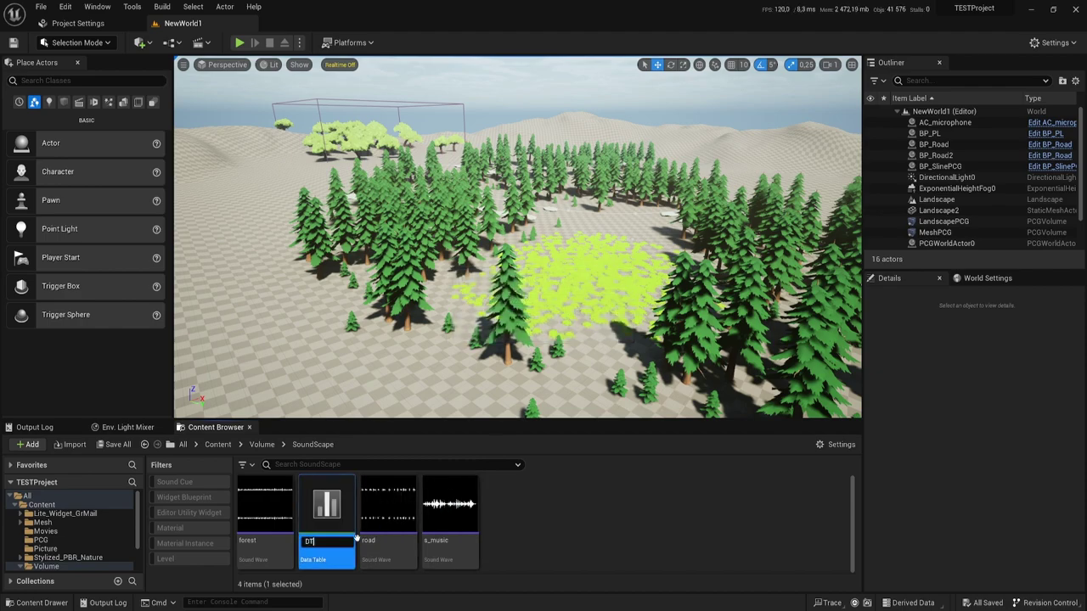
pyautogui.write('_')
pyautogui.write('Sound')
pyautogui.write('Scape')
pyautogui.press('Return')
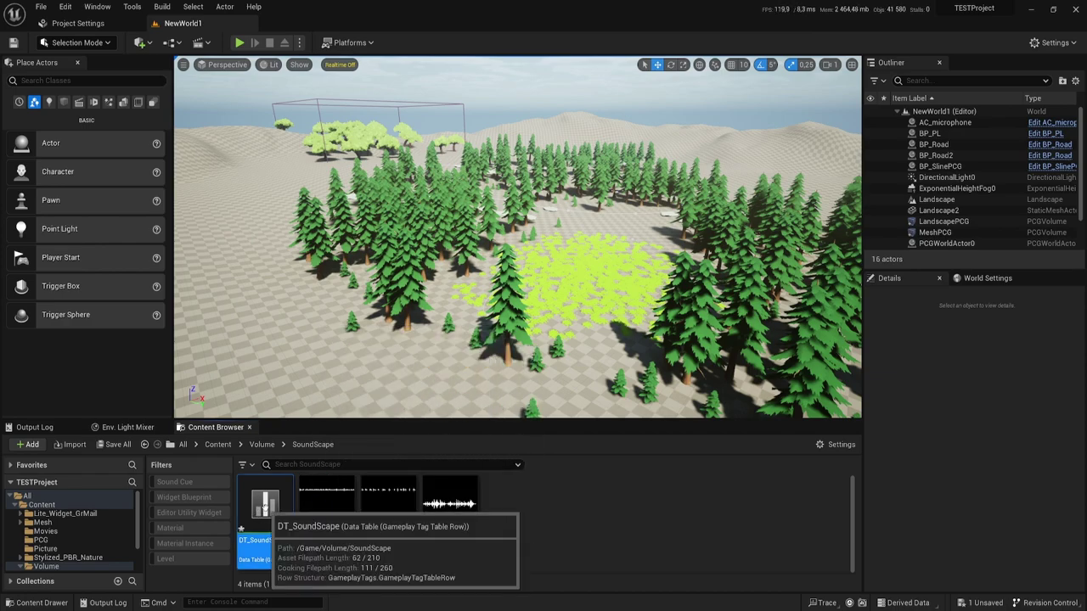
pyautogui.doubleClick(266, 511)
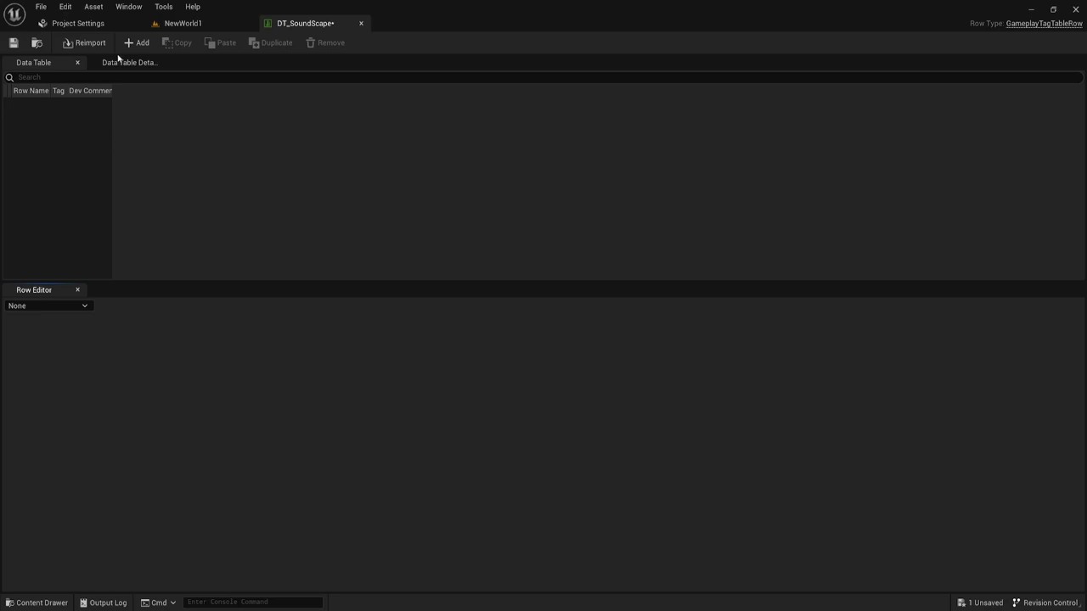
# Widen the table's row list so all columns are visible.
pyautogui.click(111, 105)
pyautogui.moveTo(112, 88); pyautogui.dragTo(266, 110)
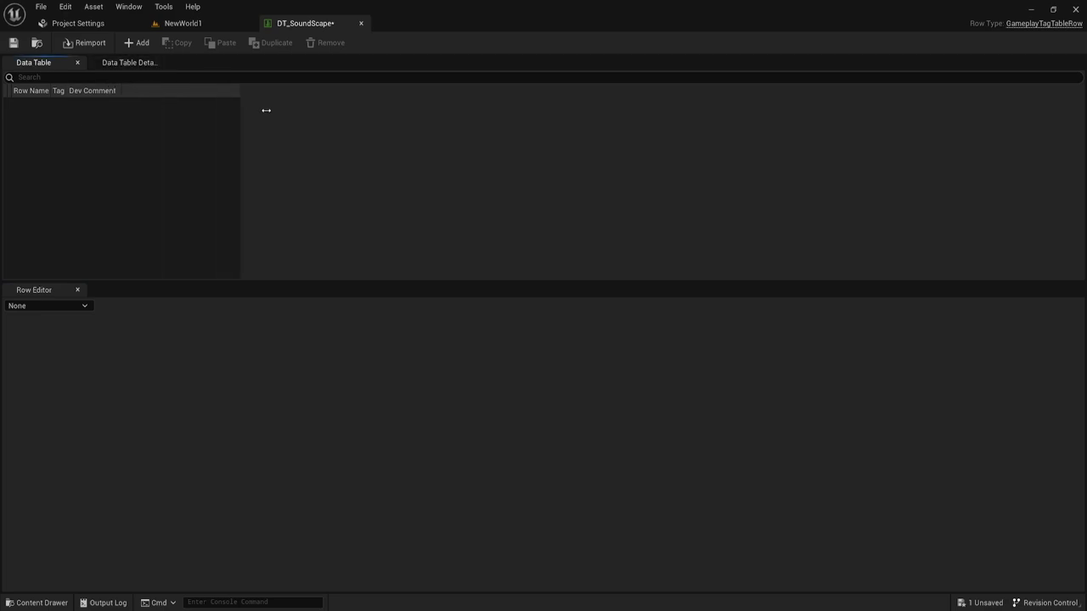
pyautogui.click(113, 63)
pyautogui.click(47, 64)
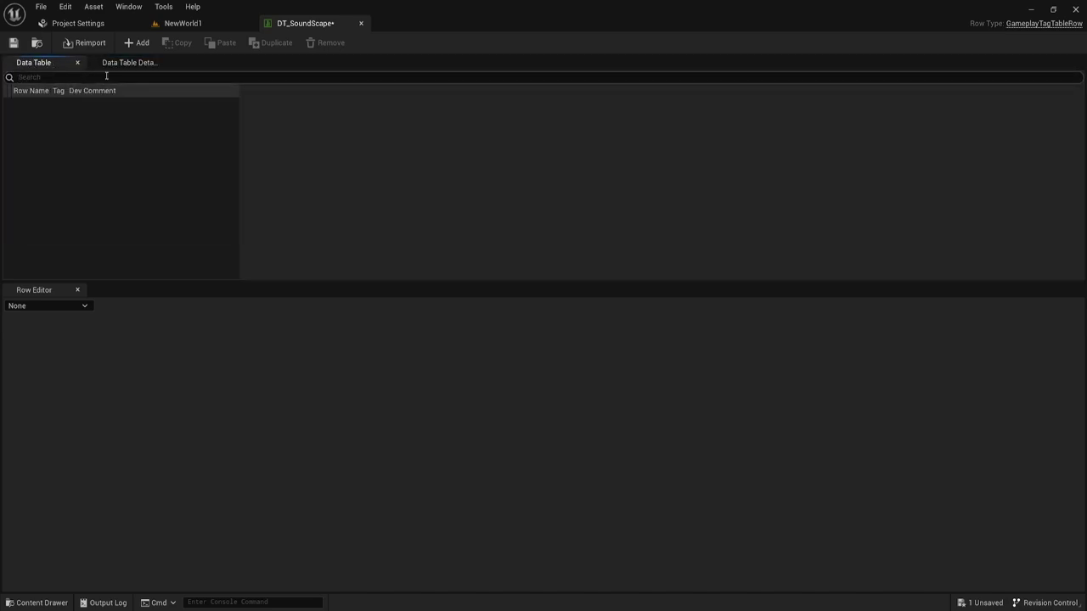
# Add a row, NewRow, and set its tag to Soundscape.Forest.
pyautogui.click(141, 43)
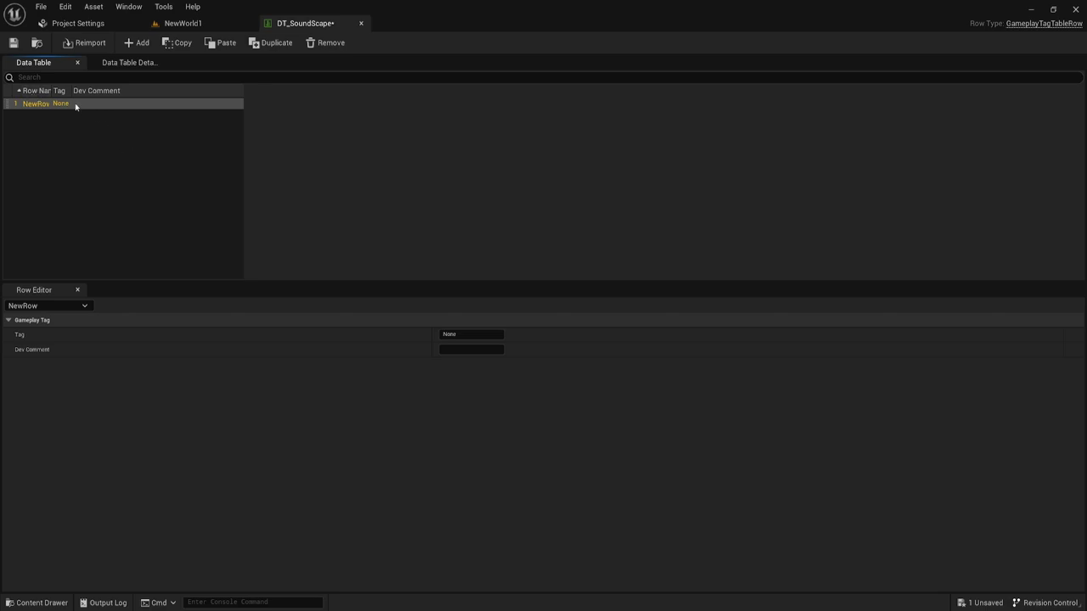
pyautogui.click(464, 334)
pyautogui.write('S')
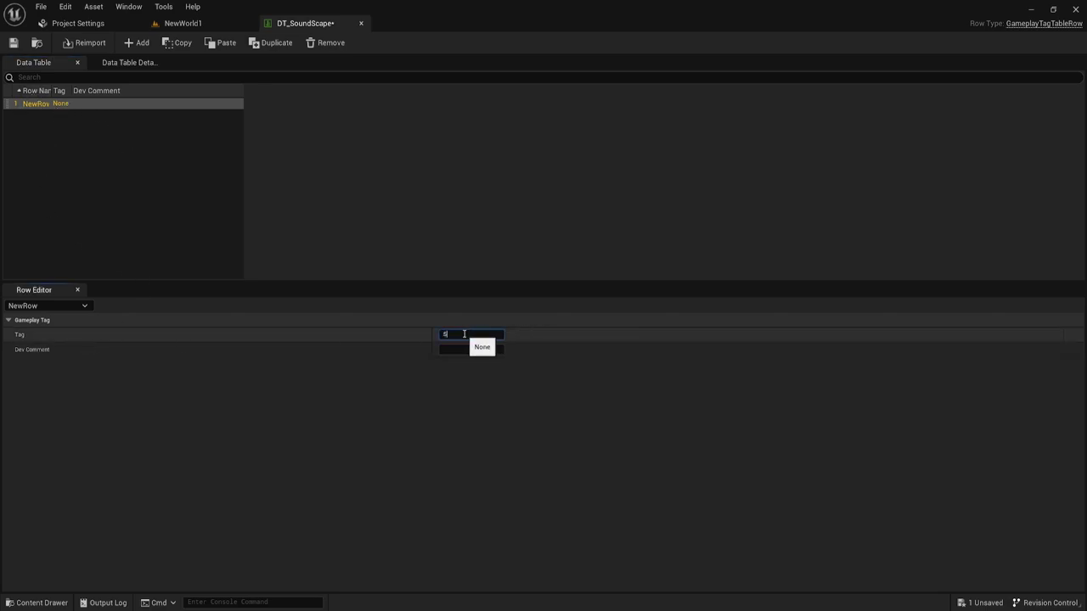
pyautogui.write('oundsc')
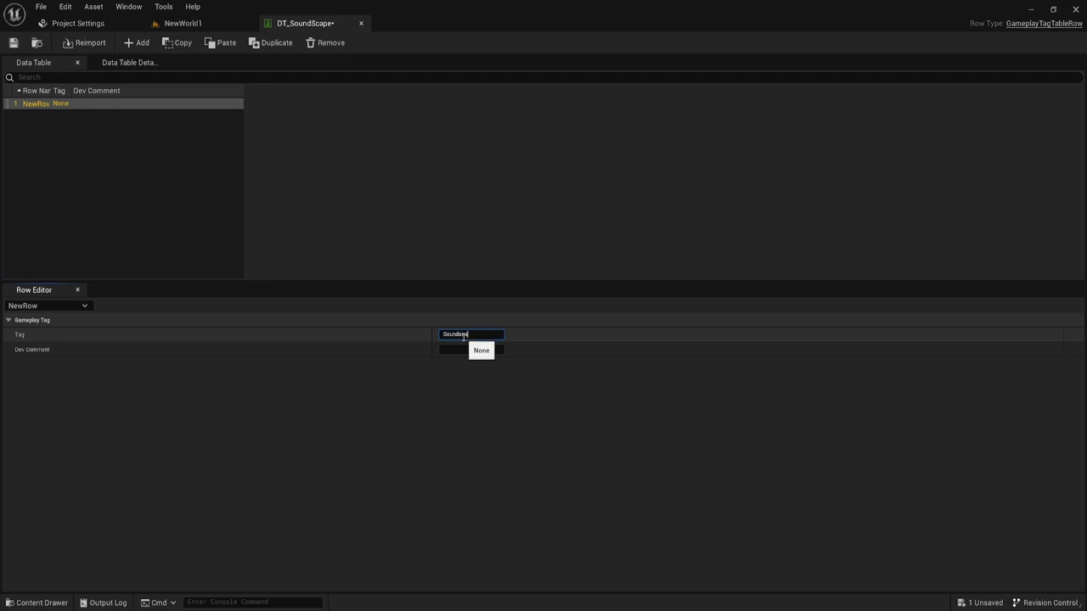
pyautogui.write('ape.Forest')
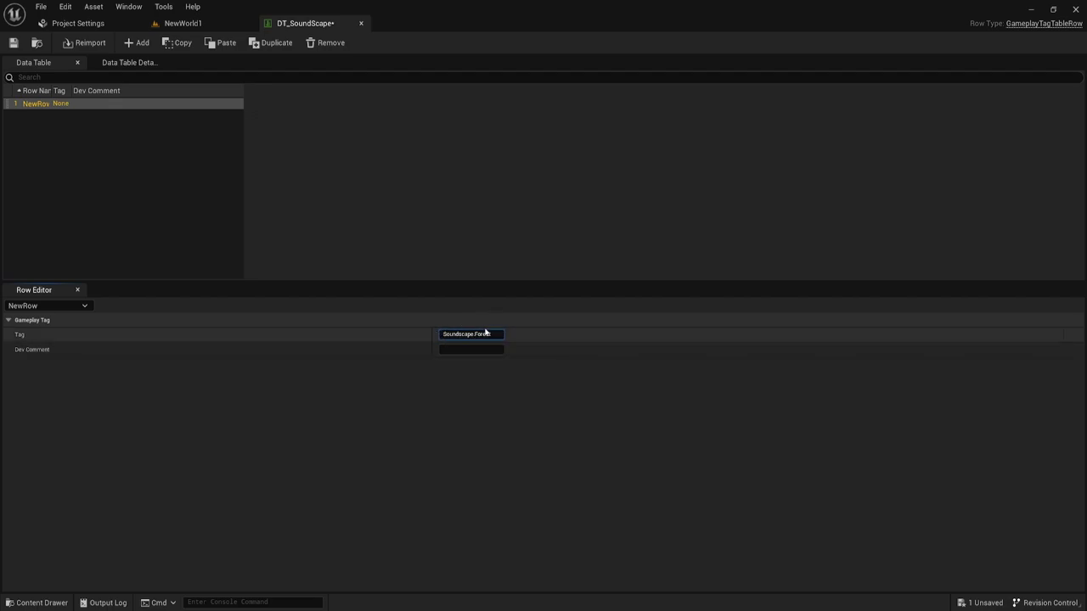
pyautogui.click(479, 373)
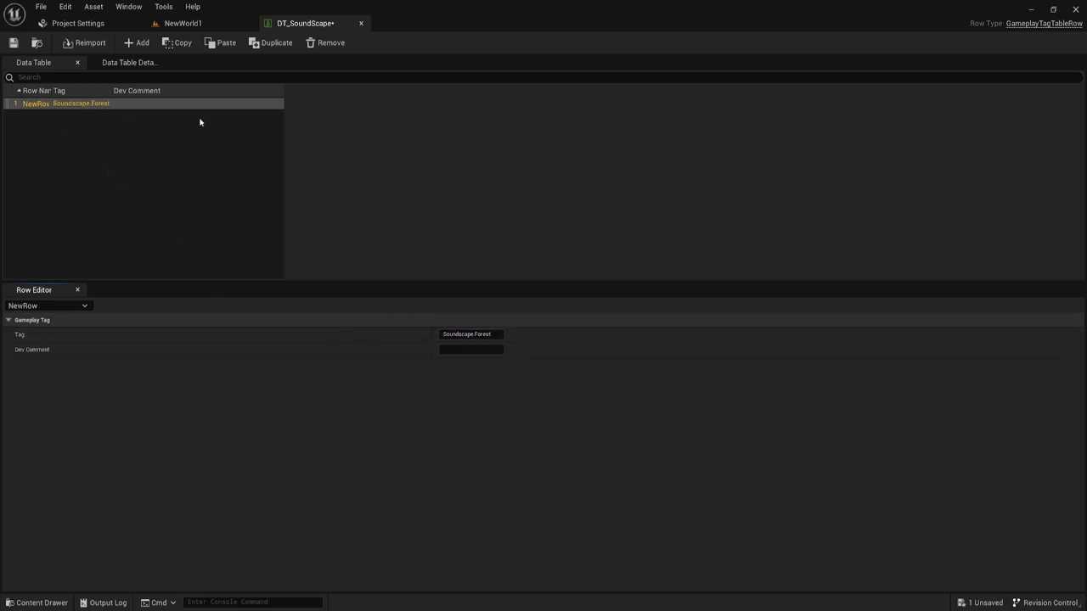
# Add a second row, NewRow_0, and paste in the copied Soundscape.Forest tag.
pyautogui.click(137, 43)
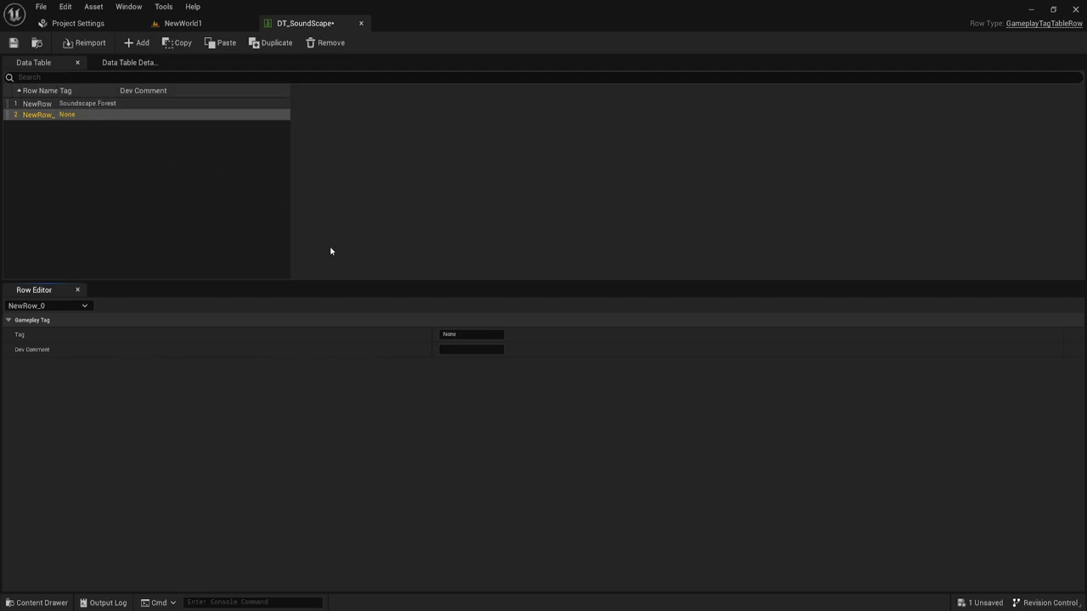
pyautogui.click(96, 102)
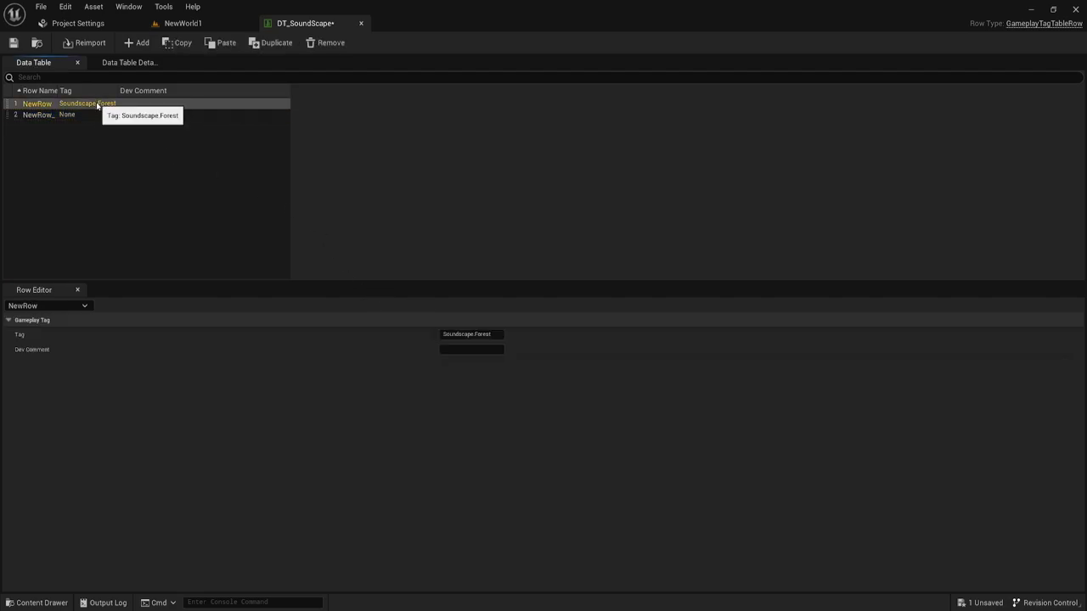
pyautogui.click(490, 335)
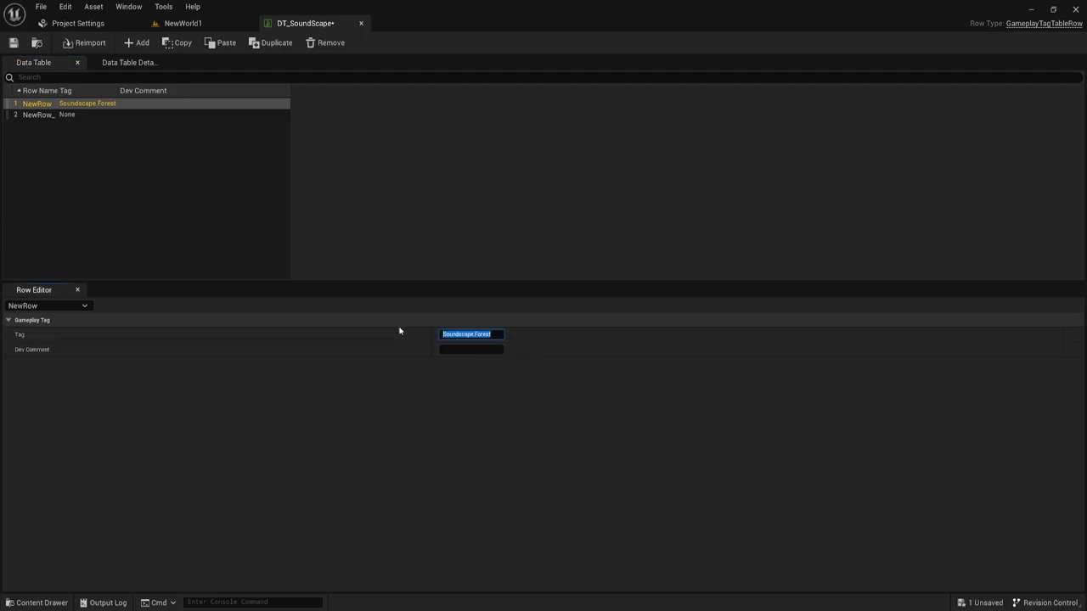
pyautogui.click(65, 114)
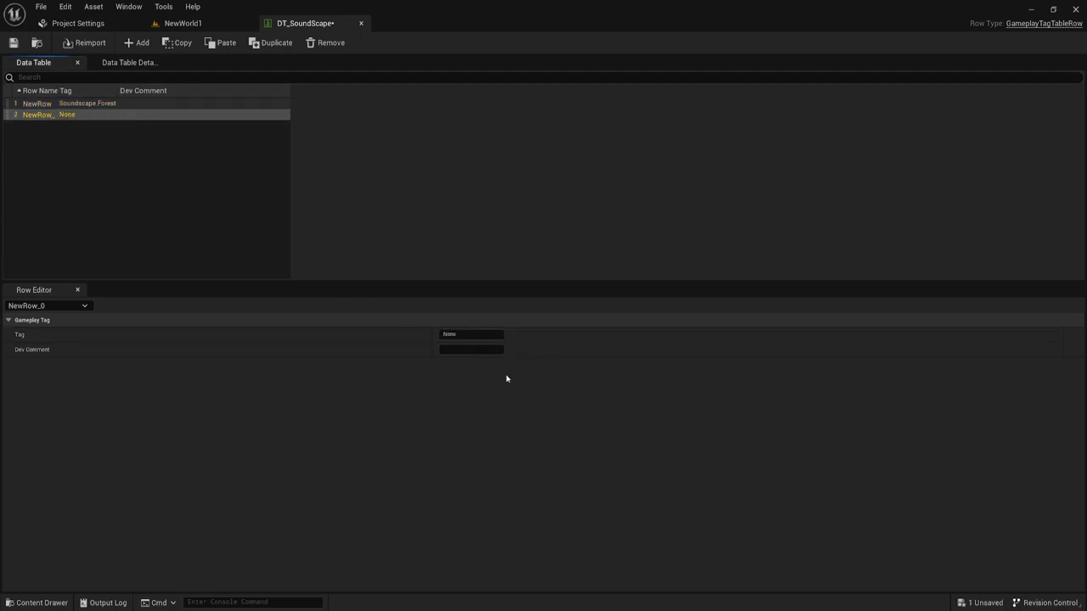
pyautogui.click(476, 333)
pyautogui.write('Soundscape.Forest')
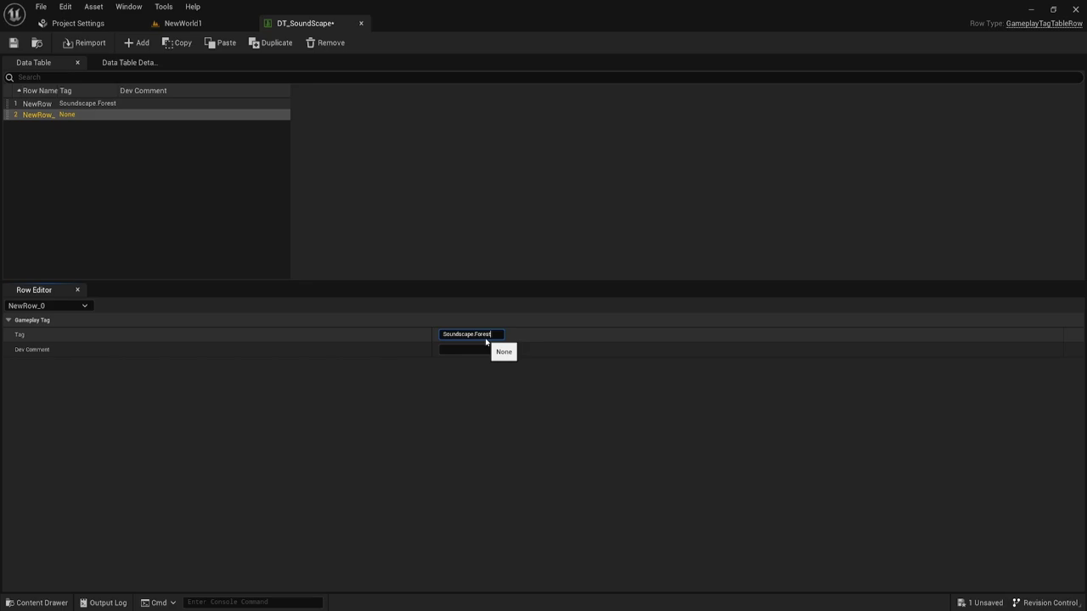
# Change the second row's tag to Soundscape.Road, then save and close DT_SoundScape.
pyautogui.press('BackSpace')
pyautogui.press('BackSpace')
pyautogui.press('BackSpace')
pyautogui.write('ad')
pyautogui.press('Return')
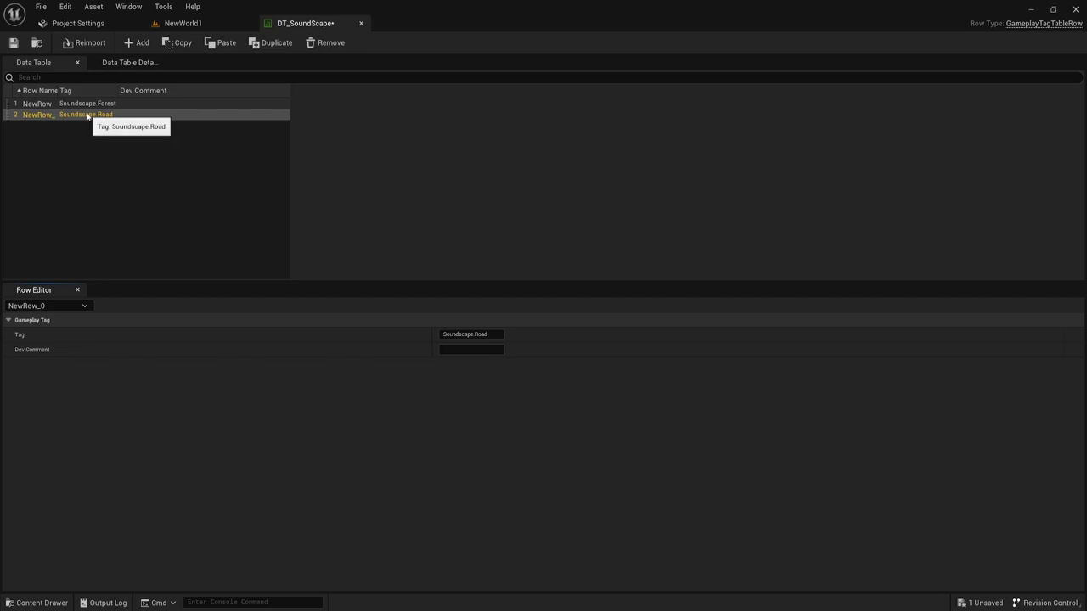
pyautogui.click(13, 42)
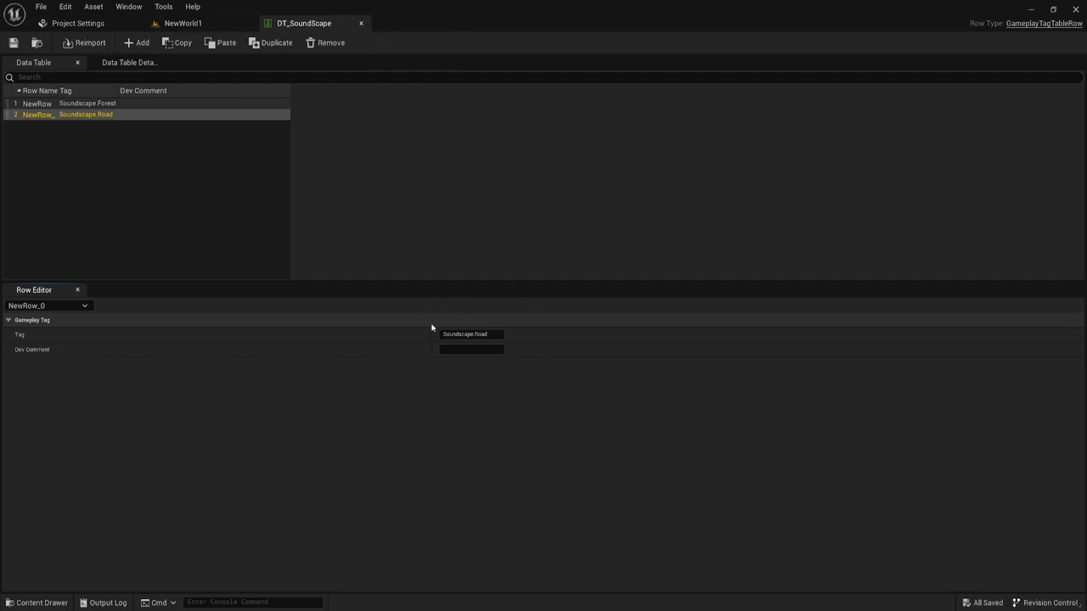
pyautogui.click(360, 24)
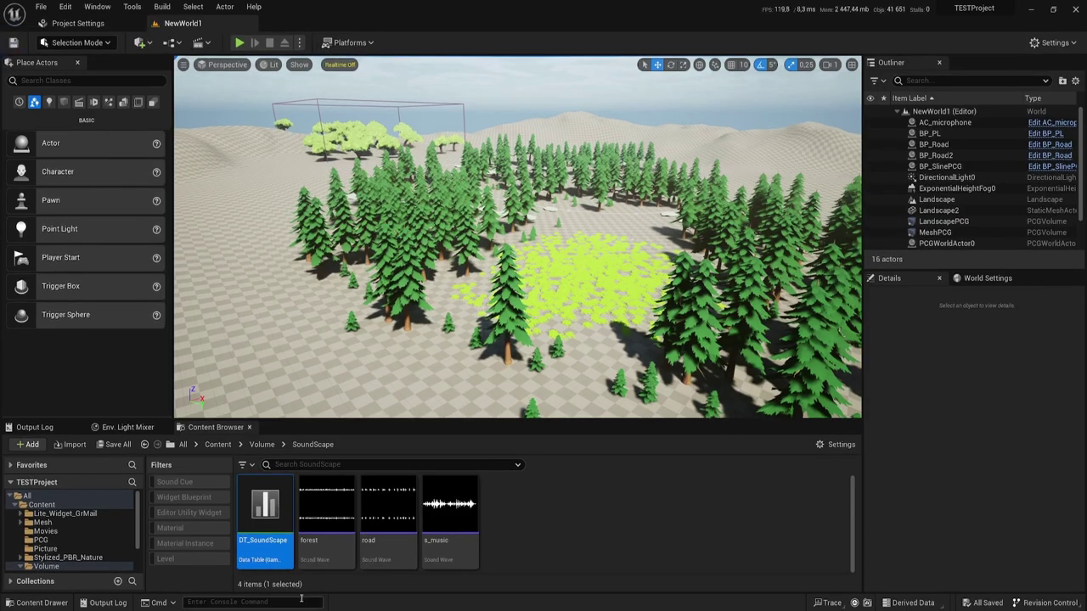
# Add DT_SoundScape to the GameplayTags Gameplay Tag Table List and expand the Soundscape tag.
pyautogui.click(82, 26)
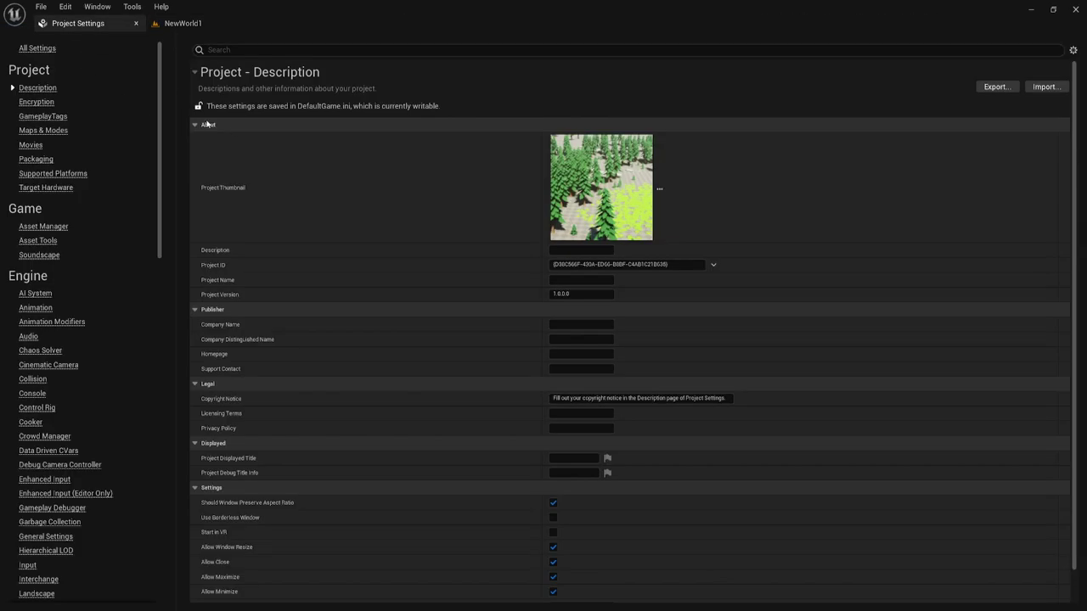
pyautogui.click(47, 117)
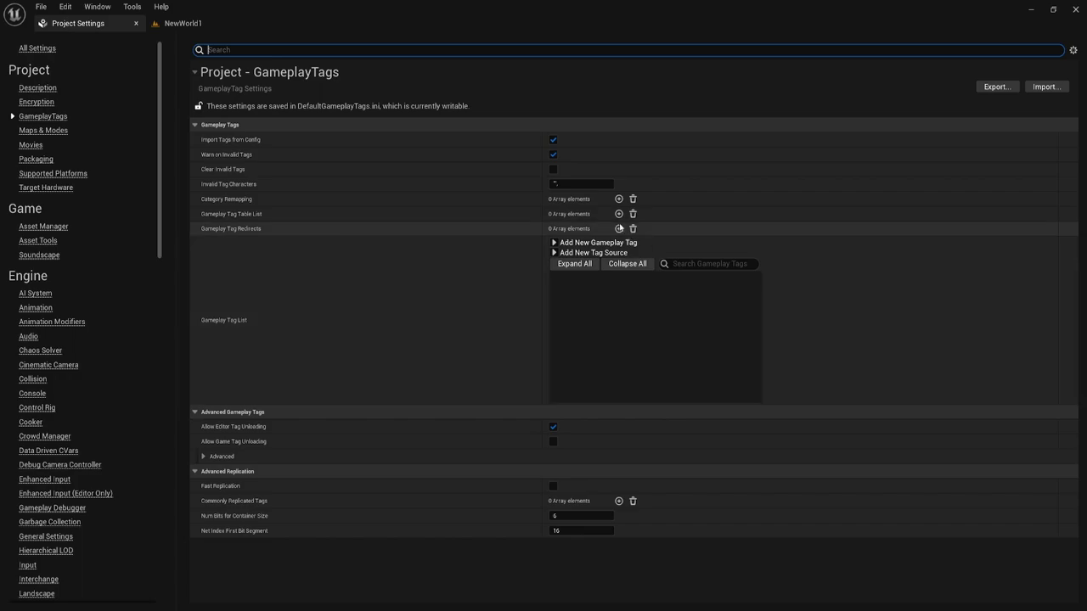
pyautogui.click(618, 213)
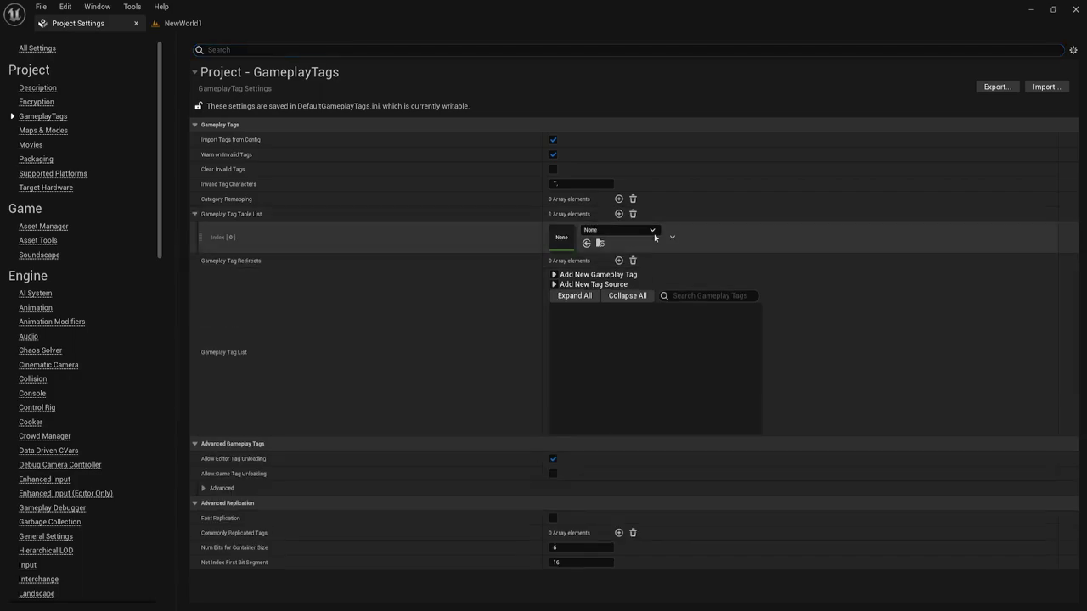
pyautogui.click(650, 230)
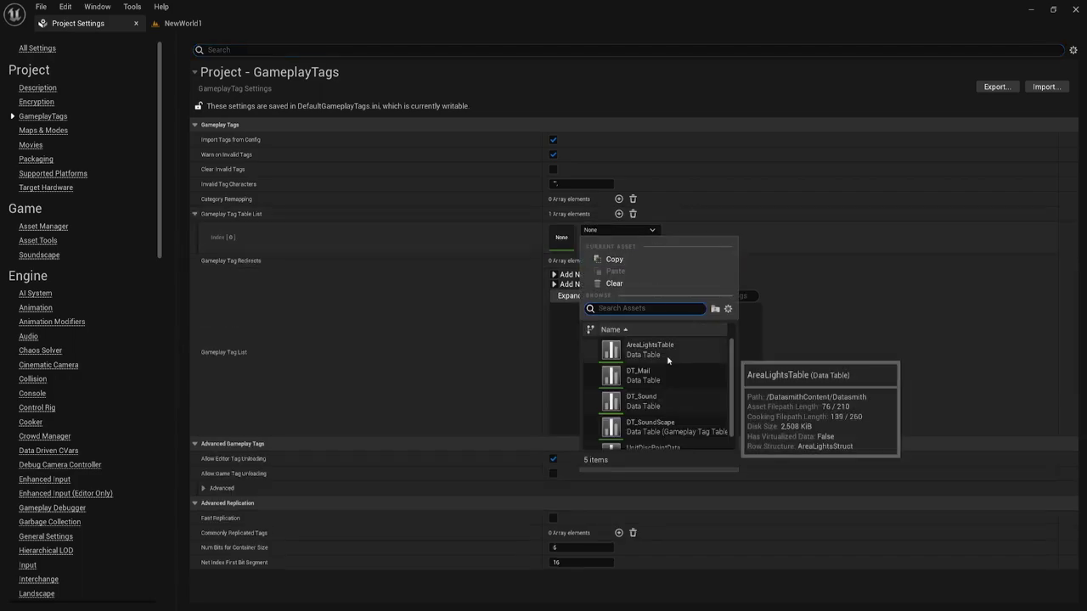
pyautogui.scroll(-1, 667, 365)
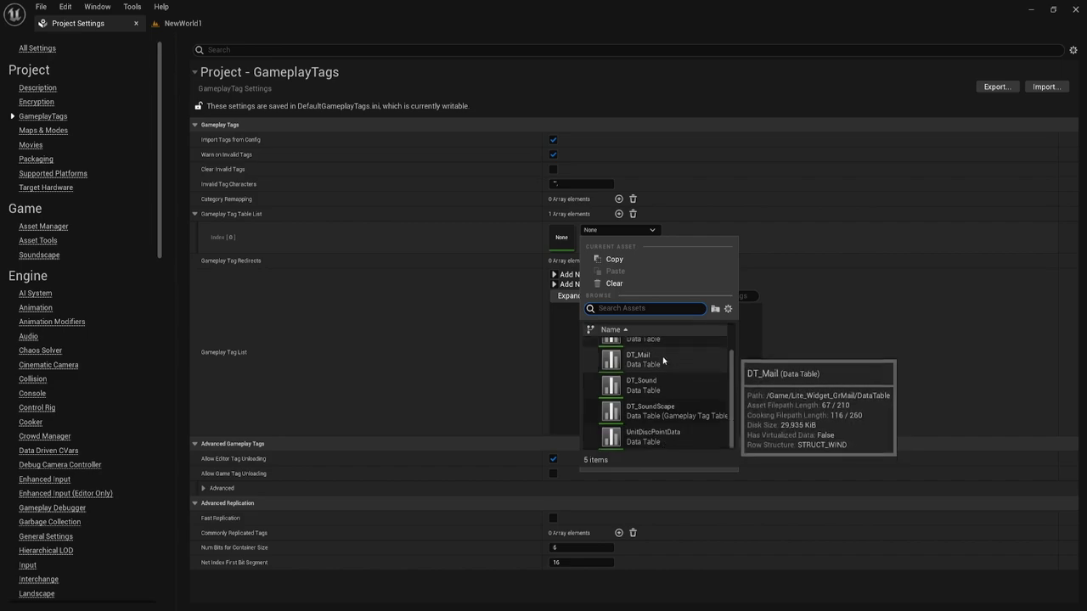
pyautogui.click(629, 413)
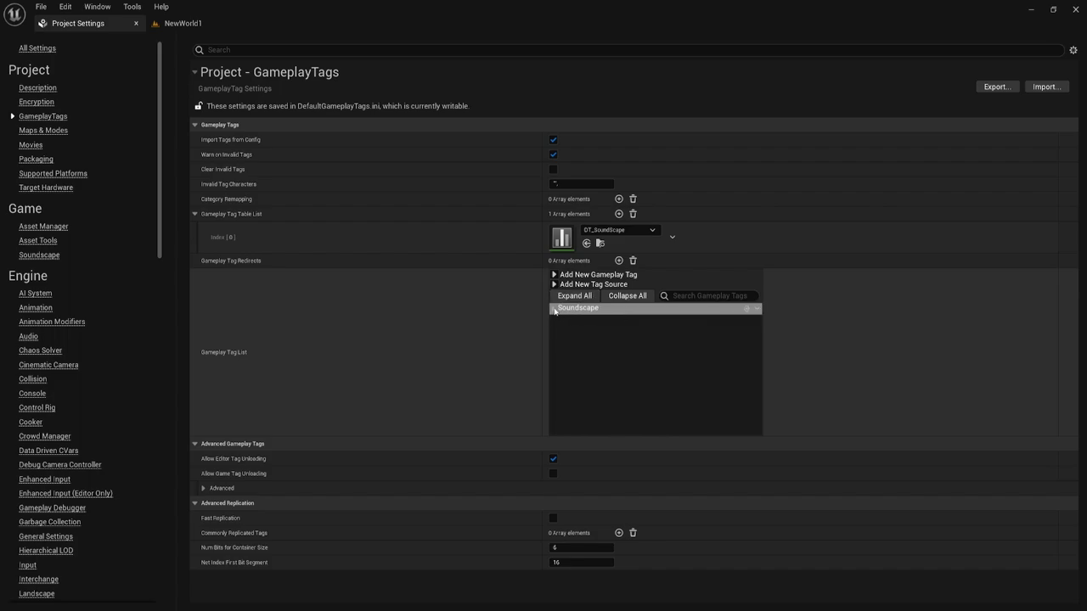
pyautogui.click(553, 308)
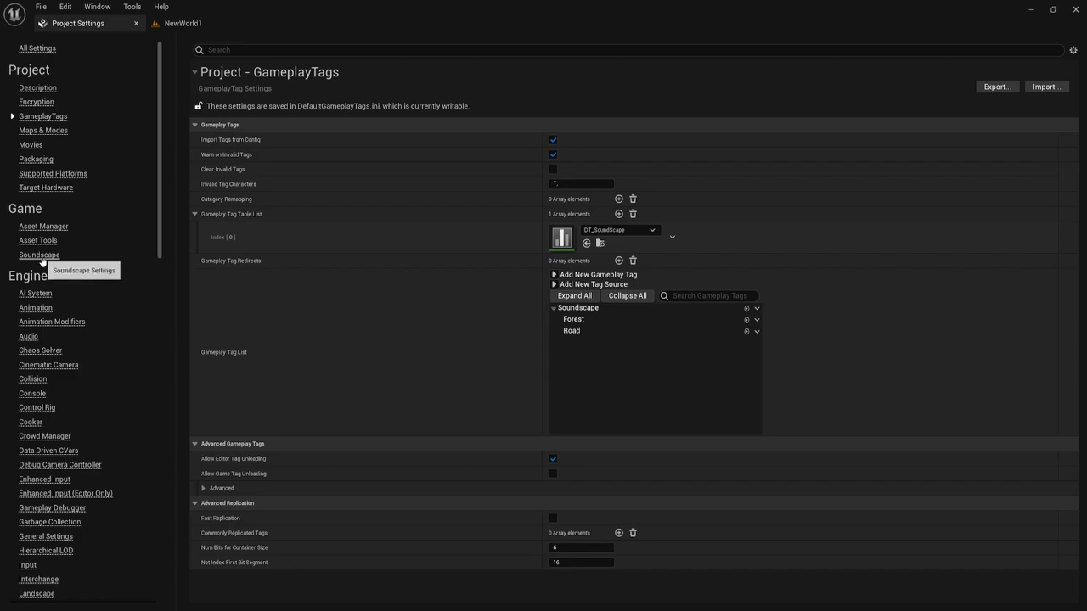
# Review the Soundscape settings page under Game, then return to the NewWorld1 level.
pyautogui.click(44, 257)
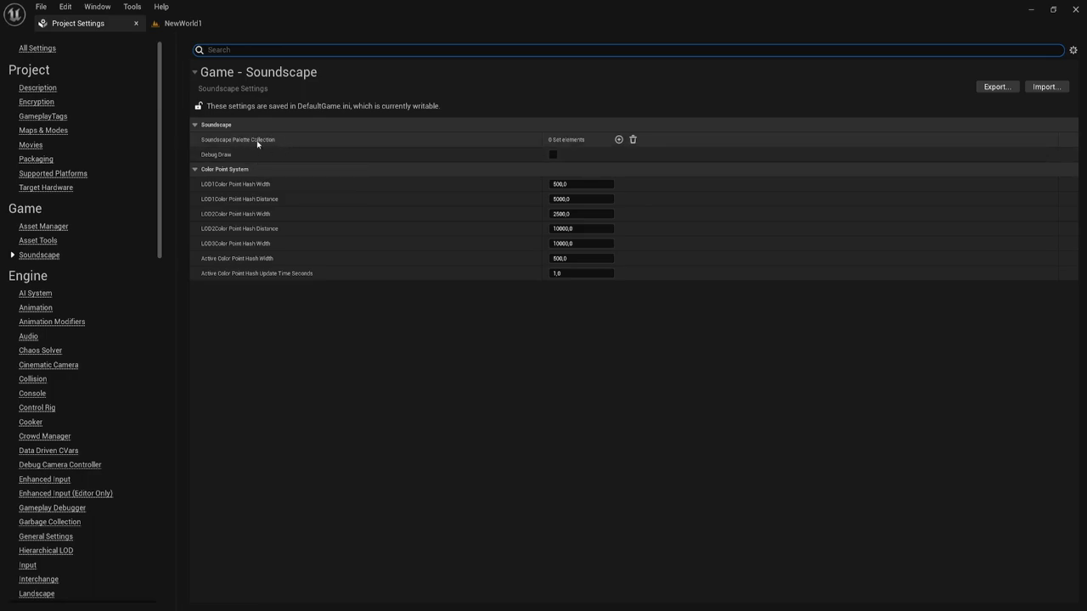
pyautogui.click(194, 23)
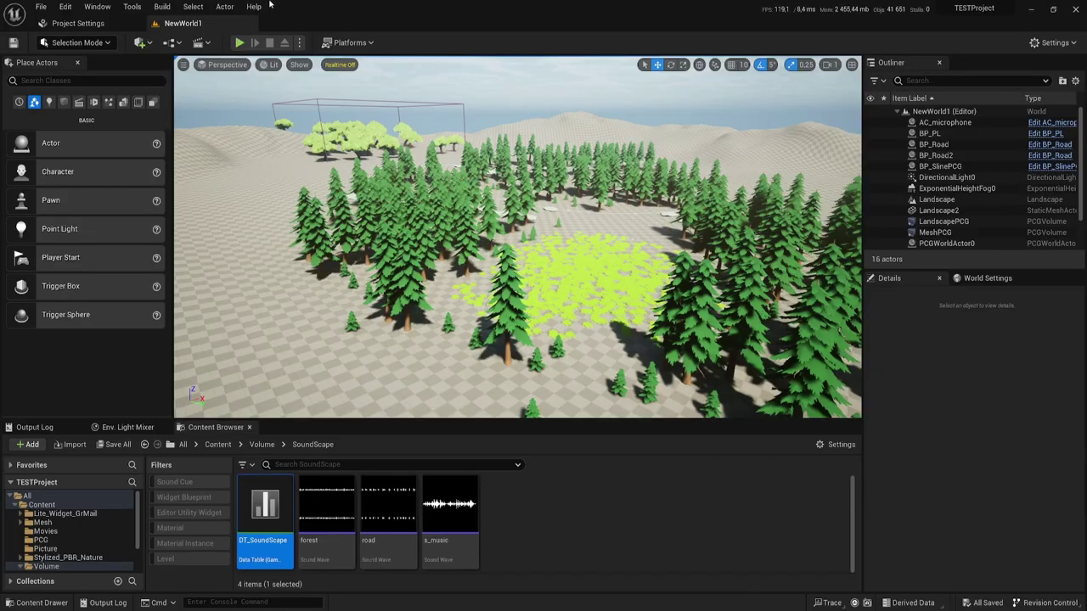
# Add a Soundscape Palette from Audio > Soundscape in the SoundScape folder, named Palette_forest.
pyautogui.rightClick(580, 545)
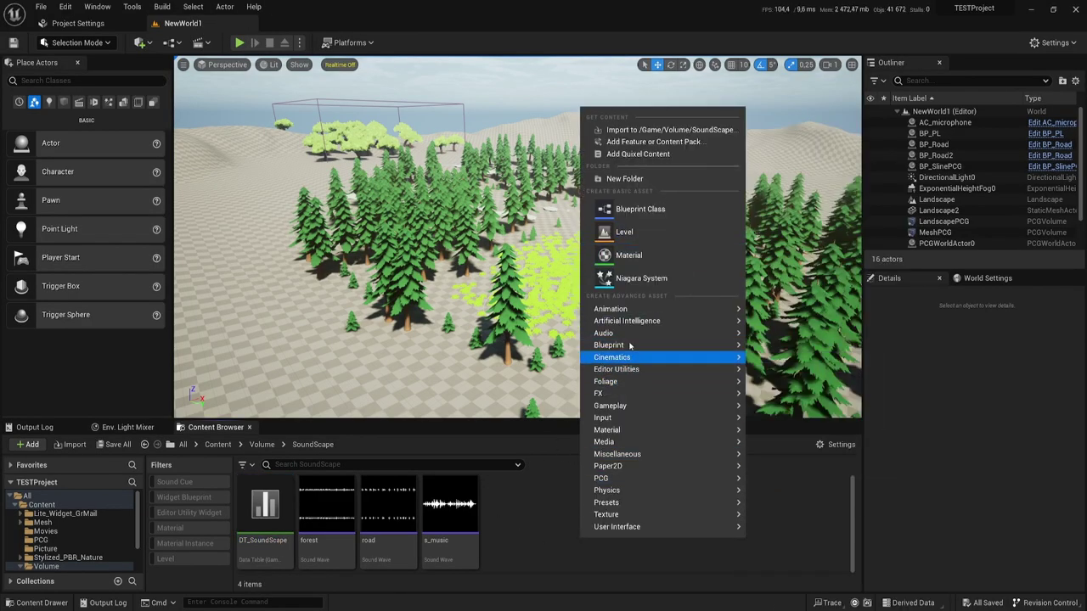
pyautogui.moveTo(621, 347)
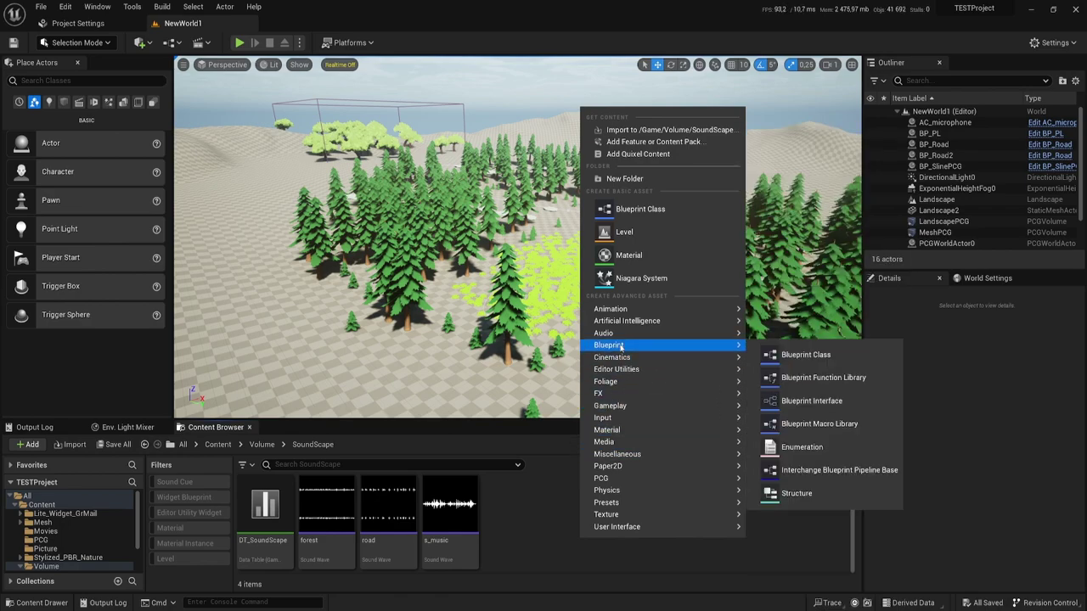
pyautogui.moveTo(798, 478)
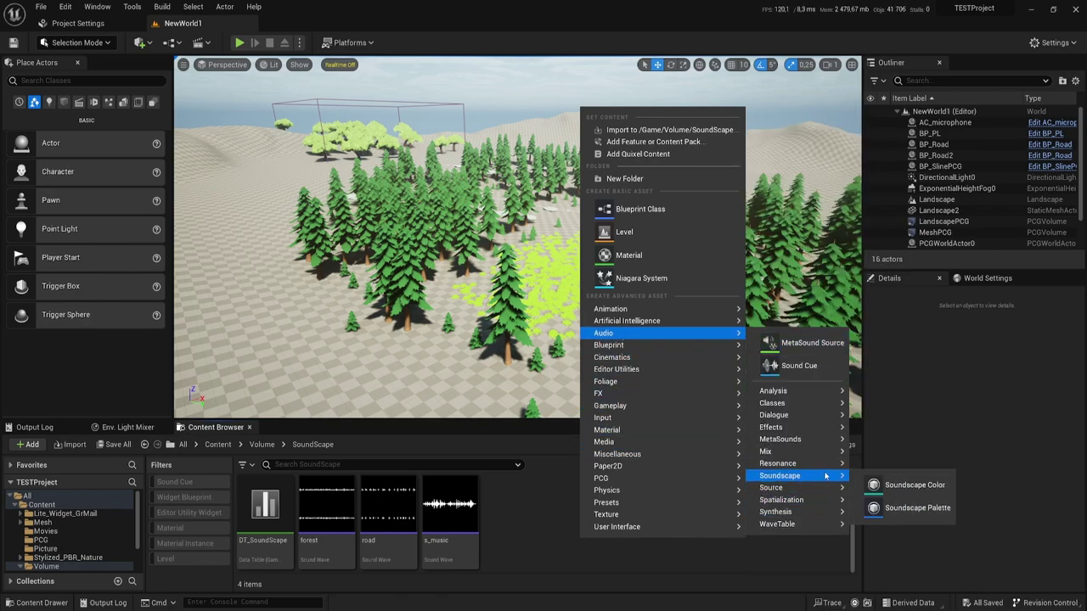
pyautogui.click(900, 510)
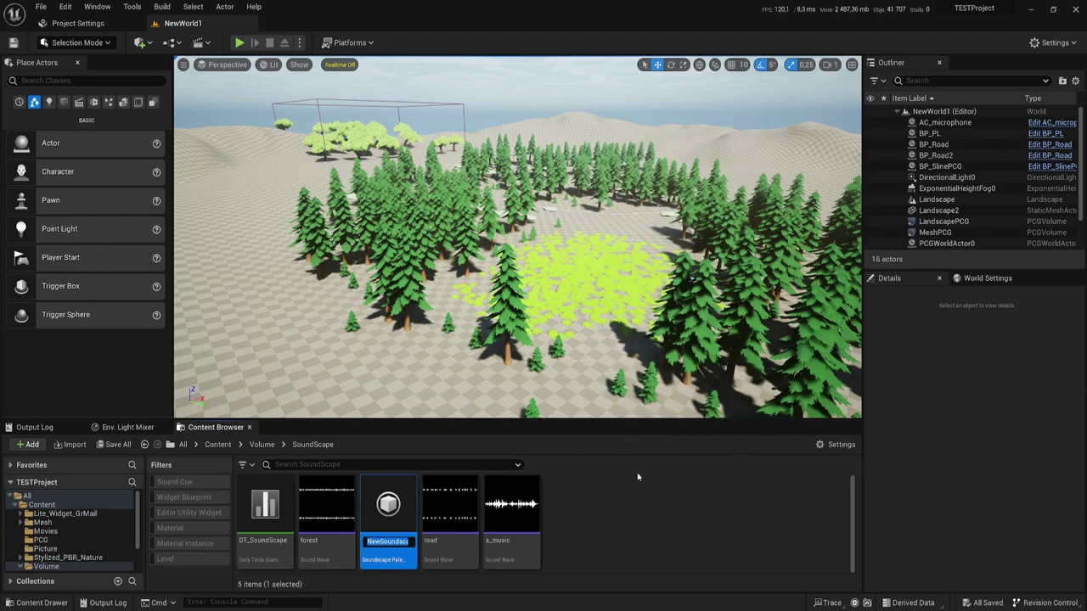
pyautogui.press('Home')
pyautogui.press('Delete')
pyautogui.press('Delete')
pyautogui.press('Delete')
pyautogui.press('Delete')
pyautogui.press('Delete')
pyautogui.press('Delete')
pyautogui.press('Delete')
pyautogui.press('Delete')
pyautogui.press('Delete')
pyautogui.press('Delete')
pyautogui.press('Delete')
pyautogui.press('Delete')
pyautogui.press('Delete')
pyautogui.press('Return')
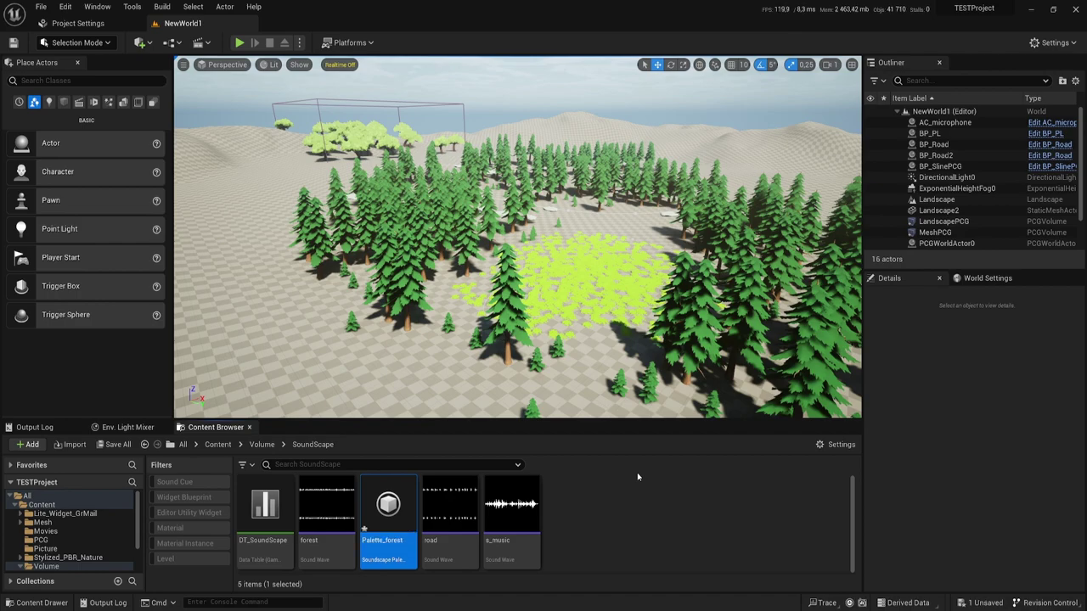
# Add a Soundscape Color from Audio > Soundscape, named Color_forest.
pyautogui.rightClick(587, 505)
pyautogui.moveTo(639, 319)
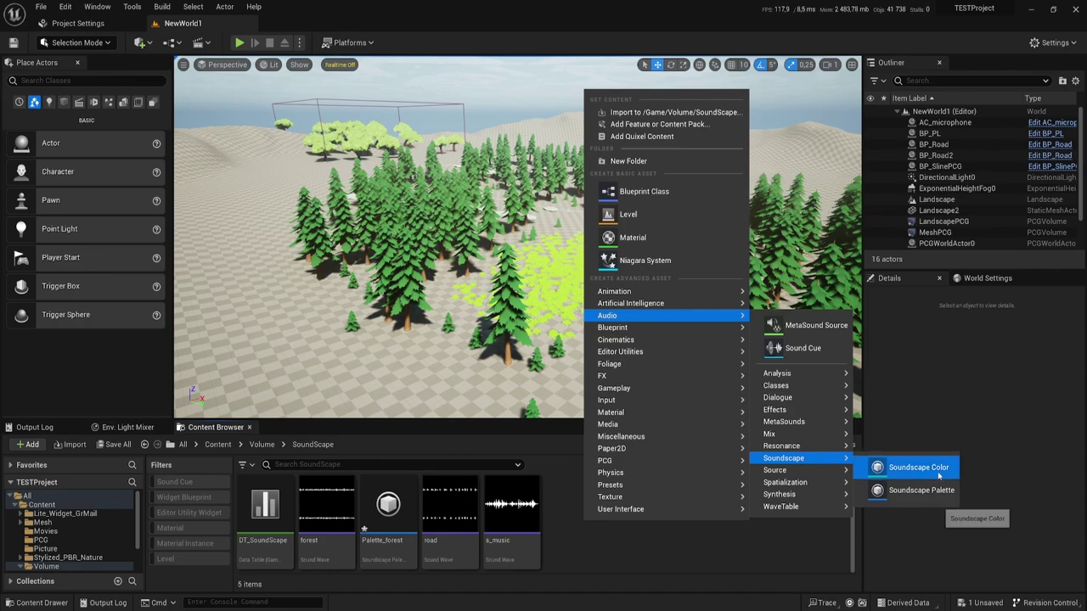
pyautogui.click(891, 473)
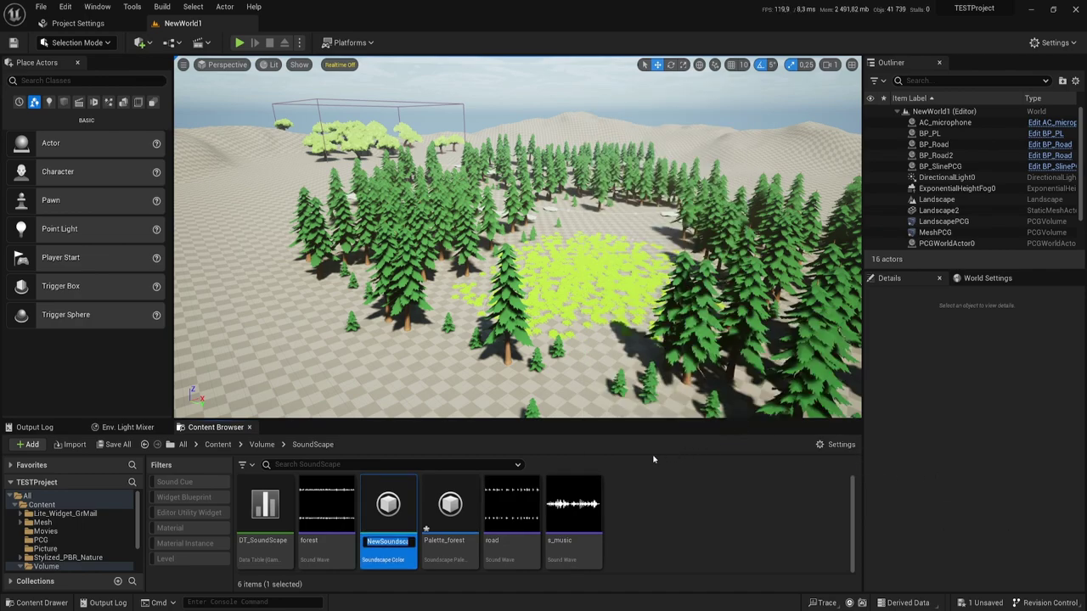
pyautogui.write('Color')
pyautogui.write('.fore')
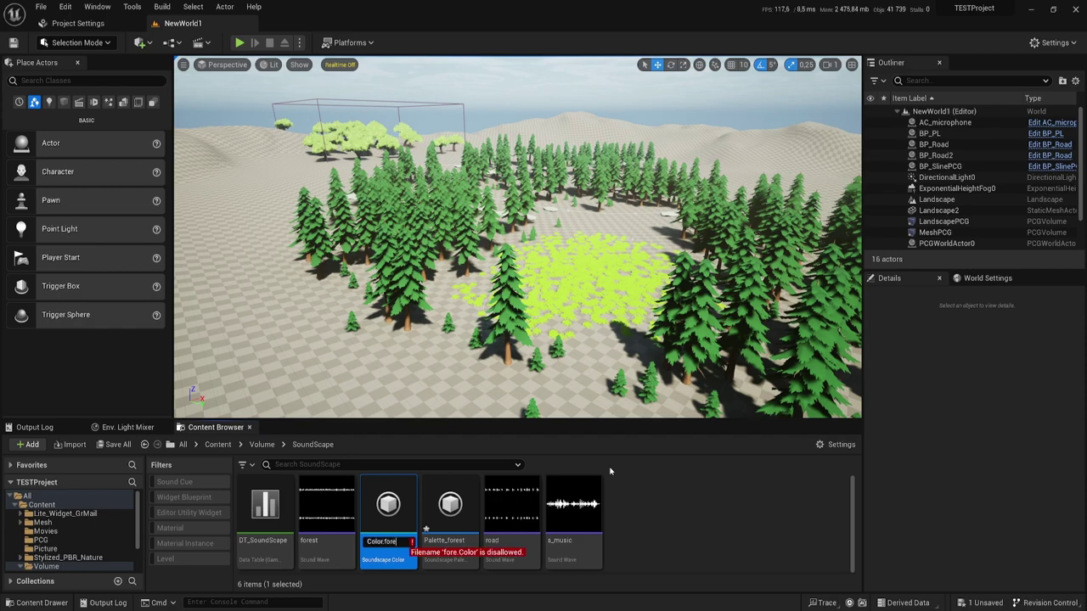
pyautogui.write('st')
pyautogui.press('BackSpace')
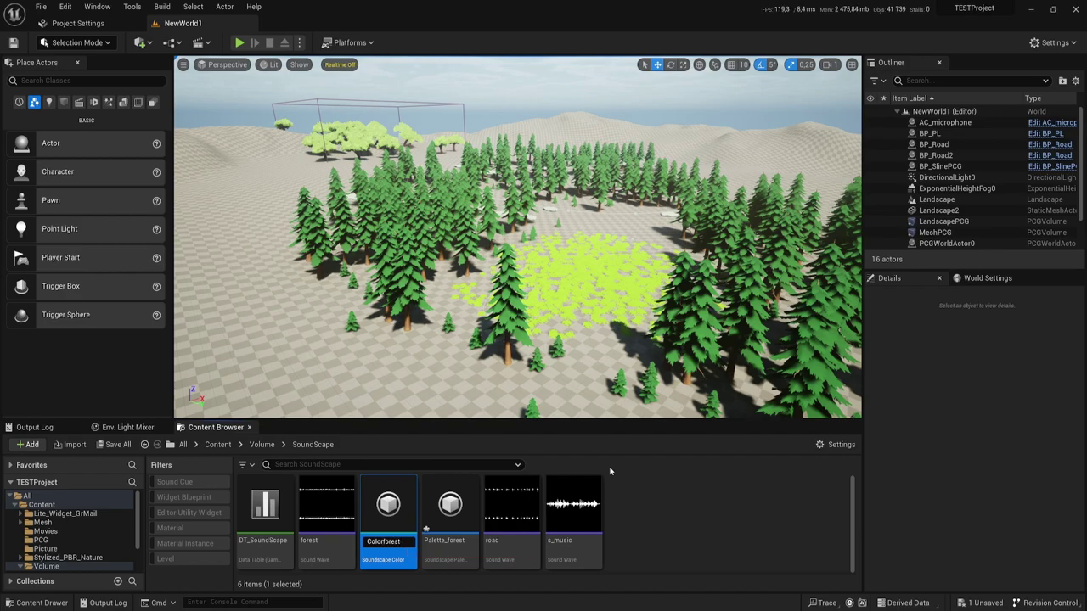
pyautogui.write('_')
pyautogui.press('Return')
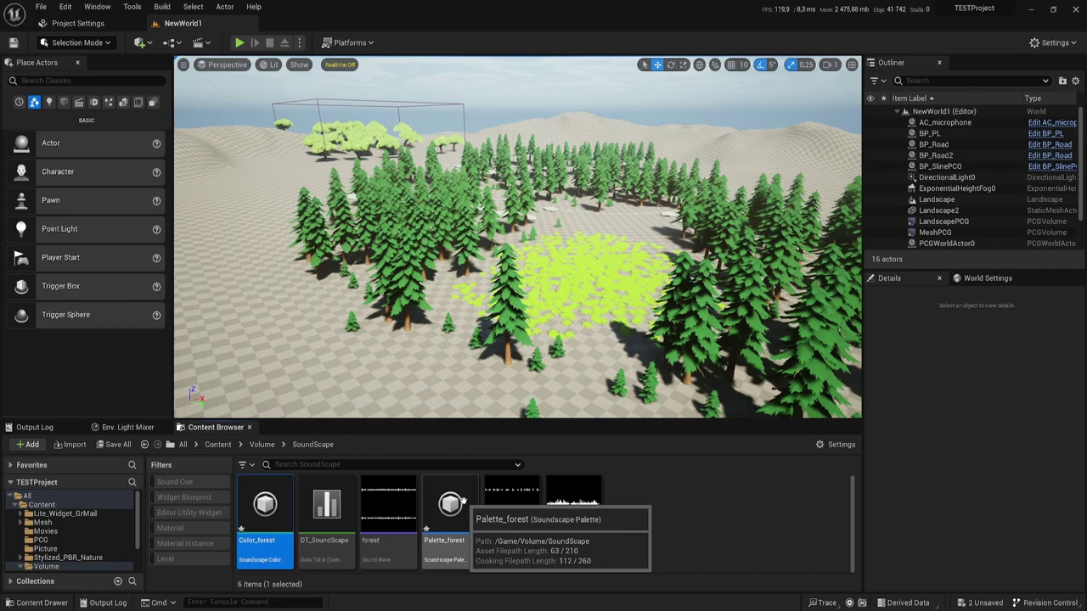
# Set Palette_forest's playback conditions to All Tags Match on Soundscape.Forest and save them.
pyautogui.doubleClick(464, 504)
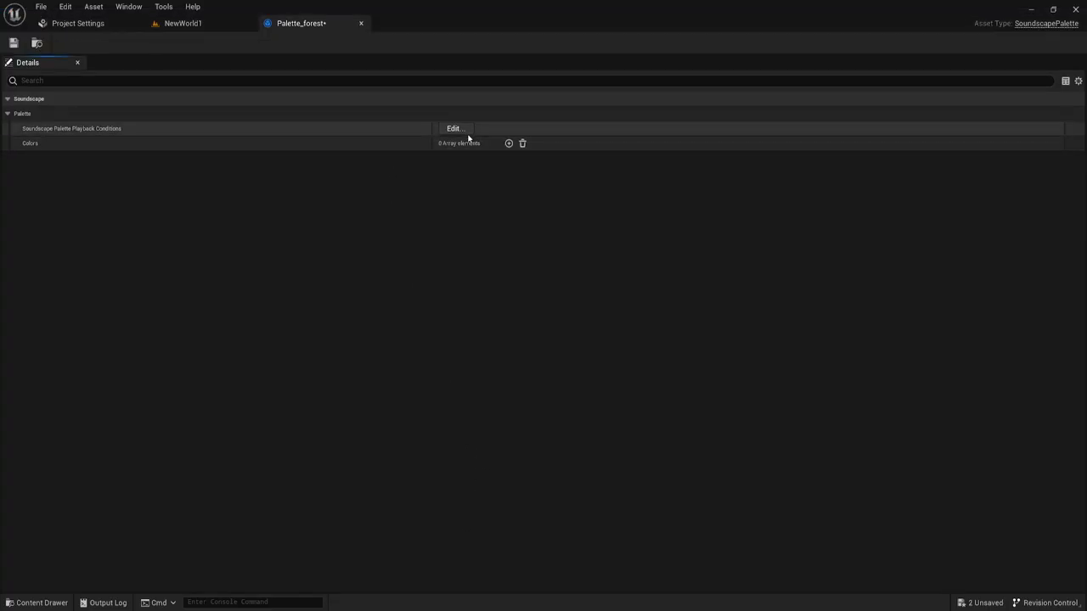
pyautogui.click(454, 130)
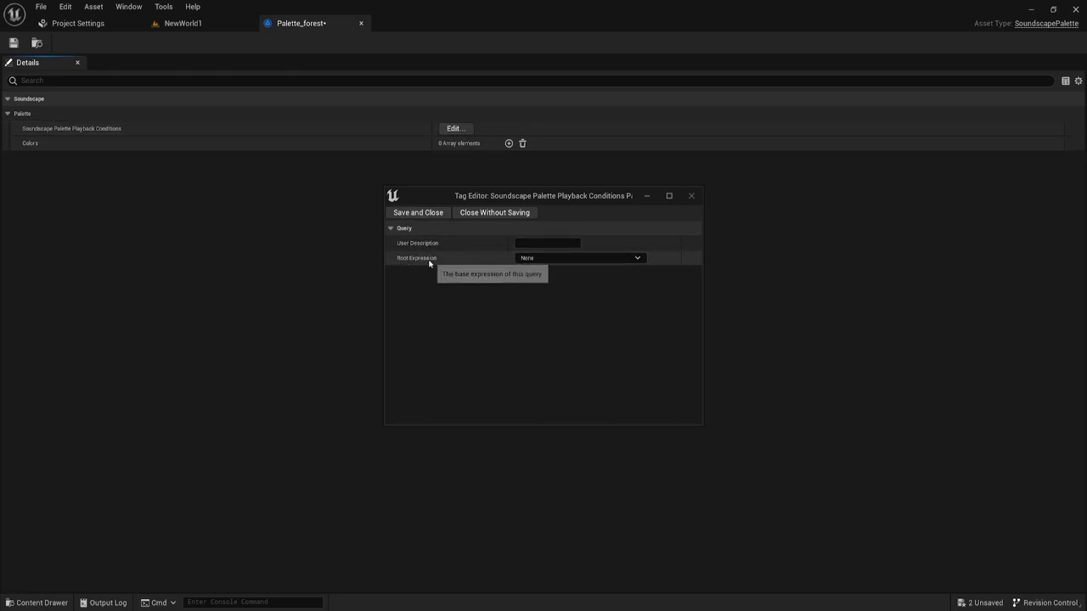
pyautogui.click(558, 259)
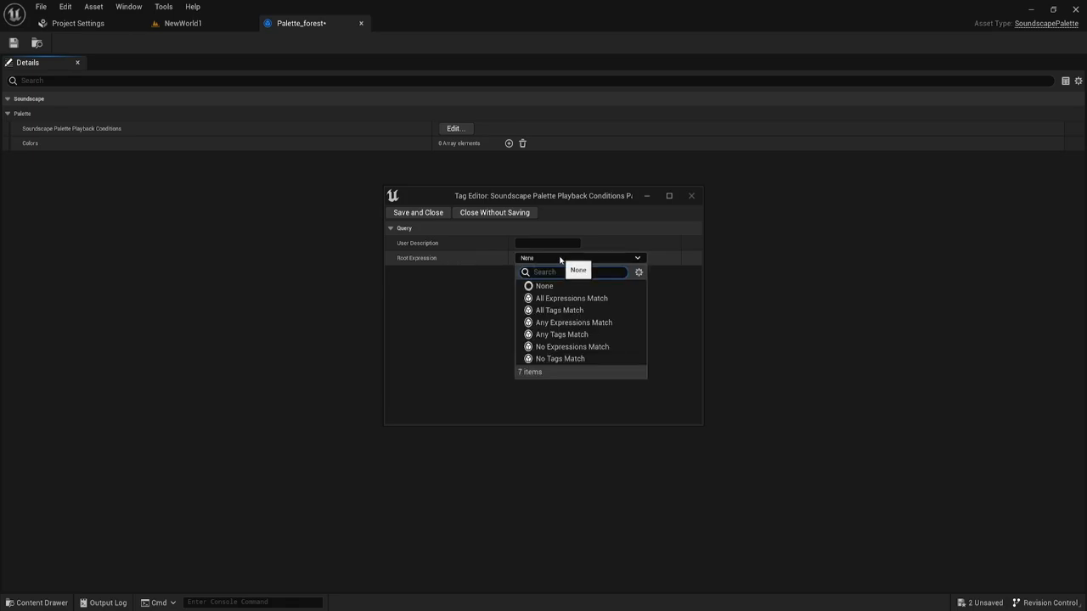
pyautogui.click(576, 314)
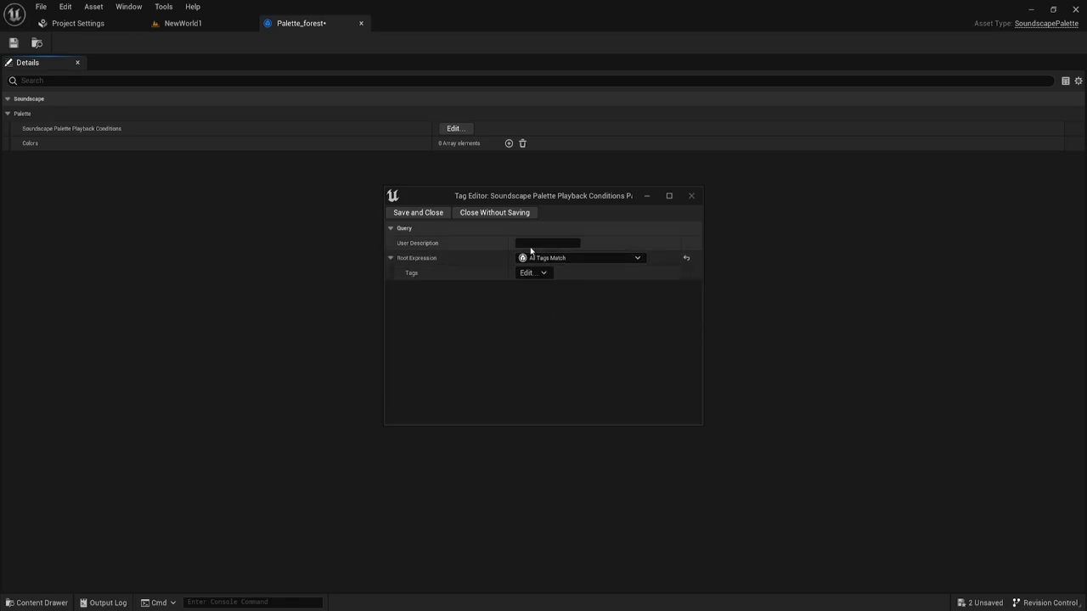
pyautogui.click(544, 274)
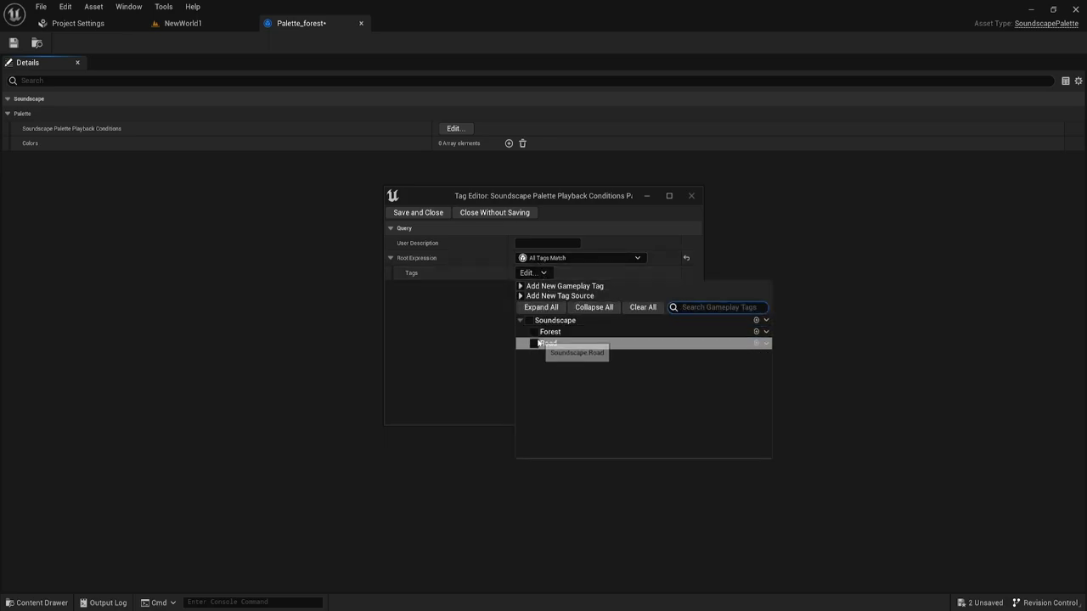
pyautogui.click(534, 332)
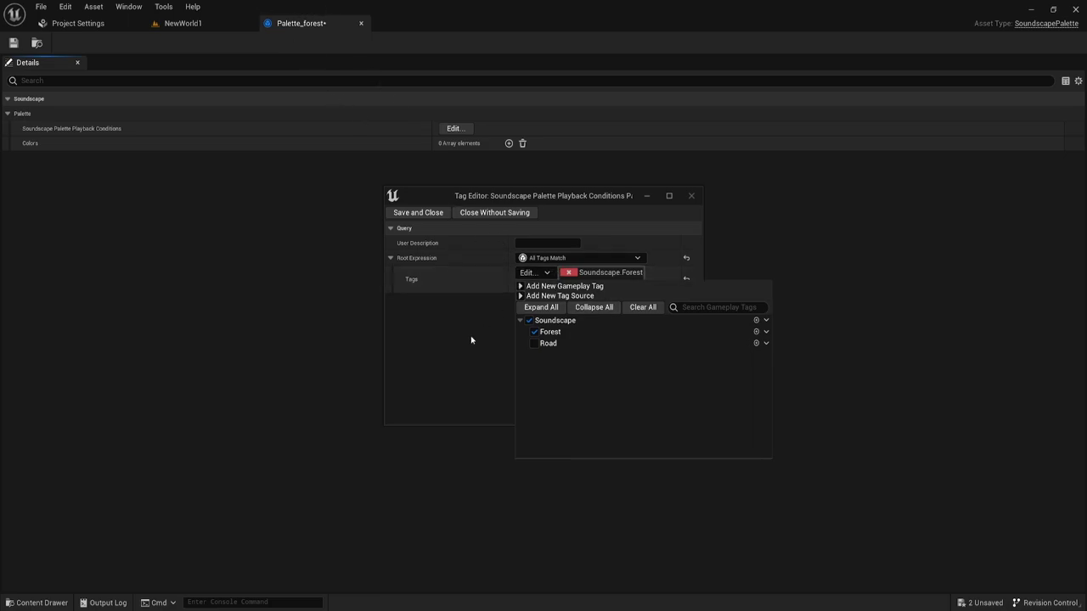
pyautogui.click(497, 316)
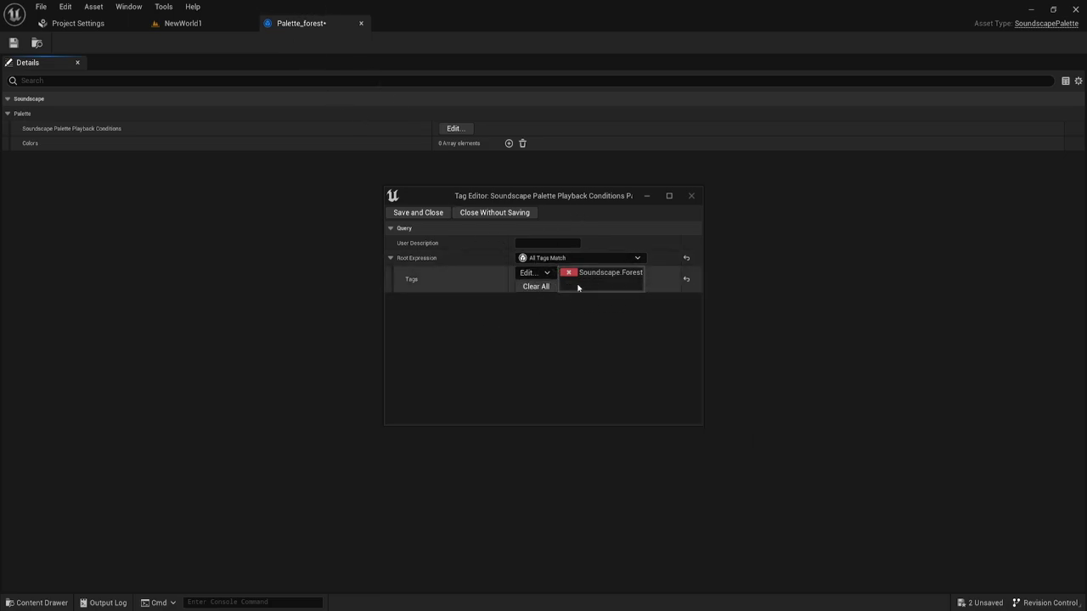
pyautogui.click(404, 215)
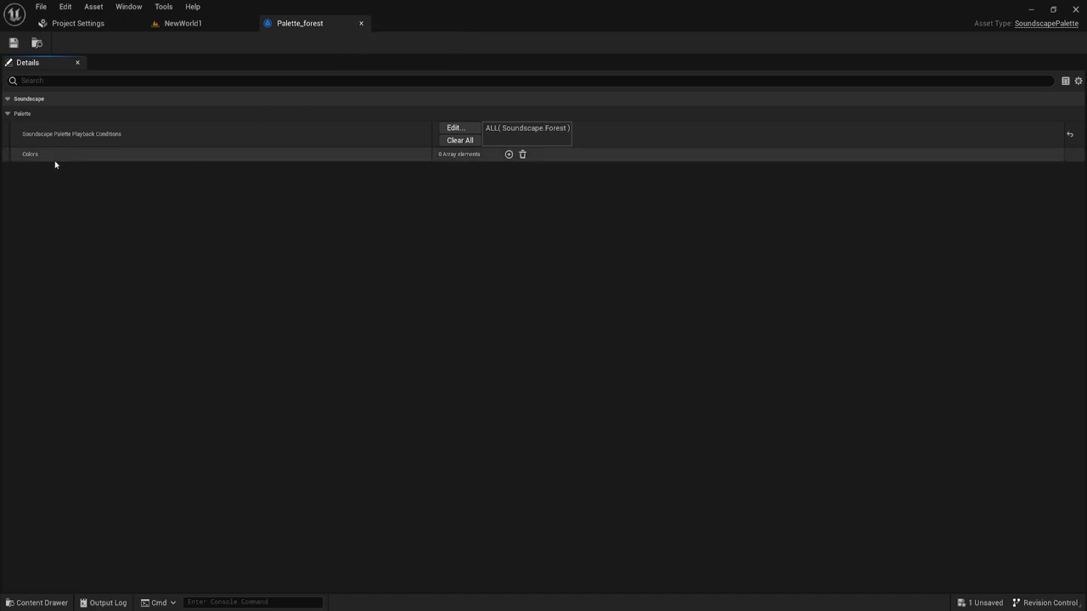
# Add a Colors entry to Palette_forest and assign Color_forest as its soundscape colour.
pyautogui.click(508, 154)
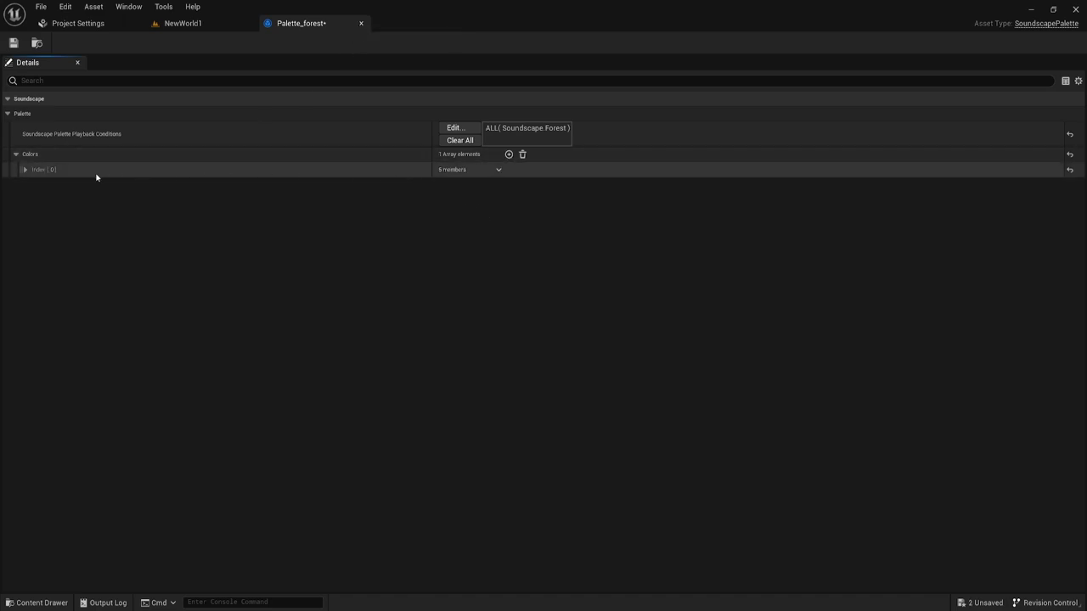
pyautogui.click(25, 170)
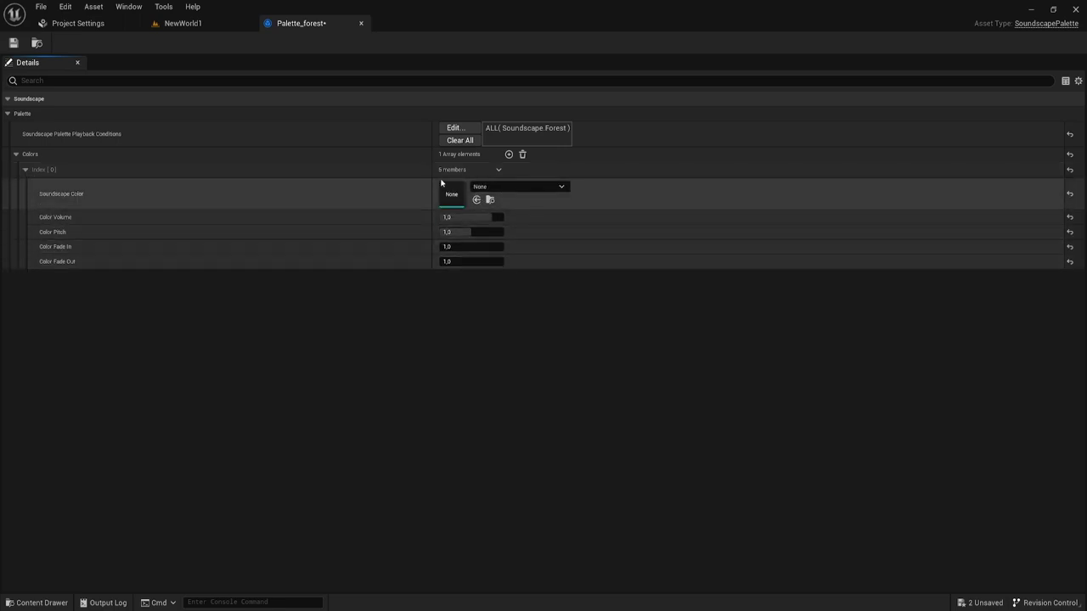
pyautogui.click(535, 187)
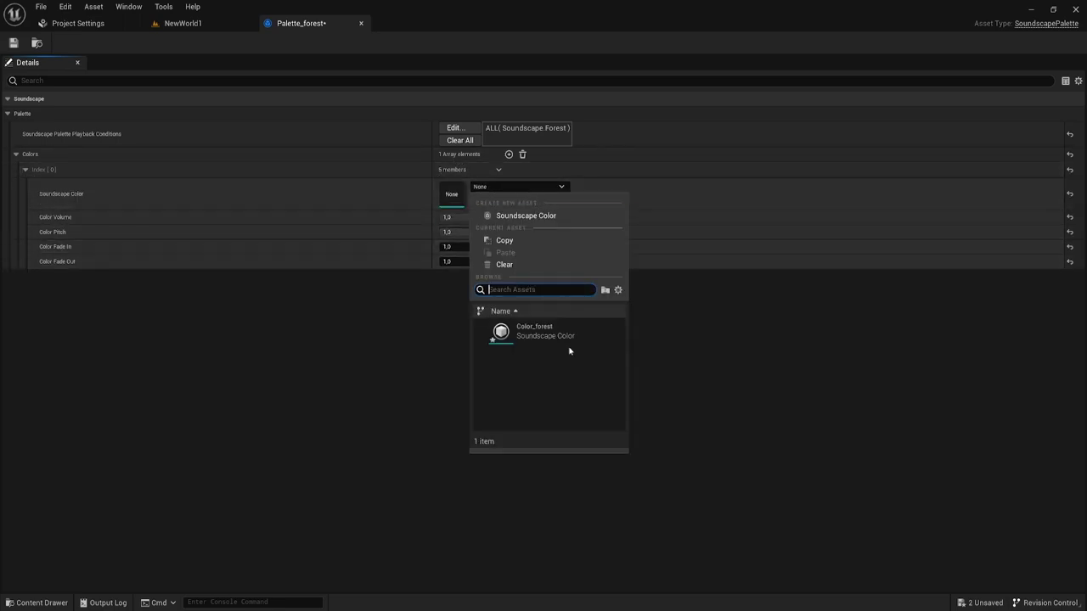
pyautogui.click(536, 335)
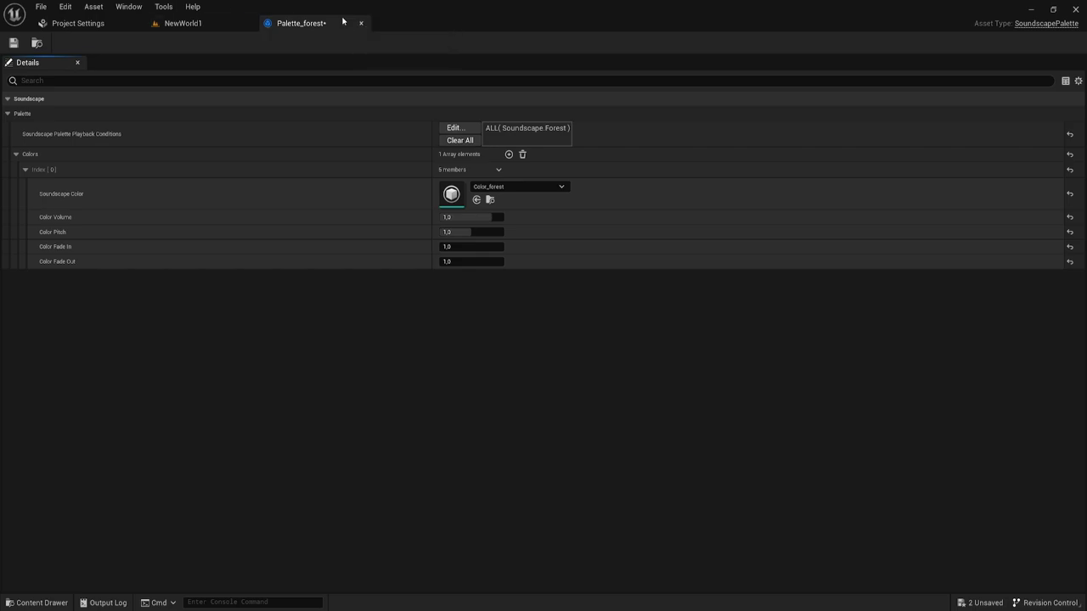
# Create forest_Cue from the forest sound wave in SoundScape and open it in the Sound Cue editor.
pyautogui.click(213, 27)
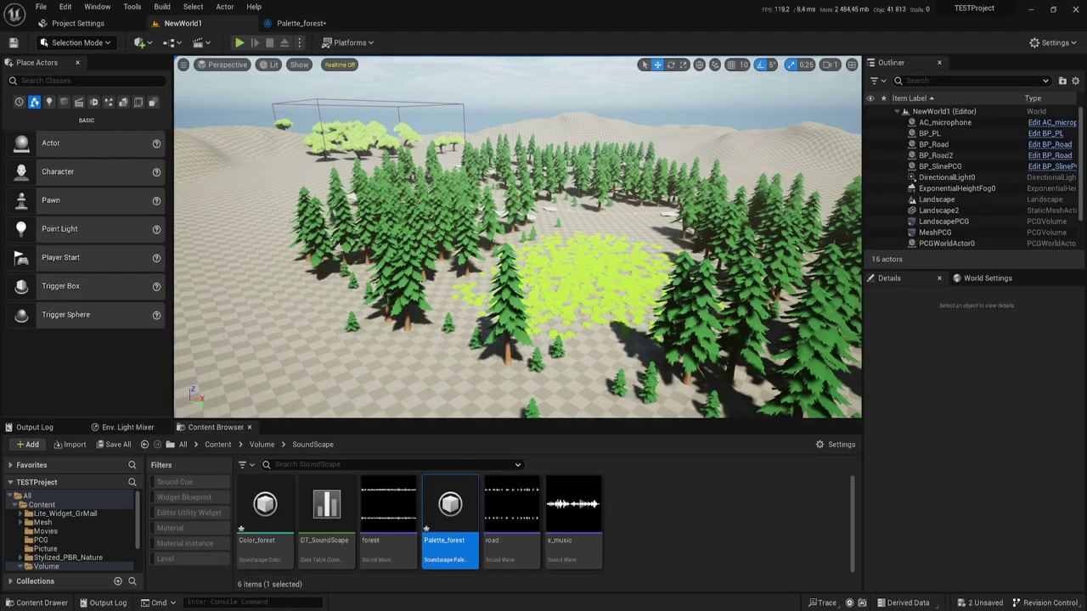
pyautogui.doubleClick(279, 501)
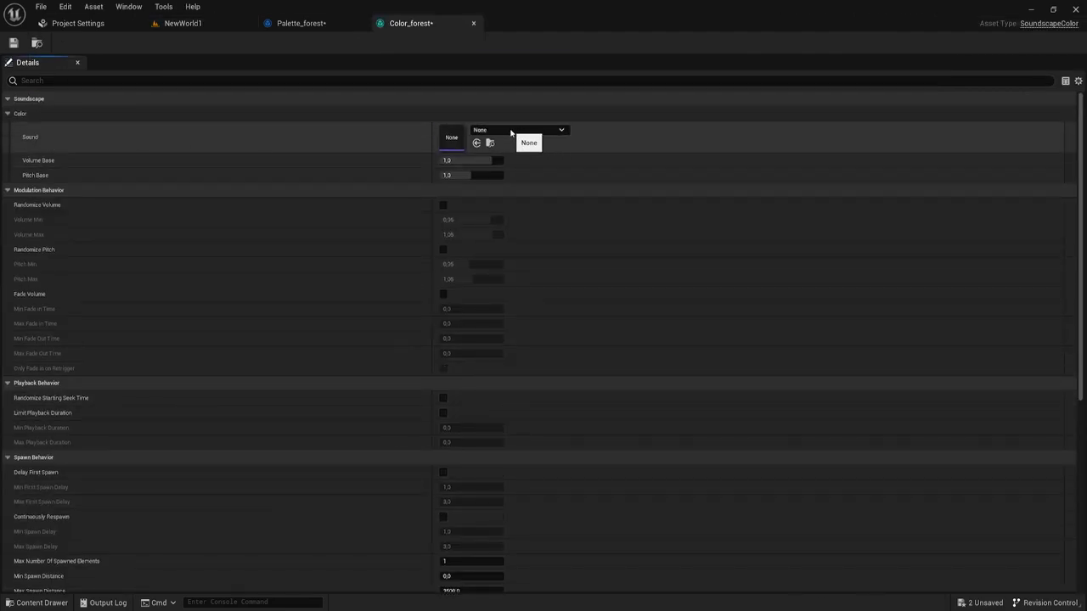
pyautogui.click(174, 22)
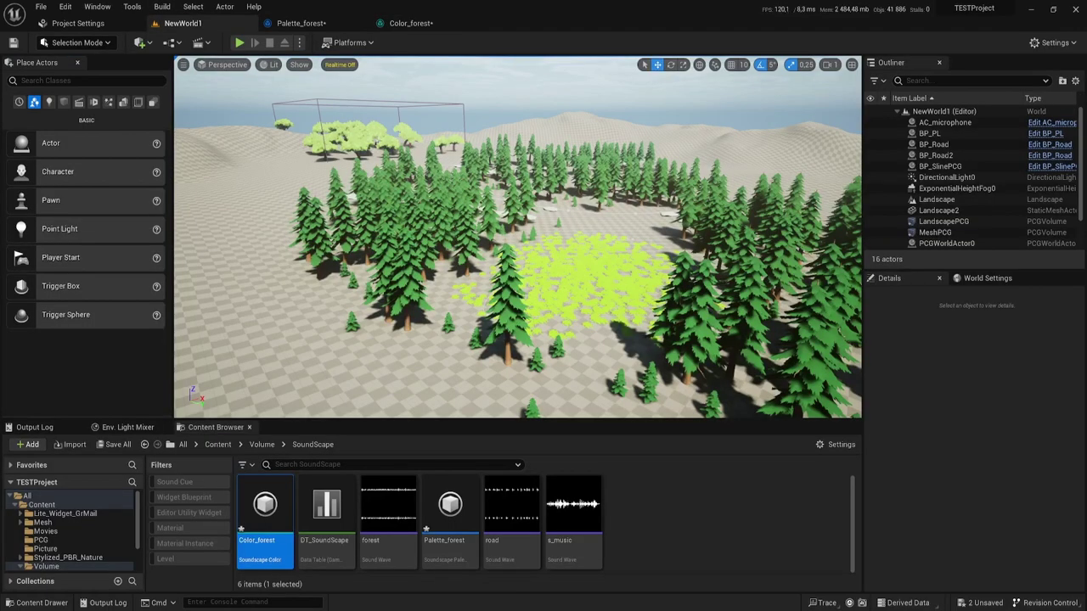
pyautogui.moveTo(412, 511)
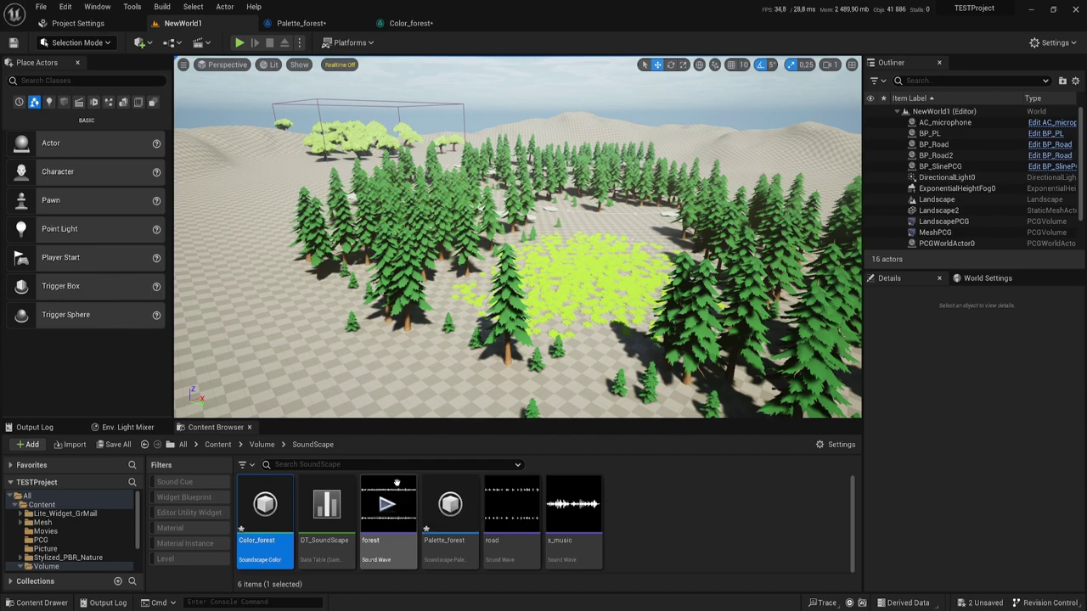
pyautogui.rightClick(395, 509)
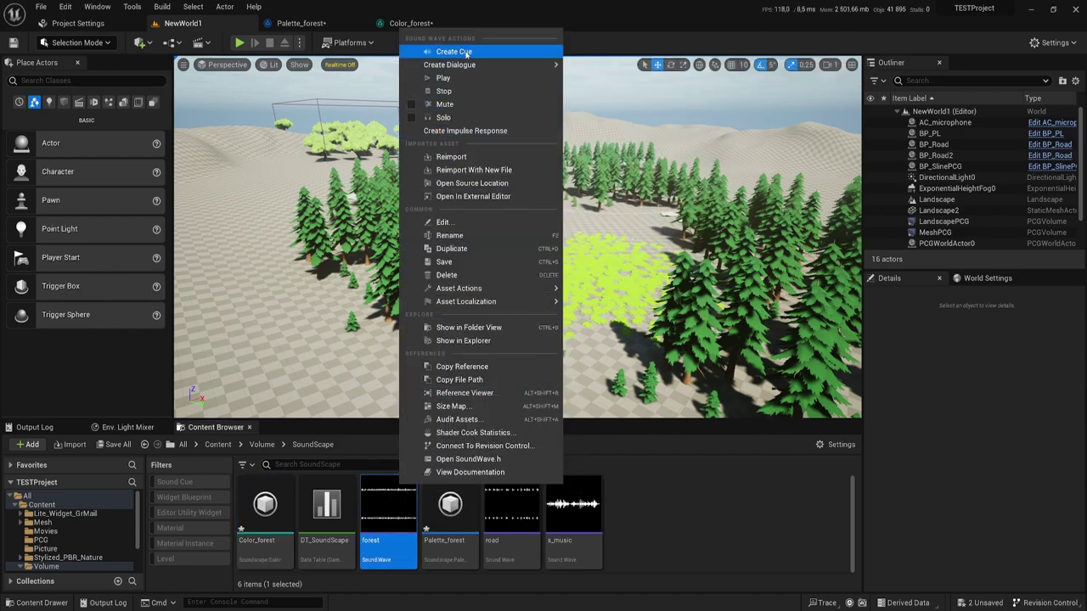
pyautogui.click(452, 51)
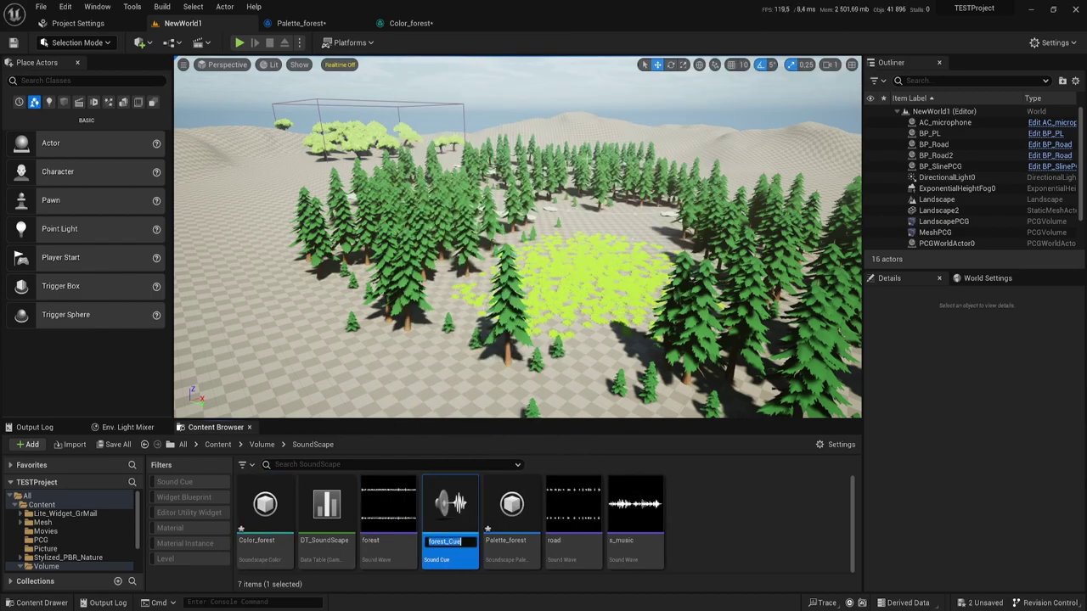
pyautogui.doubleClick(447, 492)
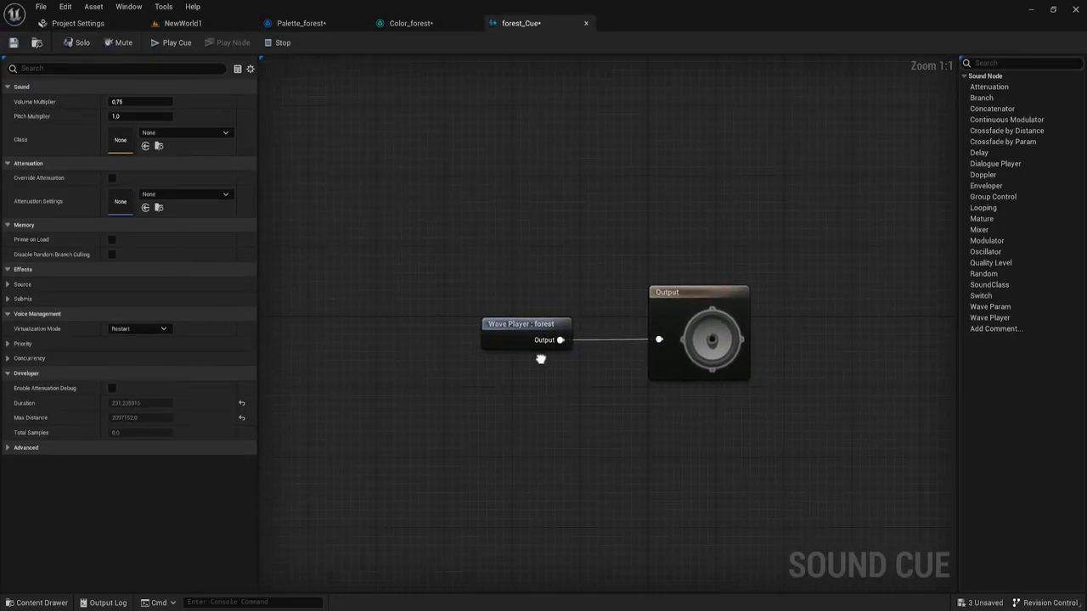
# Move forest_Cue's Output node further right and enable Override Attenuation in the cue's details.
pyautogui.moveTo(540, 358); pyautogui.dragTo(426, 304, button='right')
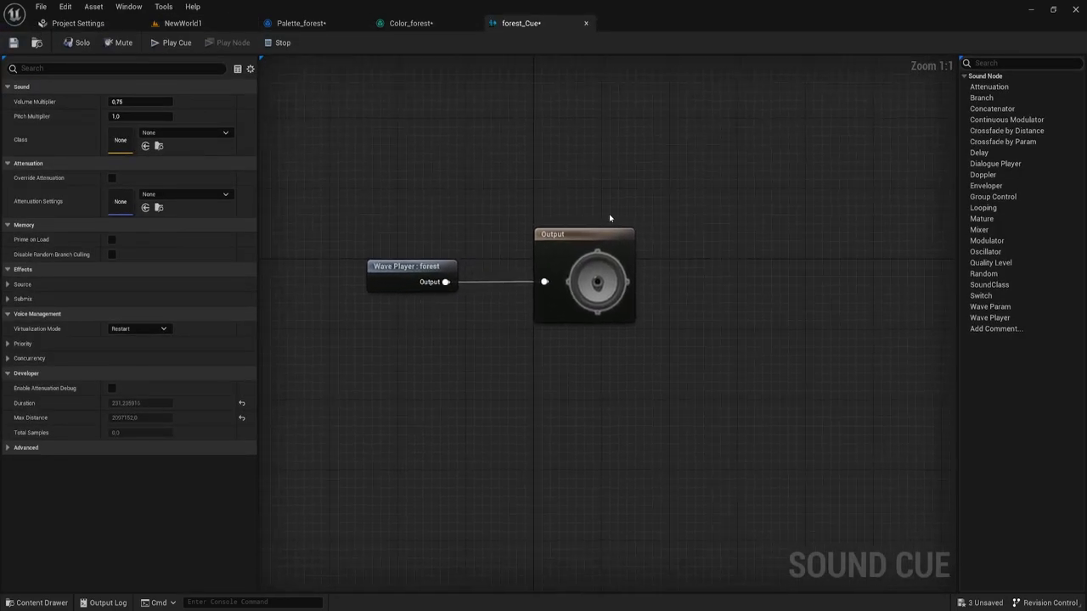
pyautogui.moveTo(558, 241)
pyautogui.mouseDown()
pyautogui.moveTo(778, 256)
pyautogui.moveTo(719, 245)
pyautogui.mouseUp()
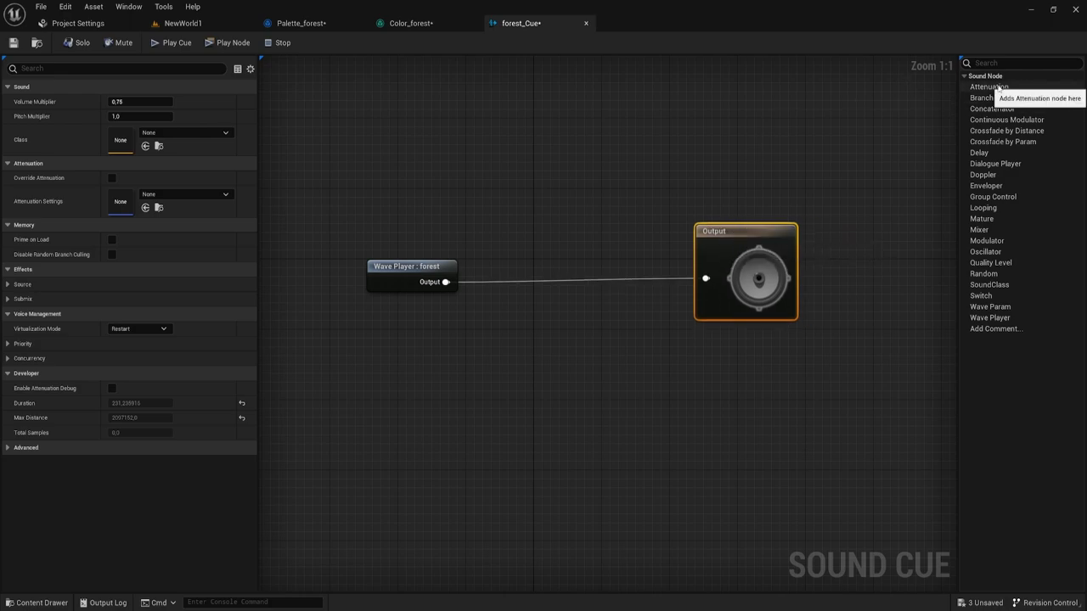
pyautogui.click(384, 275)
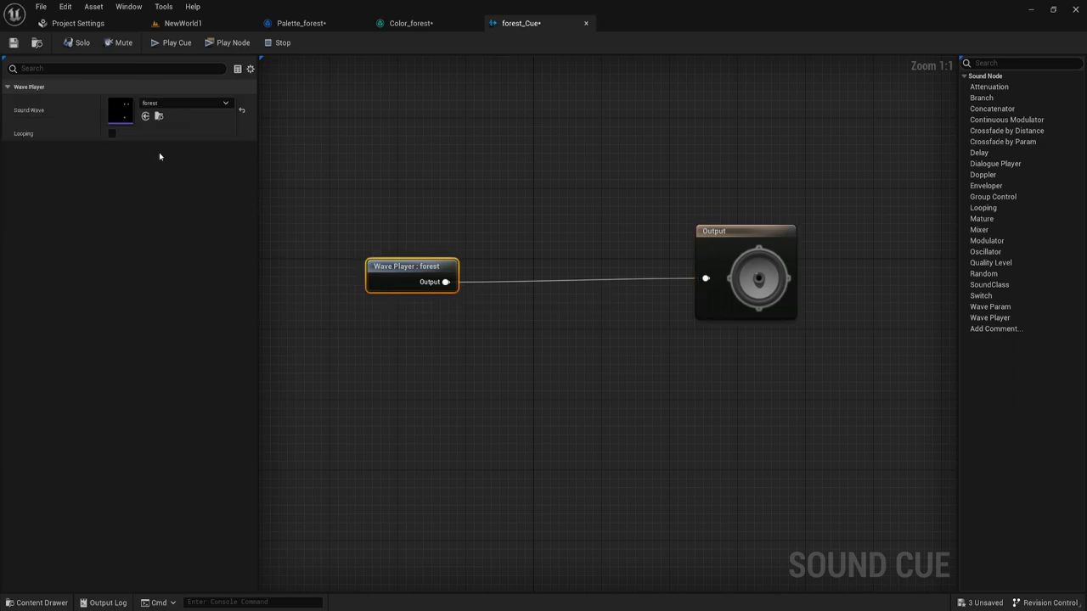
pyautogui.click(758, 311)
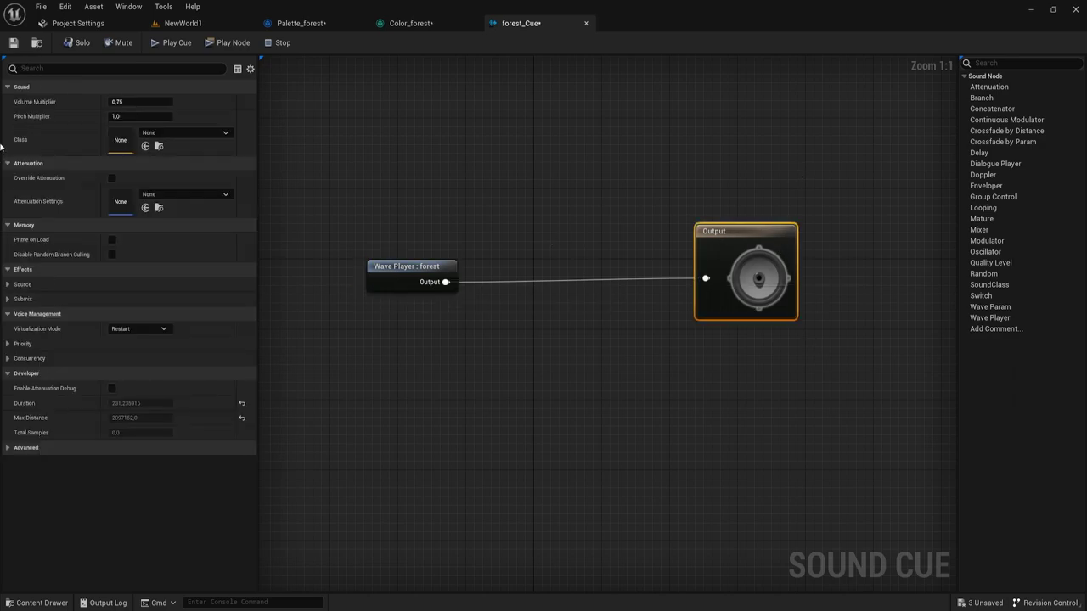
pyautogui.click(112, 179)
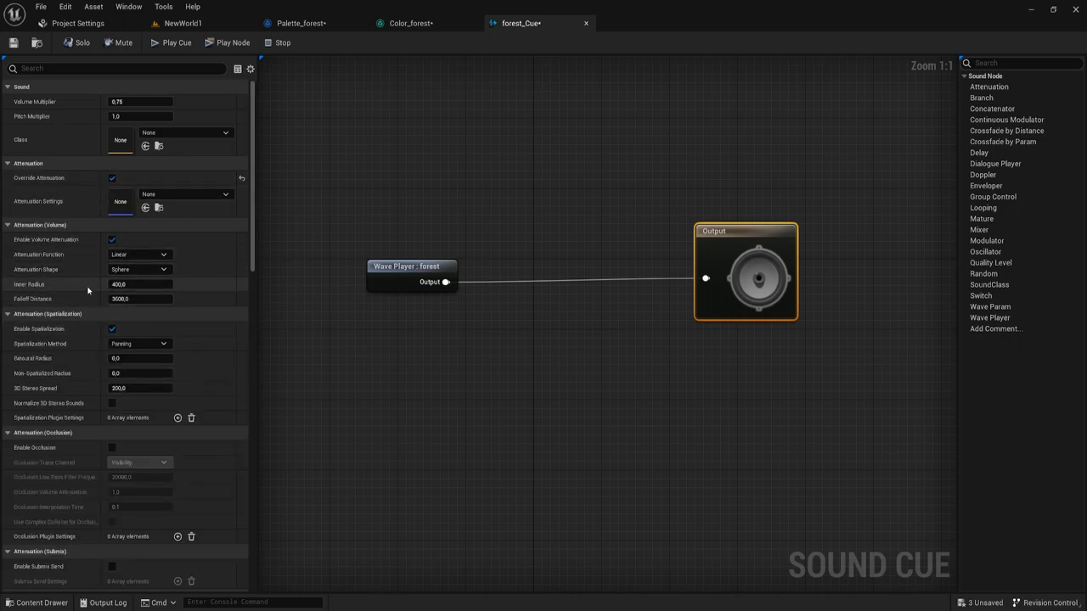
# Set forest_Cue's Volume Multiplier to 1, Inner Radius to 100 and Falloff Distance to 1500.
pyautogui.click(136, 284)
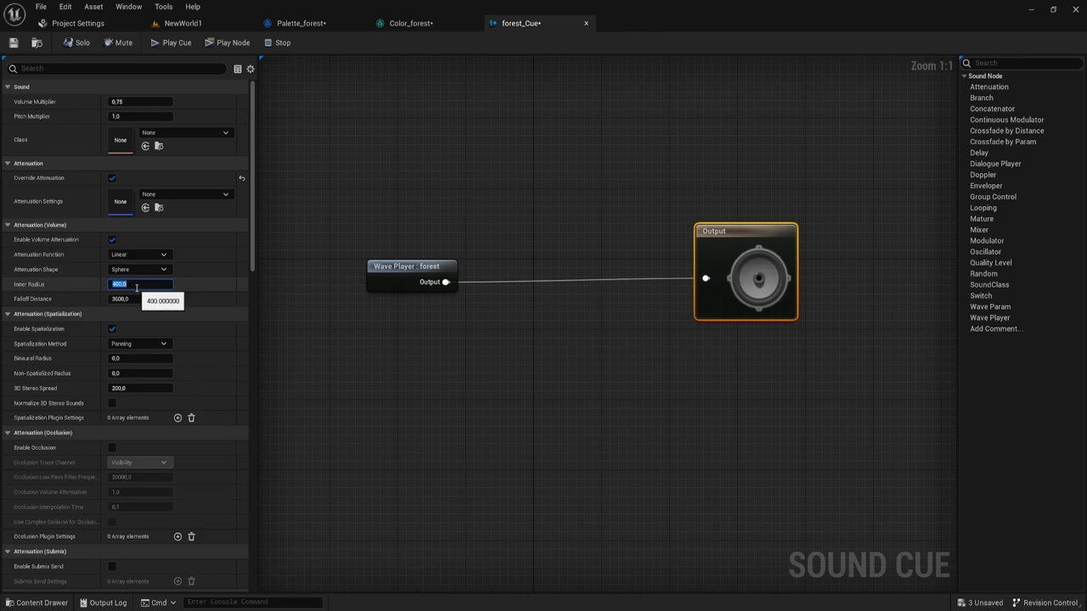
pyautogui.click(135, 100)
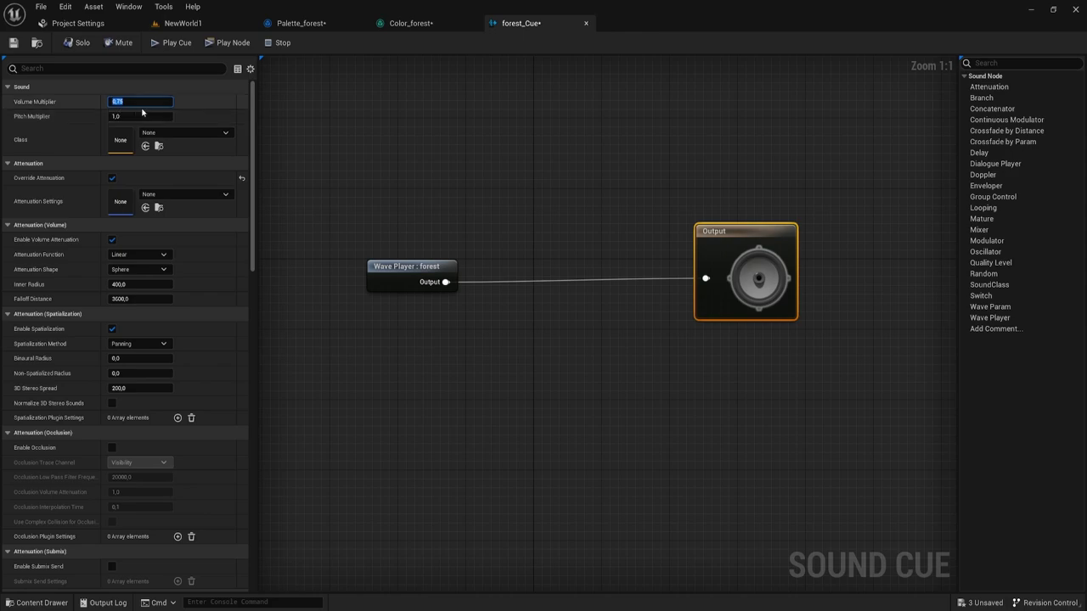
pyautogui.write('1')
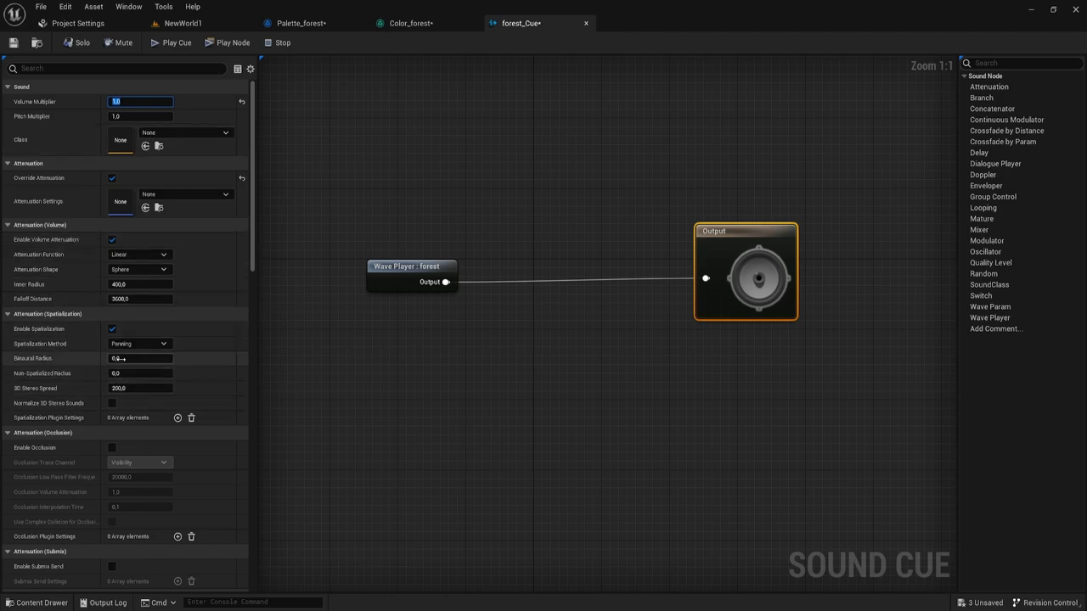
pyautogui.click(132, 284)
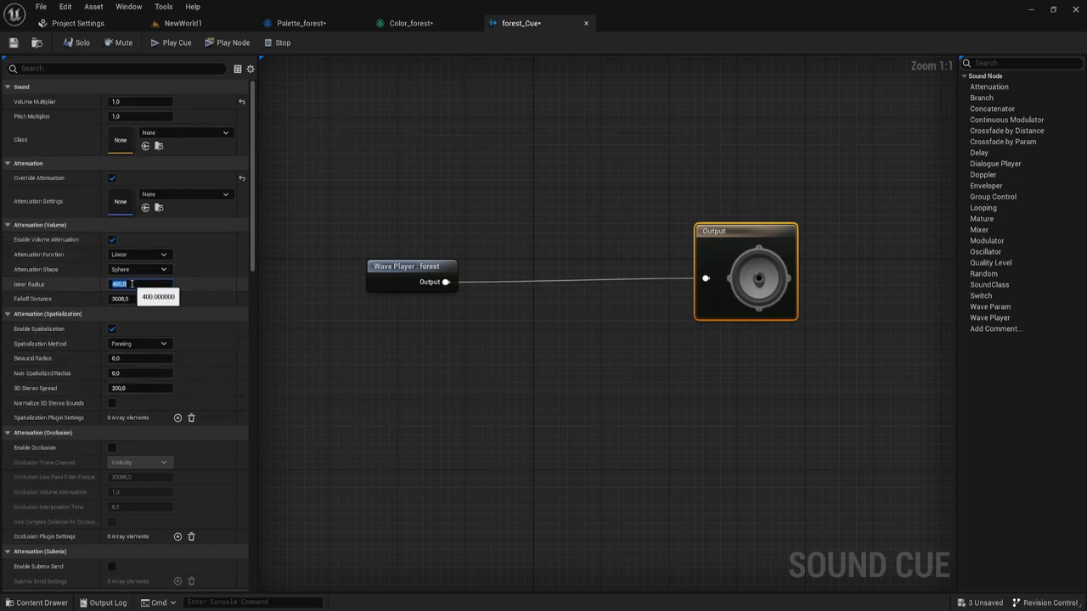
pyautogui.write('2')
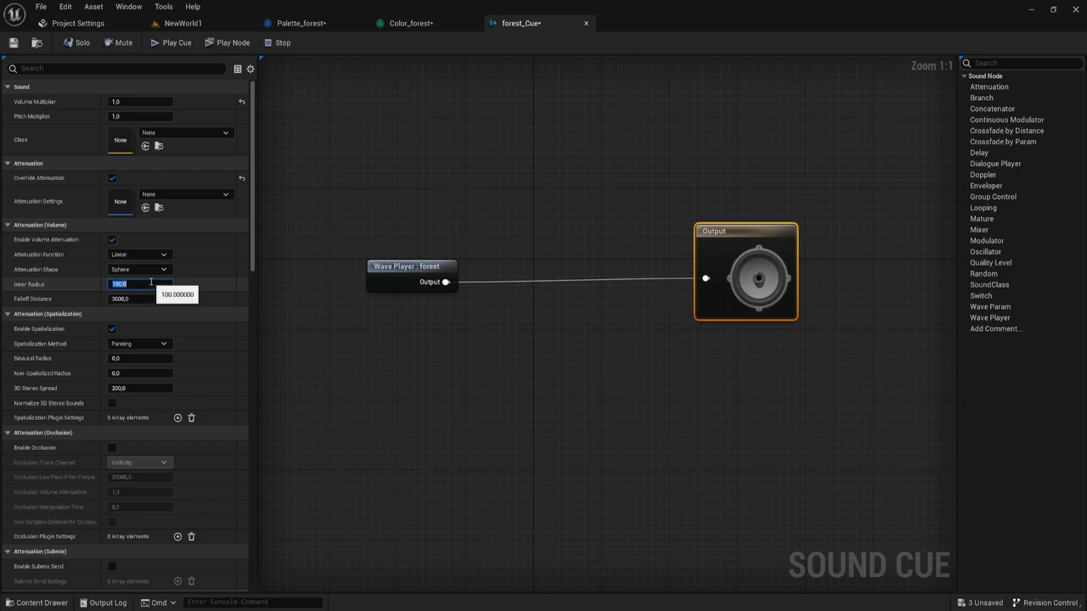
pyautogui.press('Return')
pyautogui.click(125, 299)
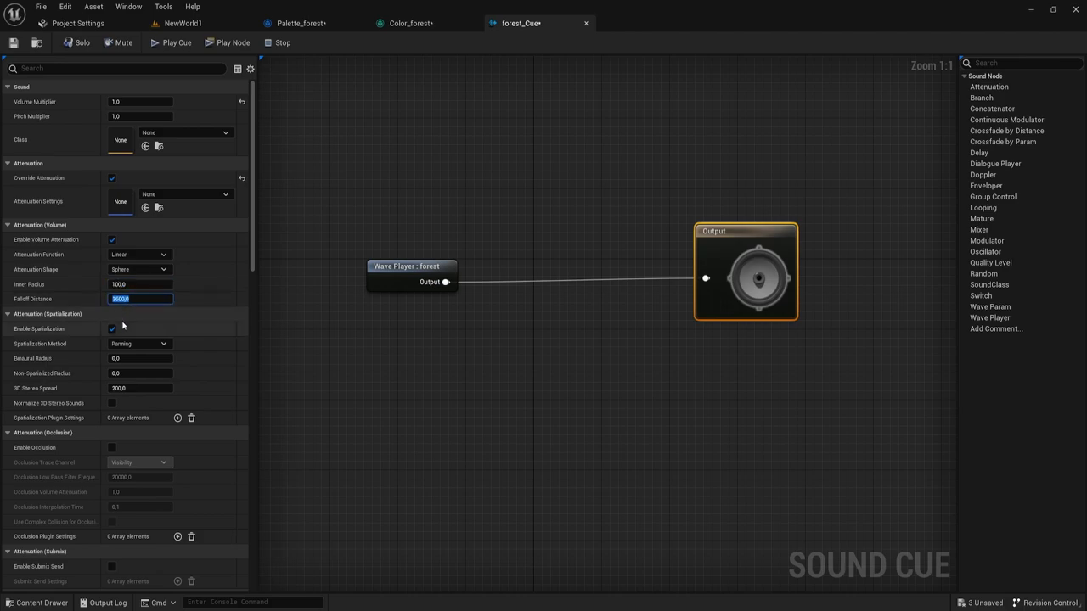
pyautogui.write('160')
pyautogui.write('00')
pyautogui.press('Return')
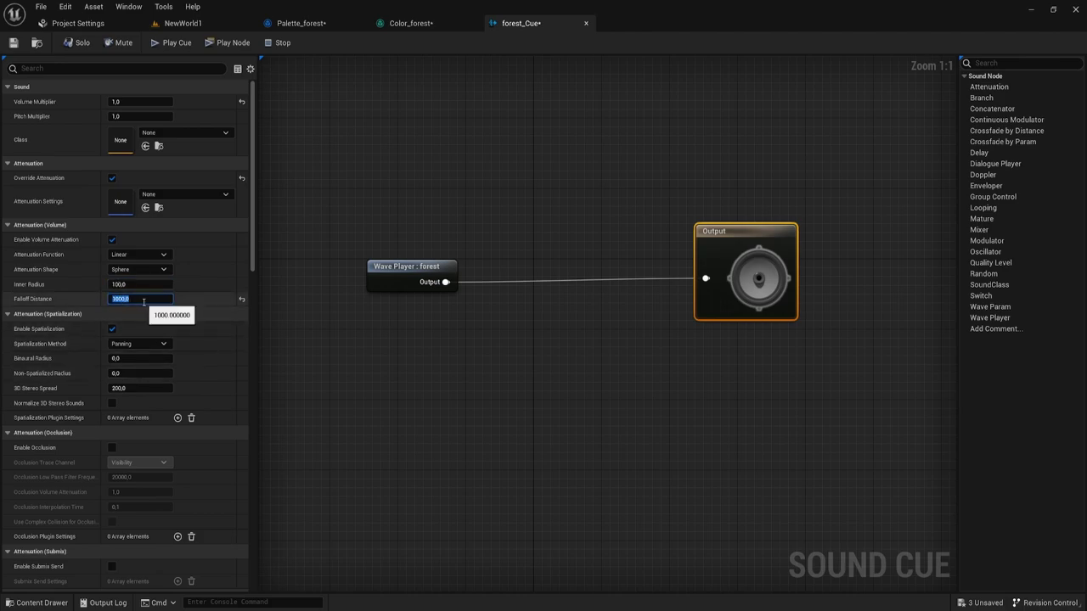
pyautogui.write('15')
pyautogui.press('Return')
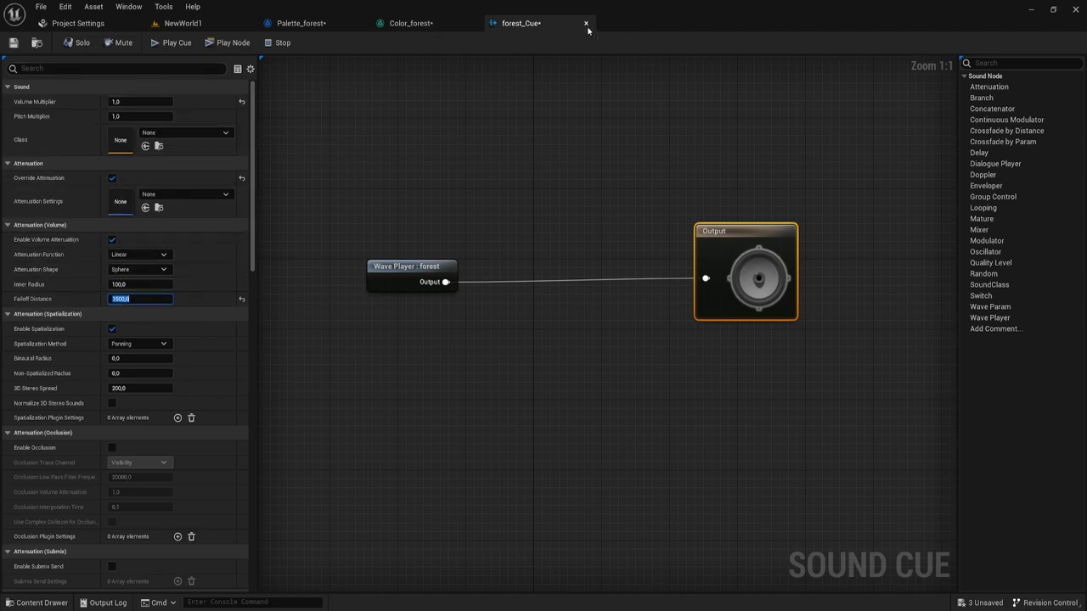
# Save forest_Cue, move the Wave Player node closer to Output, and close the cue editor.
pyautogui.hotkey('ctrl', 's')
pyautogui.moveTo(399, 281); pyautogui.dragTo(534, 272)
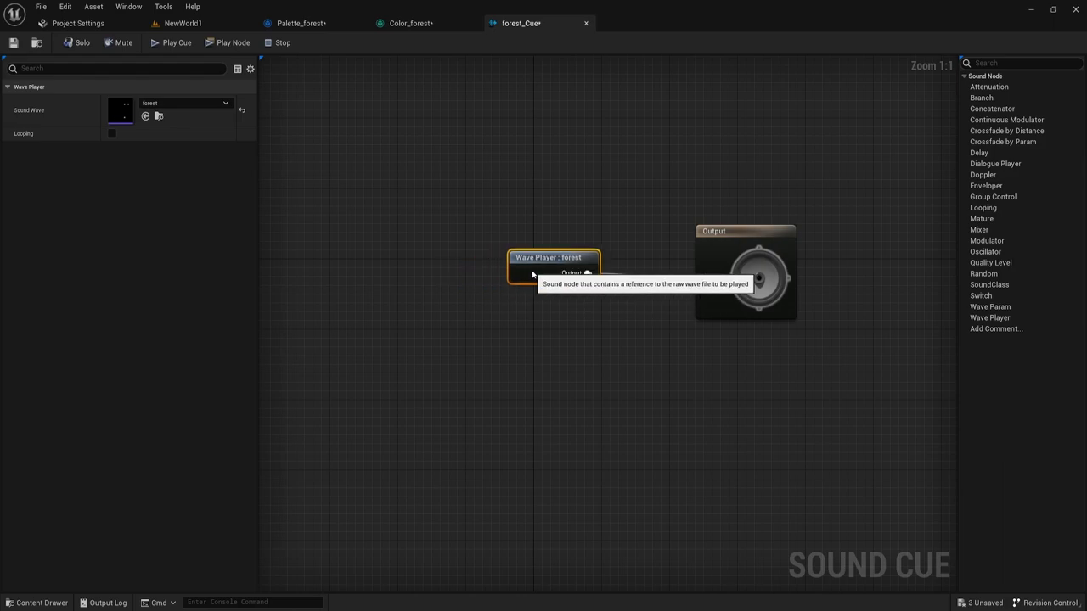
pyautogui.click(586, 25)
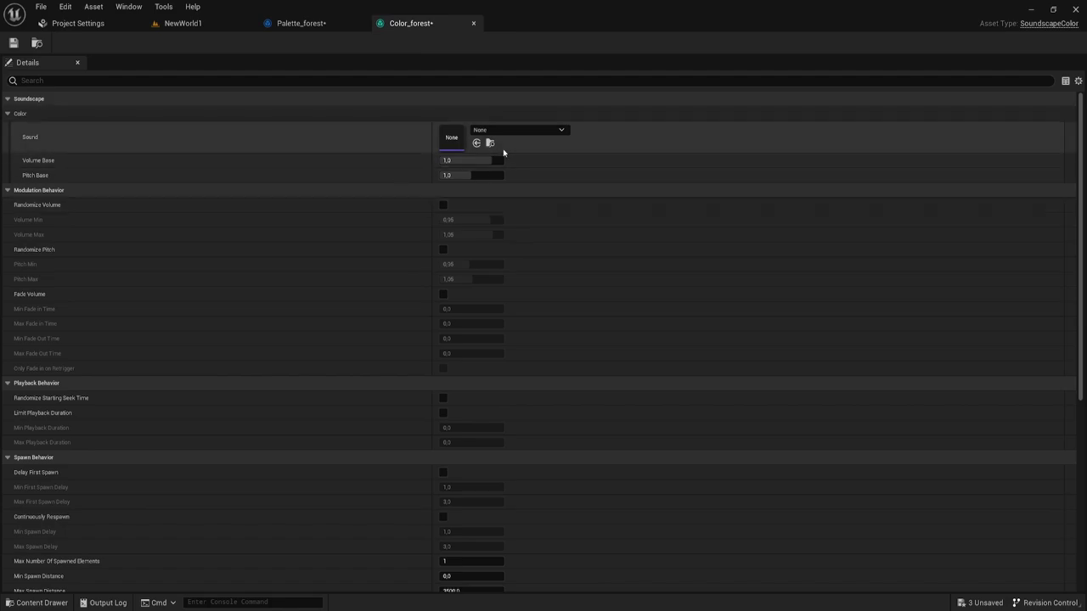
# Assign forest_Cue as Color_forest's Sound and save the Color_forest asset.
pyautogui.click(476, 143)
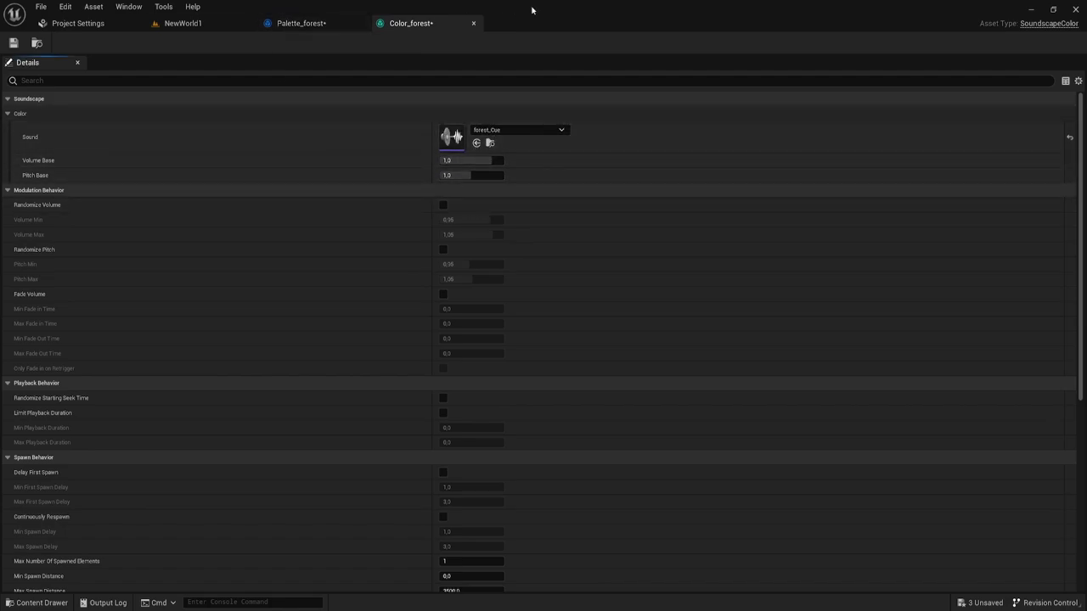
pyautogui.click(14, 42)
pyautogui.scroll(-1, 130, 204)
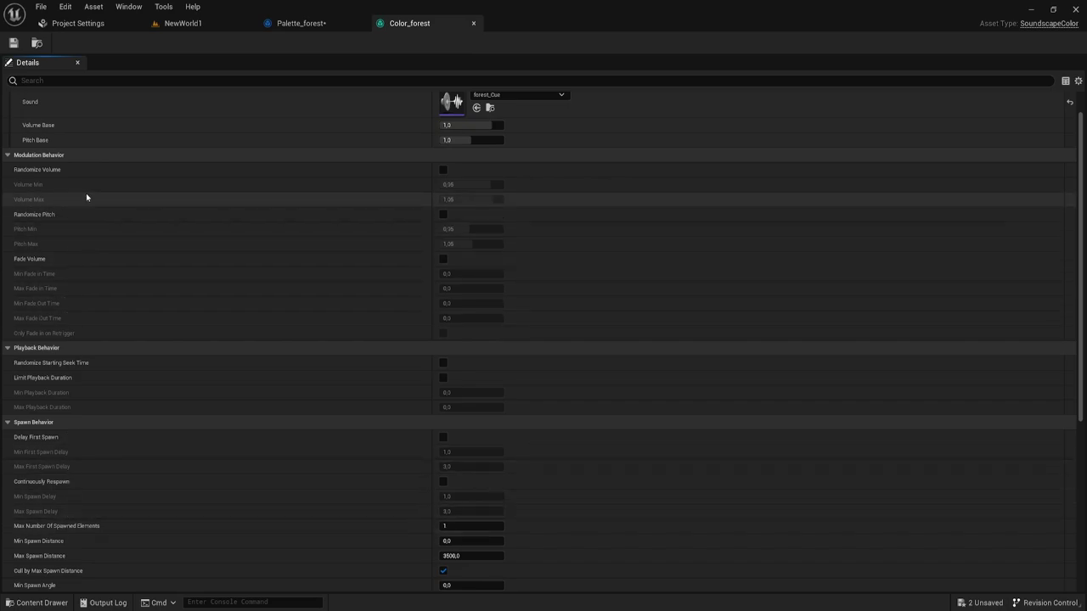
# Leave Randomize Volume and Randomize Pitch both unchecked in Color_forest's Modulation Behavior.
pyautogui.click(443, 170)
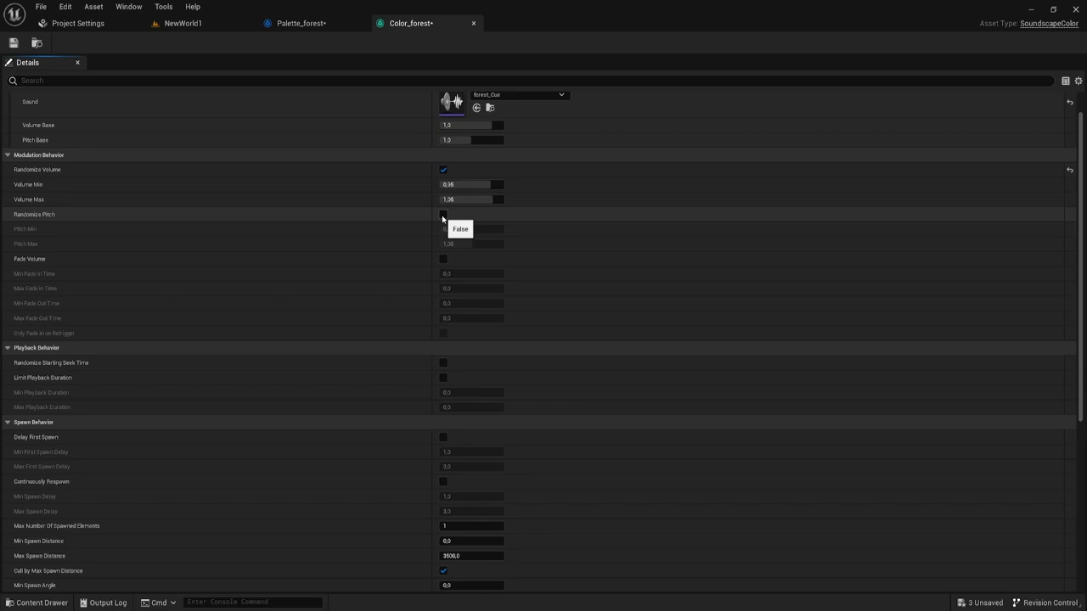
pyautogui.click(442, 217)
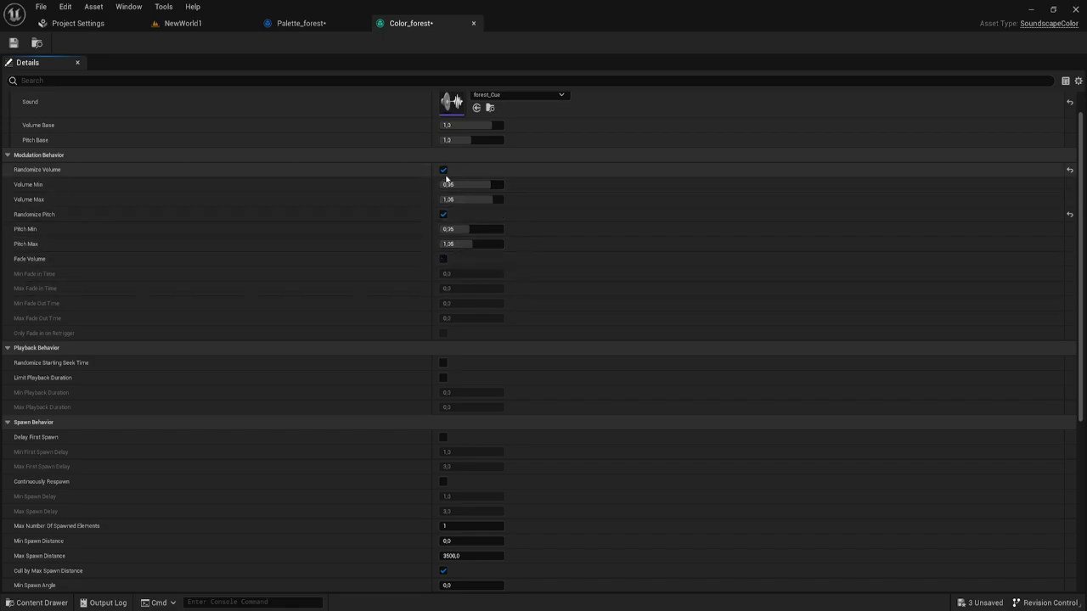
pyautogui.click(443, 213)
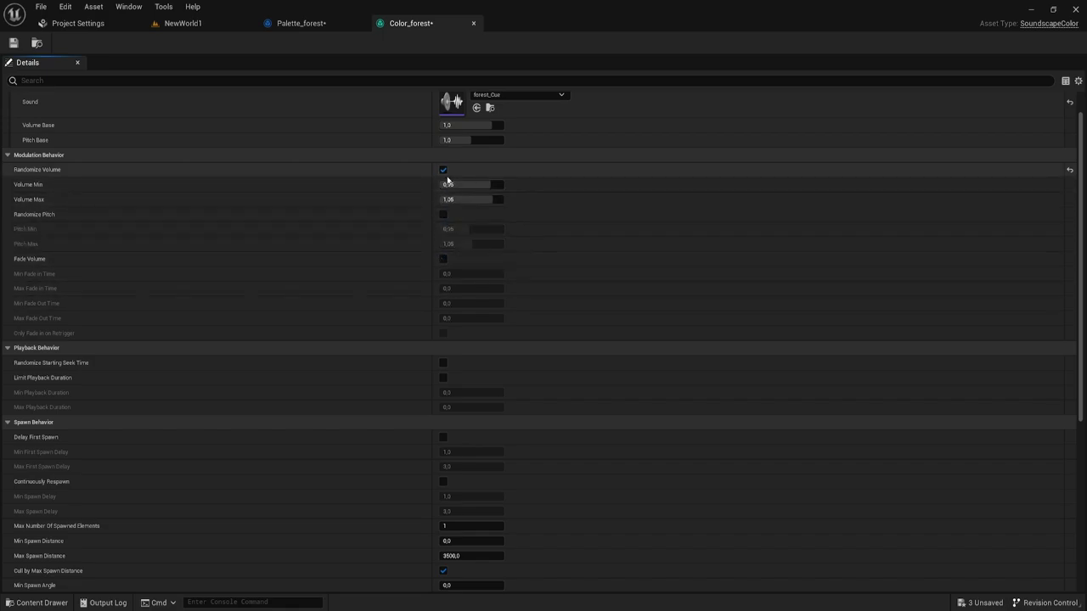
pyautogui.click(443, 214)
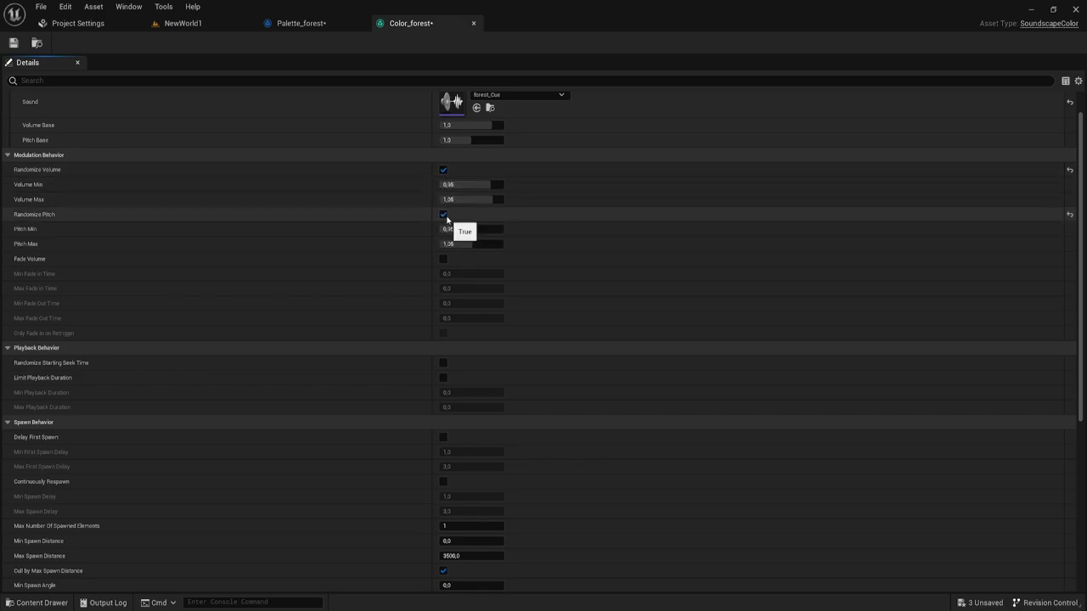
pyautogui.click(443, 170)
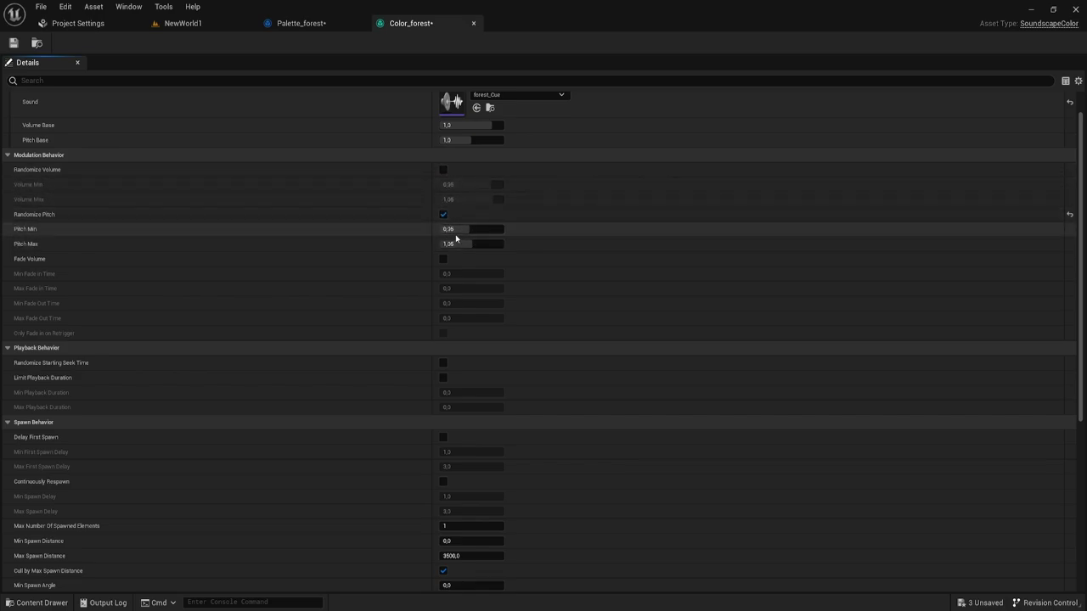
pyautogui.click(443, 214)
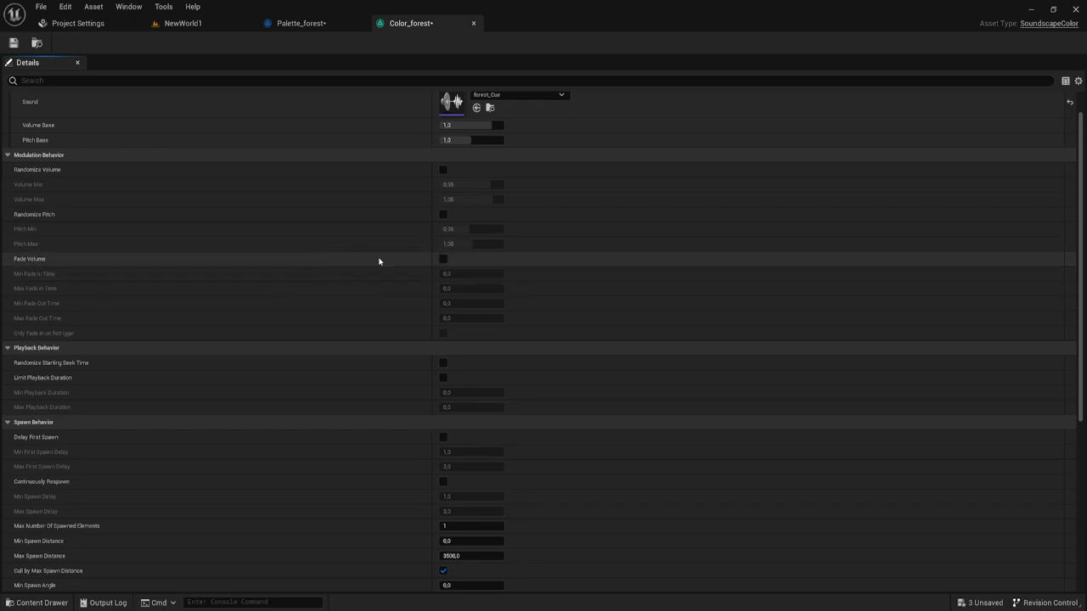
# Keep Fade Volume off and enable Randomize Volume and Randomize Pitch (0.95–1.05) on Color_forest.
pyautogui.click(443, 259)
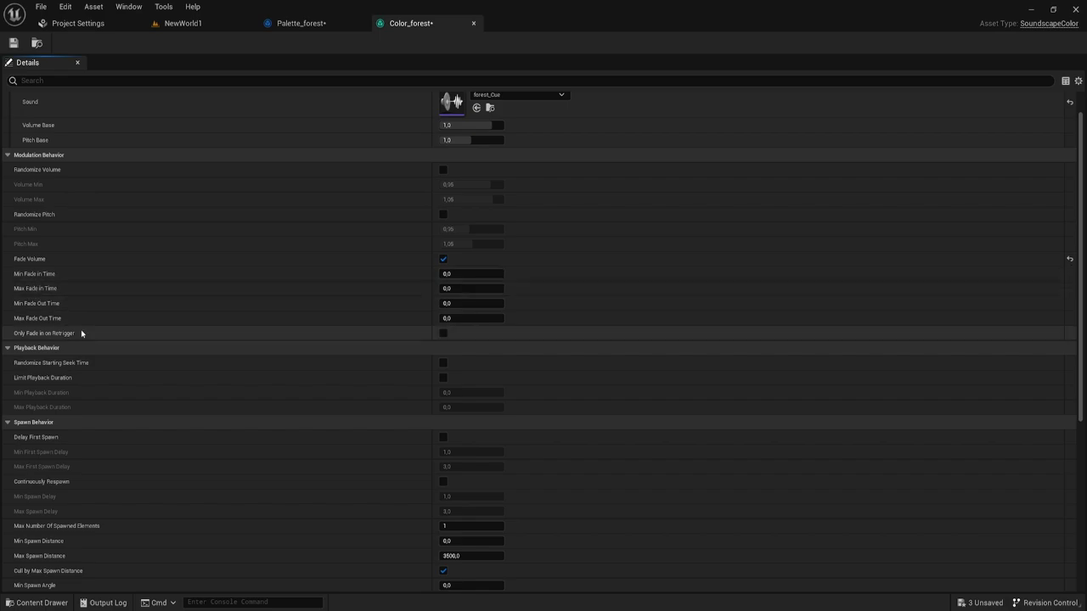
pyautogui.click(462, 271)
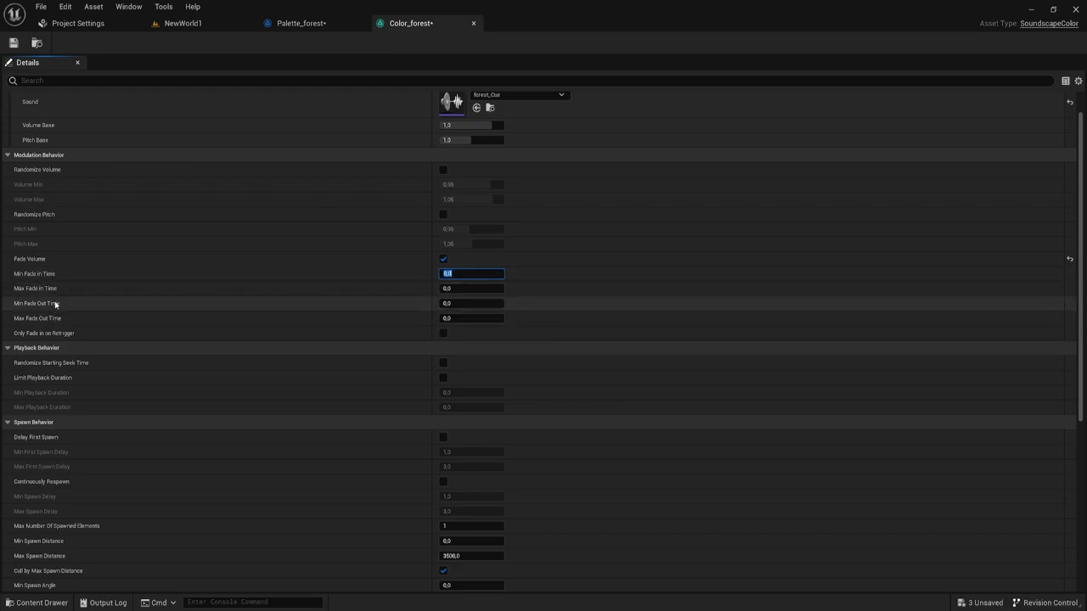
pyautogui.moveTo(55, 303)
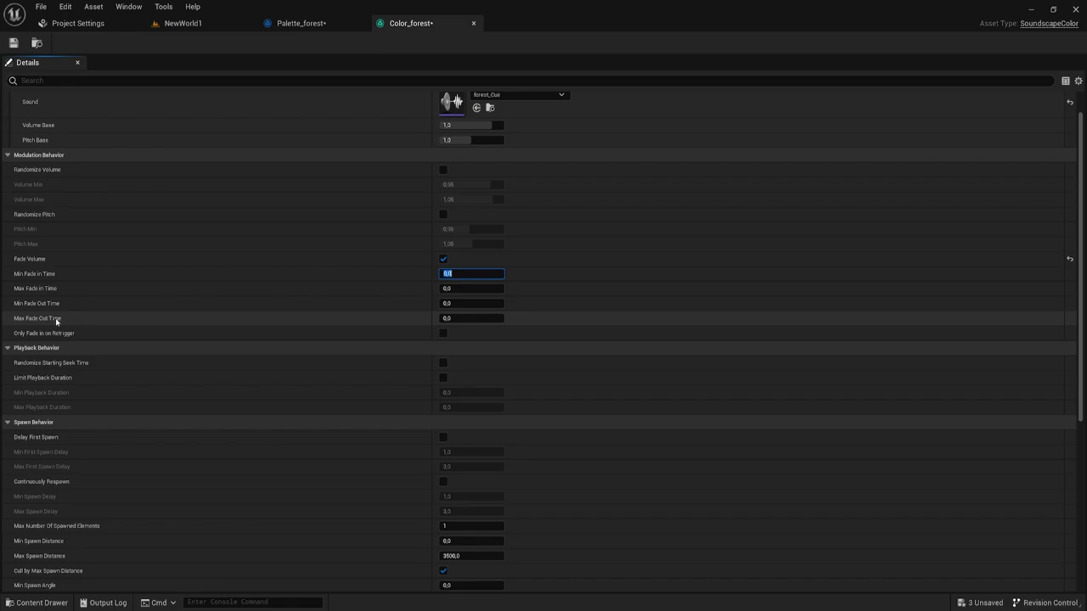
pyautogui.click(443, 259)
pyautogui.click(442, 170)
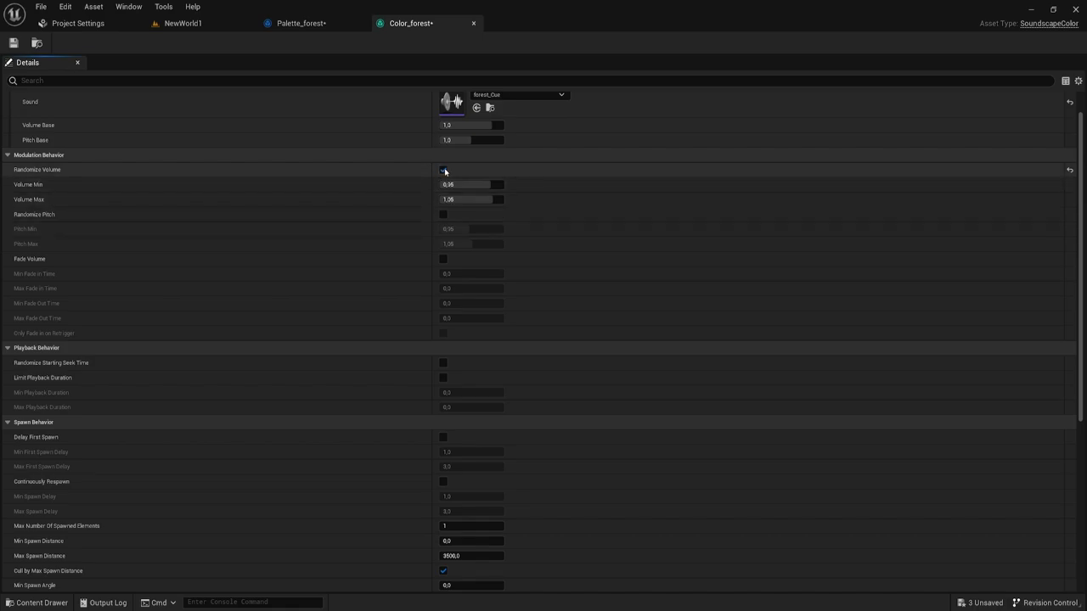
pyautogui.click(442, 214)
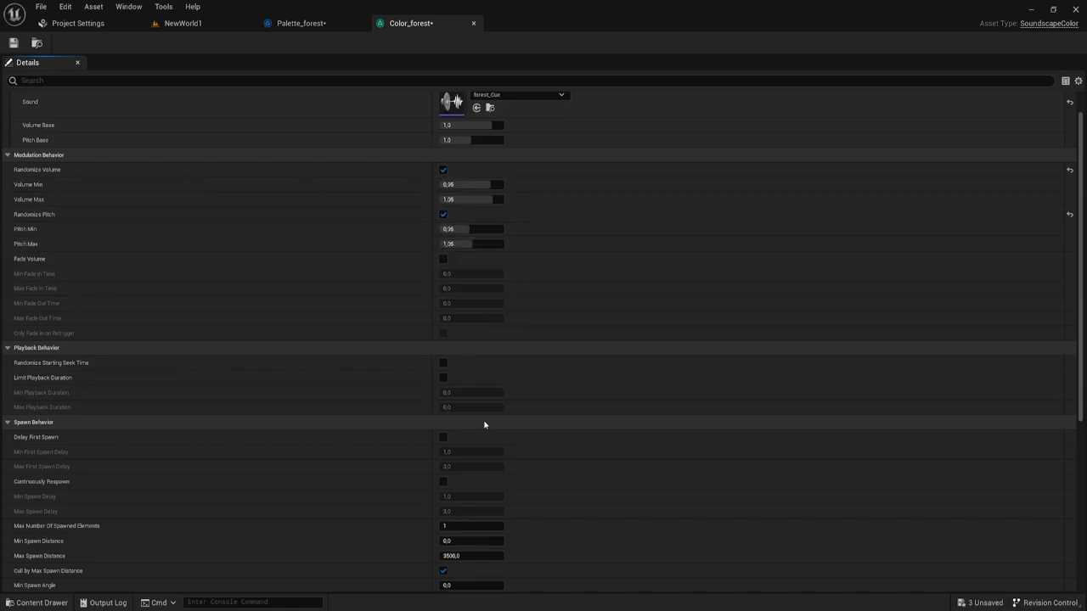
pyautogui.scroll(-1, 484, 422)
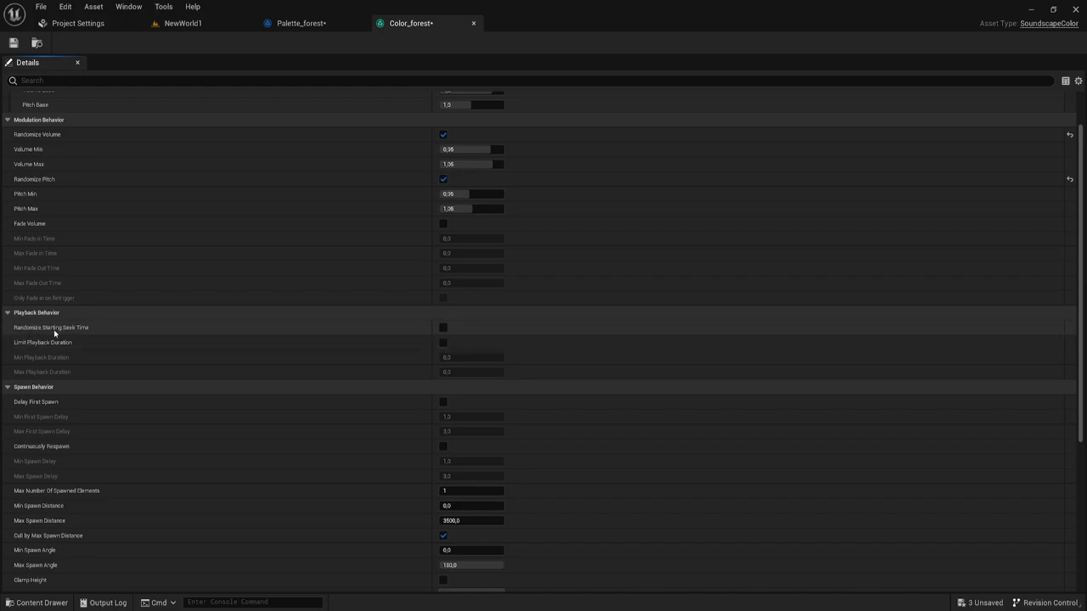
pyautogui.moveTo(76, 331)
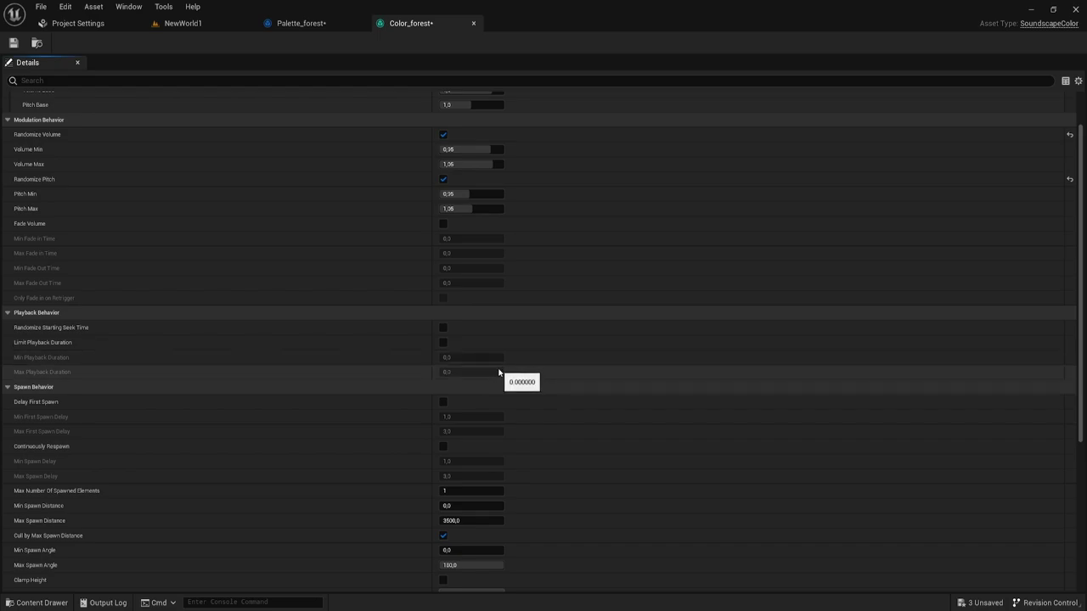
pyautogui.click(443, 343)
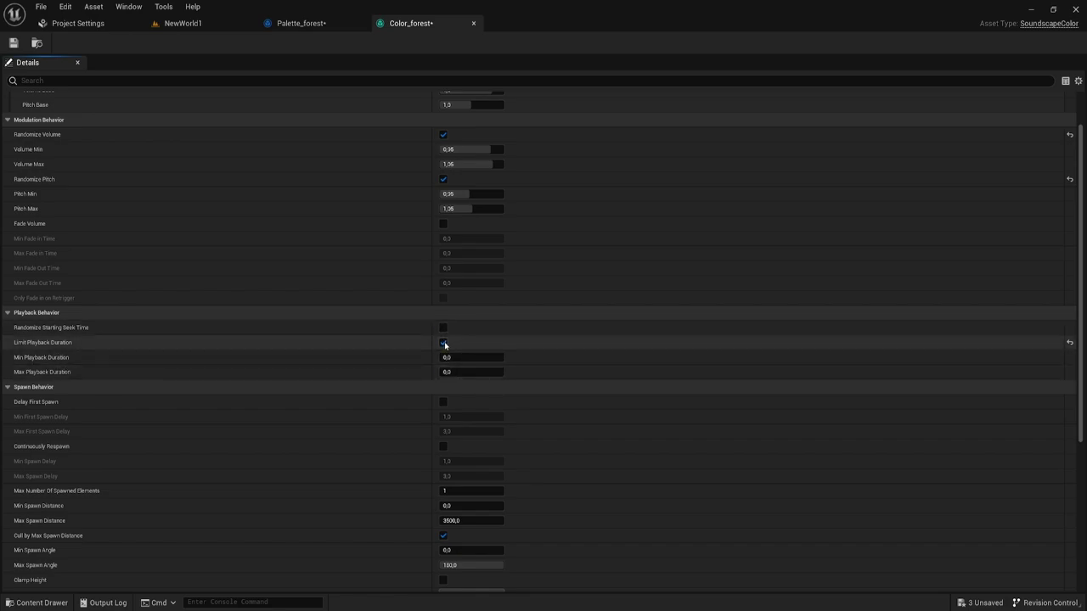
pyautogui.click(443, 342)
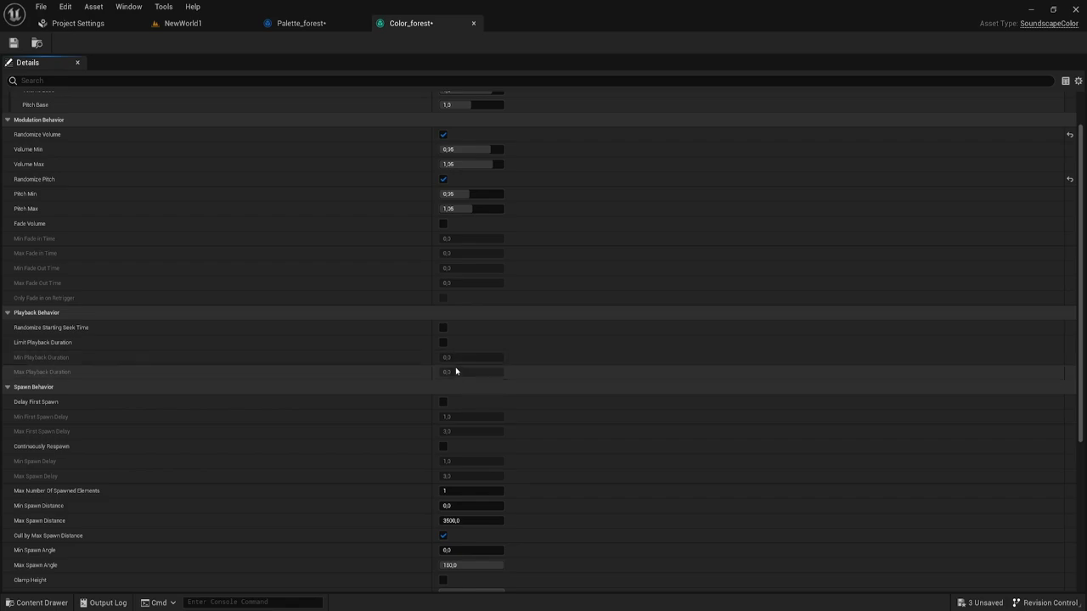
pyautogui.scroll(-1, 433, 378)
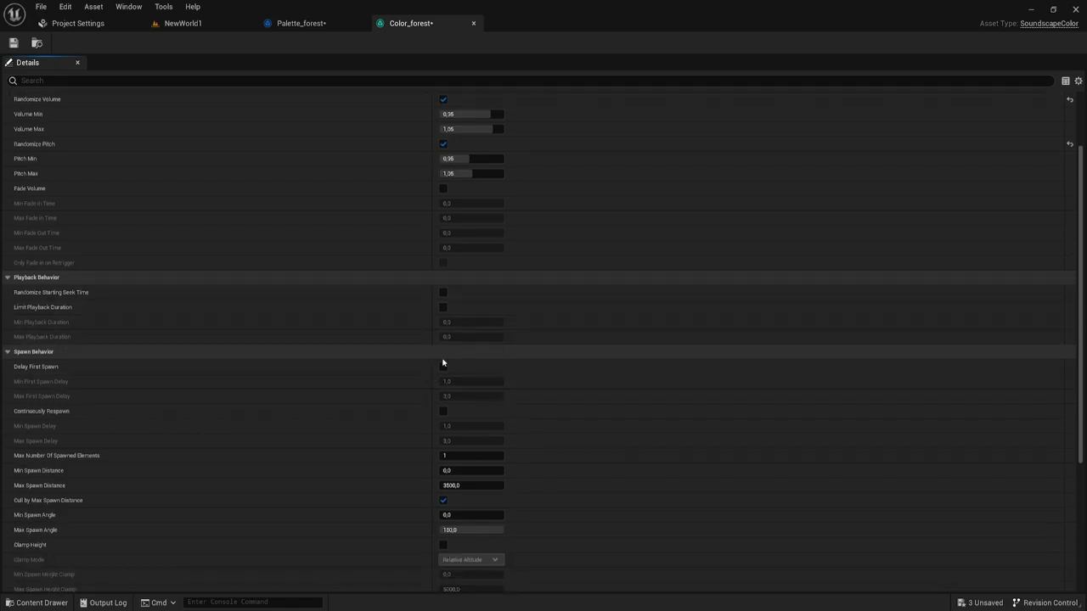
# Enable Continuously Respawn on Color_forest, leaving Delay First Spawn off.
pyautogui.scroll(-2, 435, 356)
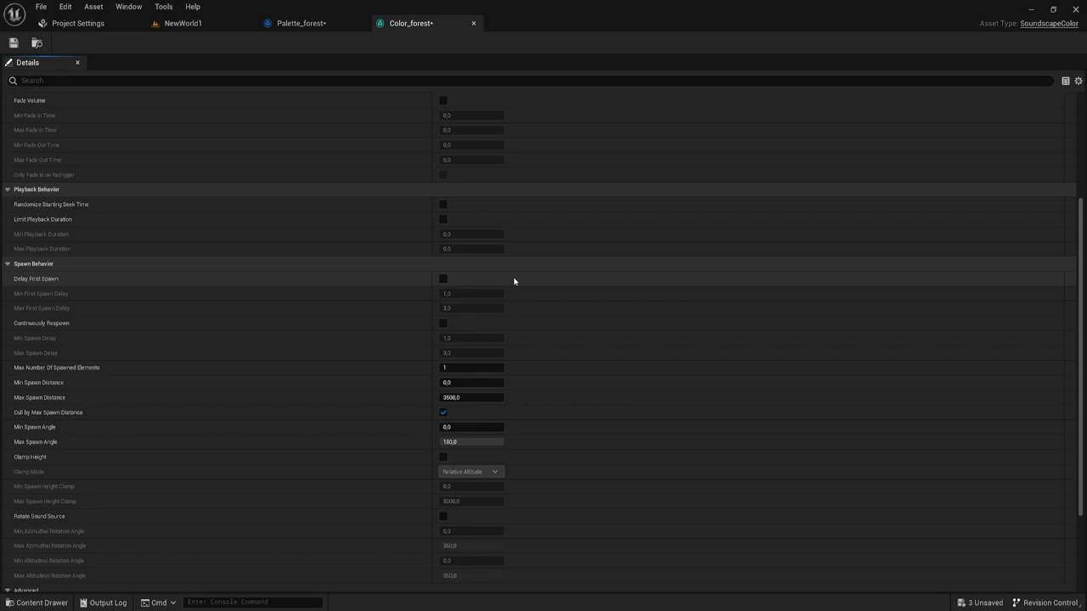
pyautogui.click(443, 279)
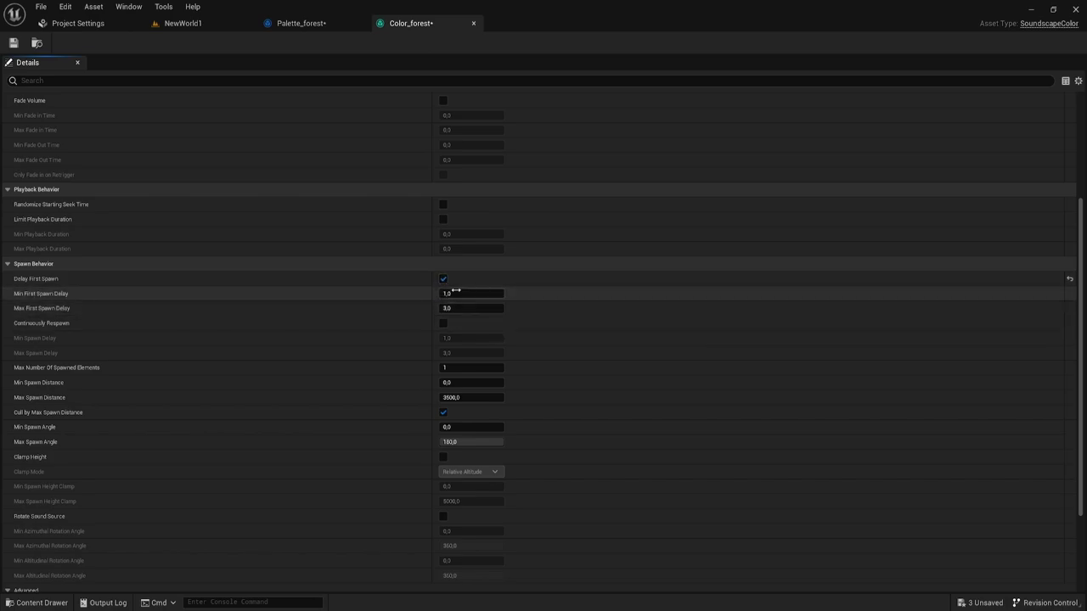
pyautogui.click(443, 279)
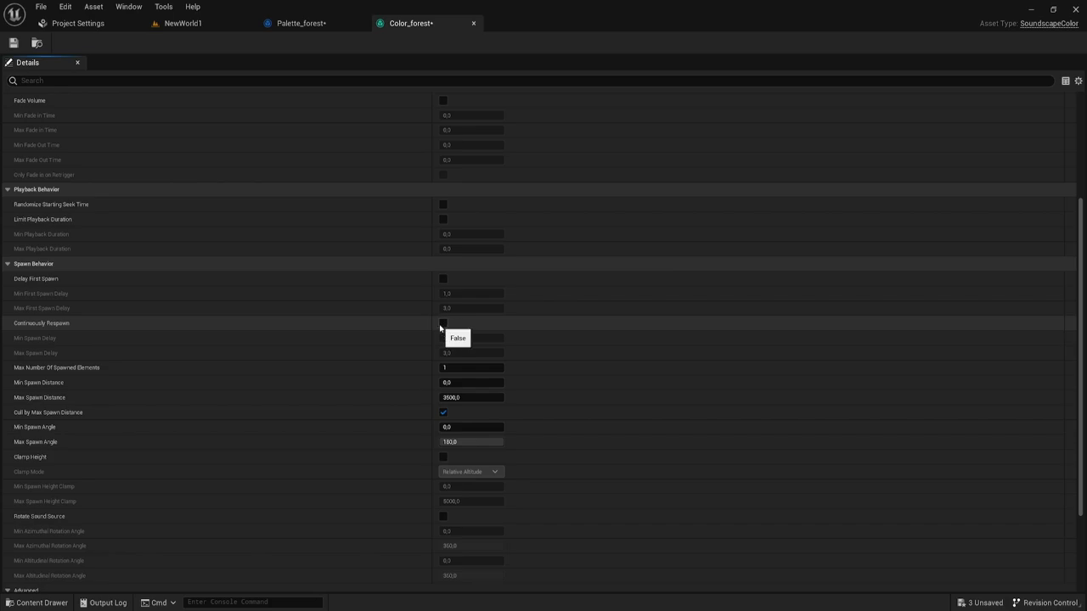
pyautogui.click(441, 326)
# Reopen forest_Cue from the NewWorld1 Content Browser and select its forest Wave Player node.
pyautogui.click(193, 25)
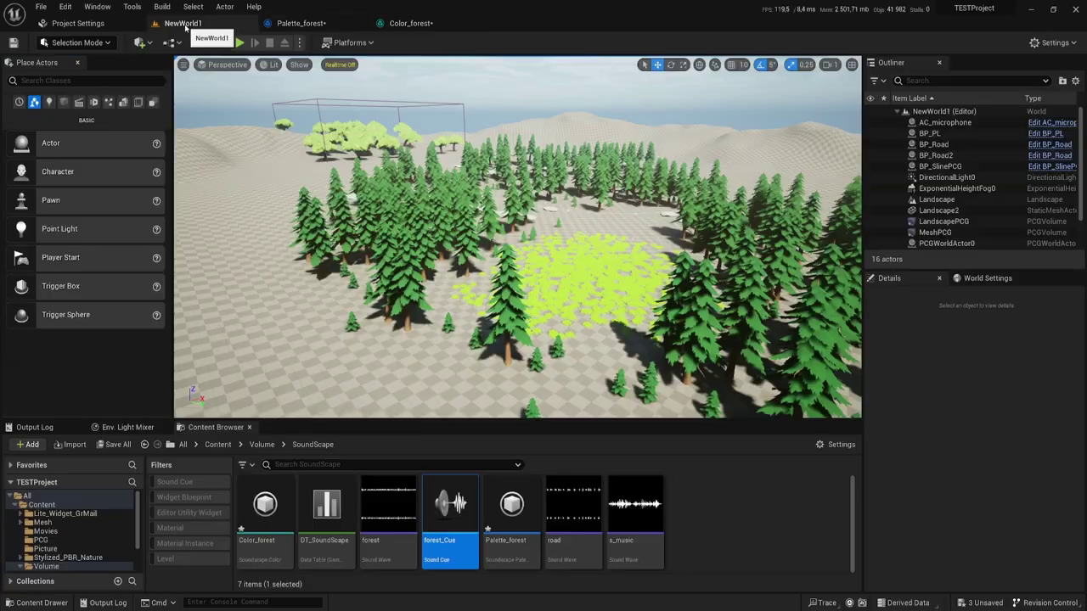
pyautogui.moveTo(450, 505)
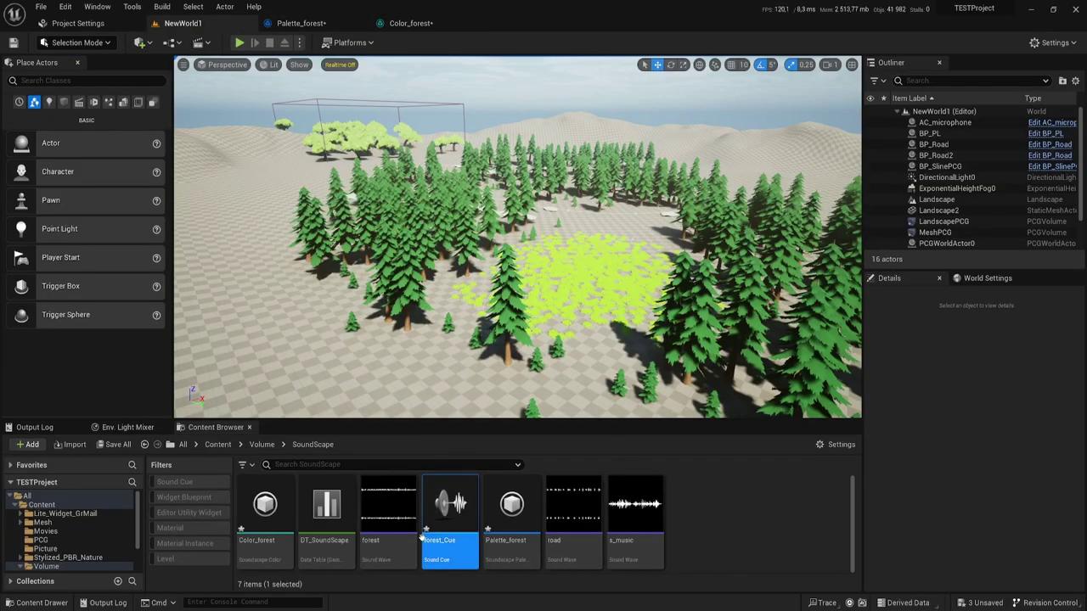
pyautogui.doubleClick(462, 501)
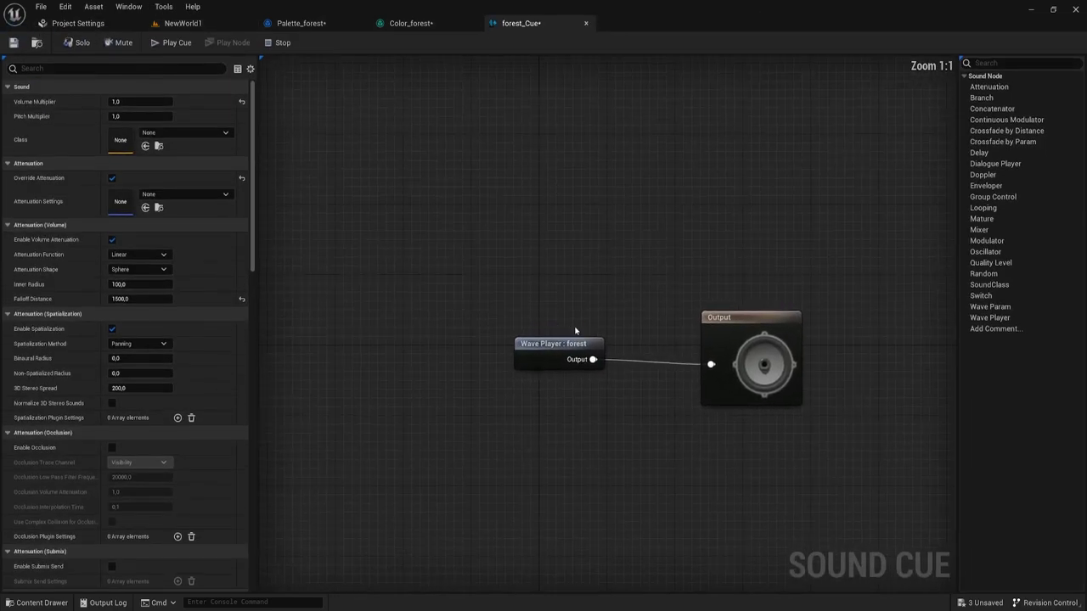
pyautogui.click(564, 353)
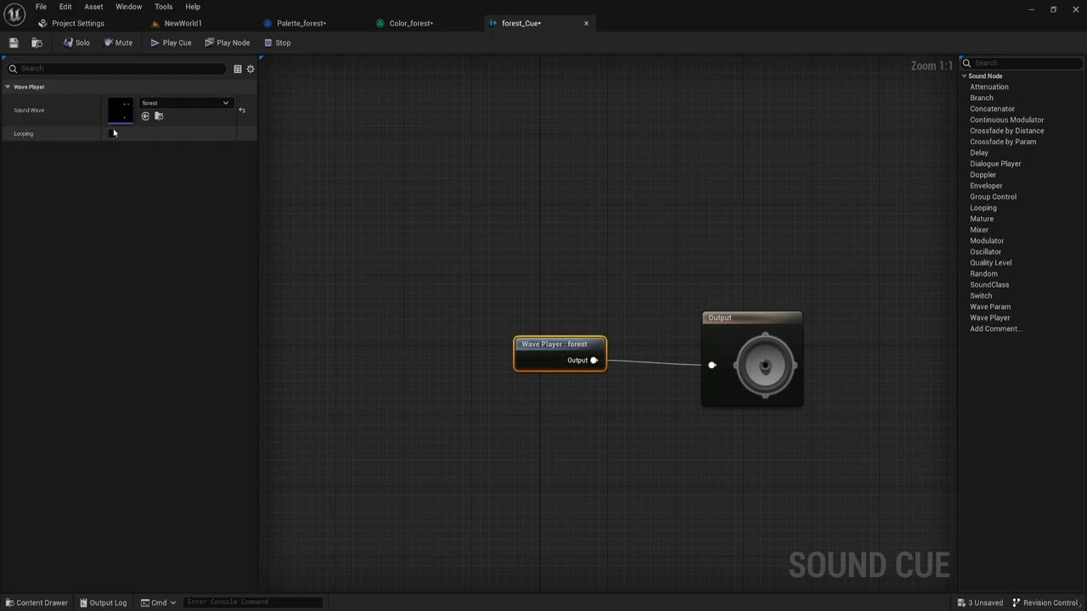
# Close forest_Cue, then set Color_forest's Max Number of Spawned Elements to 1 and select Min Spawn Delay.
pyautogui.click(585, 25)
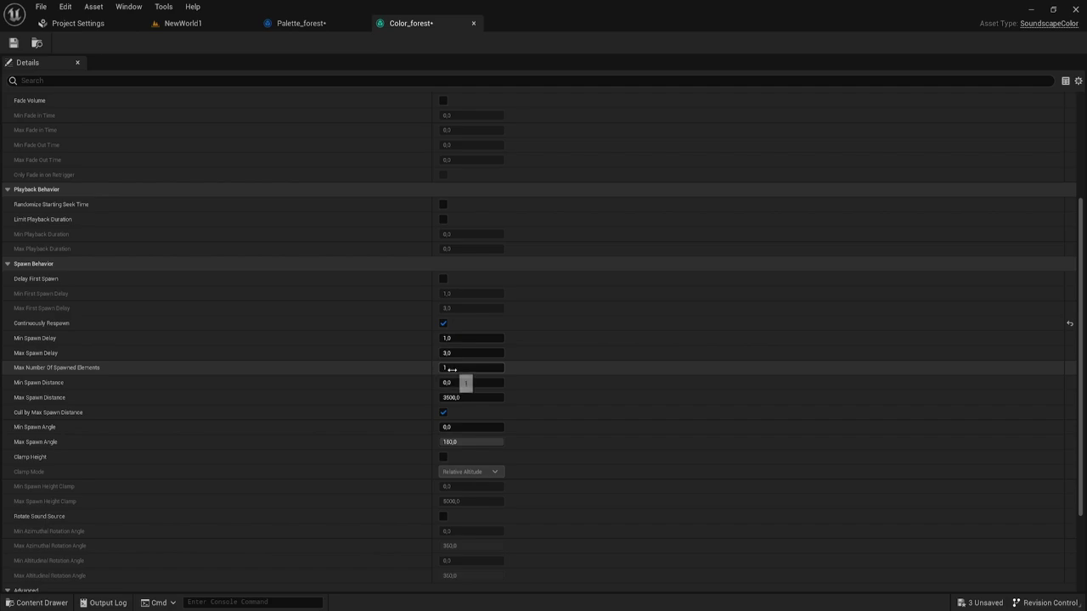
pyautogui.click(456, 369)
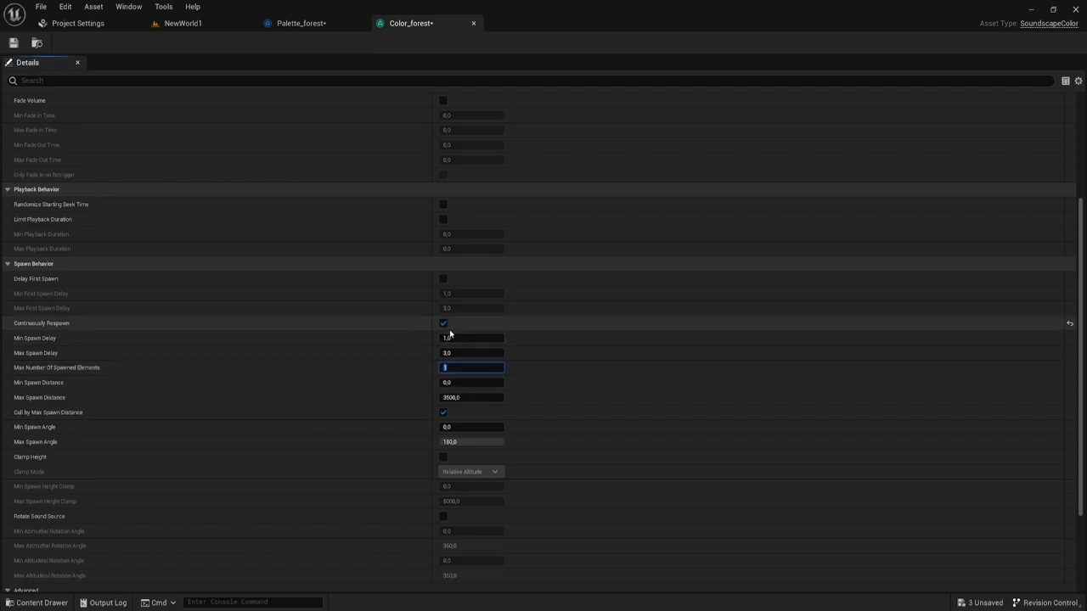
pyautogui.scroll(5, 501, 181)
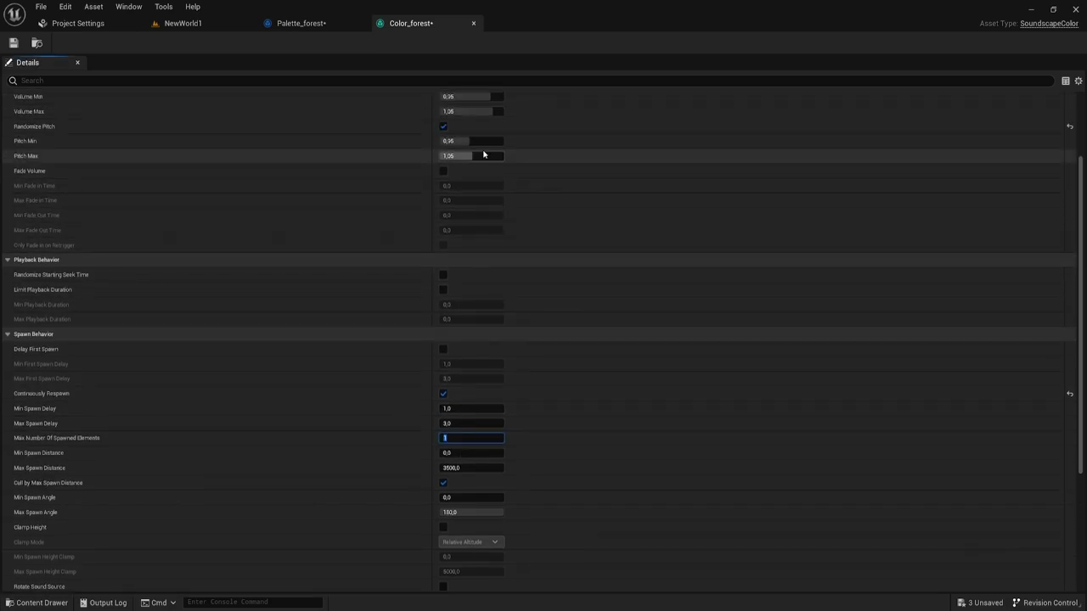
pyautogui.scroll(-3, 512, 306)
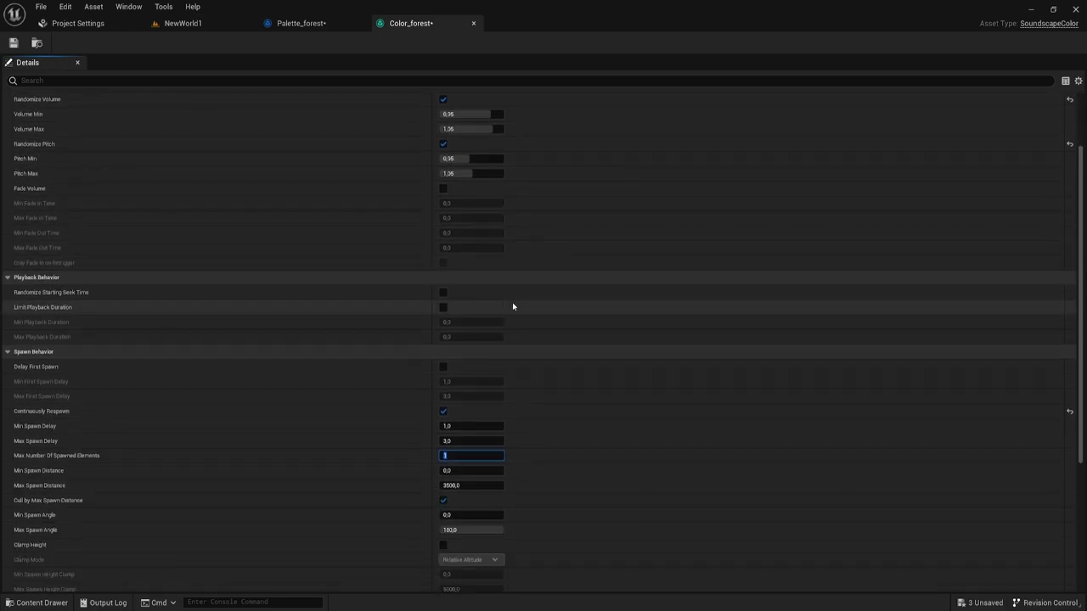
pyautogui.scroll(-3, 500, 323)
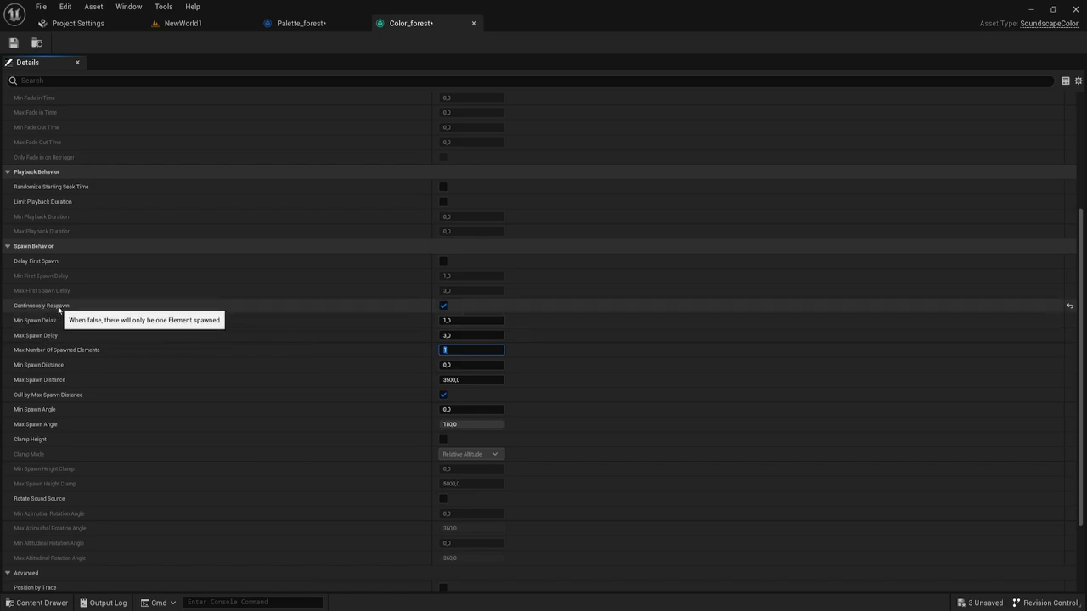
pyautogui.click(452, 320)
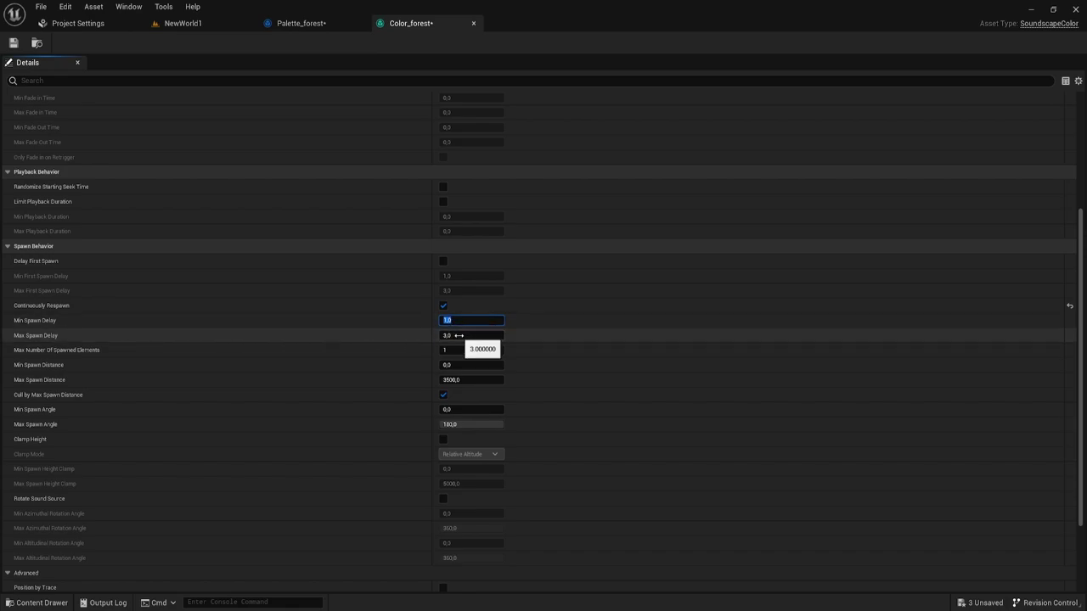
# Set Color_forest's Min and Max Spawn Delay to 0.
pyautogui.click(457, 334)
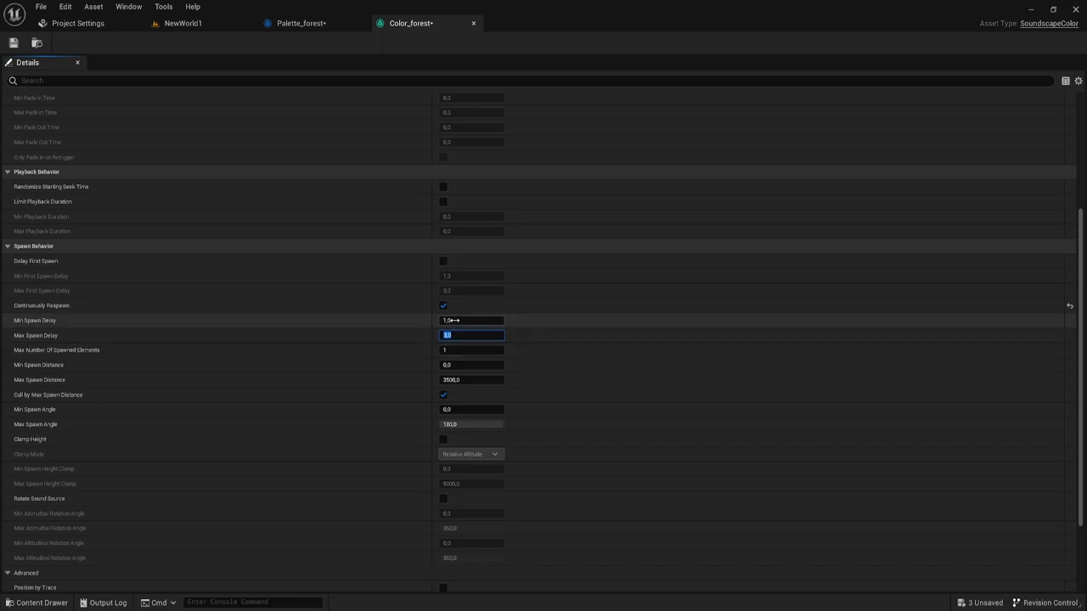
pyautogui.click(456, 320)
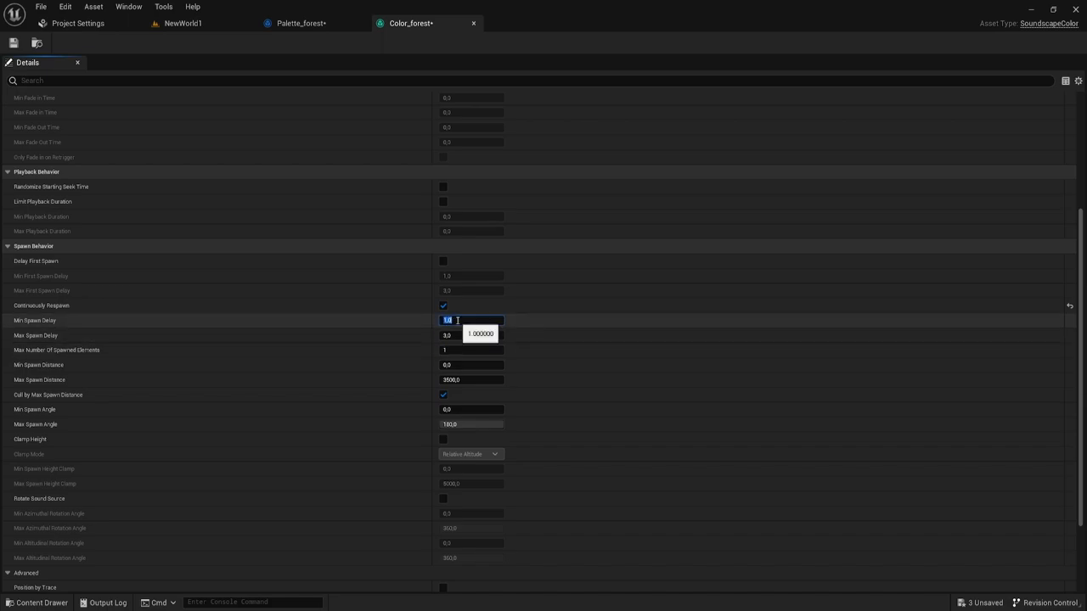
pyautogui.write('0')
pyautogui.click(455, 334)
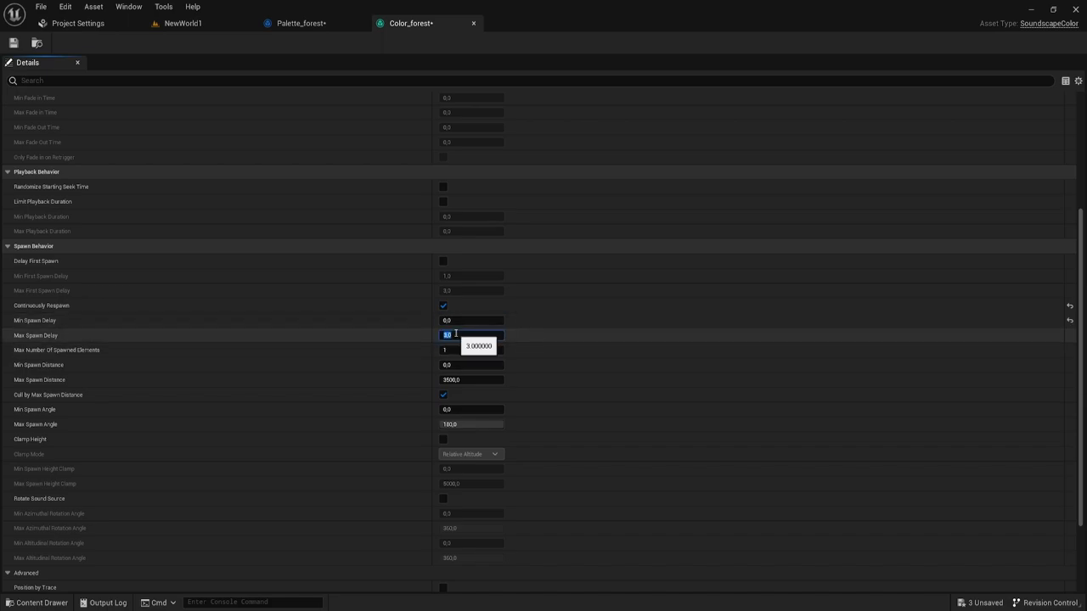
pyautogui.write('0')
pyautogui.press('Return')
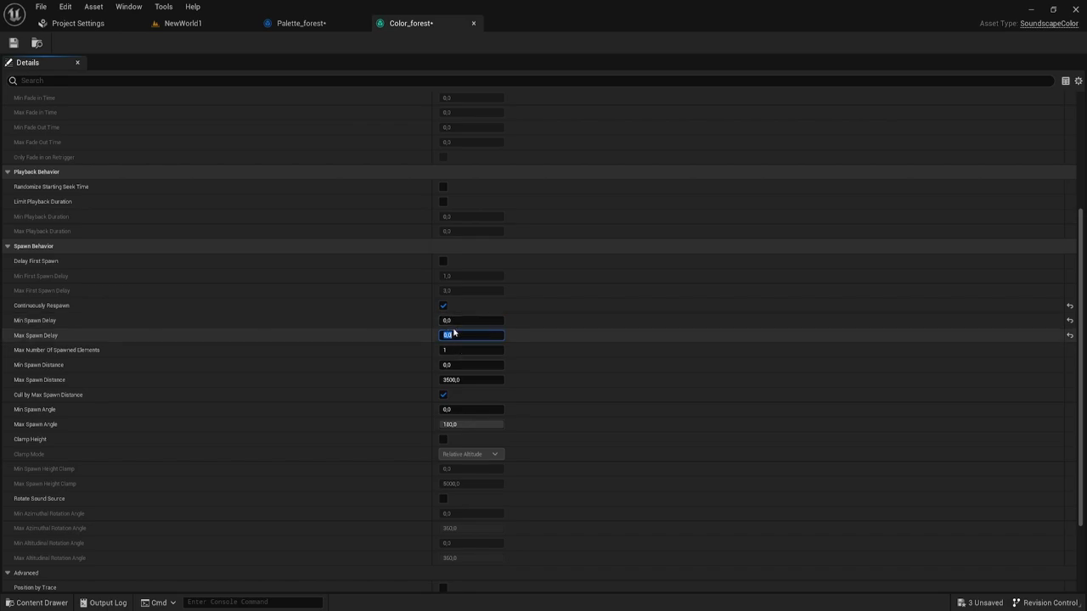
# Set Color_forest's Min Spawn Distance to 100 and Max Spawn Distance to 600.
pyautogui.scroll(-2, 465, 318)
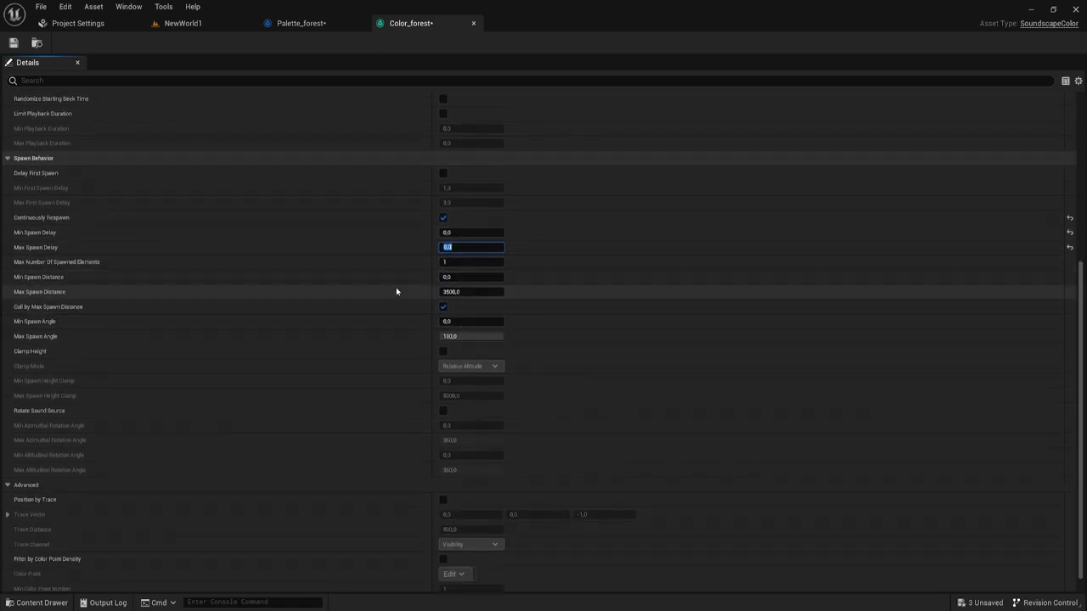
pyautogui.moveTo(34, 283)
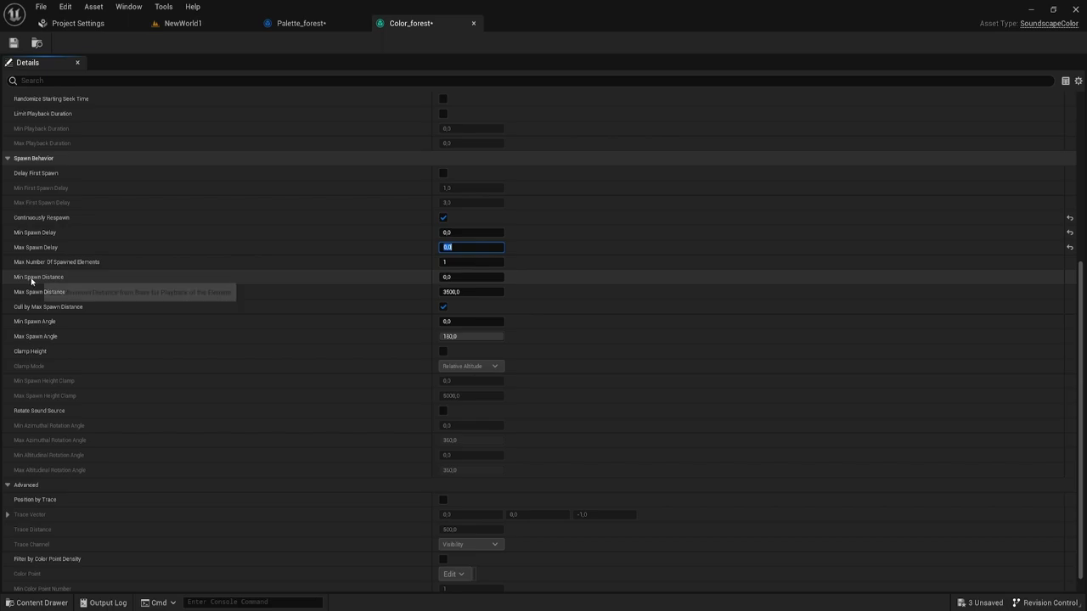
pyautogui.click(465, 278)
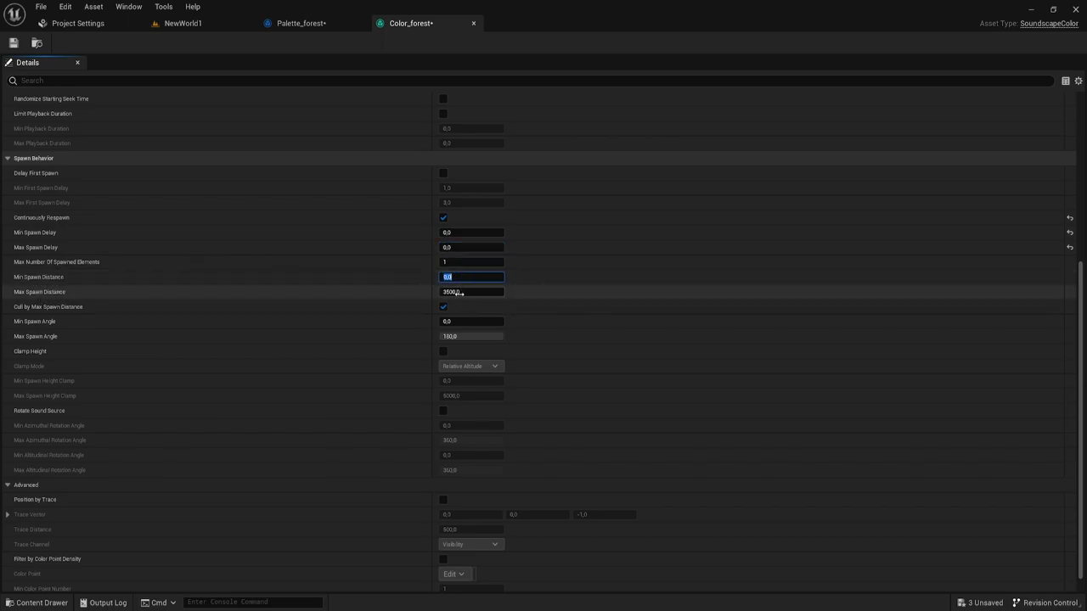
pyautogui.click(467, 292)
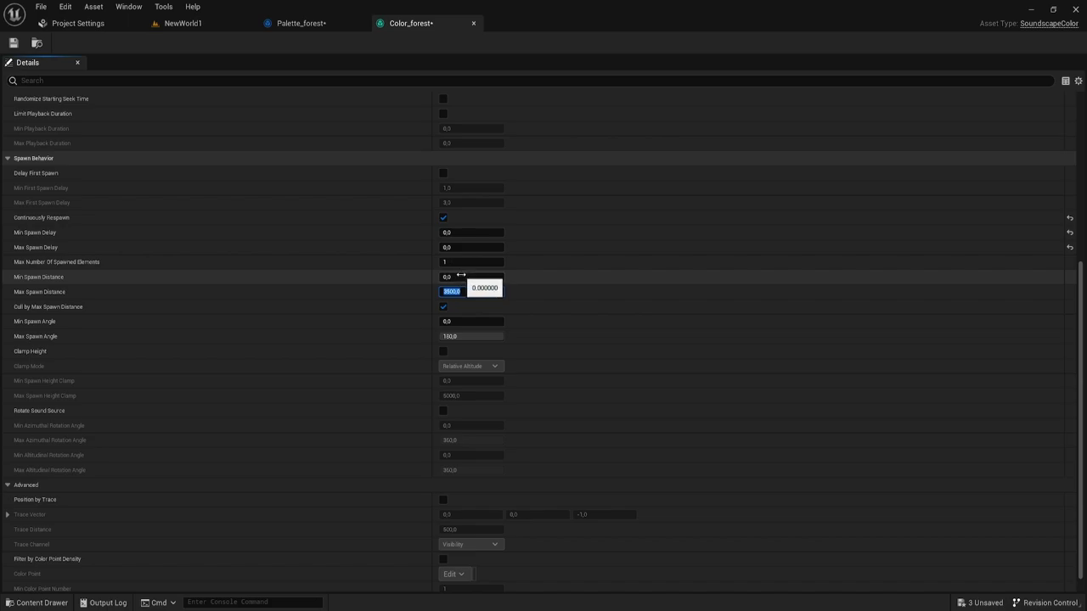
pyautogui.click(471, 275)
pyautogui.write('100')
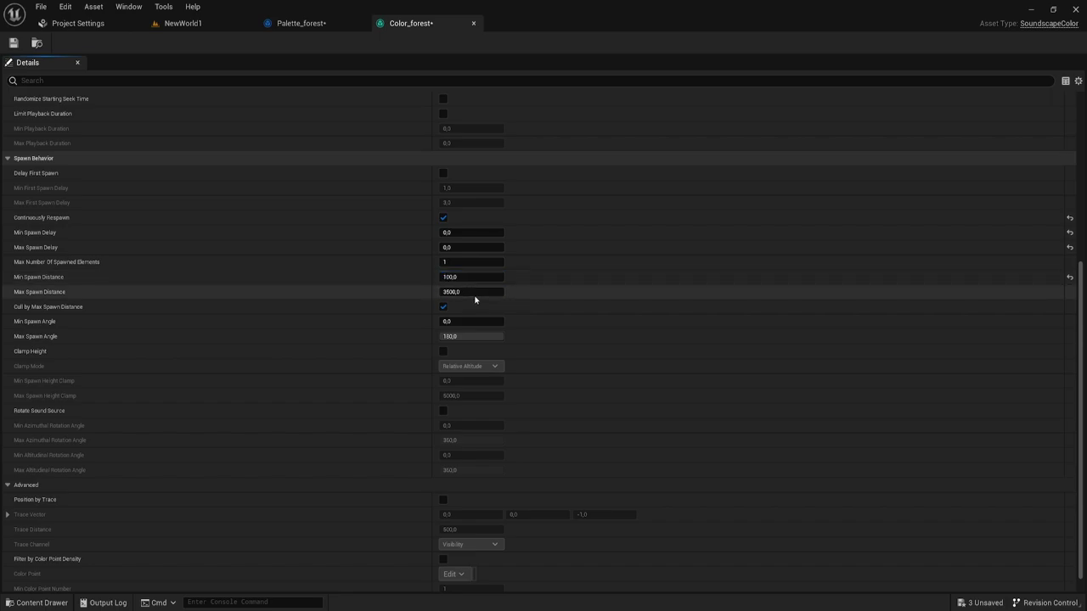
pyautogui.click(476, 291)
pyautogui.write('600')
pyautogui.hotkey('shift', 'Tab')
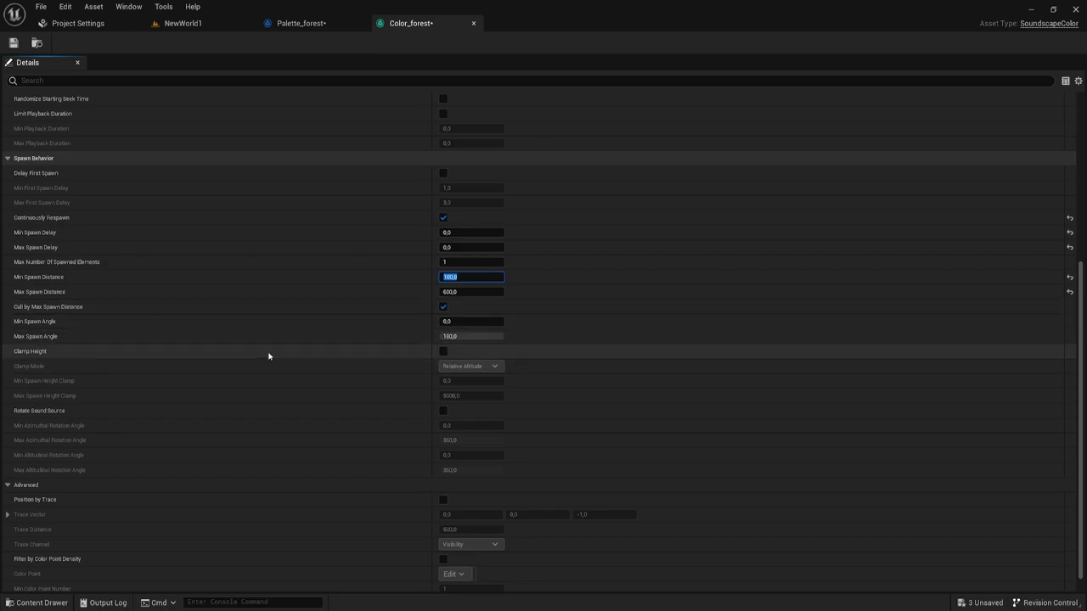
pyautogui.click(442, 356)
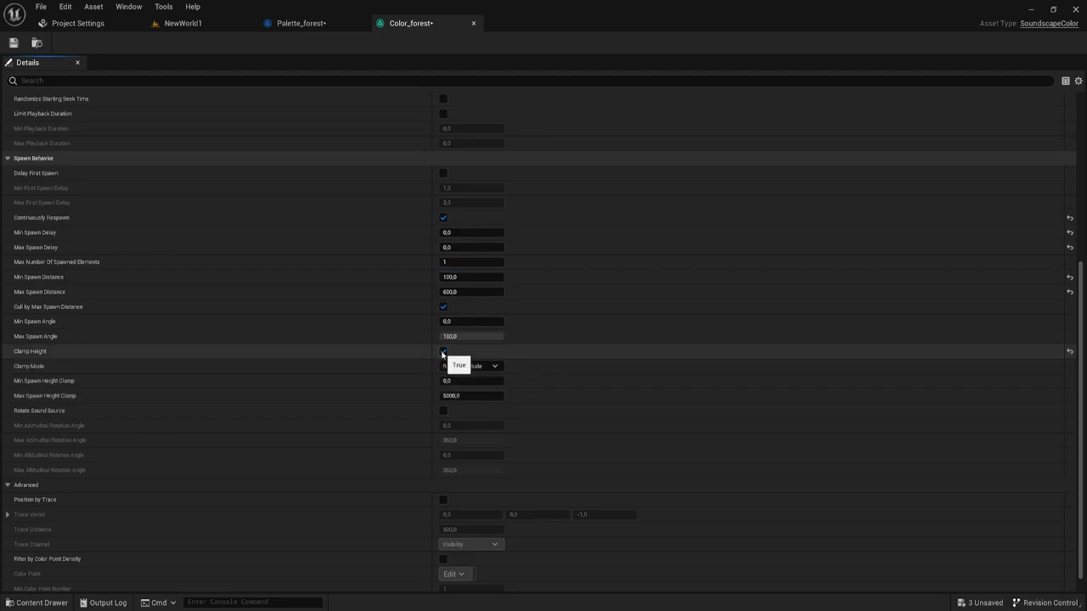
pyautogui.click(442, 352)
pyautogui.click(472, 366)
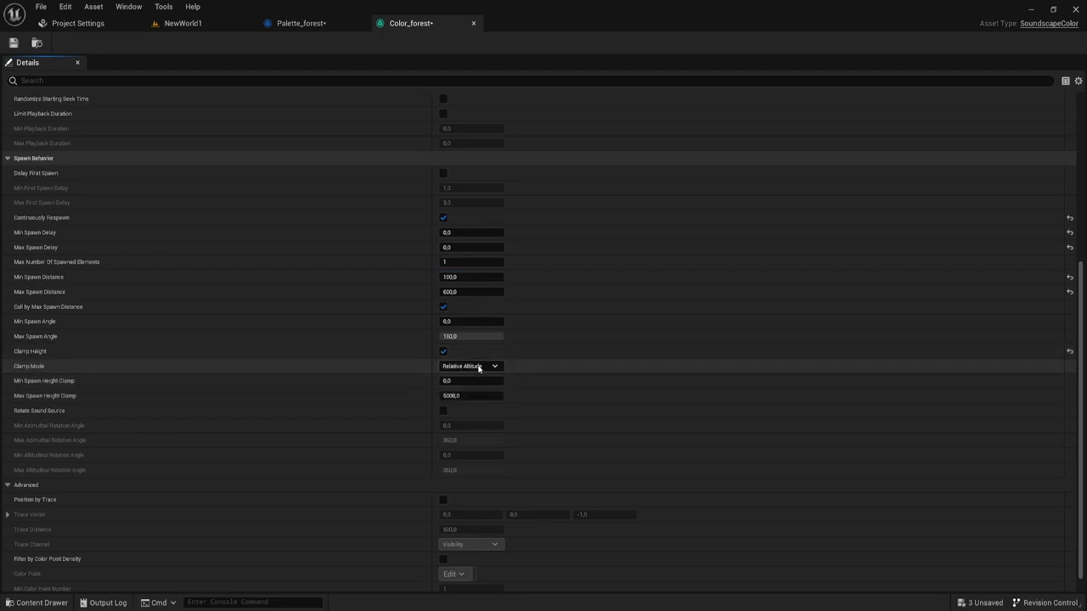
pyautogui.click(462, 376)
pyautogui.click(442, 351)
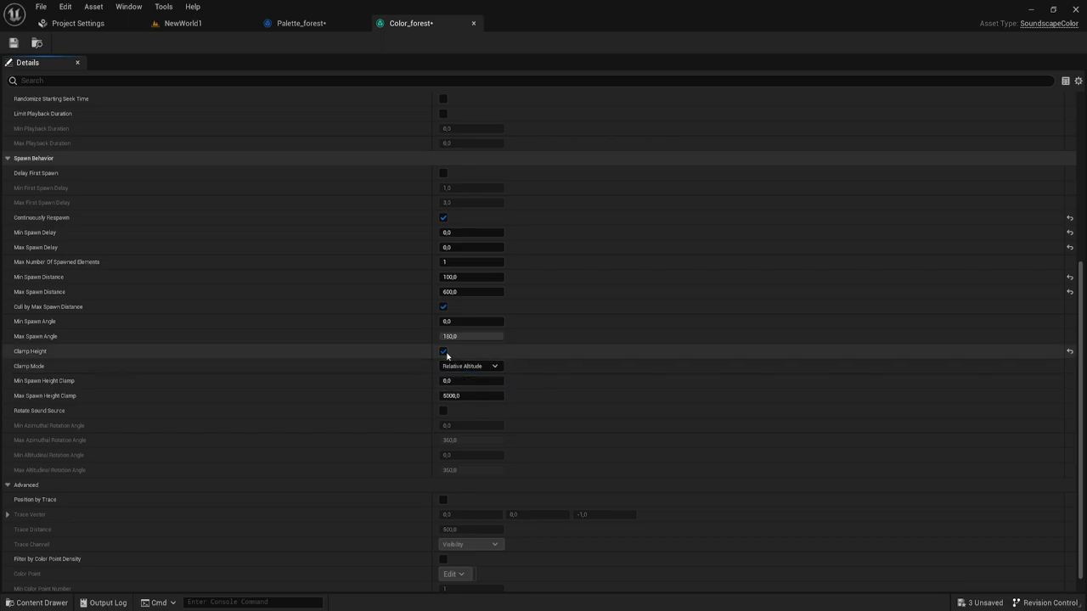
pyautogui.scroll(-1, 478, 385)
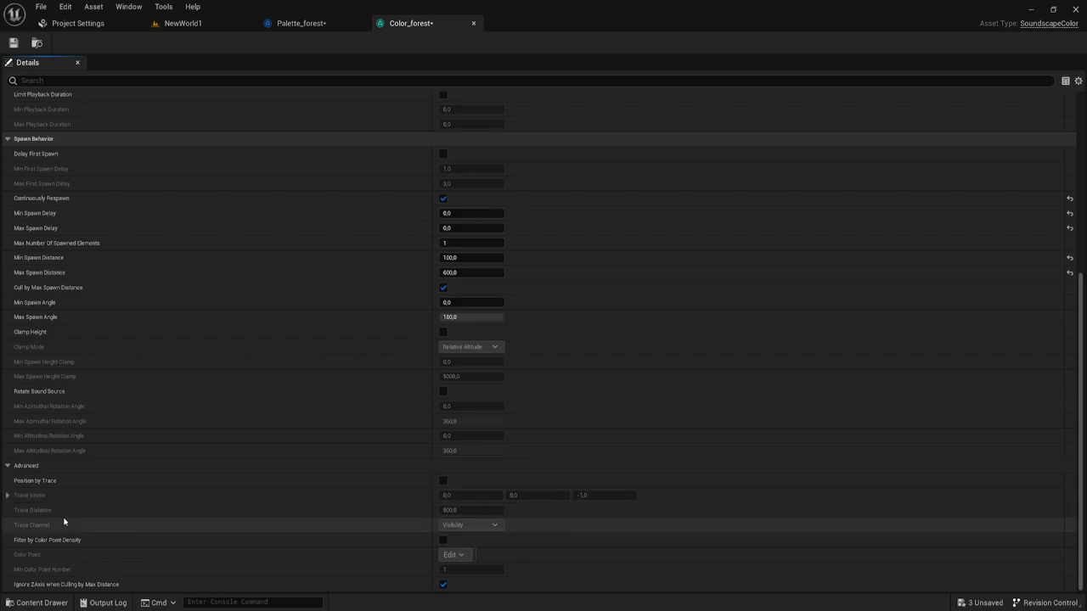
pyautogui.click(442, 481)
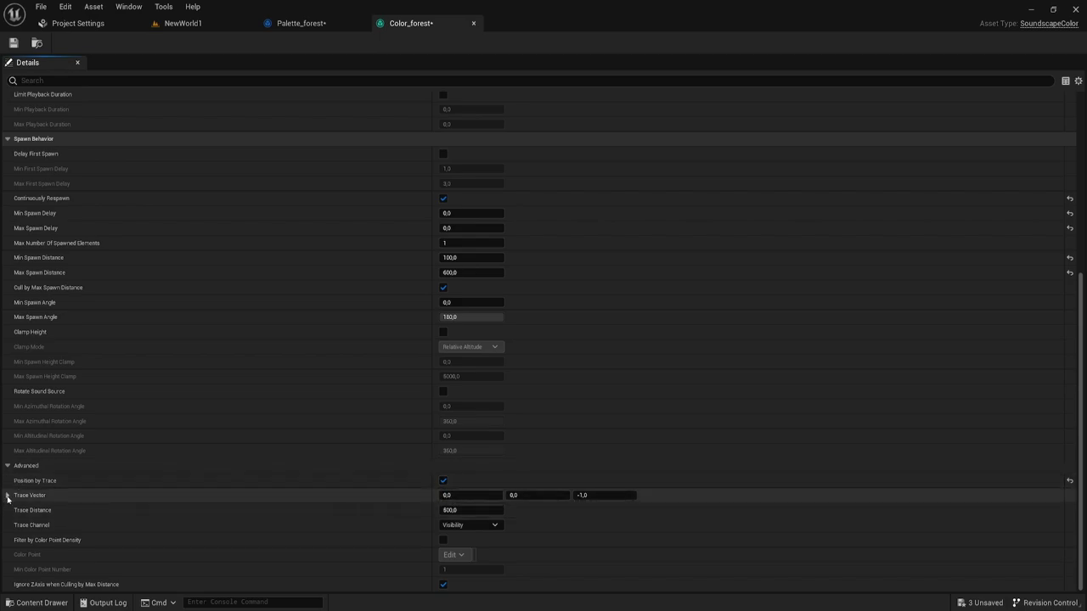
pyautogui.click(443, 481)
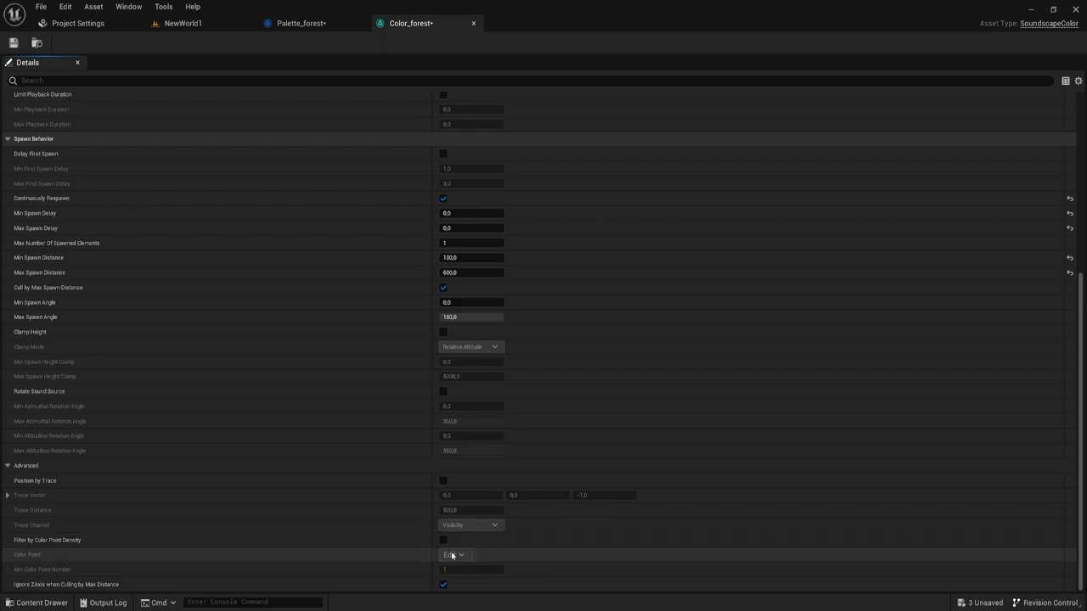
pyautogui.scroll(3, 412, 169)
pyautogui.scroll(2, 398, 203)
pyautogui.scroll(2, 365, 229)
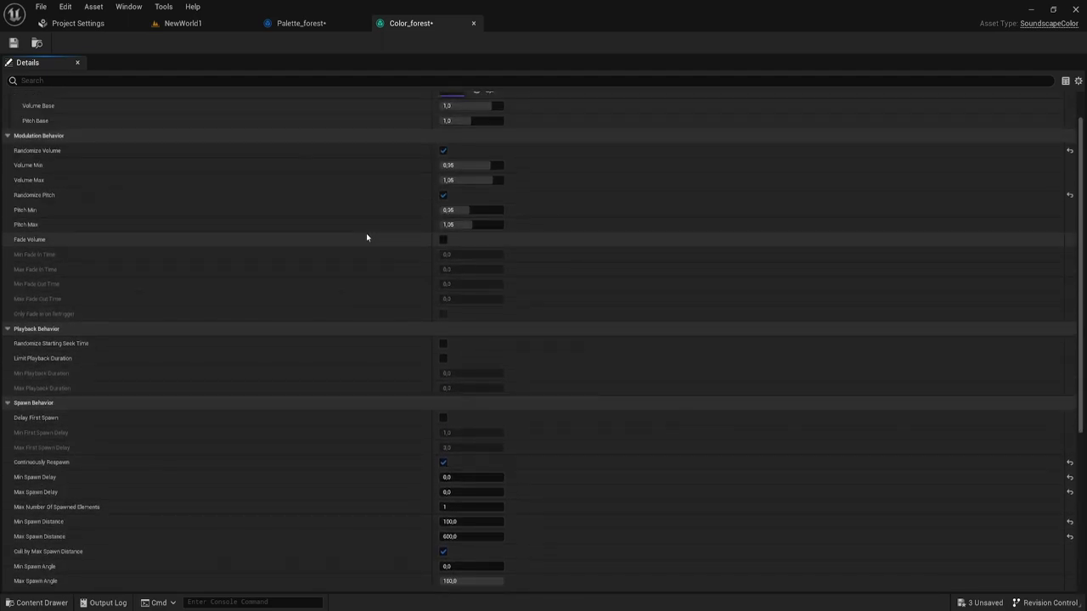
pyautogui.scroll(2, 367, 237)
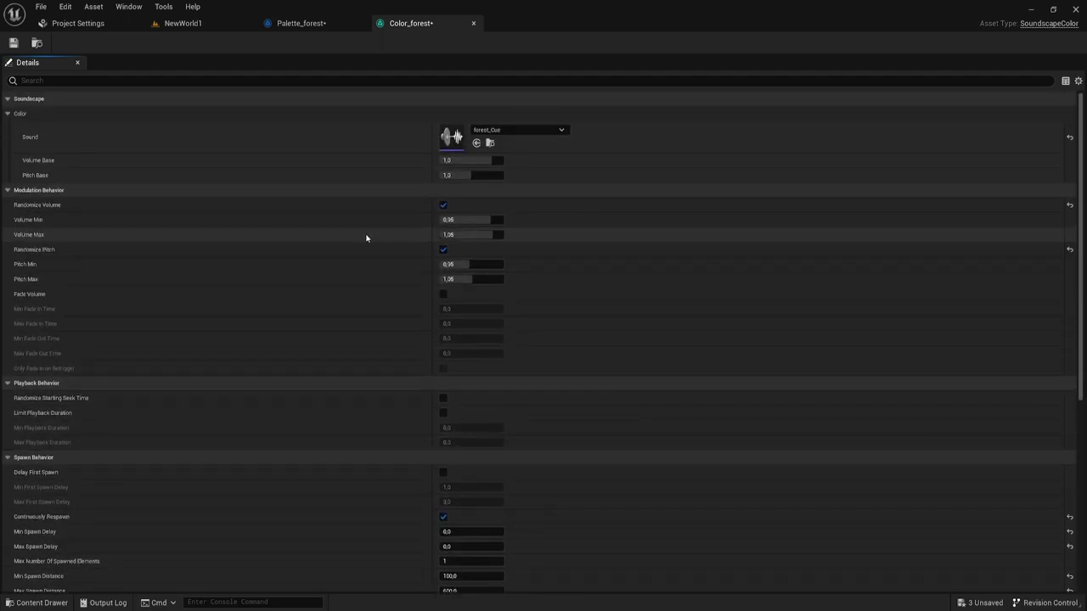
# Save and close the Color_forest and Palette_forest asset editors.
pyautogui.click(13, 43)
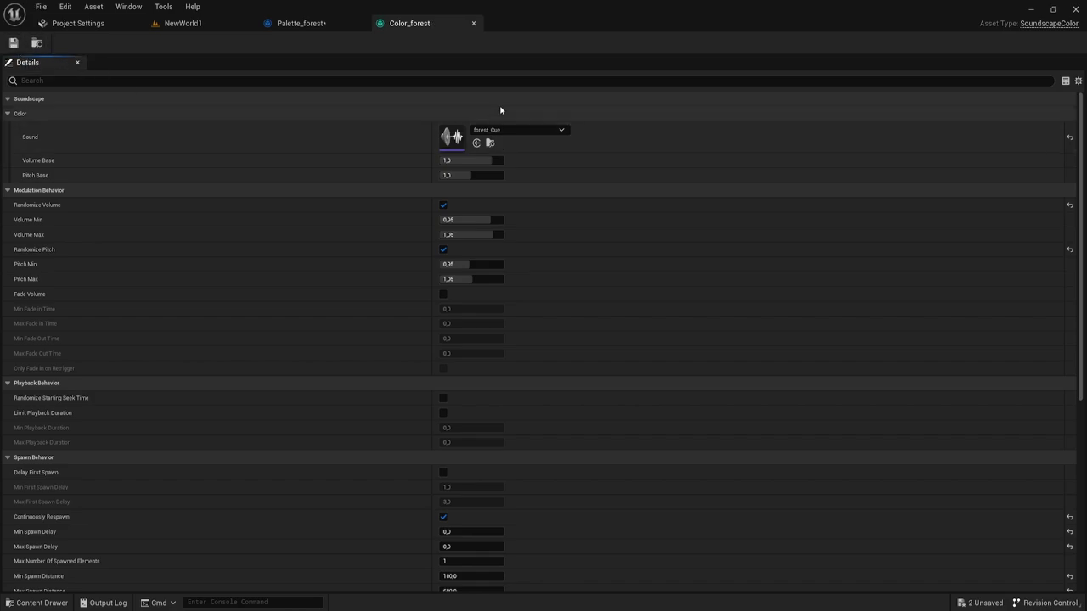
pyautogui.click(472, 23)
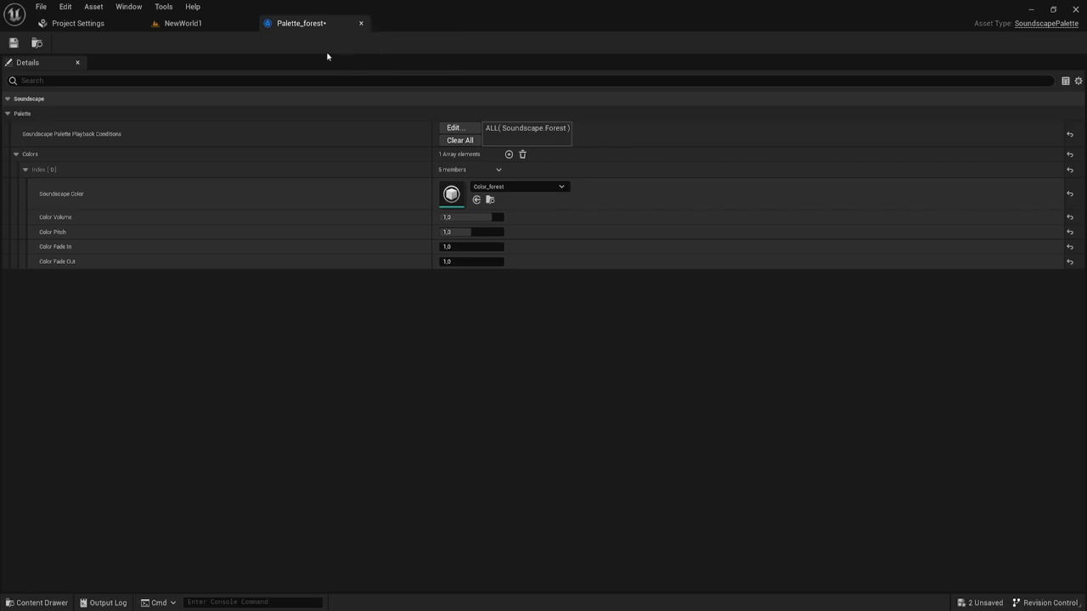
pyautogui.click(20, 48)
pyautogui.click(362, 24)
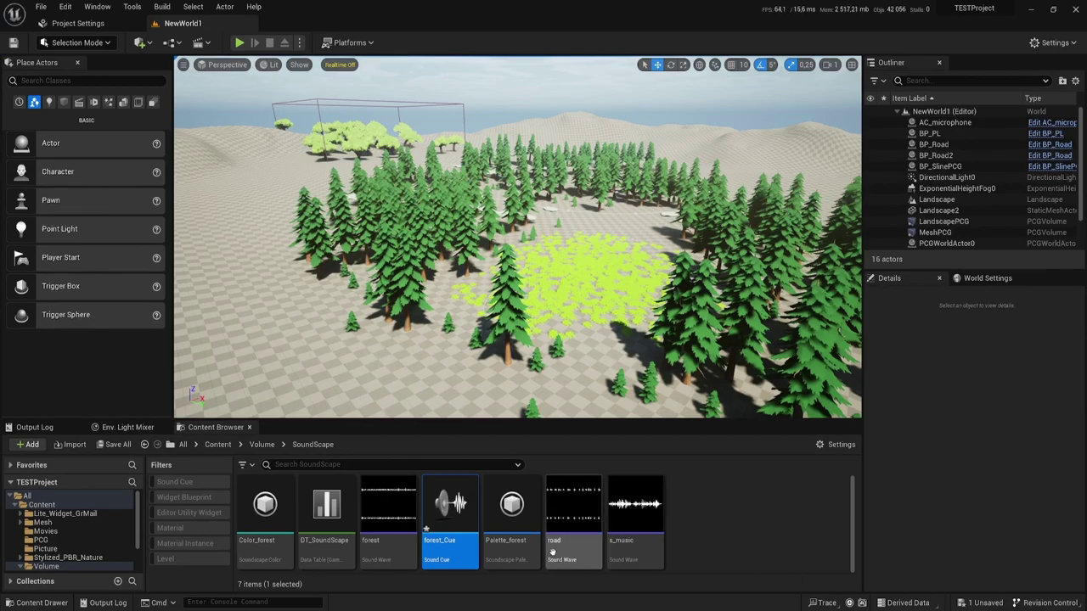
# Clear the asset selection and select the s_music sound wave in the Content Browser.
pyautogui.moveTo(563, 509)
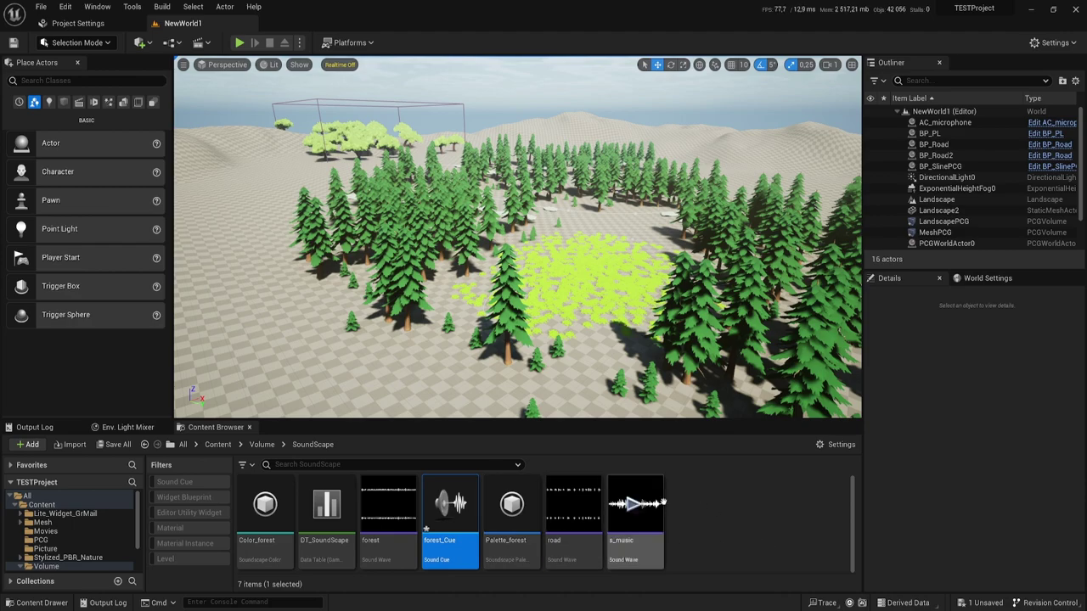
pyautogui.click(739, 515)
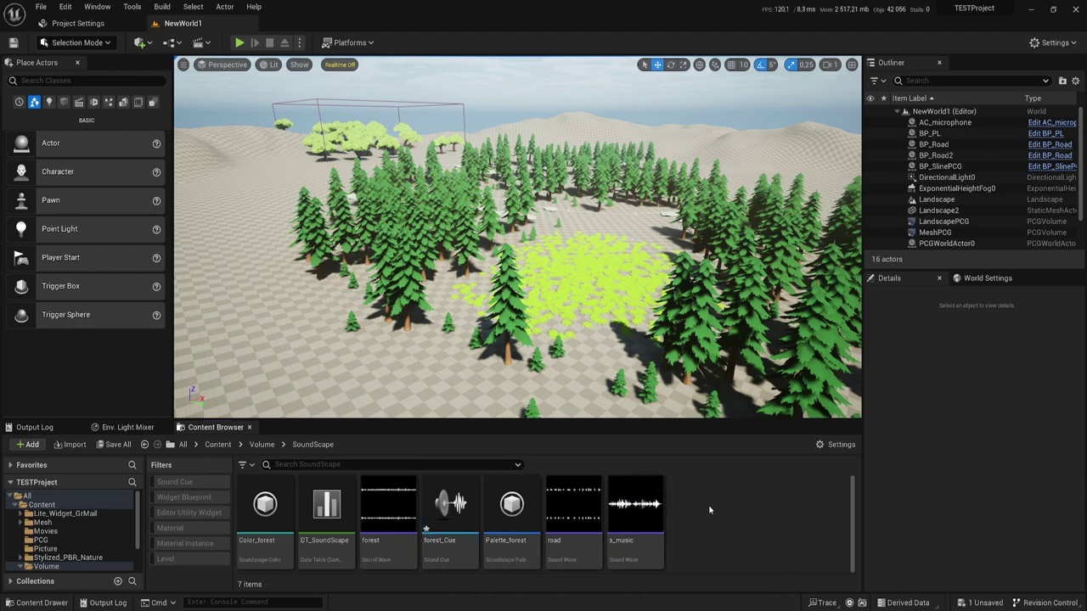
pyautogui.click(637, 505)
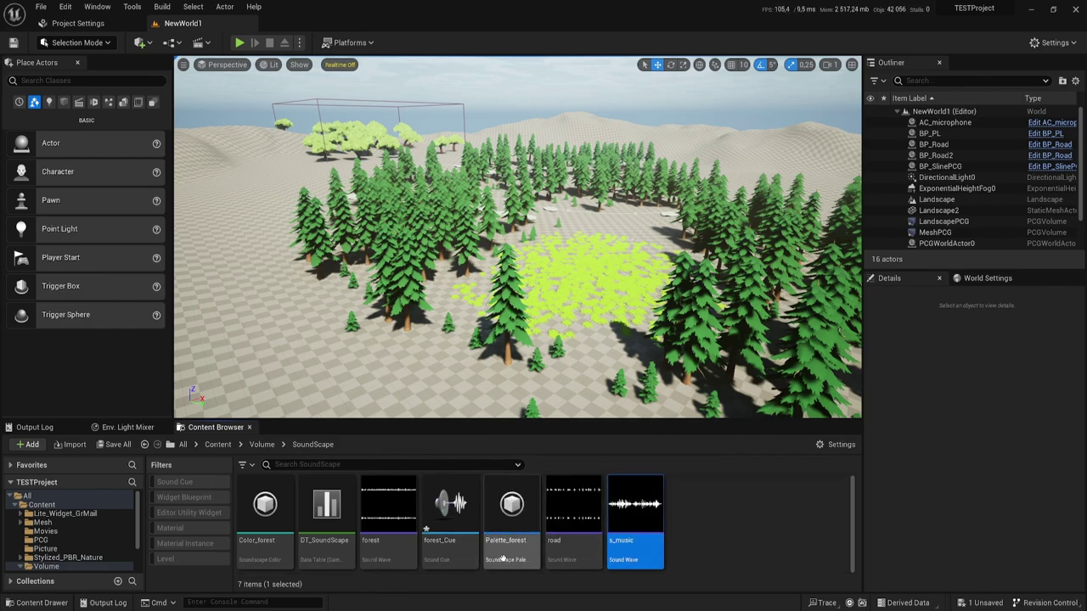
# Add a second, empty Index [1] entry to Palette_forest's Colors array.
pyautogui.doubleClick(511, 509)
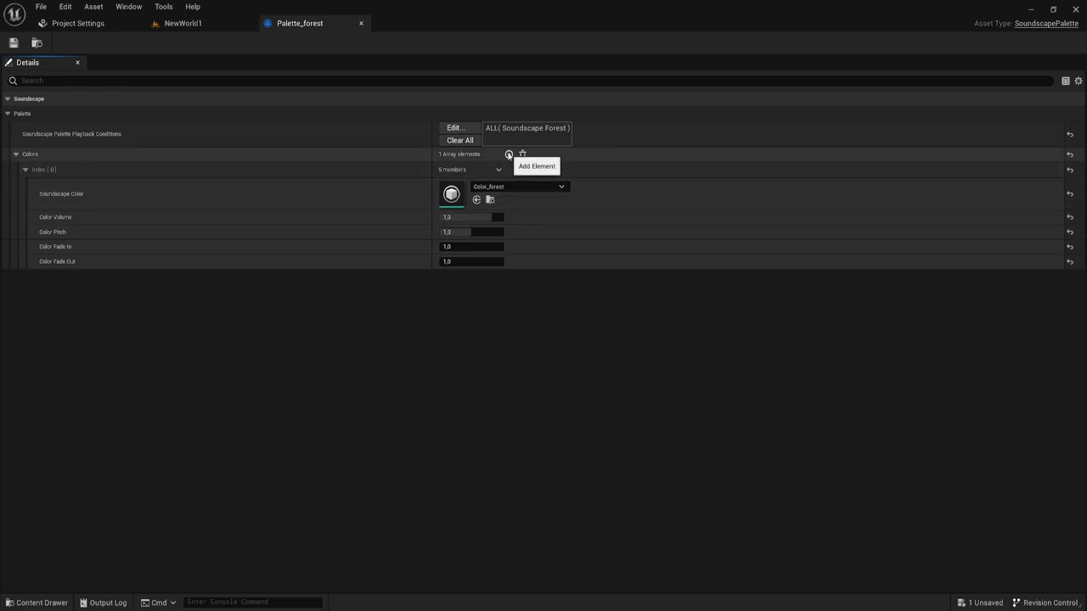
pyautogui.click(509, 154)
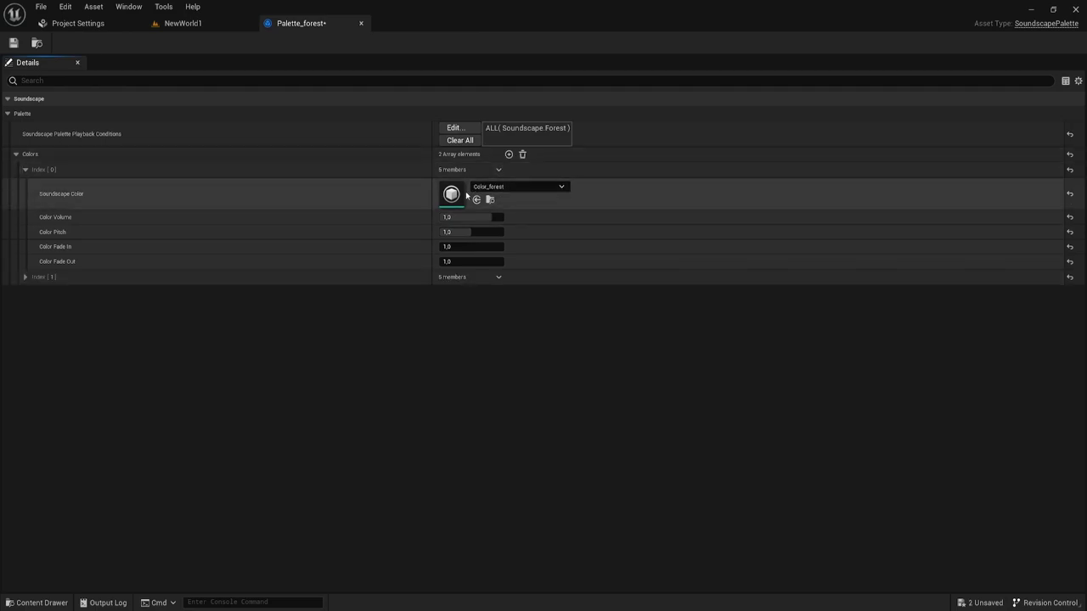
pyautogui.click(26, 278)
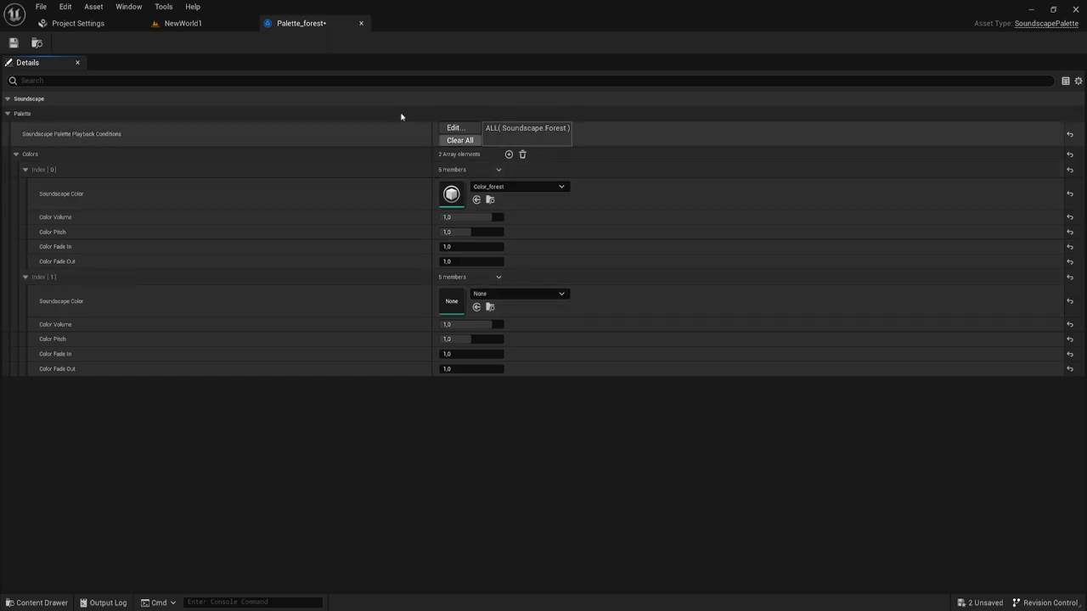
pyautogui.click(183, 25)
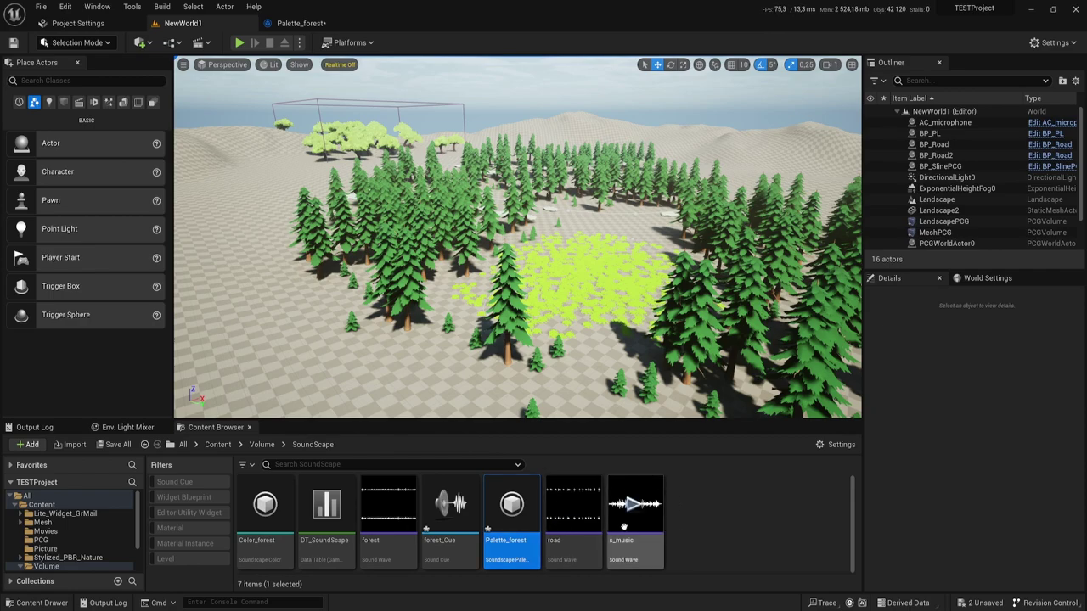
# Duplicate Color_forest and rename the copy Color_sound.
pyautogui.rightClick(691, 519)
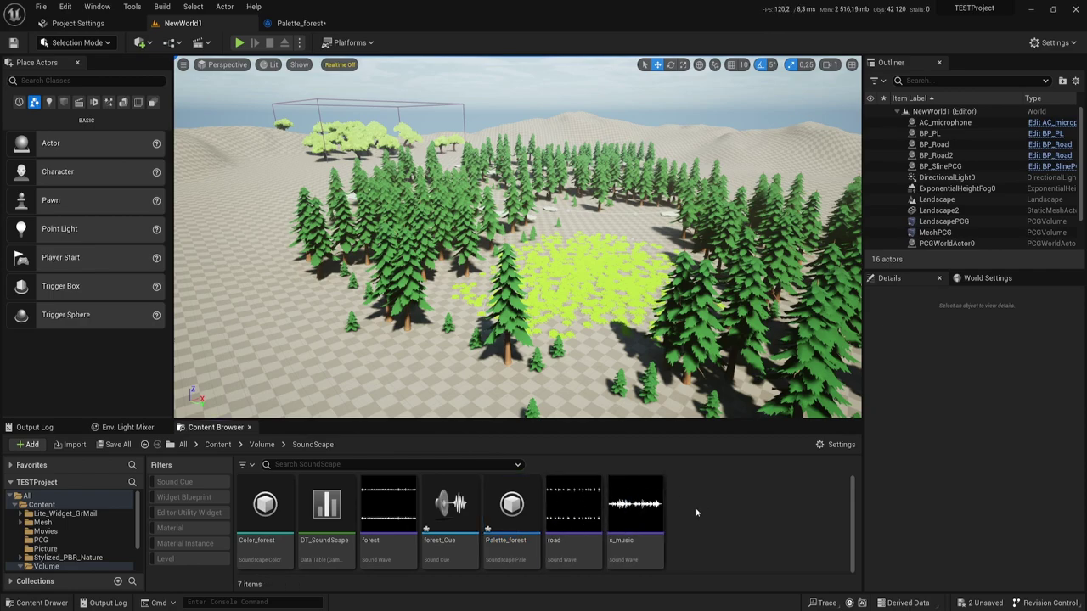
pyautogui.click(283, 489)
pyautogui.rightClick(282, 489)
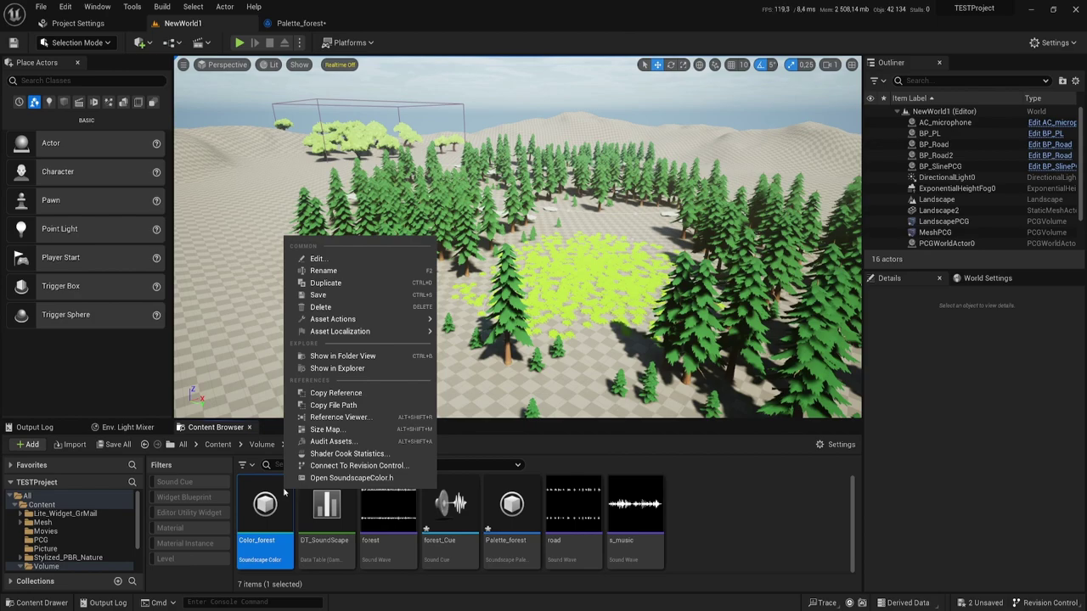
pyautogui.click(310, 282)
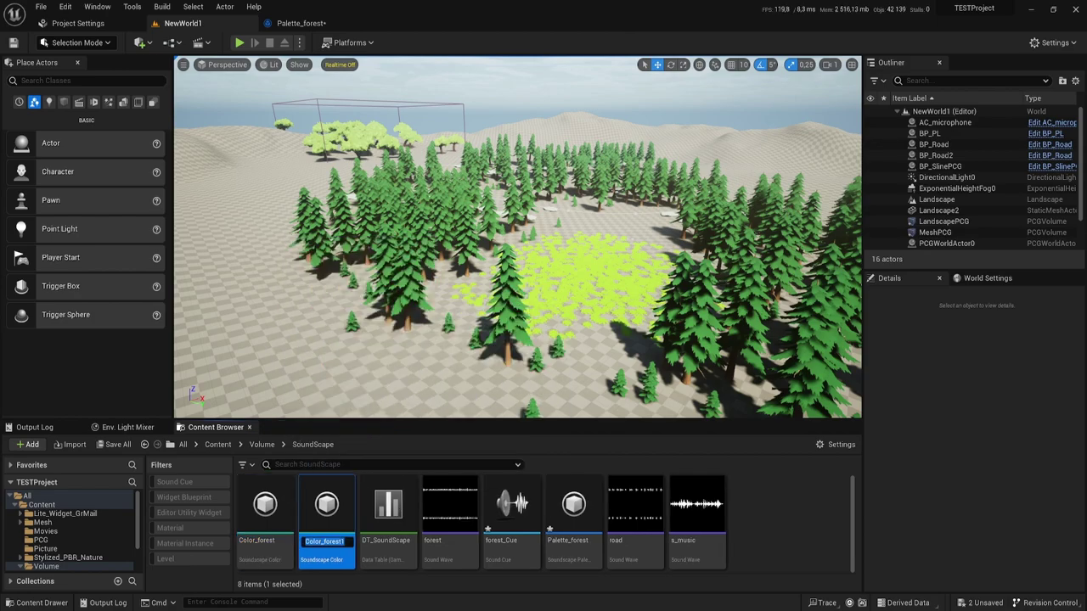
pyautogui.click(345, 542)
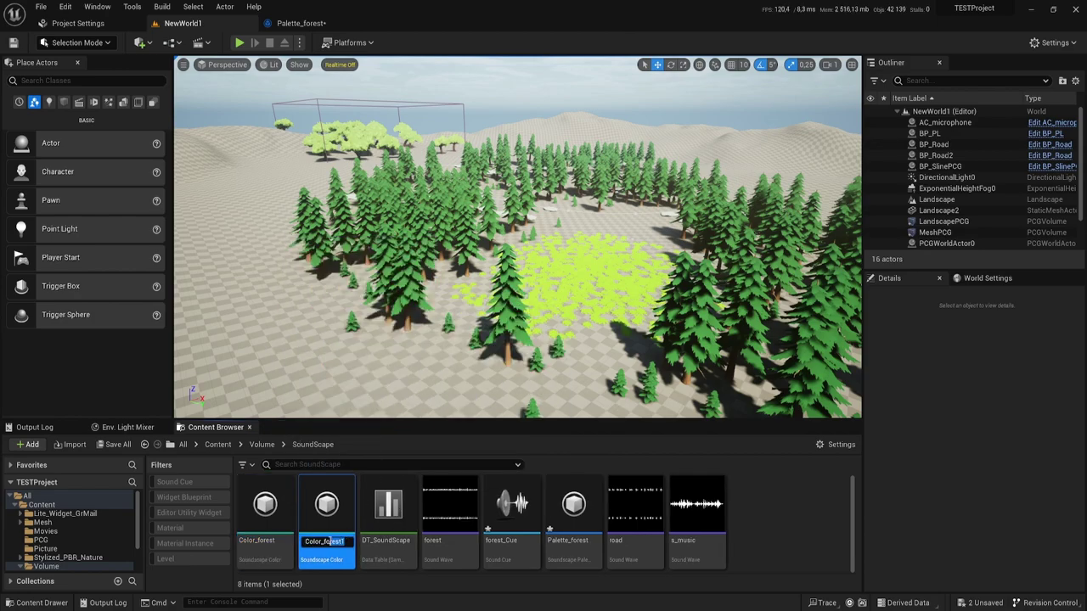
pyautogui.moveTo(324, 541); pyautogui.dragTo(406, 557)
pyautogui.write('sound')
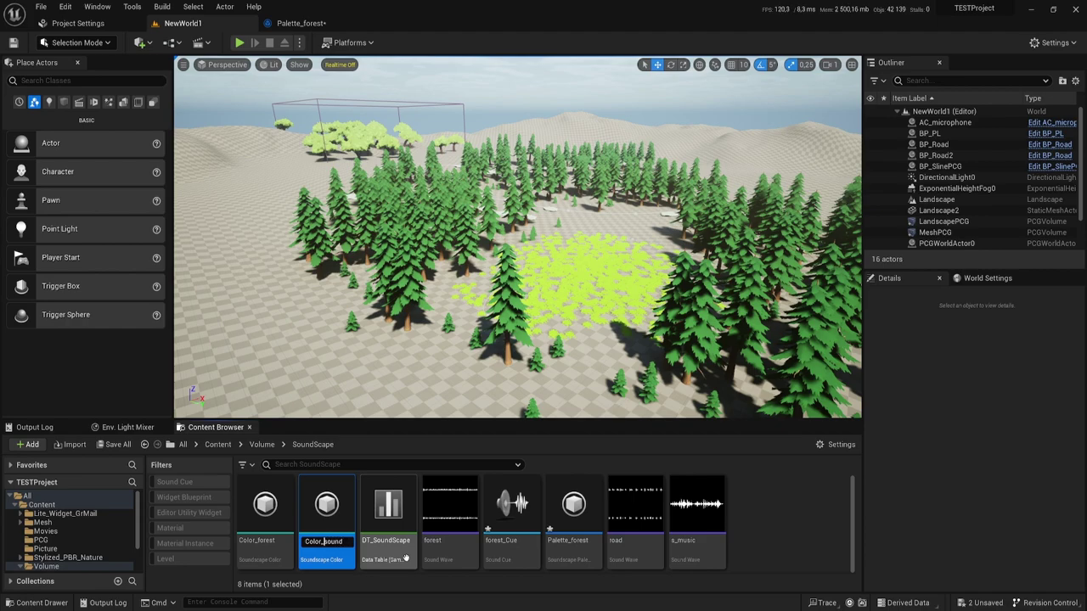
pyautogui.press('Return')
# Open Color_sound and set its Sound to the s_music sound wave.
pyautogui.doubleClick(327, 510)
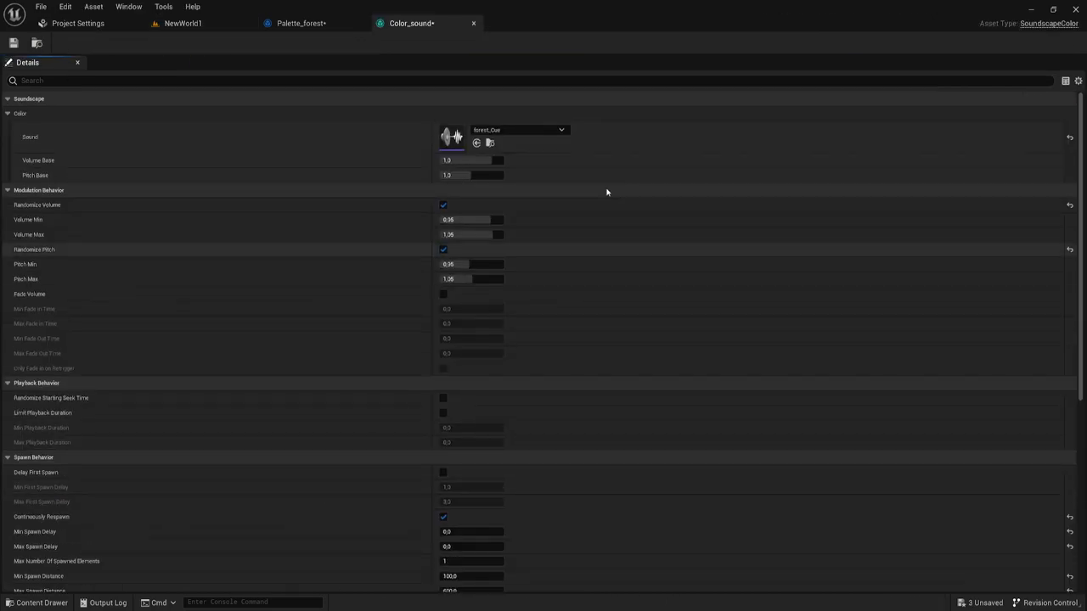
pyautogui.click(556, 129)
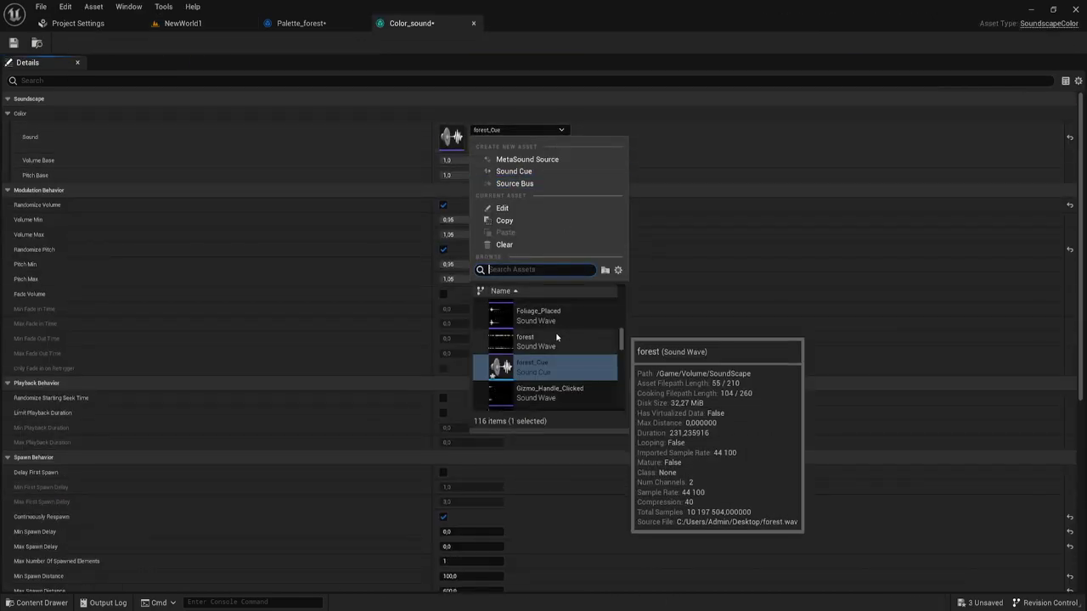
pyautogui.scroll(-5, 554, 337)
pyautogui.scroll(3, 552, 337)
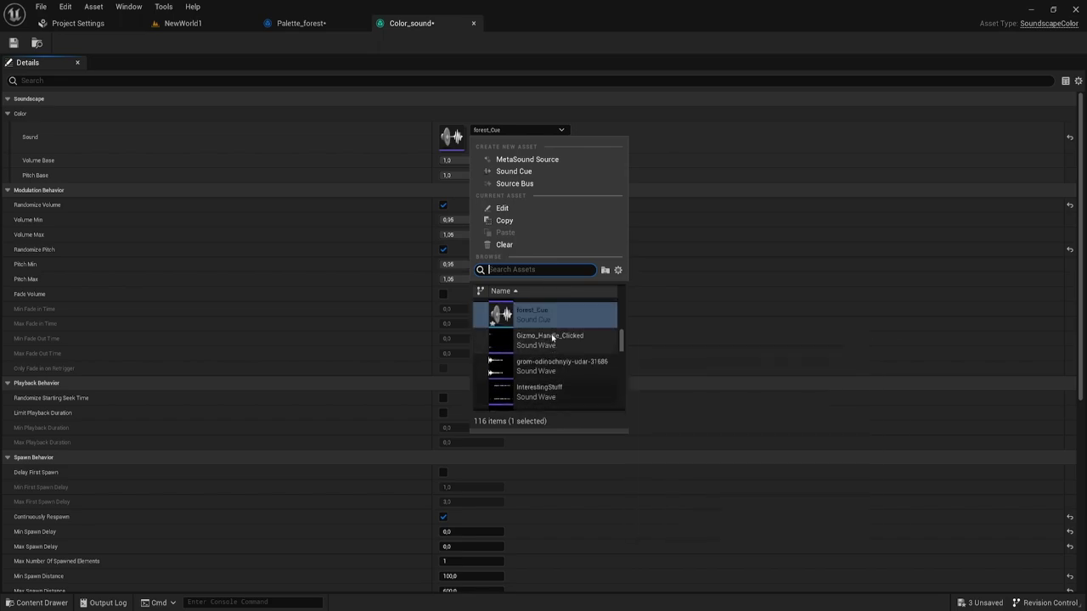
pyautogui.moveTo(552, 337)
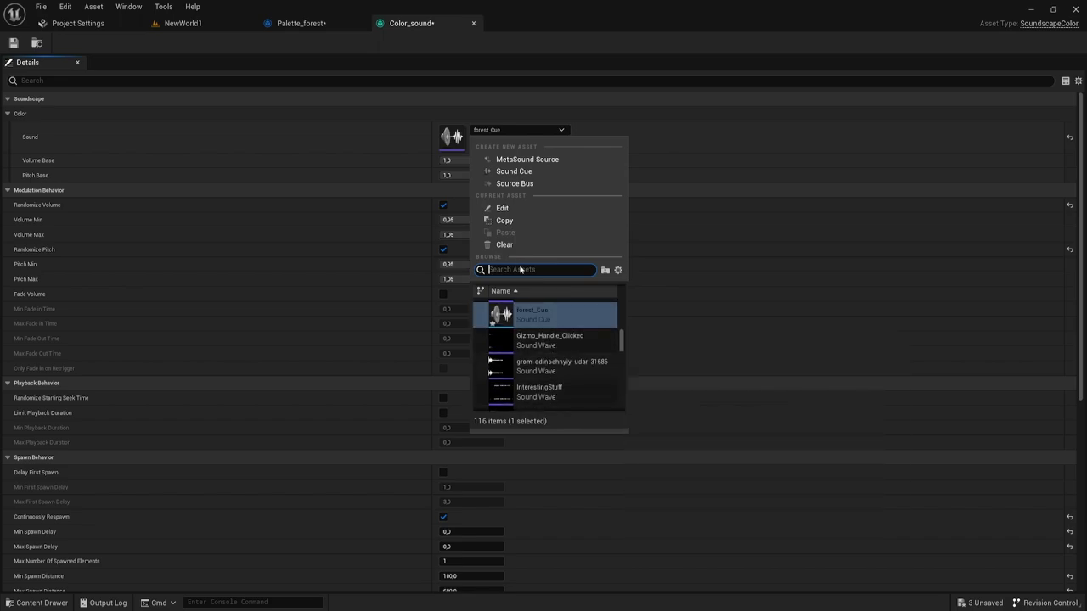
pyautogui.write('sou')
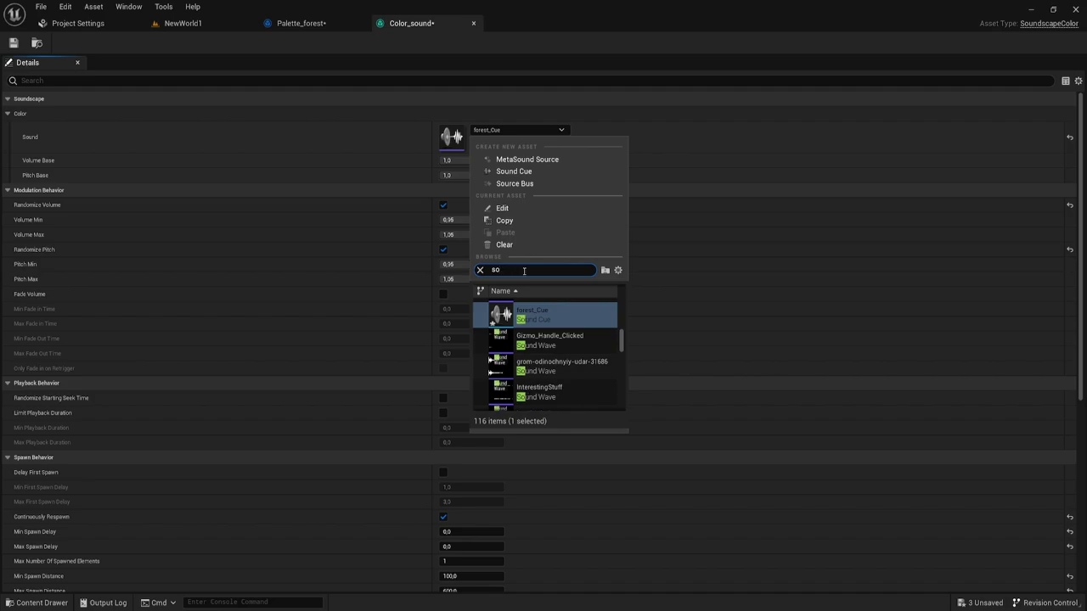
pyautogui.press('BackSpace')
pyautogui.press('BackSpace')
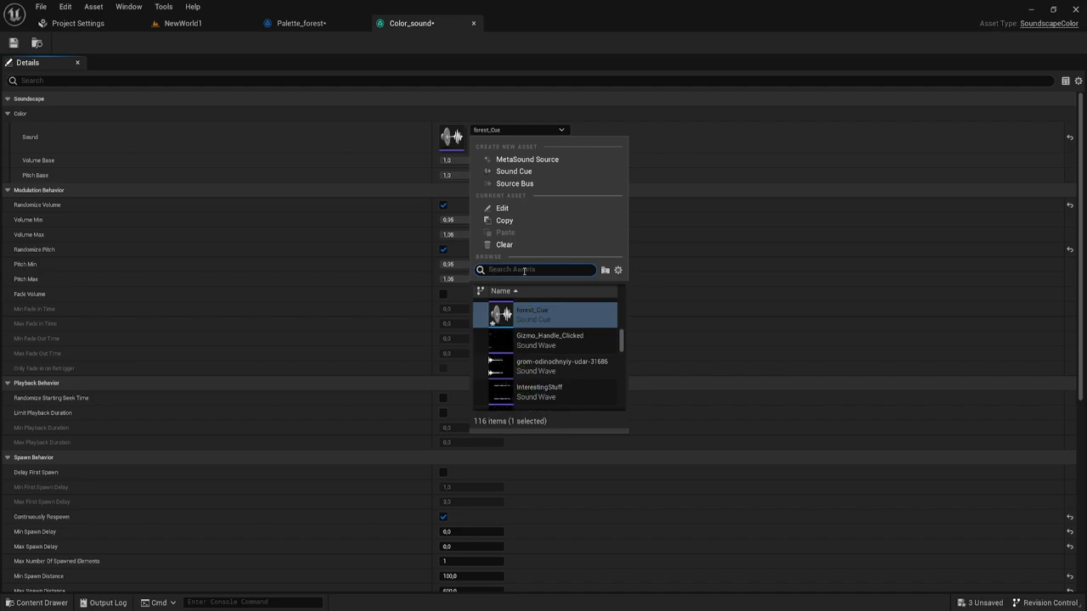
pyautogui.write('s_m')
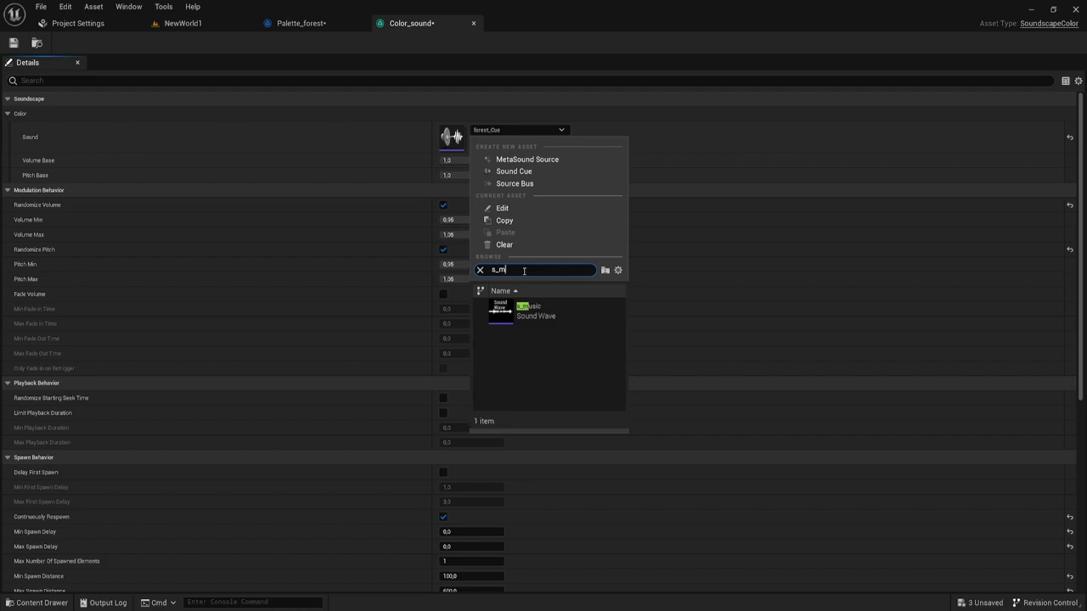
pyautogui.press('Return')
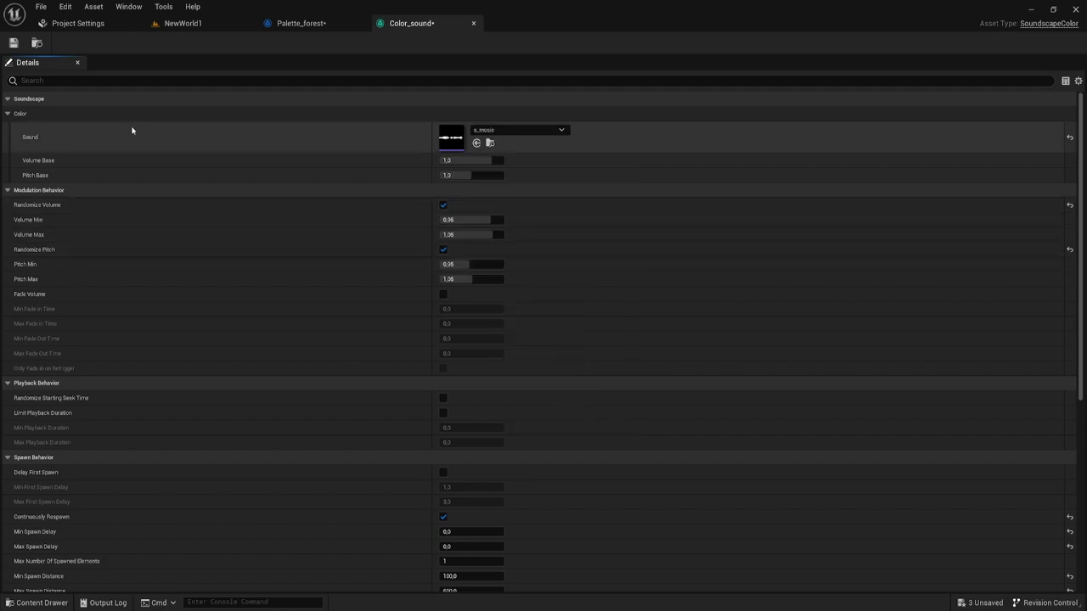
# Set Color_sound's Volume Base to 0,5 and save the asset.
pyautogui.click(445, 160)
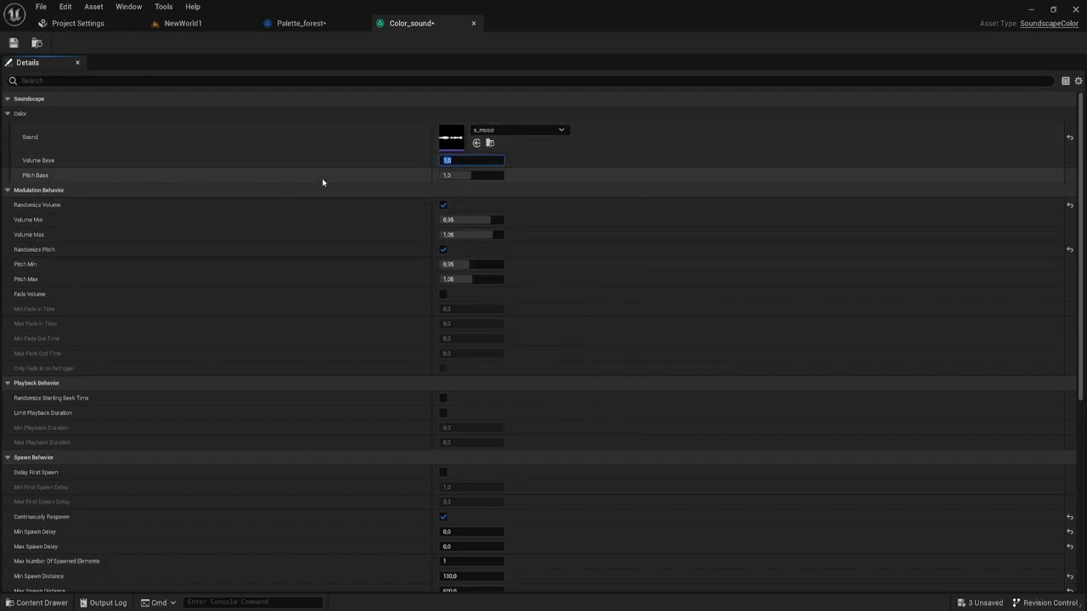
pyautogui.write('0,5')
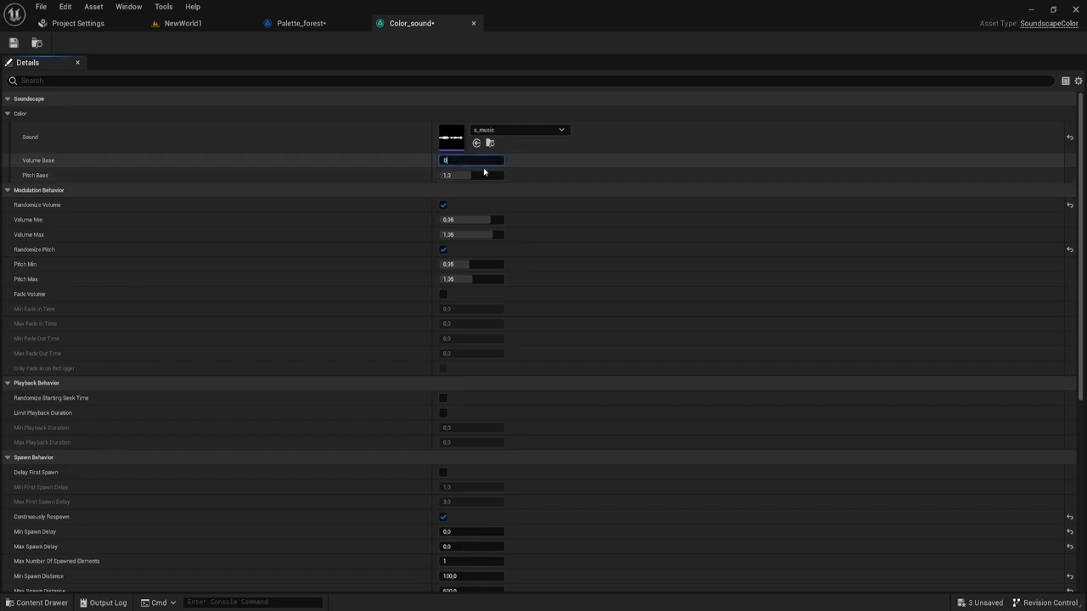
pyautogui.press('Return')
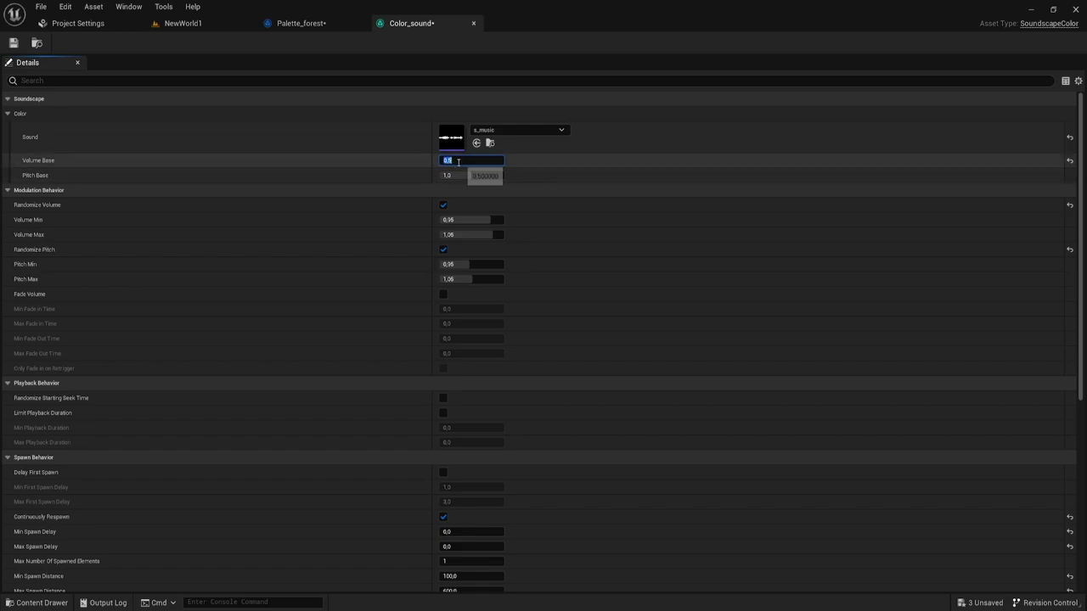
pyautogui.hotkey('ctrl', 's')
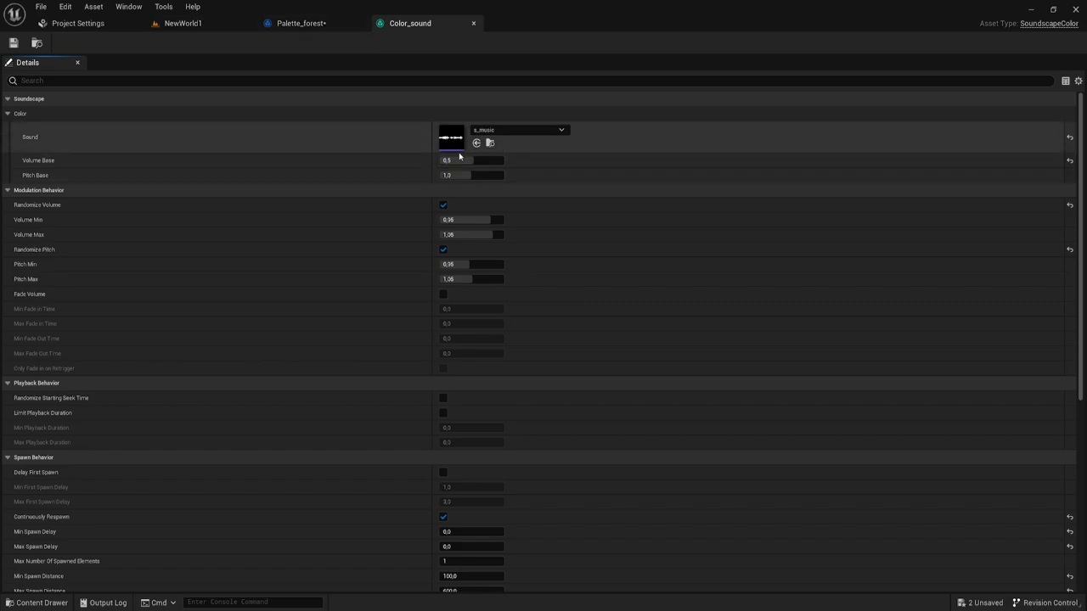
pyautogui.moveTo(465, 160)
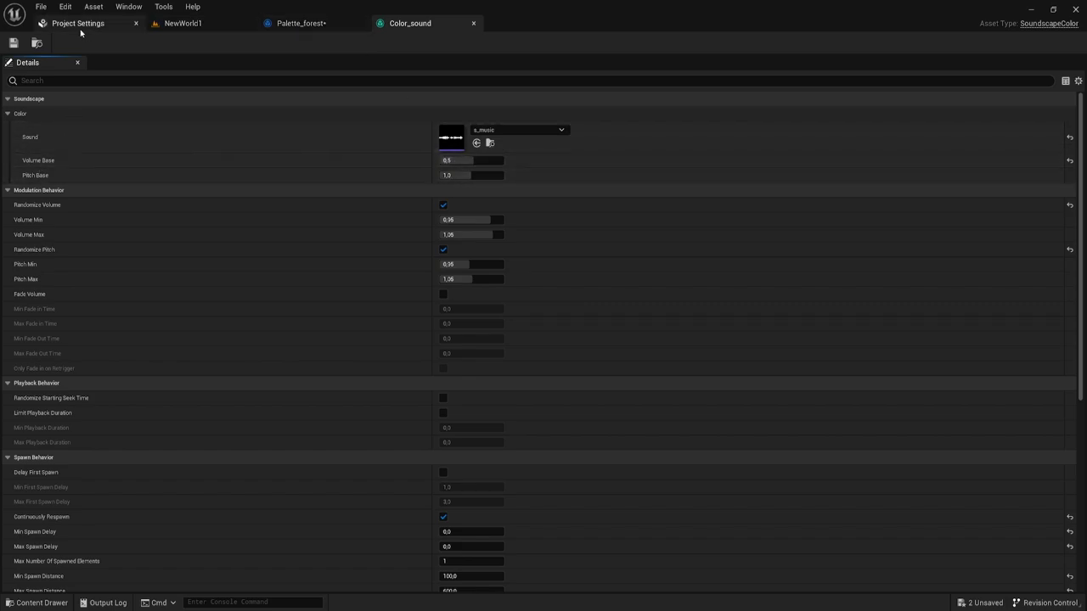
# Set Palette_forest's Index 1 Soundscape Color to Color_sound.
pyautogui.click(301, 23)
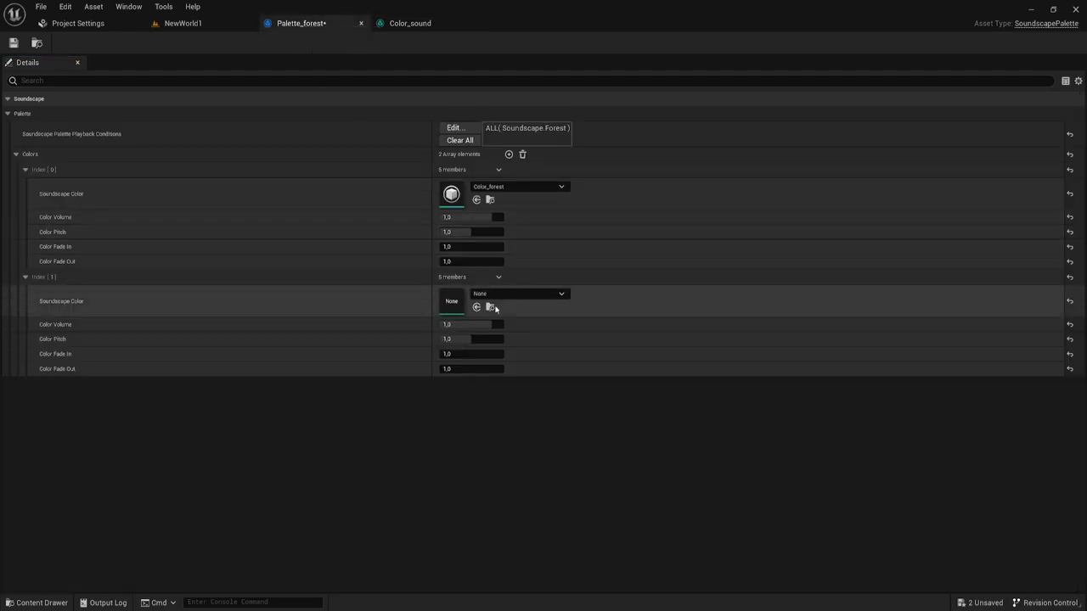
pyautogui.moveTo(452, 328)
pyautogui.click(534, 294)
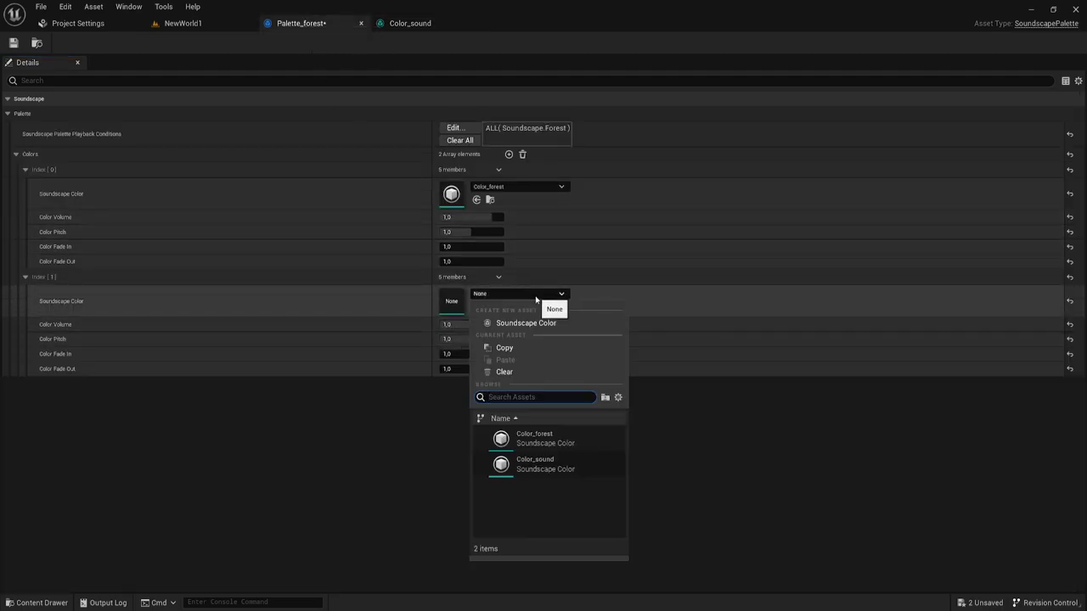
pyautogui.click(547, 466)
pyautogui.moveTo(470, 327)
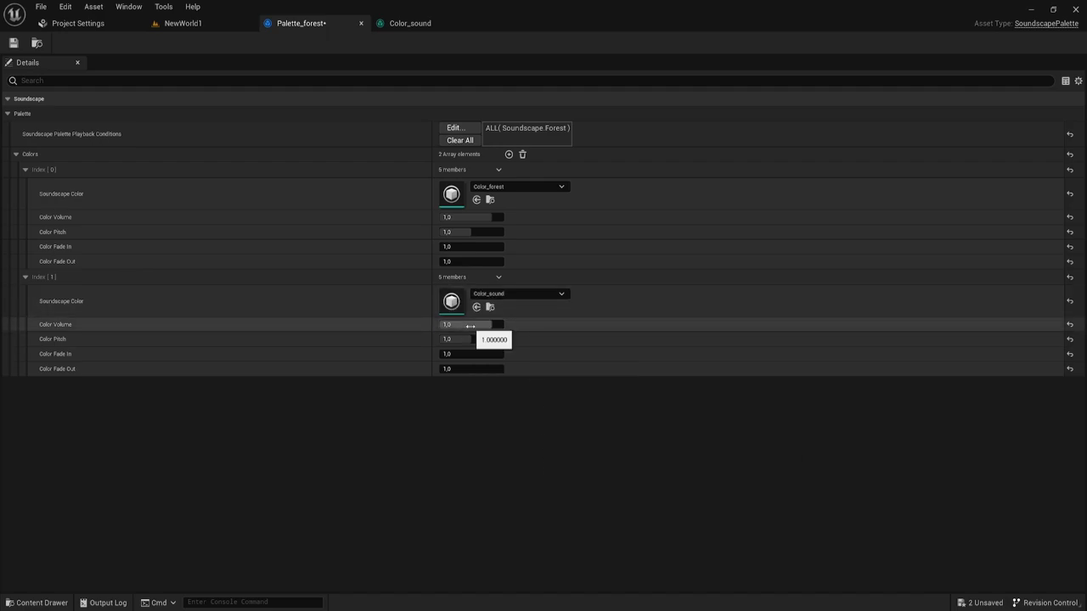
pyautogui.click(180, 26)
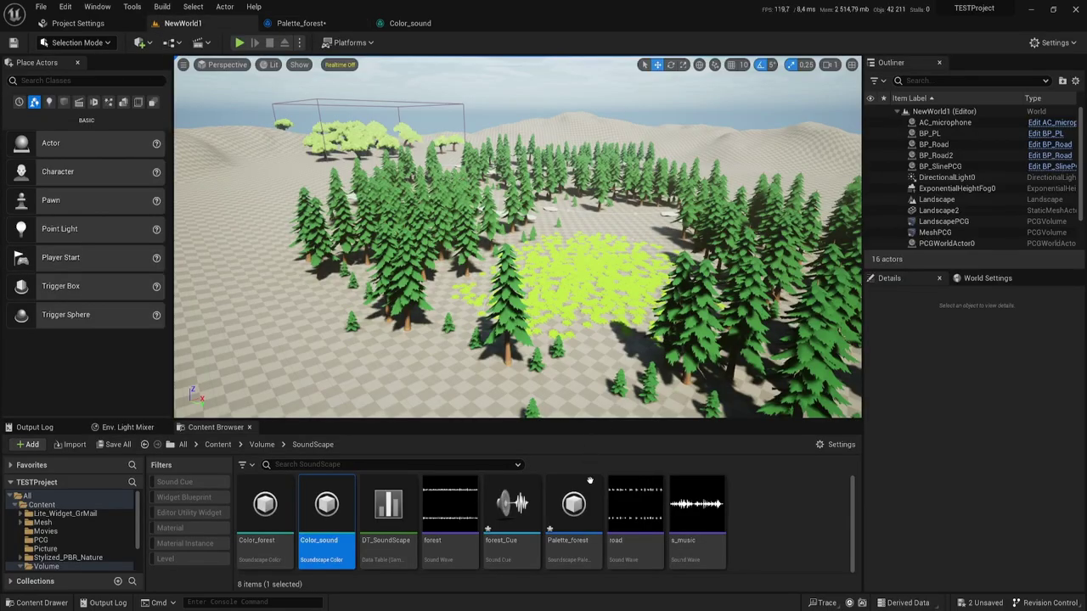
# Duplicate Palette_forest and rename the copy Palette_road.
pyautogui.moveTo(461, 528)
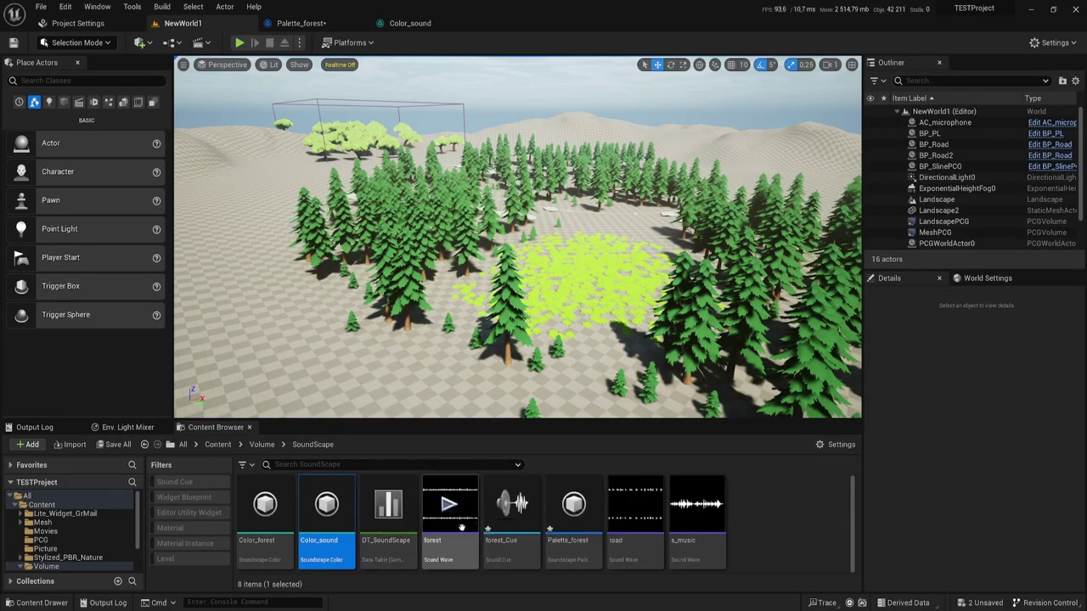
pyautogui.rightClick(583, 485)
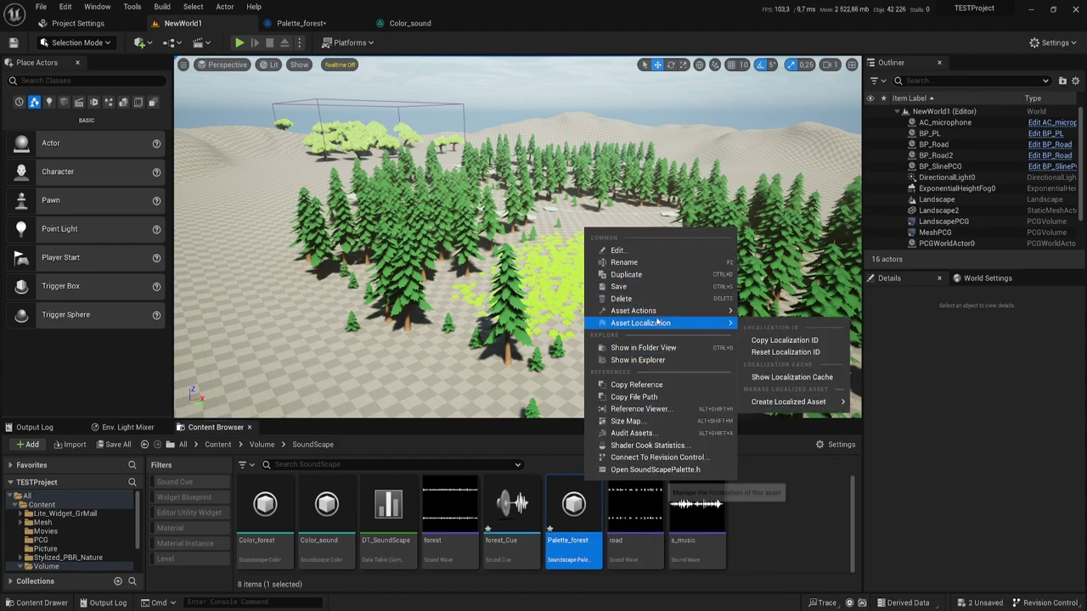
pyautogui.click(632, 274)
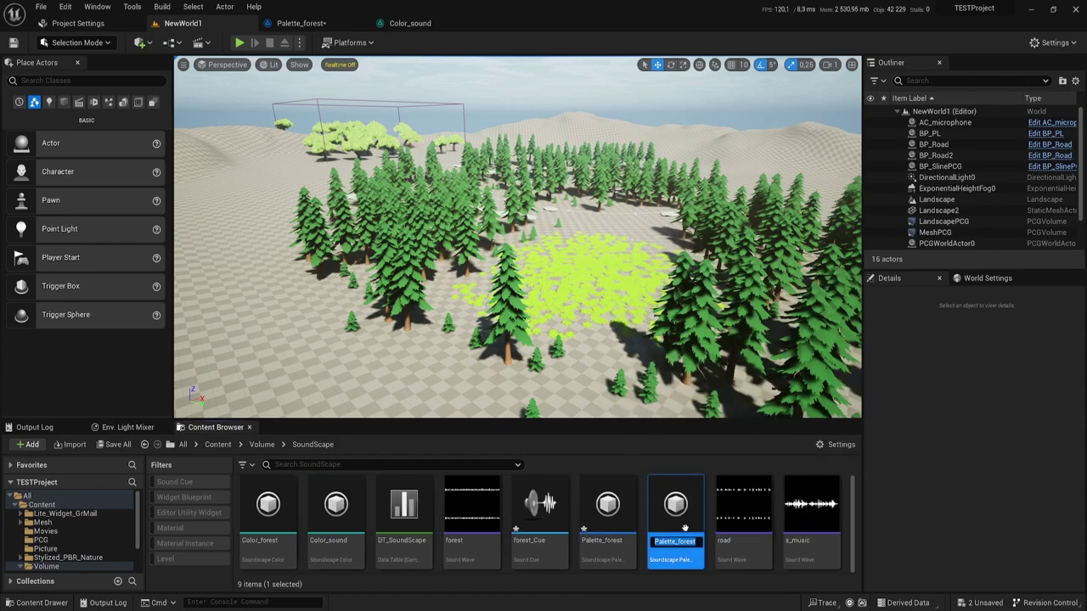
pyautogui.press('End')
pyautogui.write('1')
pyautogui.press('BackSpace')
pyautogui.press('BackSpace')
pyautogui.press('BackSpace')
pyautogui.press('Return')
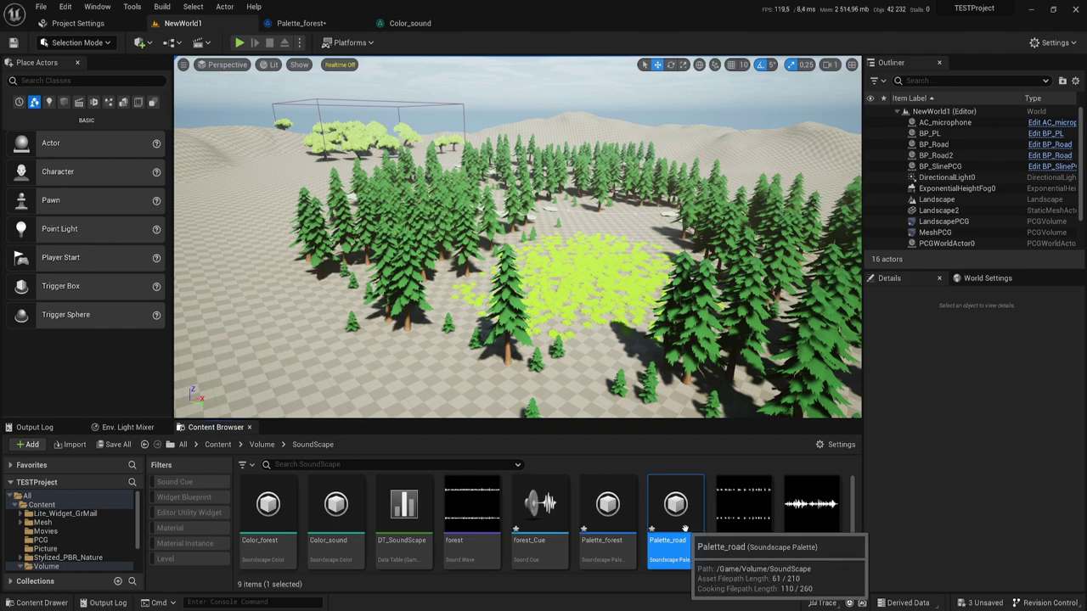
# Check the DT_SoundScape data table, then close it and the Color_sound and Palette_forest editors.
pyautogui.doubleClick(404, 505)
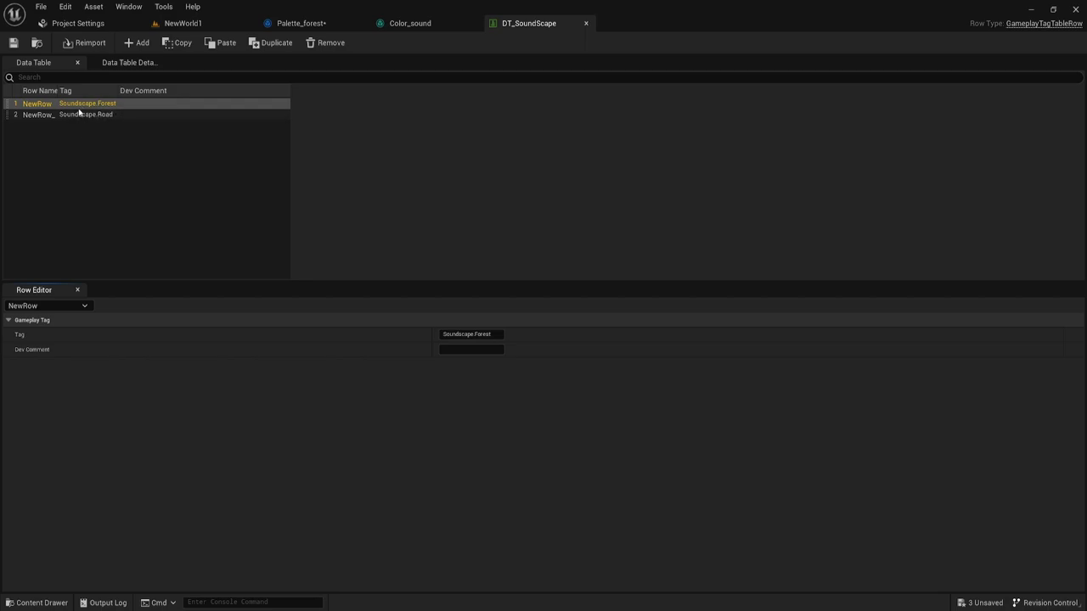
pyautogui.click(586, 24)
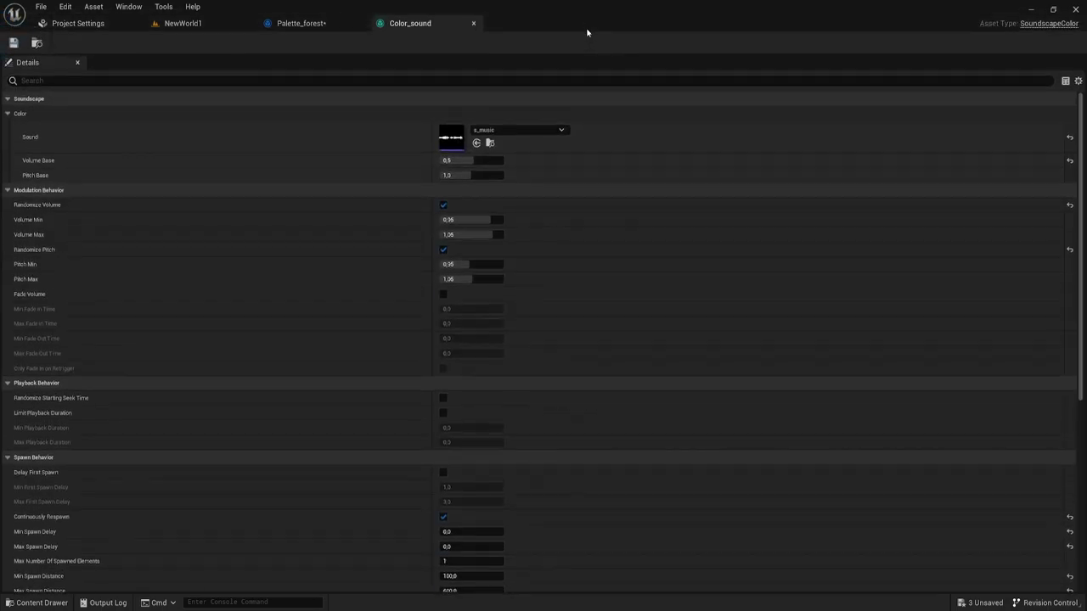
pyautogui.click(473, 23)
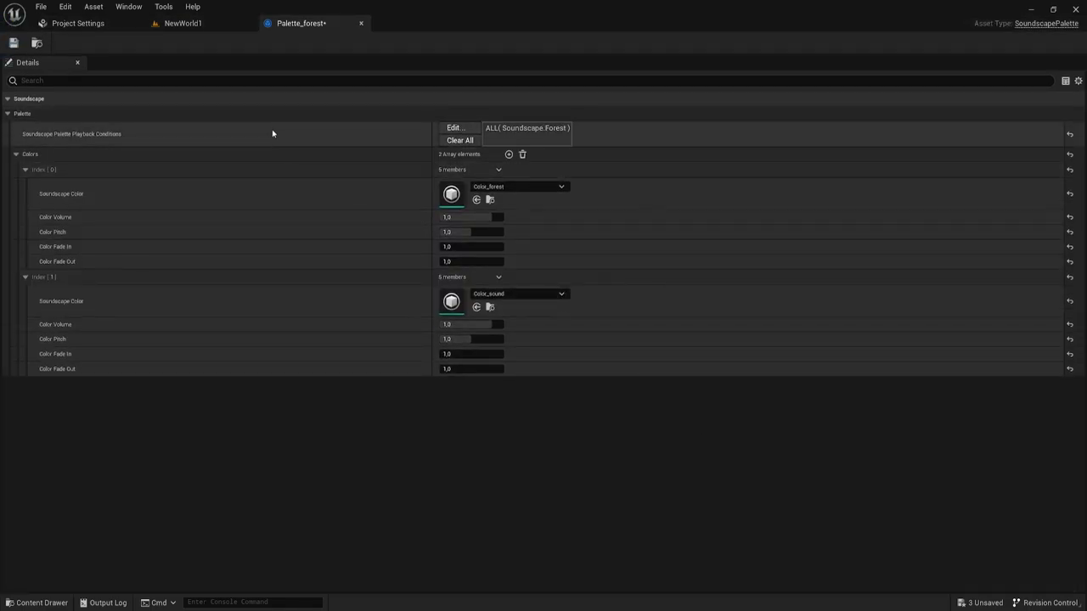
pyautogui.click(359, 24)
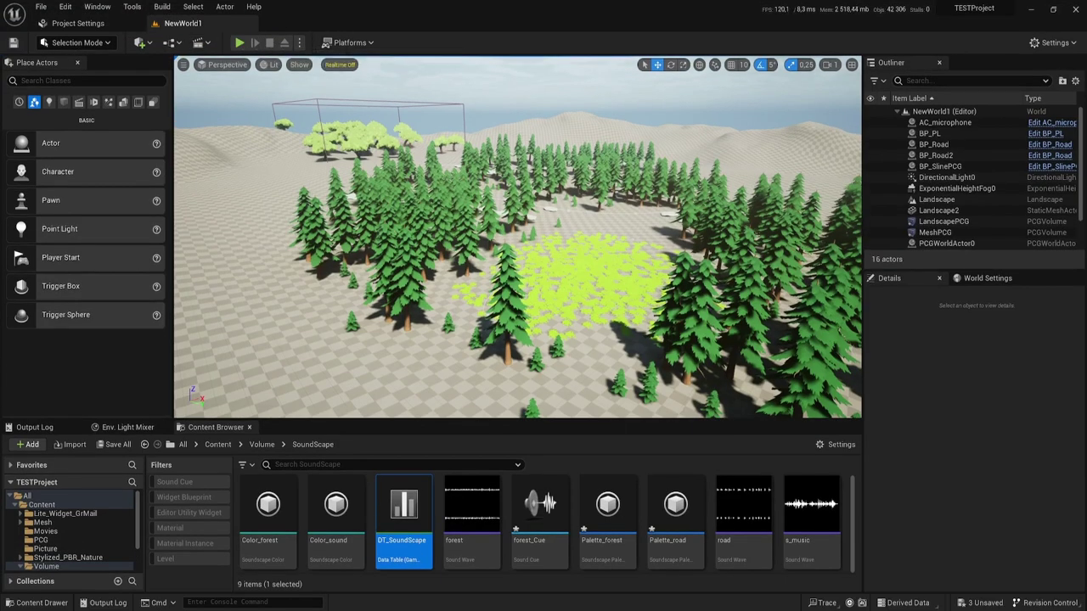
# Open Palette_road and remove all entries from its Colors array.
pyautogui.click(676, 503)
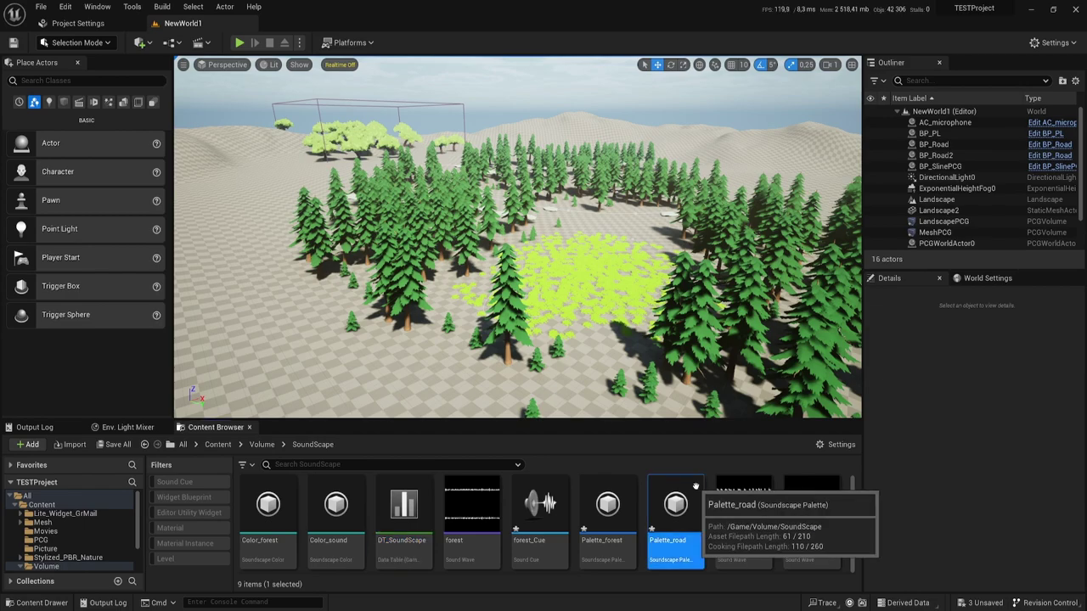
pyautogui.doubleClick(692, 491)
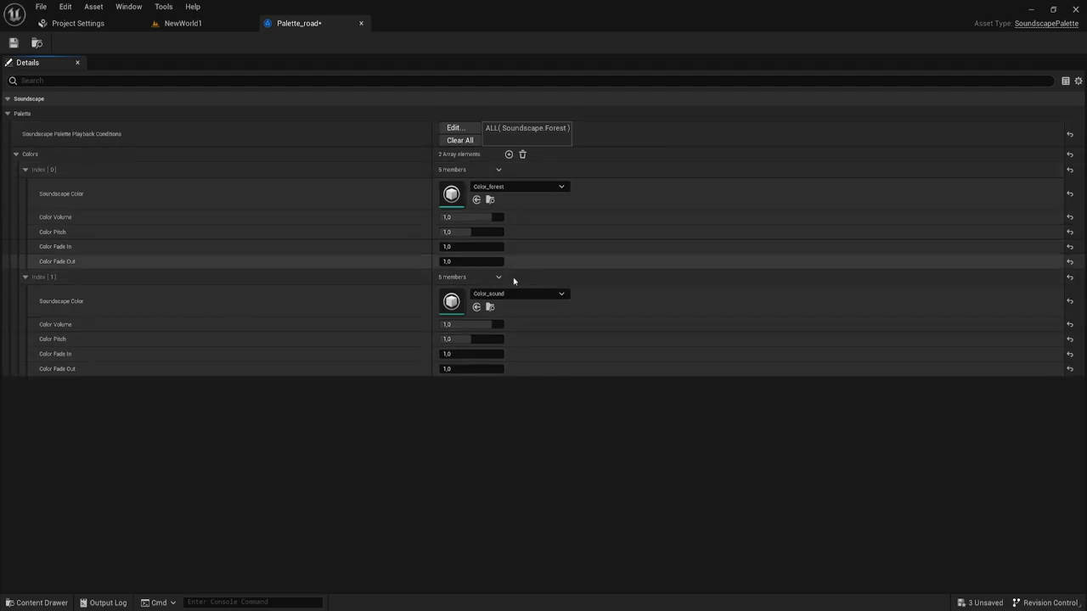
pyautogui.click(522, 153)
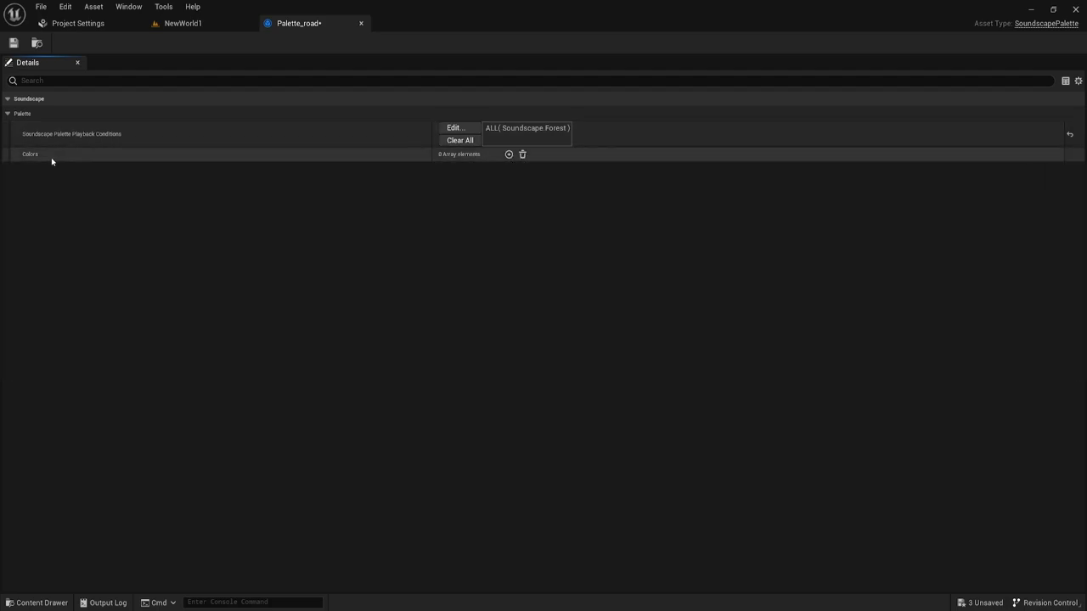
# Change Palette_road's playback condition from Forest to ALL( Soundscape.Road ) and save it.
pyautogui.click(454, 130)
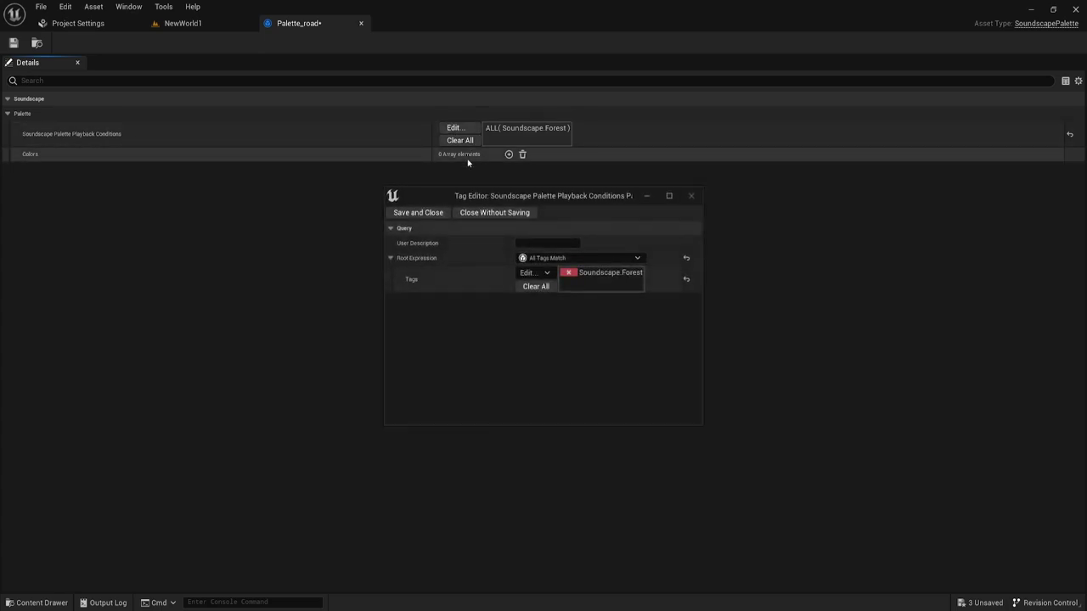
pyautogui.click(548, 277)
pyautogui.click(533, 332)
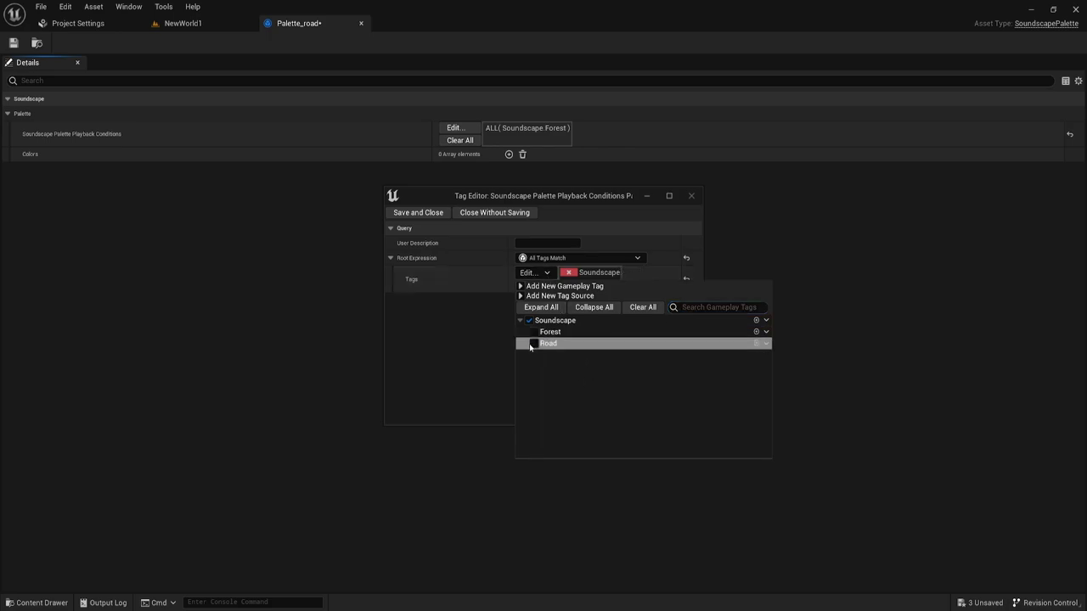
pyautogui.click(532, 345)
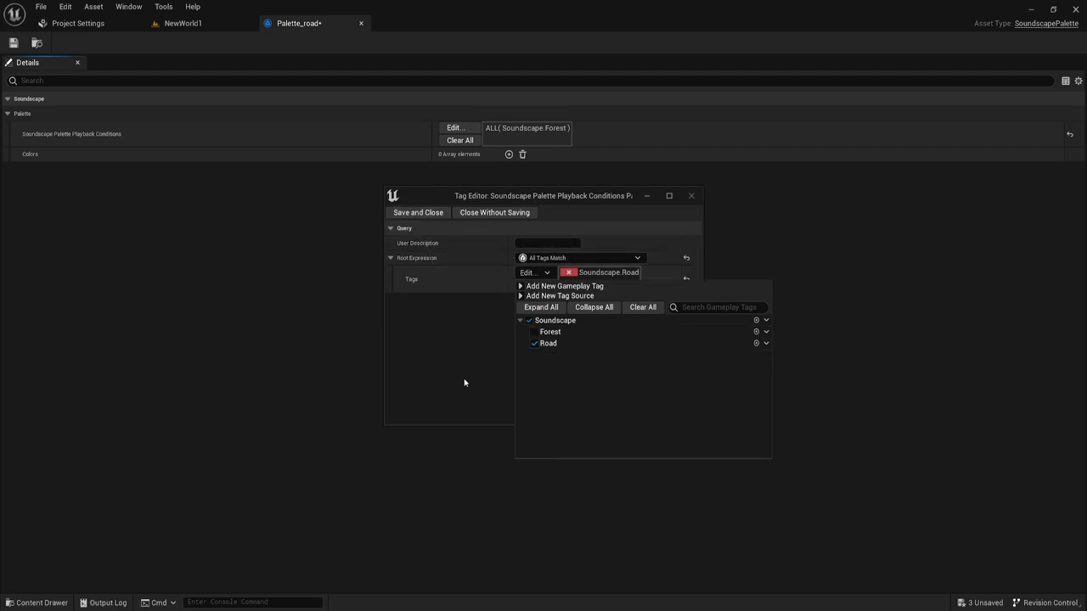
pyautogui.click(487, 365)
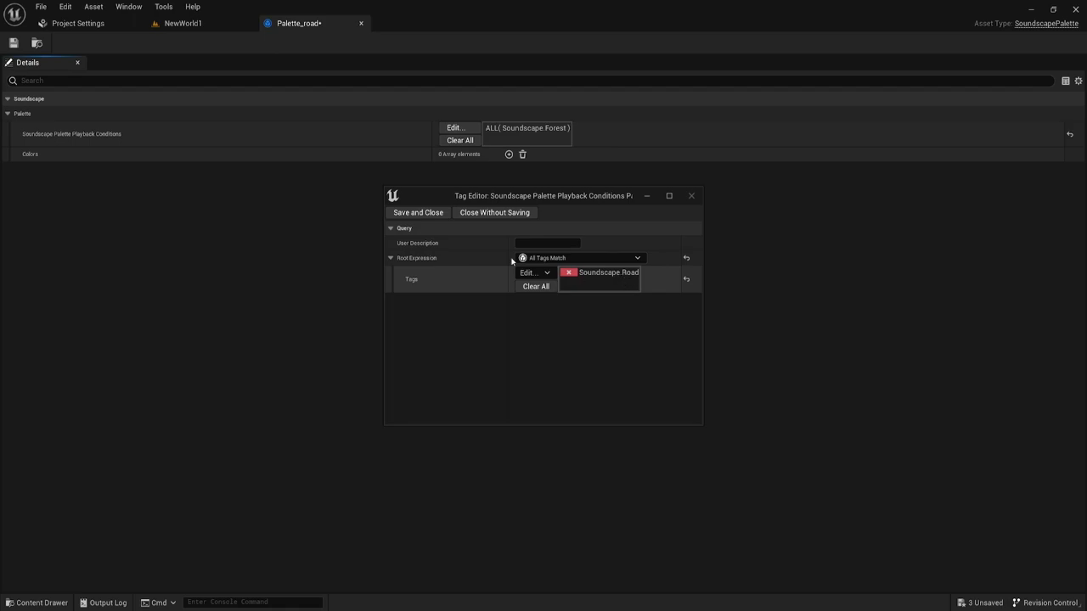
pyautogui.click(418, 213)
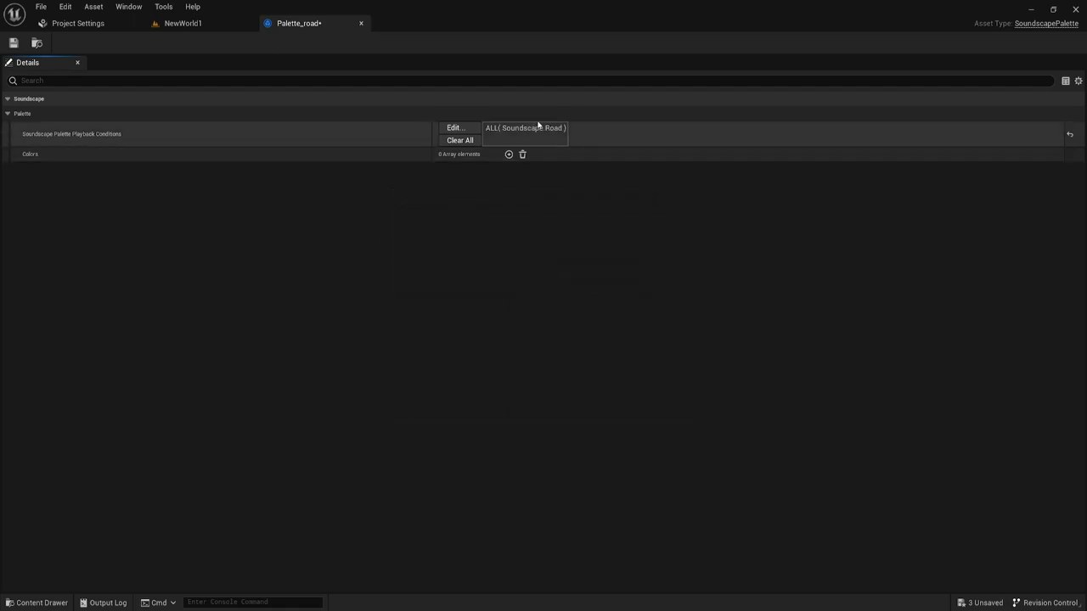
pyautogui.click(14, 43)
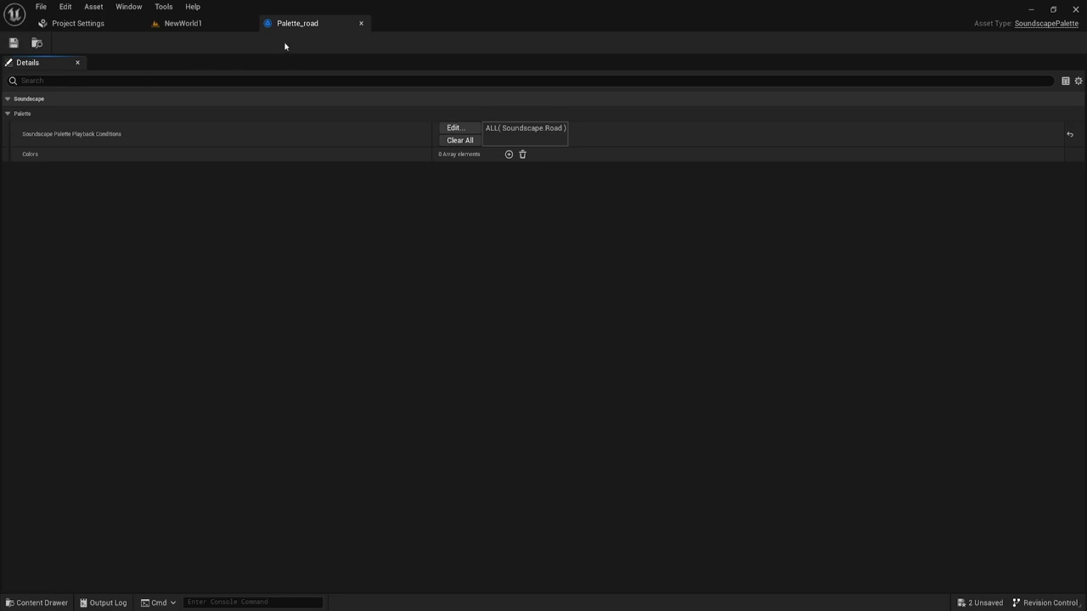
# Add Palette_forest and Palette_road as the two Soundscape Palette Collection entries in Project Settings.
pyautogui.click(86, 24)
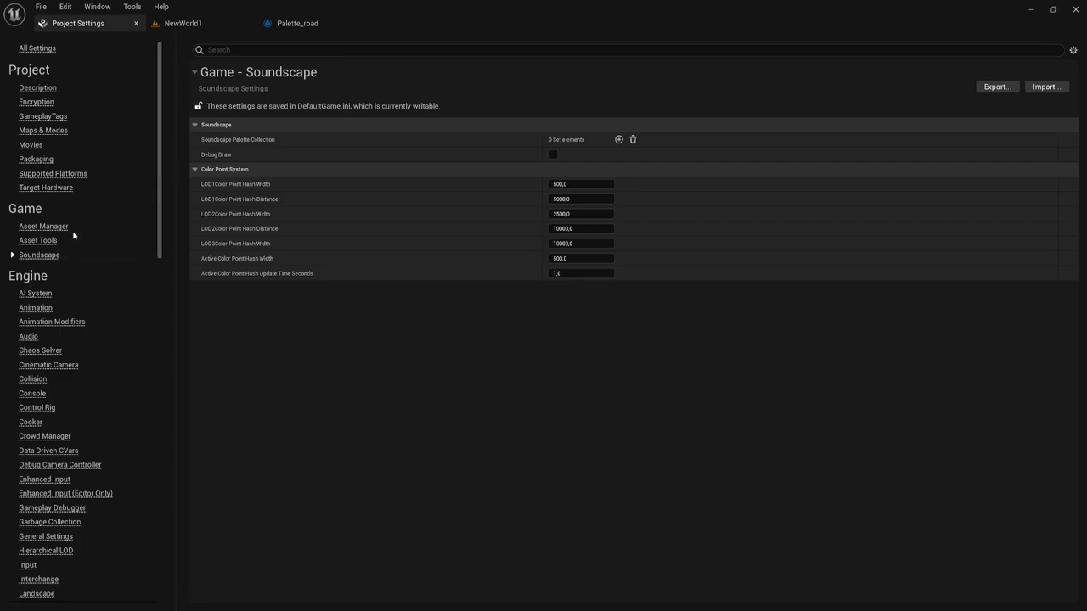
pyautogui.click(618, 140)
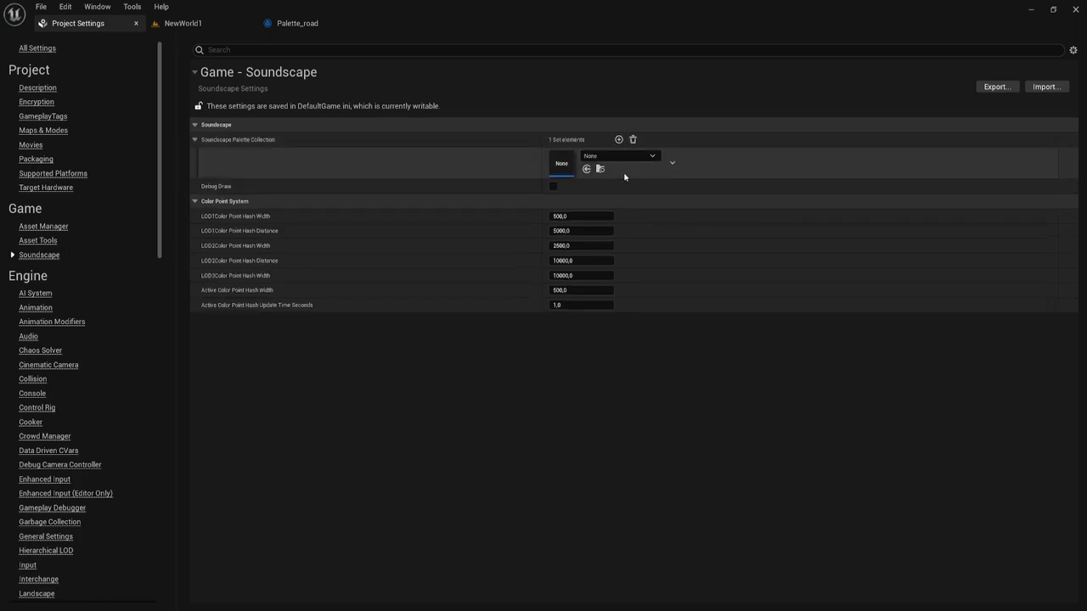
pyautogui.click(618, 140)
pyautogui.click(639, 156)
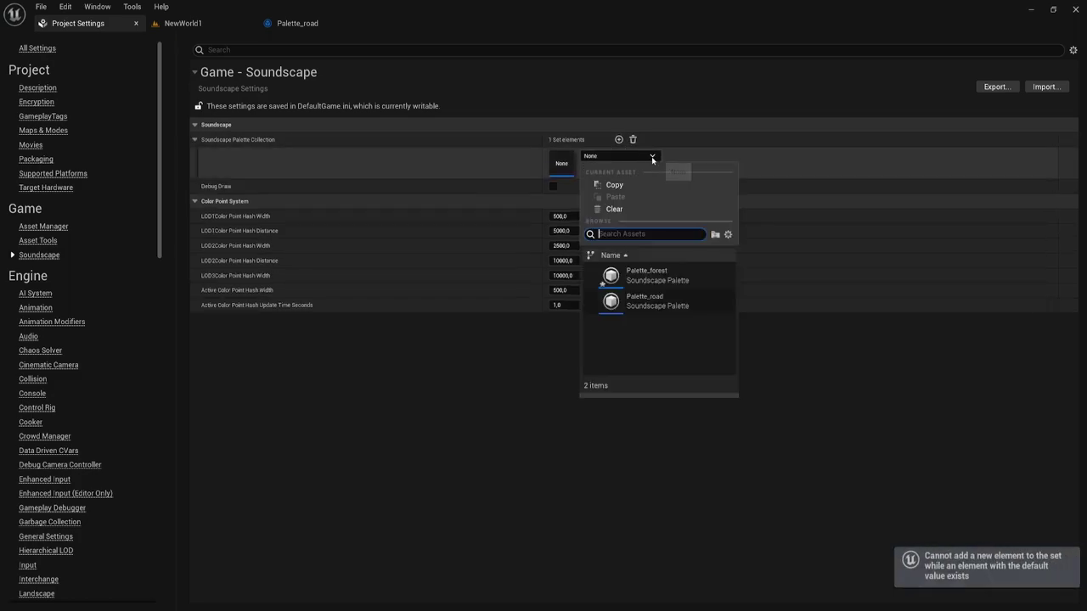
pyautogui.click(657, 281)
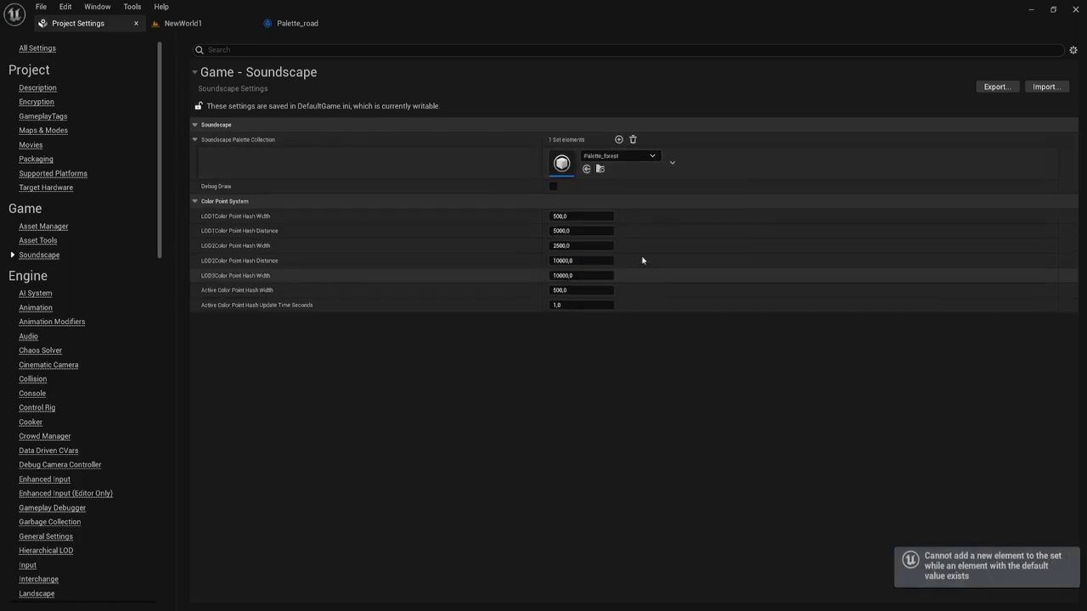
pyautogui.click(618, 140)
pyautogui.click(632, 187)
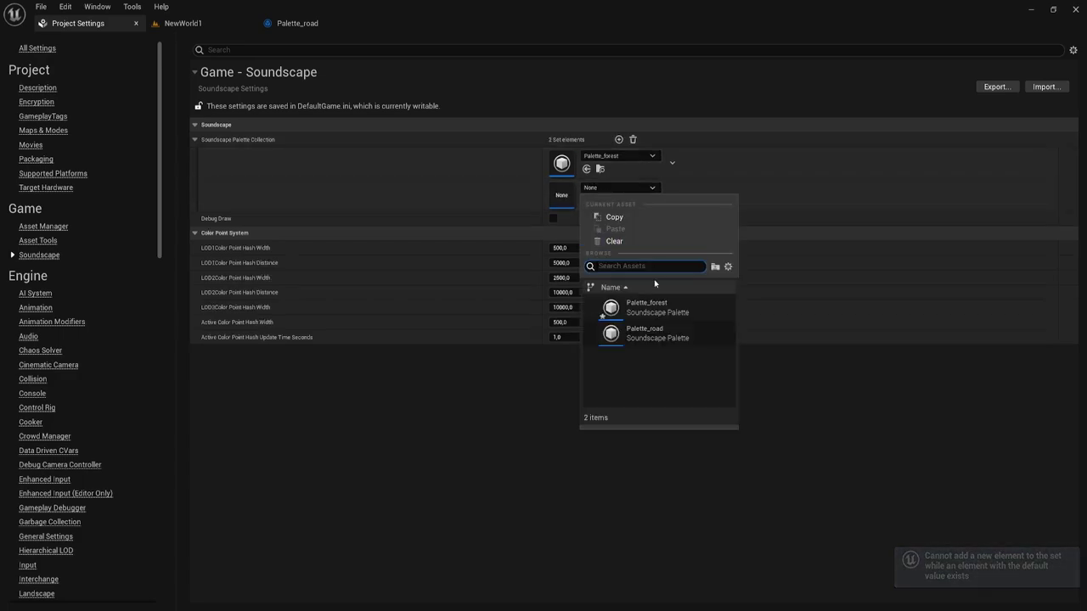
pyautogui.click(649, 335)
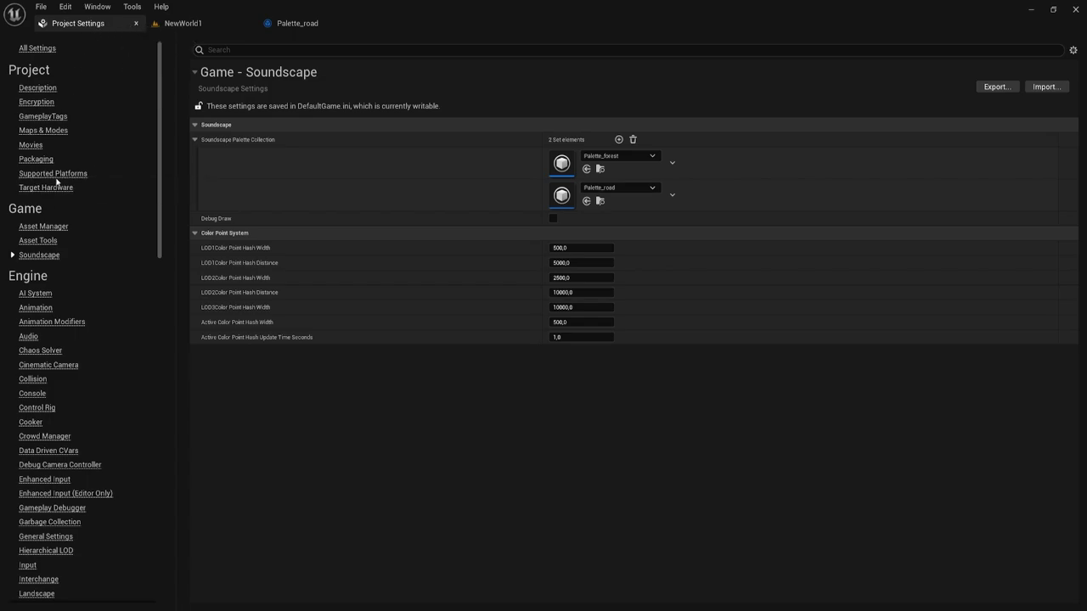
pyautogui.click(61, 121)
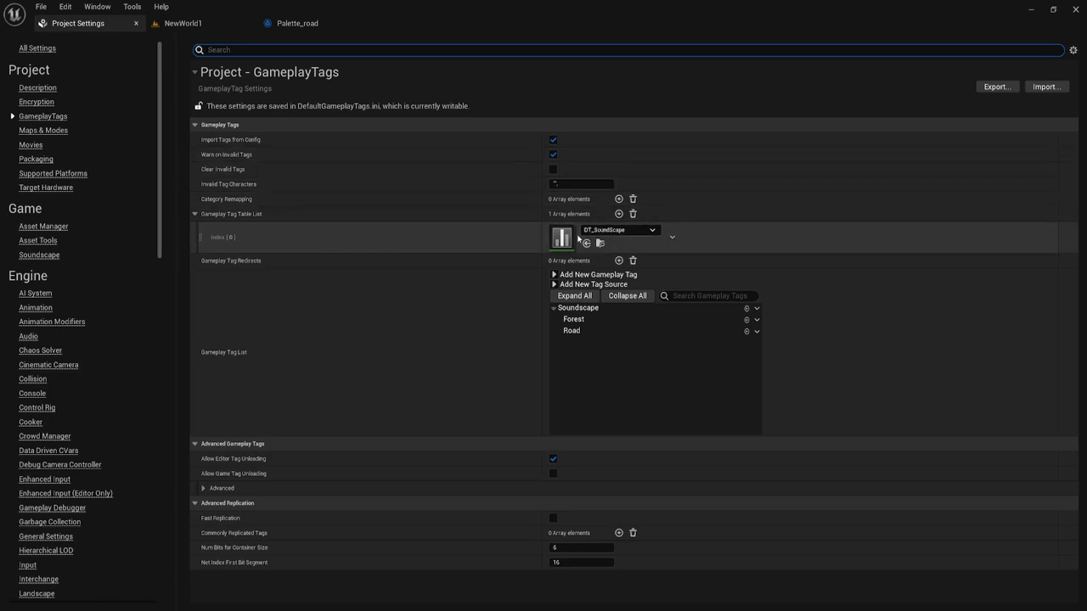
pyautogui.click(40, 256)
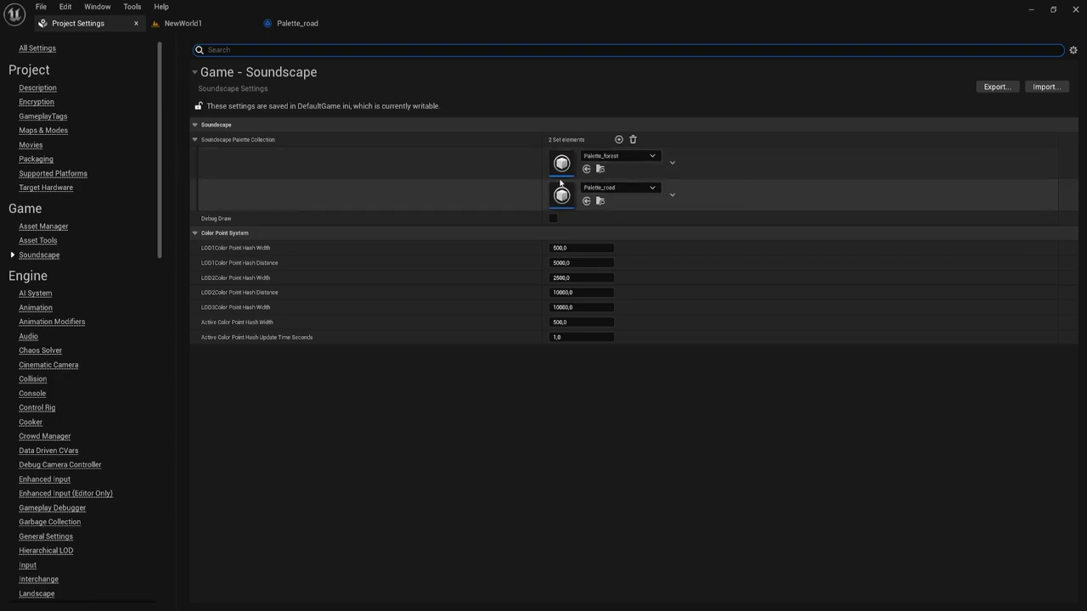
# Add an empty Index [0] entry to Palette_road's Colors array.
pyautogui.click(136, 23)
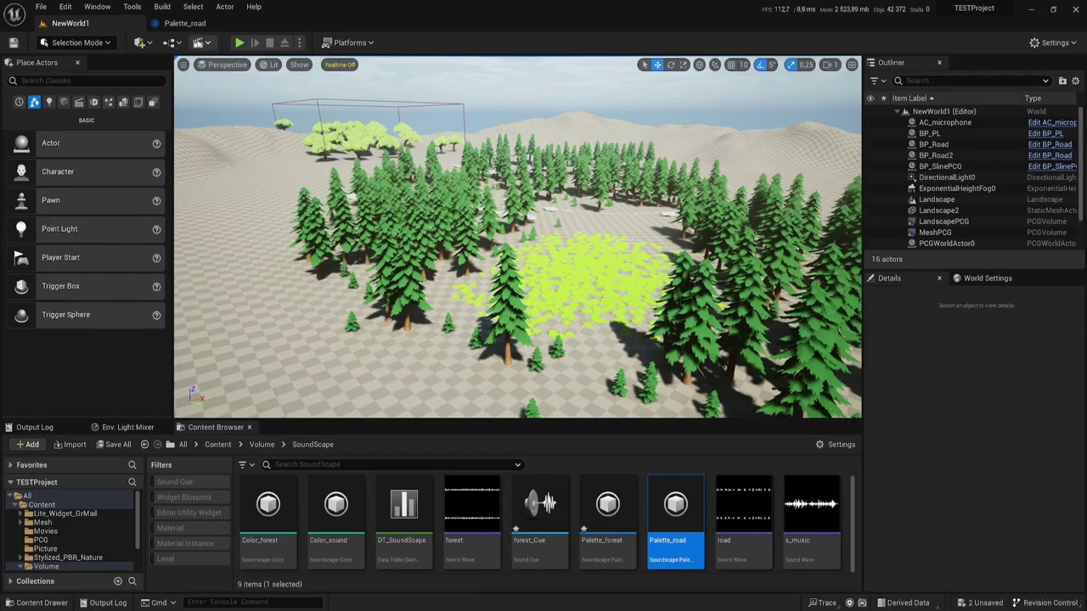
pyautogui.click(202, 25)
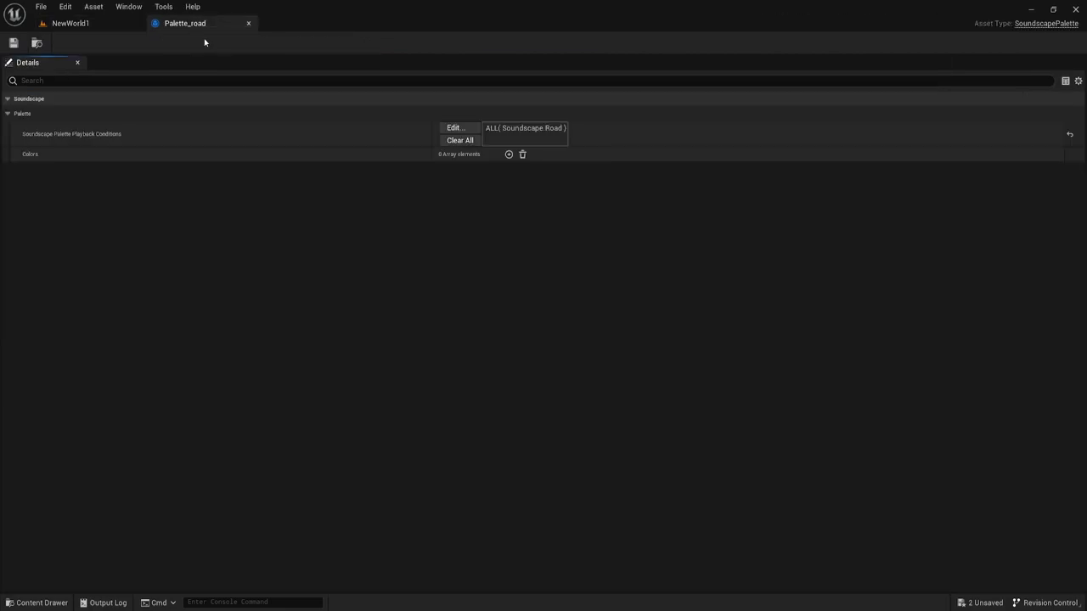
pyautogui.click(508, 154)
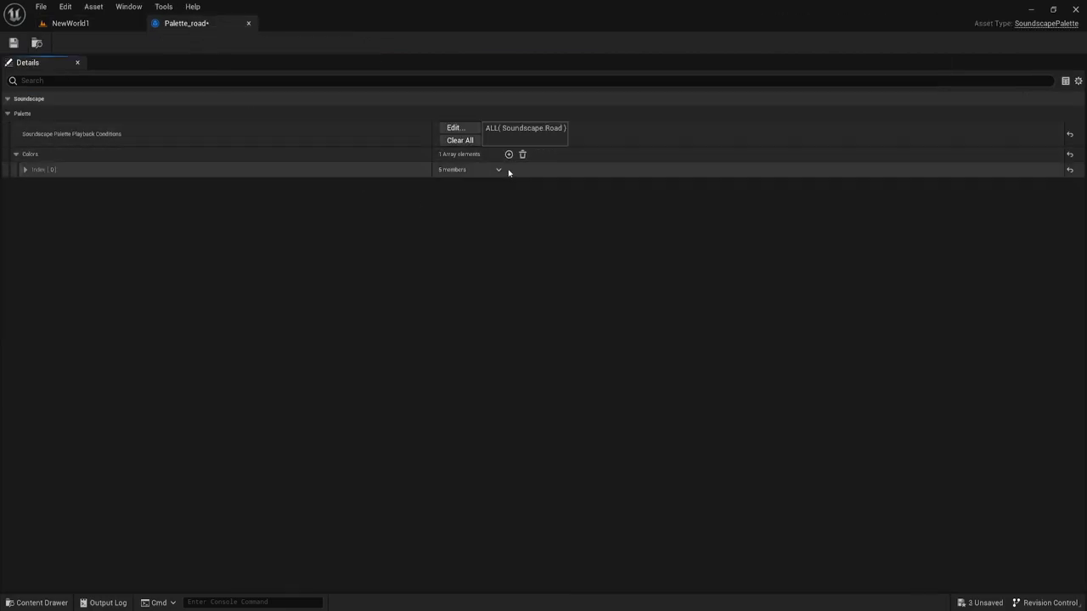
pyautogui.click(21, 170)
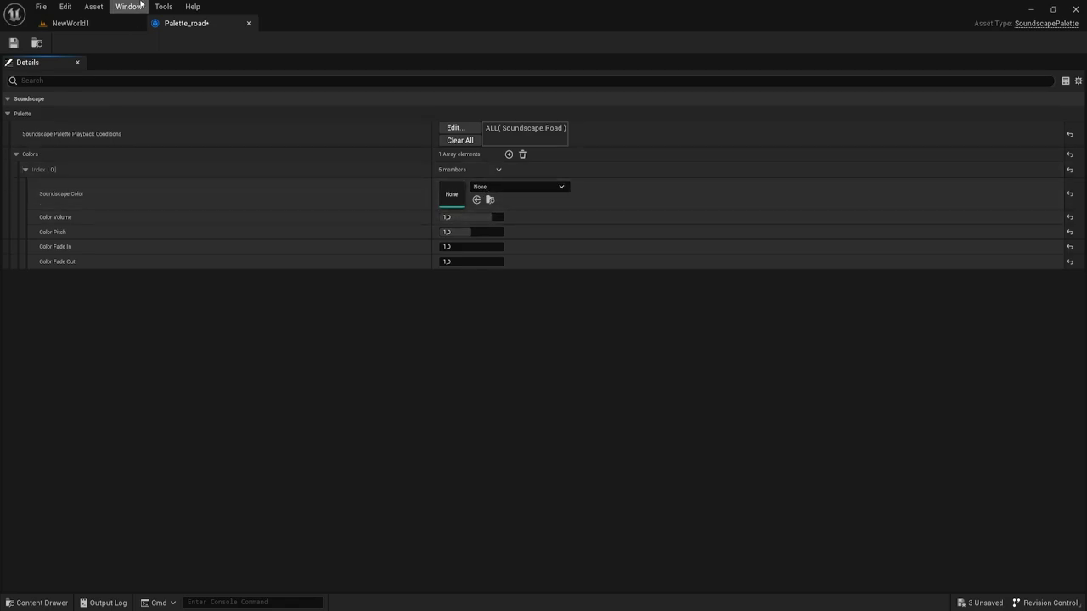
# Duplicate Color_forest and rename the copy Color_road.
pyautogui.click(88, 24)
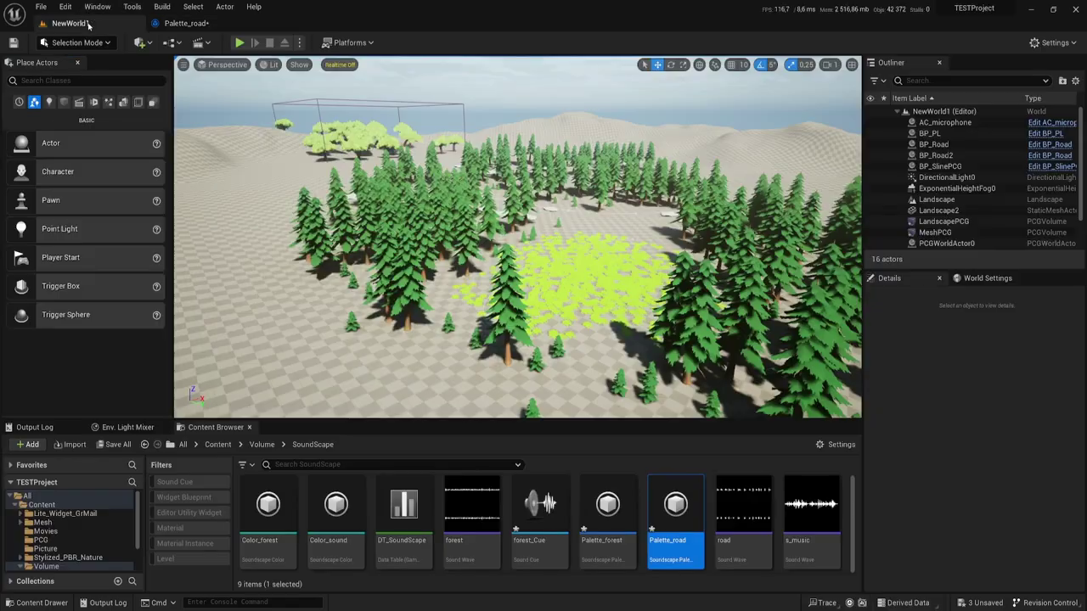
pyautogui.rightClick(336, 509)
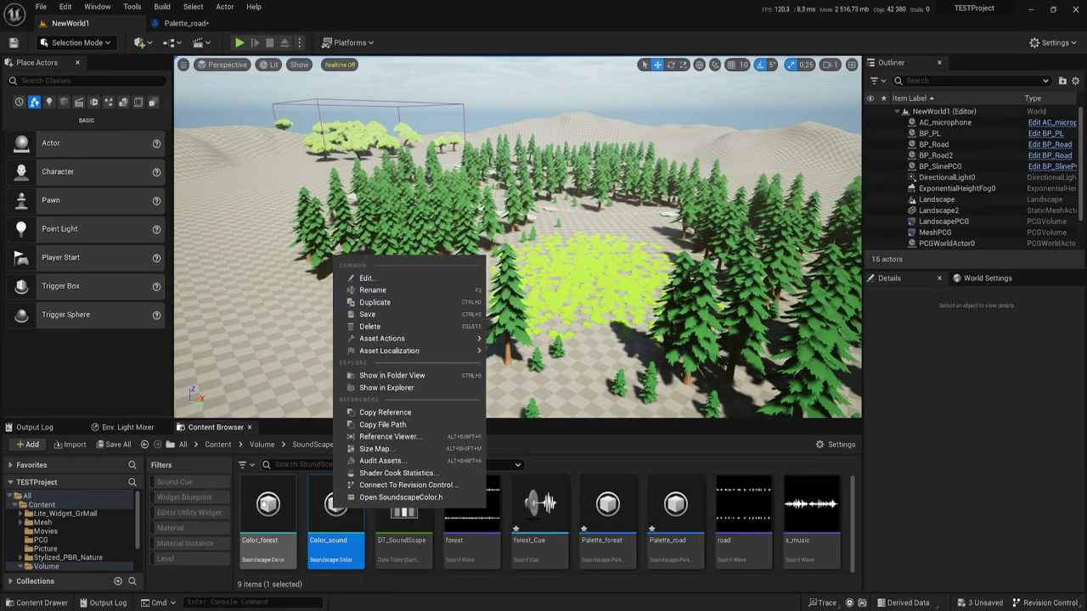
pyautogui.rightClick(267, 509)
pyautogui.click(307, 299)
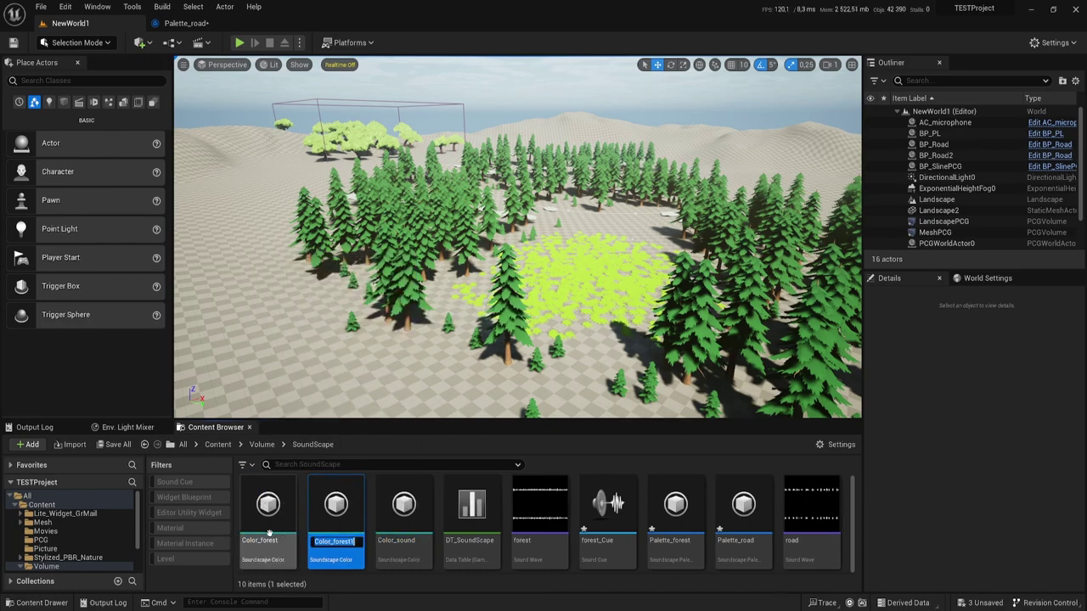
pyautogui.click(342, 544)
pyautogui.press('BackSpace')
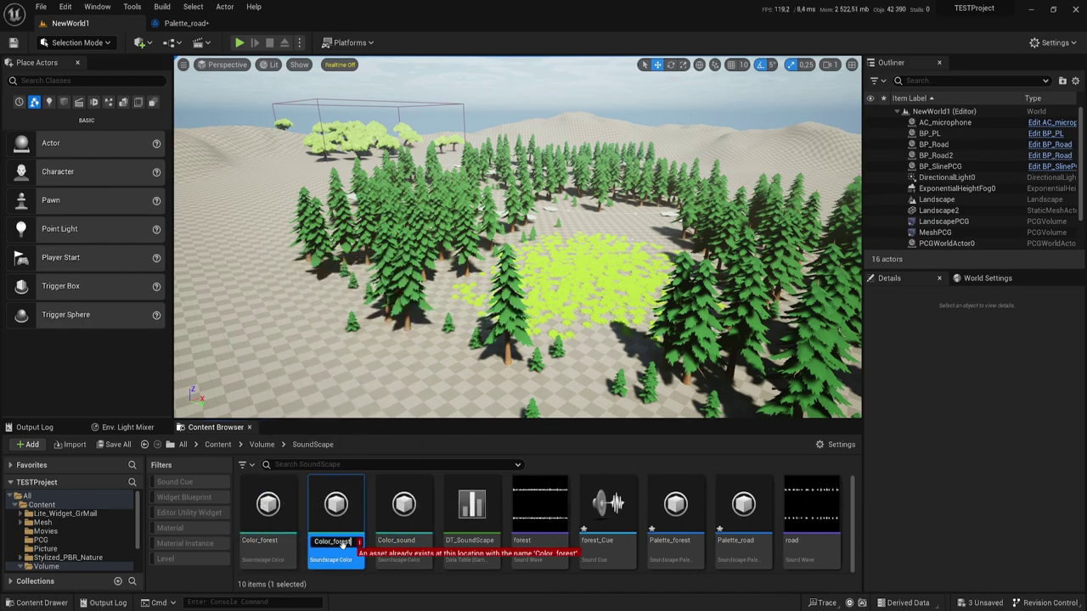
pyautogui.press('BackSpace')
pyautogui.press('BackSpace')
pyautogui.press('BackSpace')
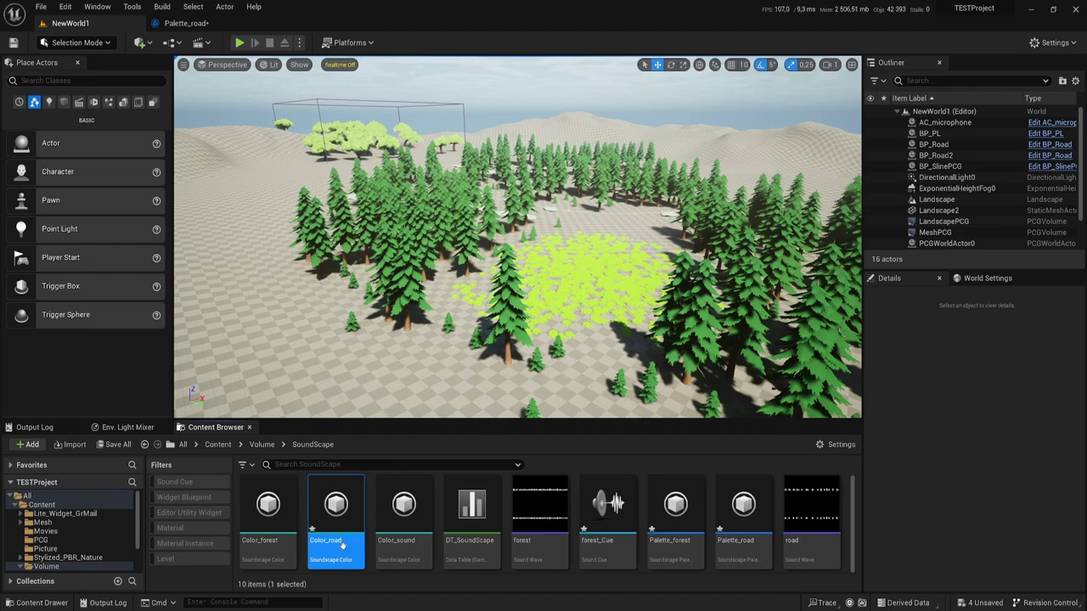
# Open Color_road, assign the road sound and set Volume Base to 0,8.
pyautogui.doubleClick(358, 507)
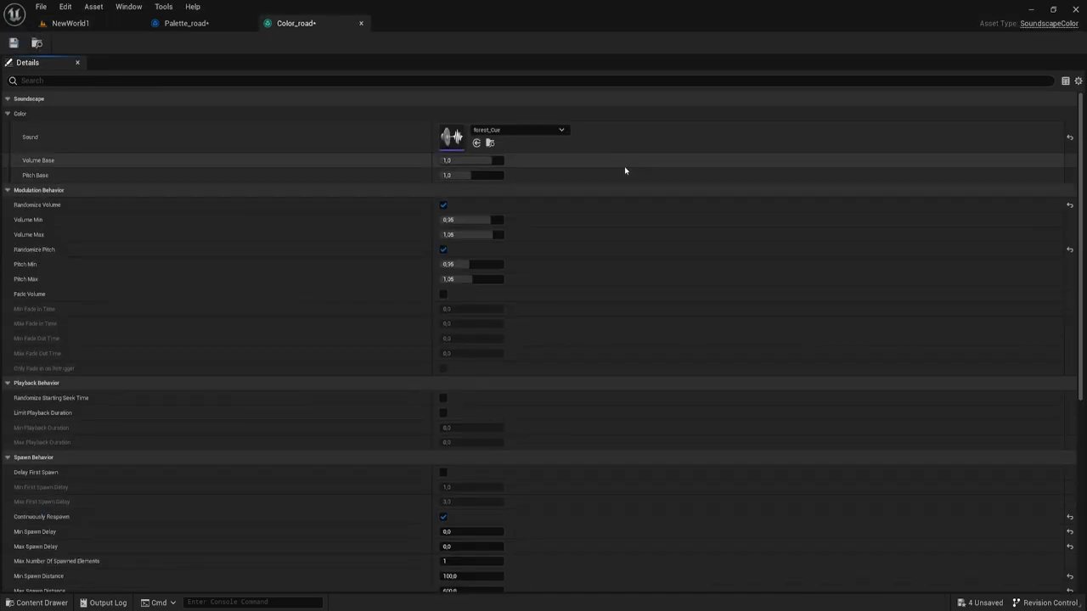
pyautogui.click(478, 129)
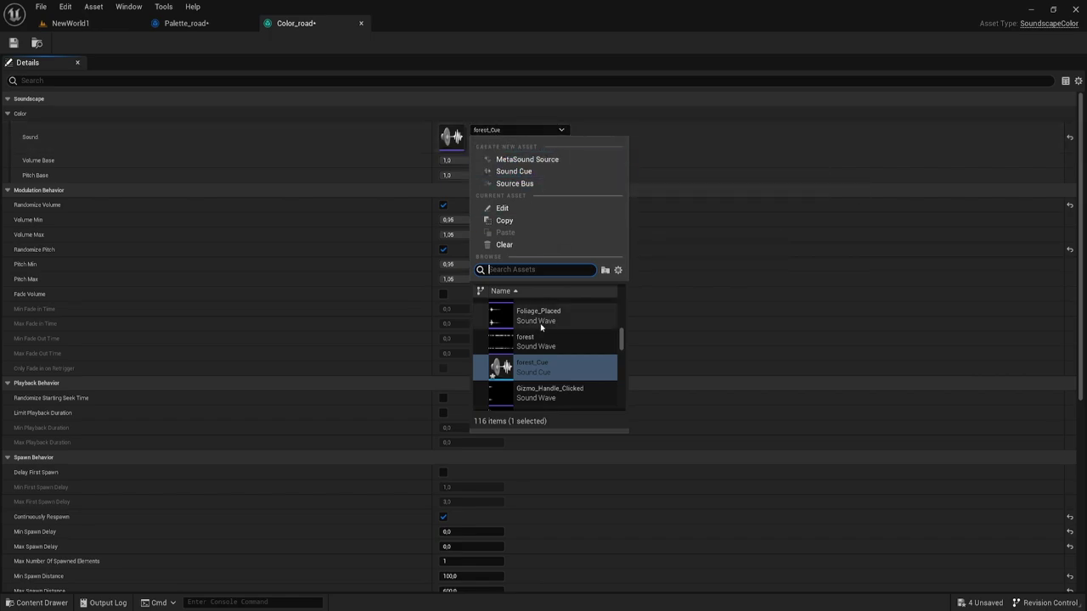
pyautogui.scroll(-2, 557, 316)
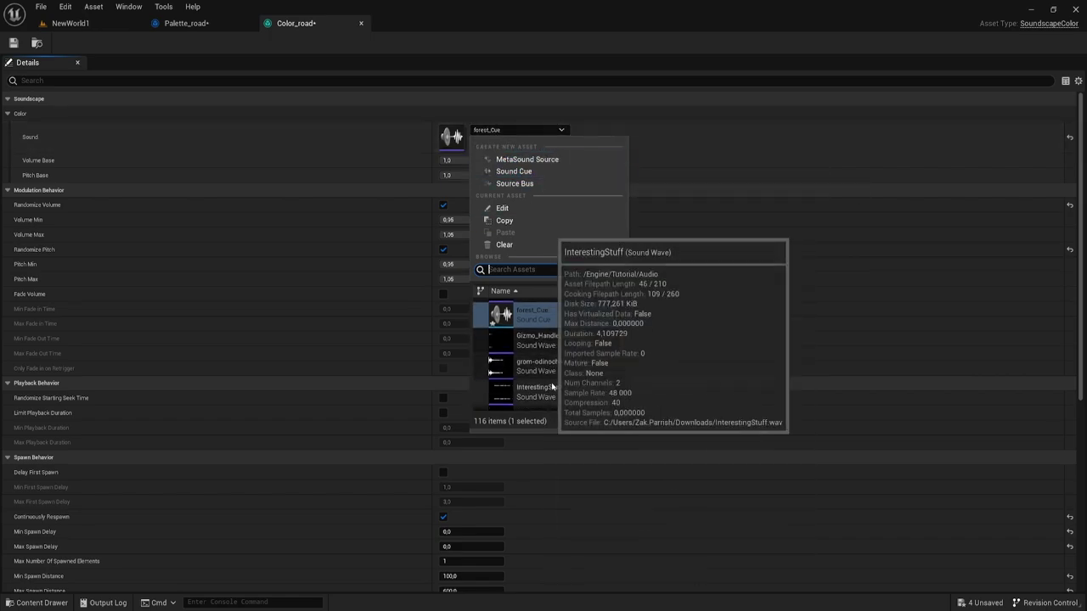
pyautogui.scroll(1, 554, 355)
pyautogui.write('roa')
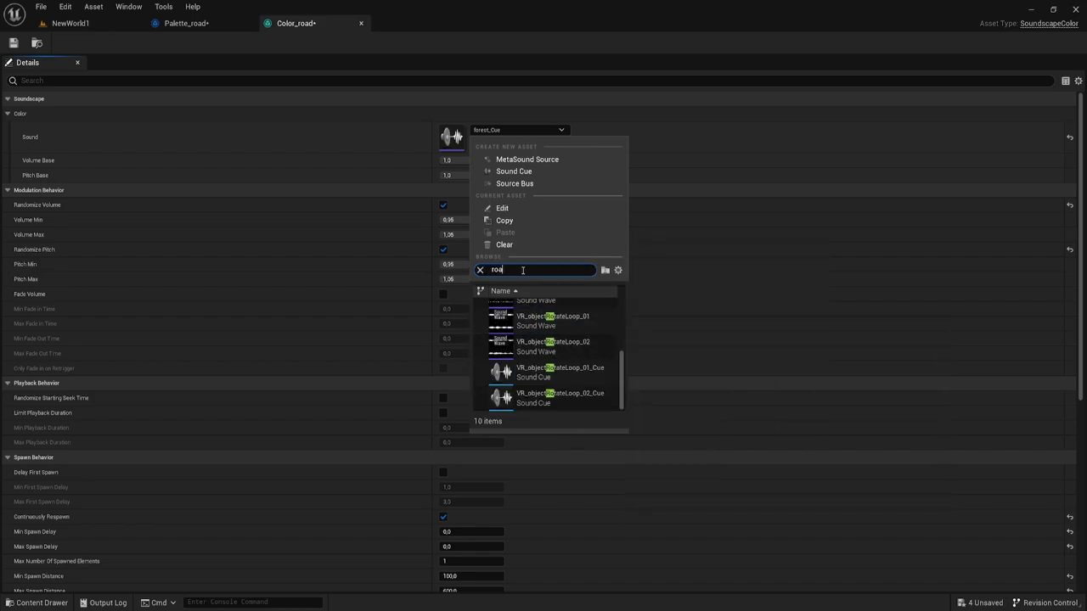
pyautogui.write('d')
pyautogui.click(547, 314)
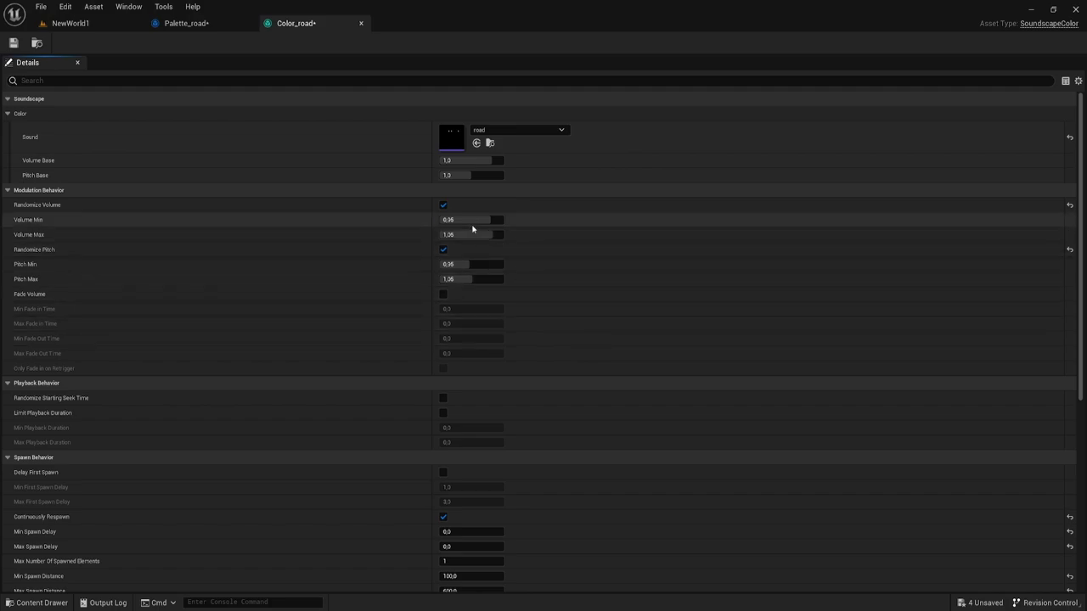
pyautogui.click(457, 160)
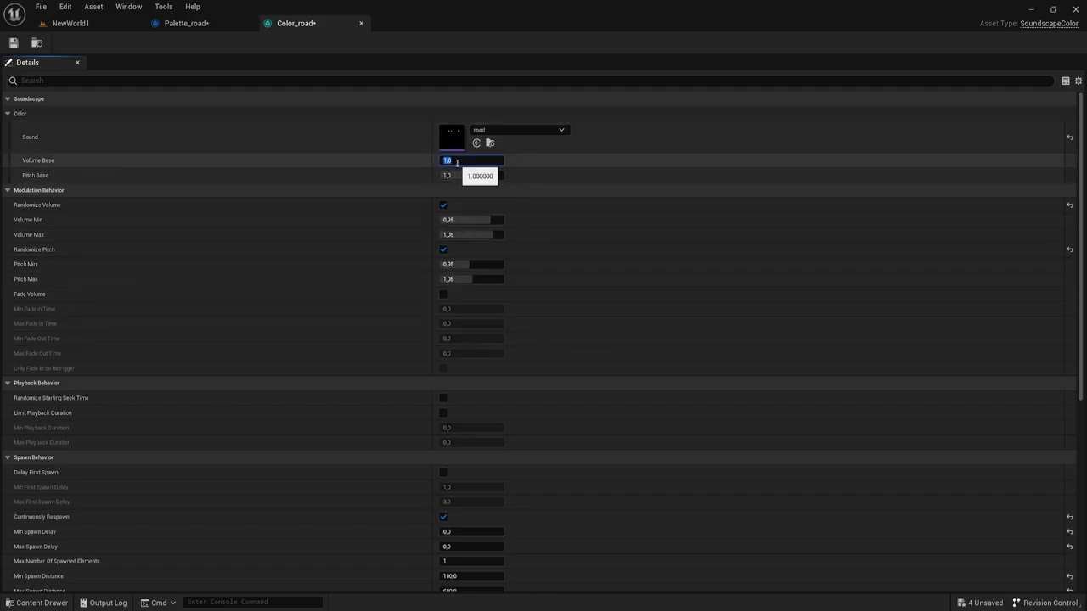
pyautogui.write('0,8')
pyautogui.click(12, 42)
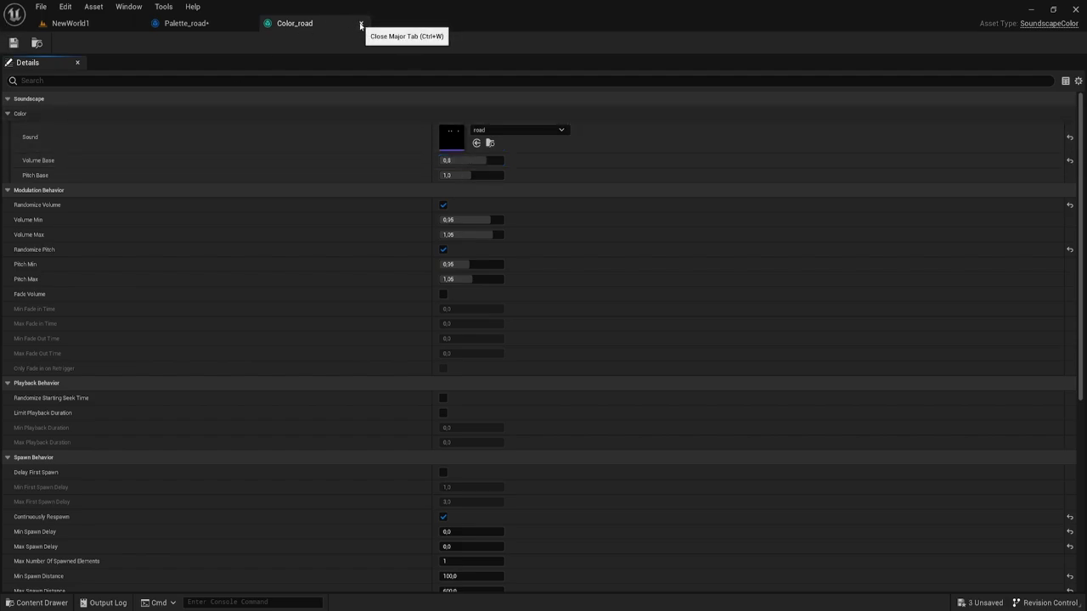
# Set Color_road's Min Spawn Delay to 10,0 and Max Spawn Delay to 12,0, then save.
pyautogui.scroll(-3, 476, 475)
pyautogui.scroll(-2, 450, 407)
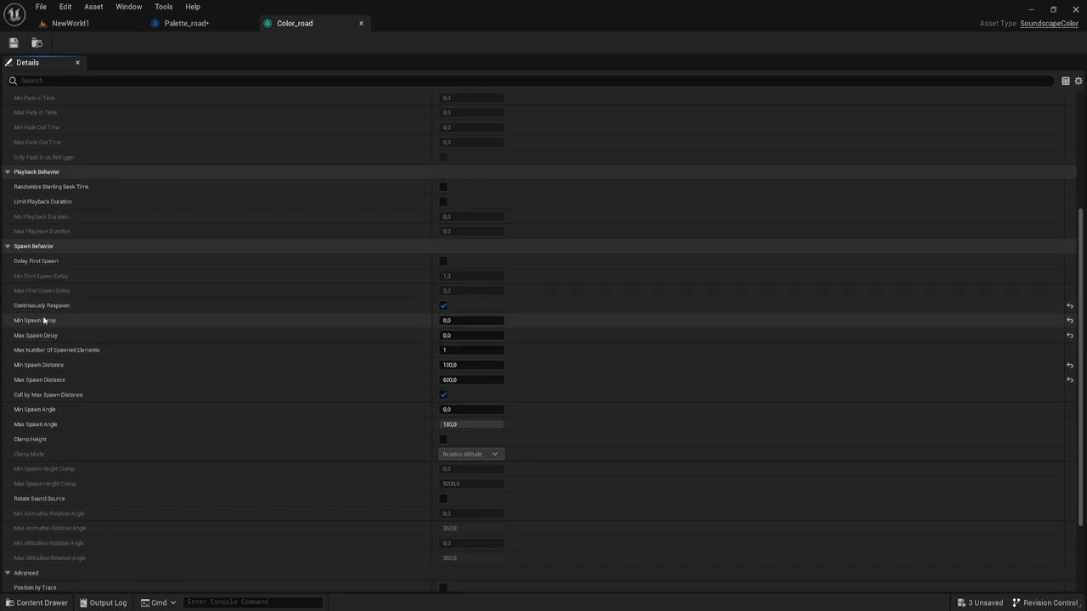
pyautogui.click(453, 320)
pyautogui.click(459, 321)
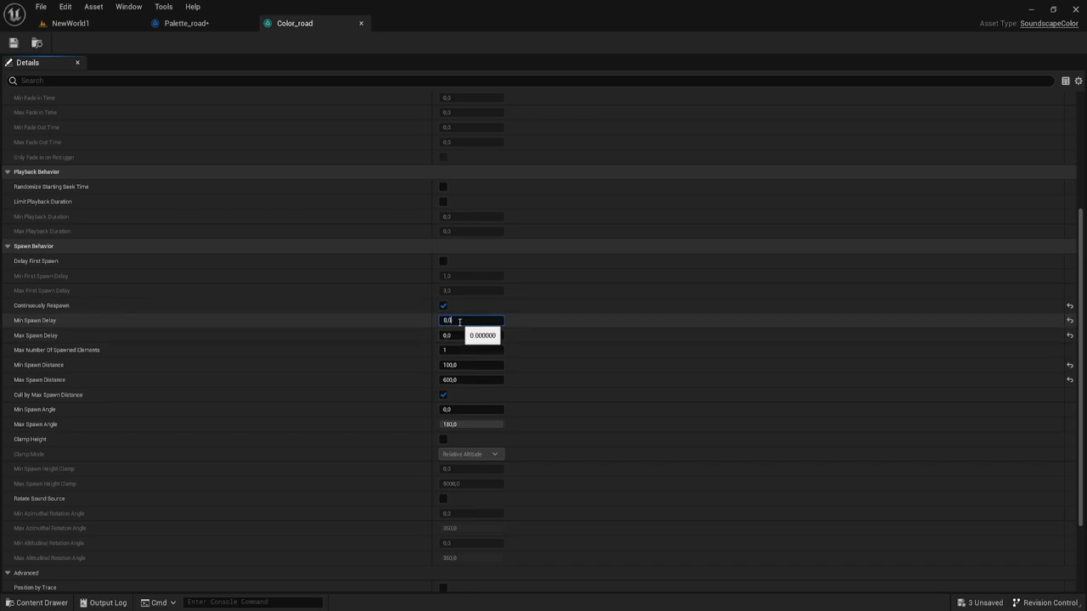
pyautogui.hotkey('ctrl', 'a')
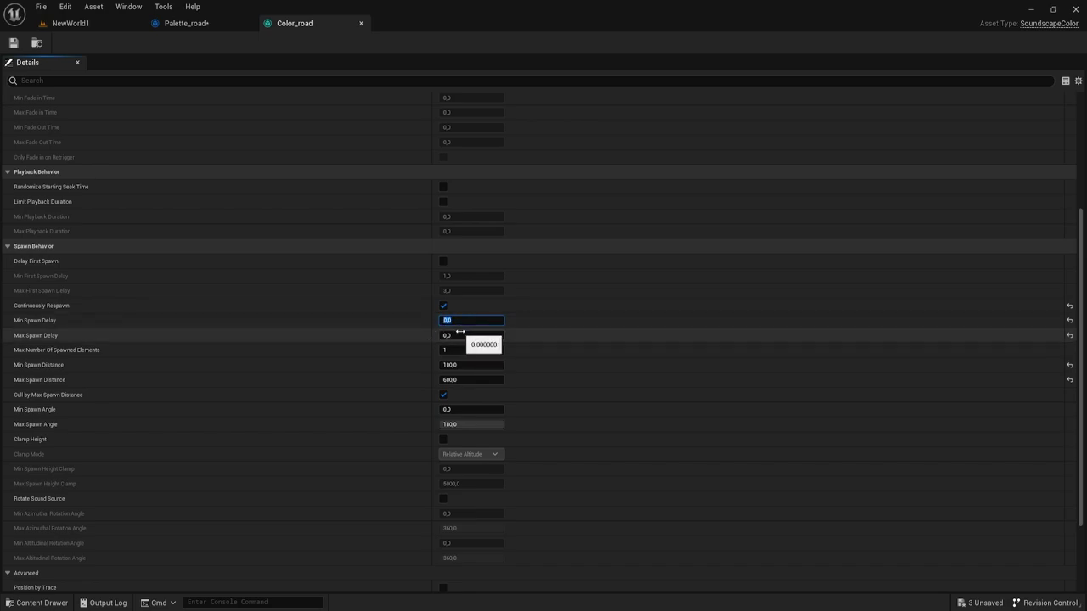
pyautogui.click(456, 336)
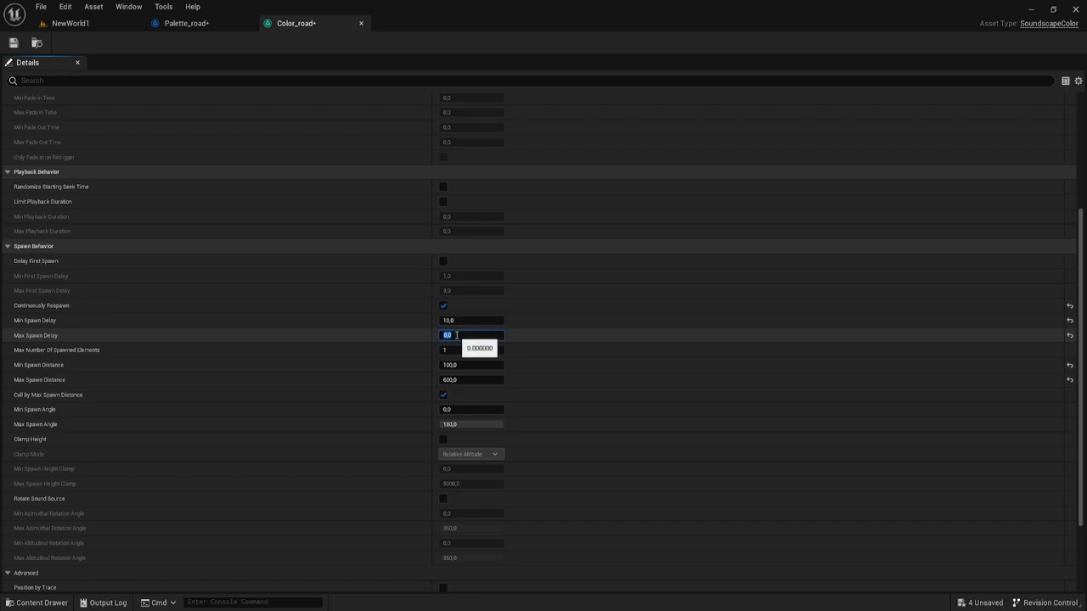
pyautogui.write('12')
pyautogui.click(480, 323)
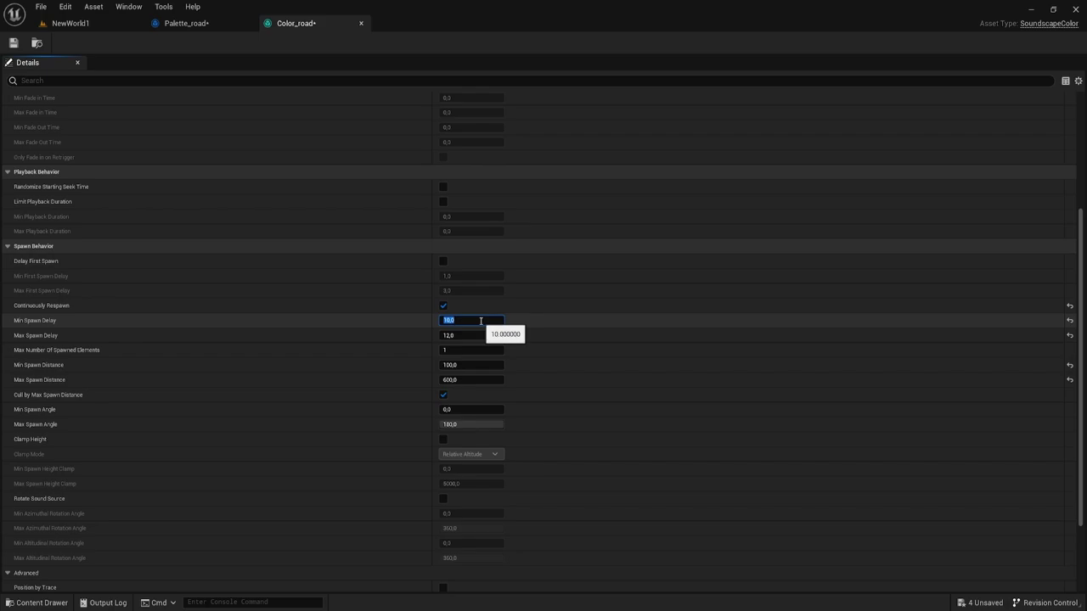
pyautogui.click(13, 42)
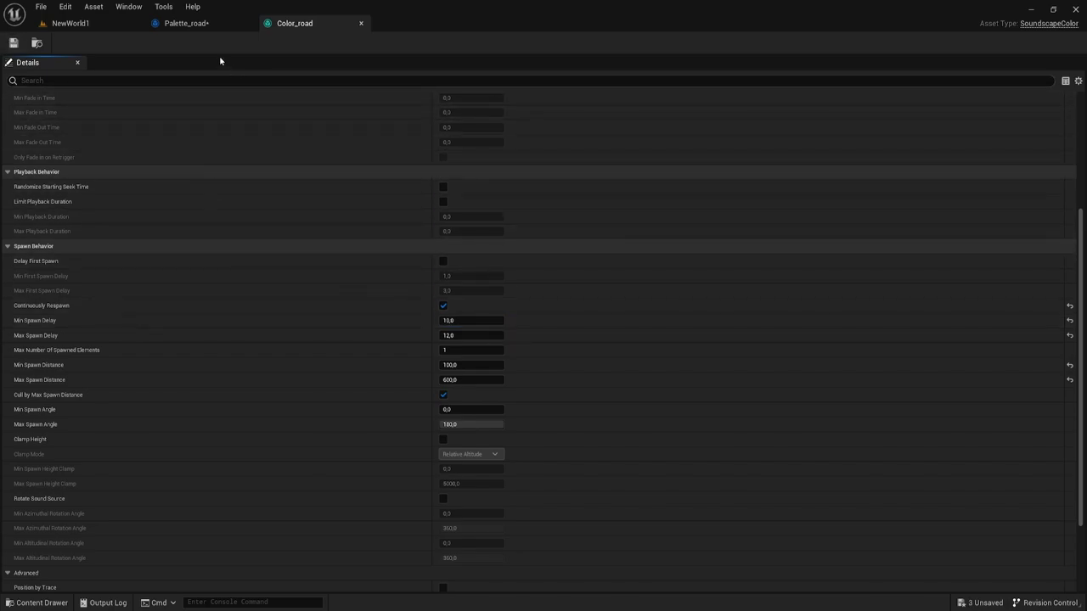
# Close the Color_road editor, set Palette_road's Soundscape Color to Color_road, and close Palette_road.
pyautogui.click(361, 23)
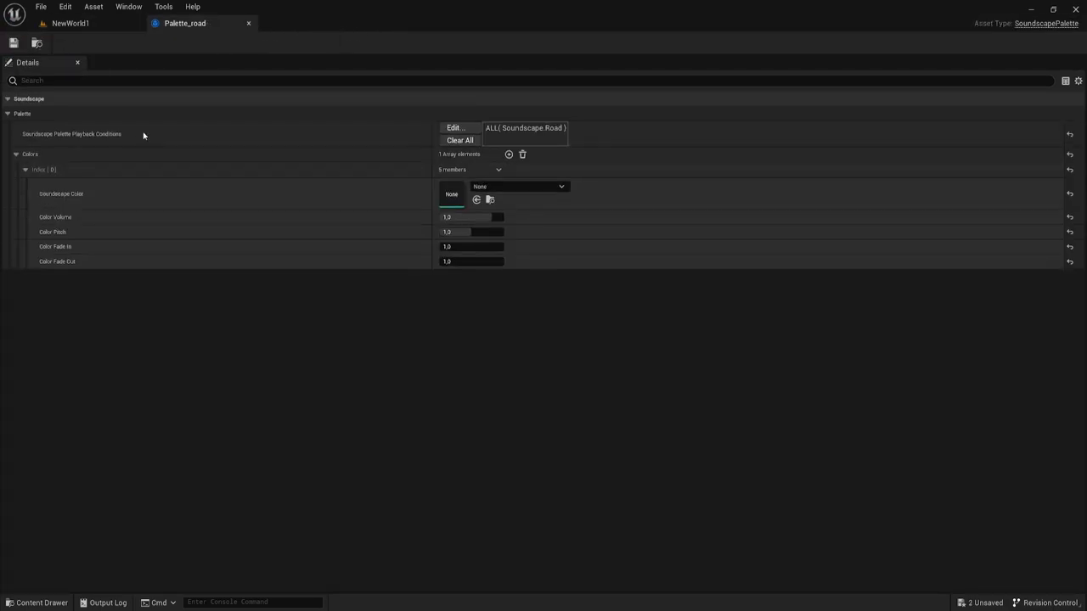
pyautogui.click(492, 187)
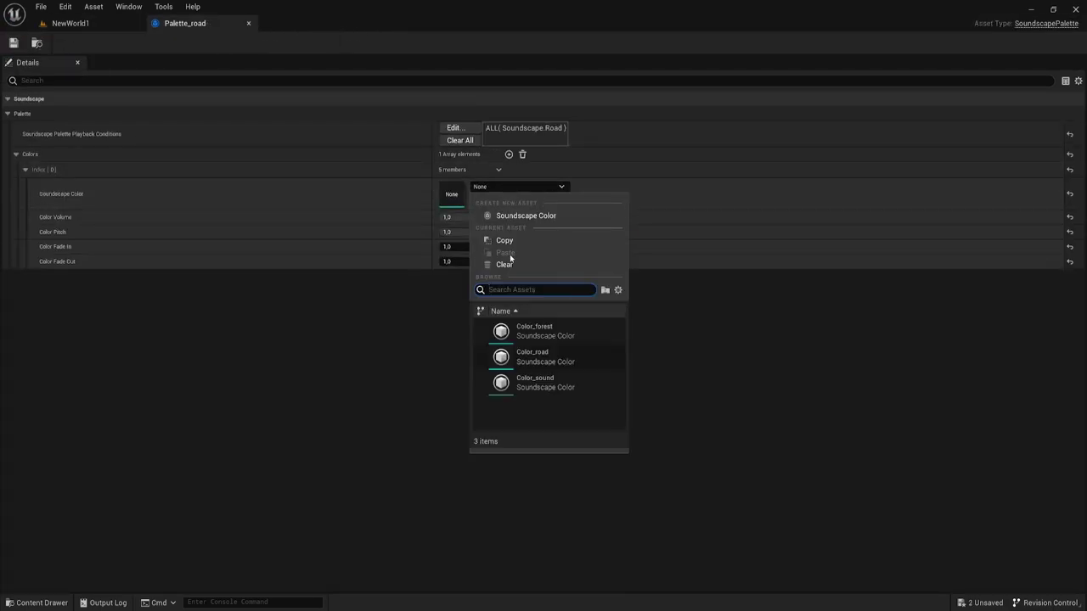
pyautogui.click(563, 366)
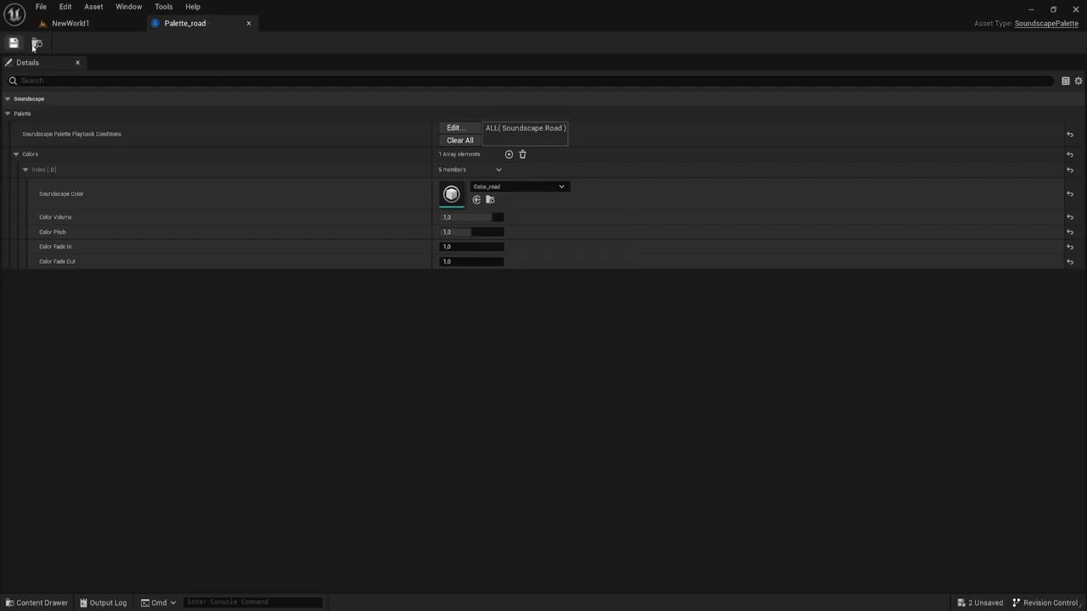
pyautogui.click(248, 24)
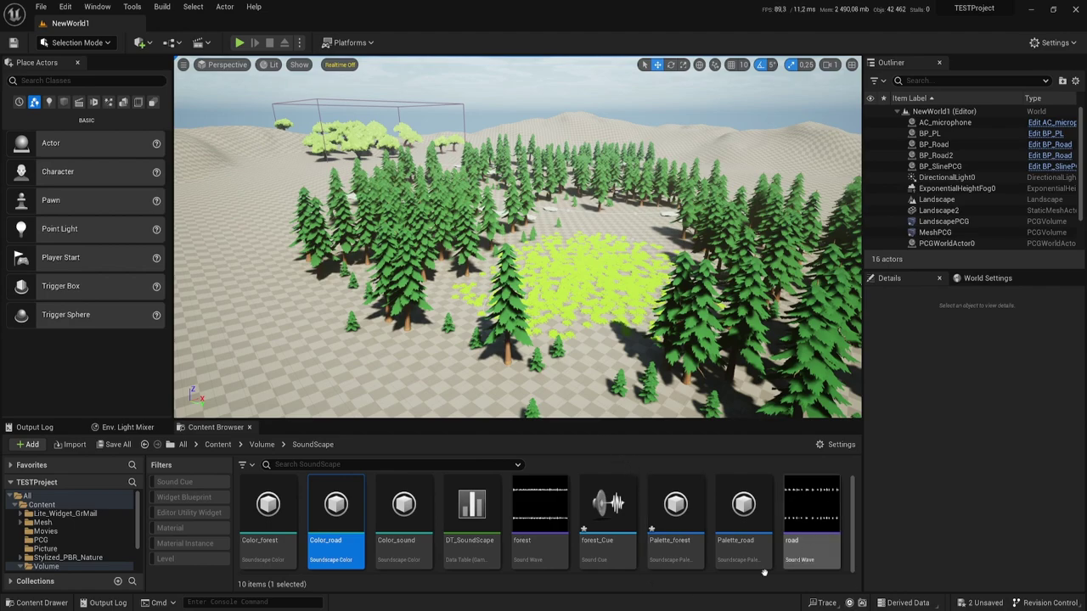
# Save all unsaved content, including forest_Cue and Palette_forest.
pyautogui.moveTo(519, 515)
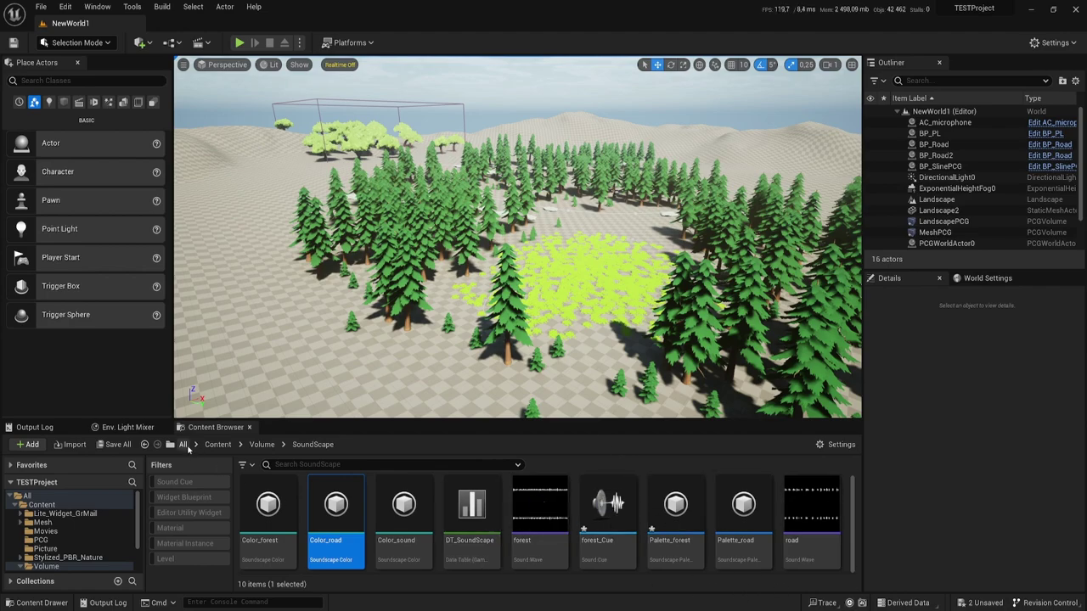
pyautogui.click(112, 444)
pyautogui.click(624, 435)
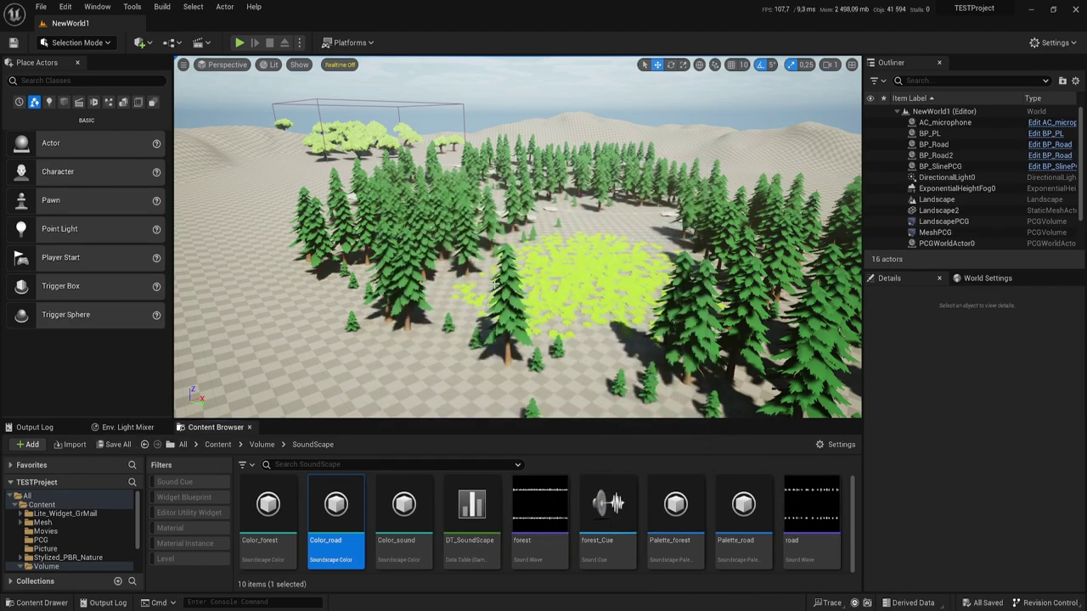
pyautogui.moveTo(567, 257); pyautogui.dragTo(567, 257, button='right')
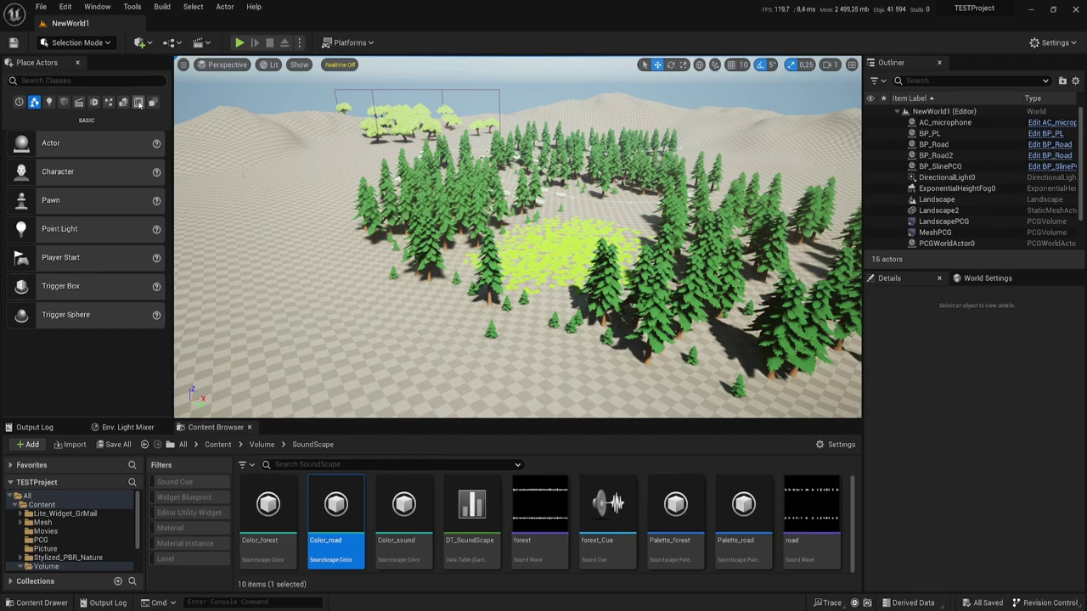
# Show the Volumes category in Place Actors and scroll down to Trigger Volume.
pyautogui.click(139, 103)
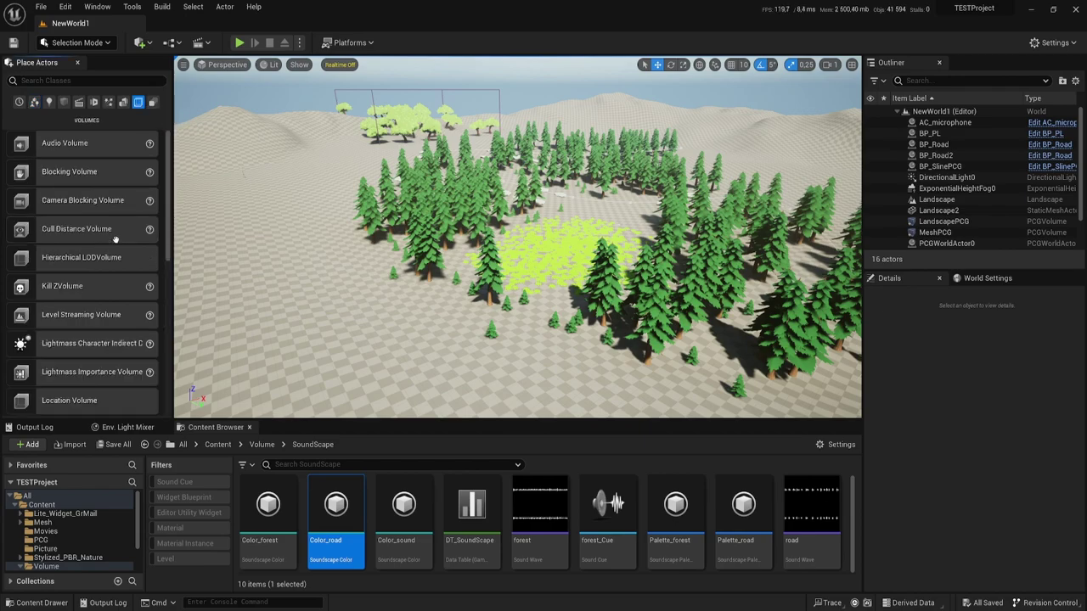
pyautogui.scroll(-3, 108, 285)
pyautogui.scroll(-2, 108, 285)
pyautogui.scroll(-2, 98, 297)
pyautogui.scroll(-2, 85, 323)
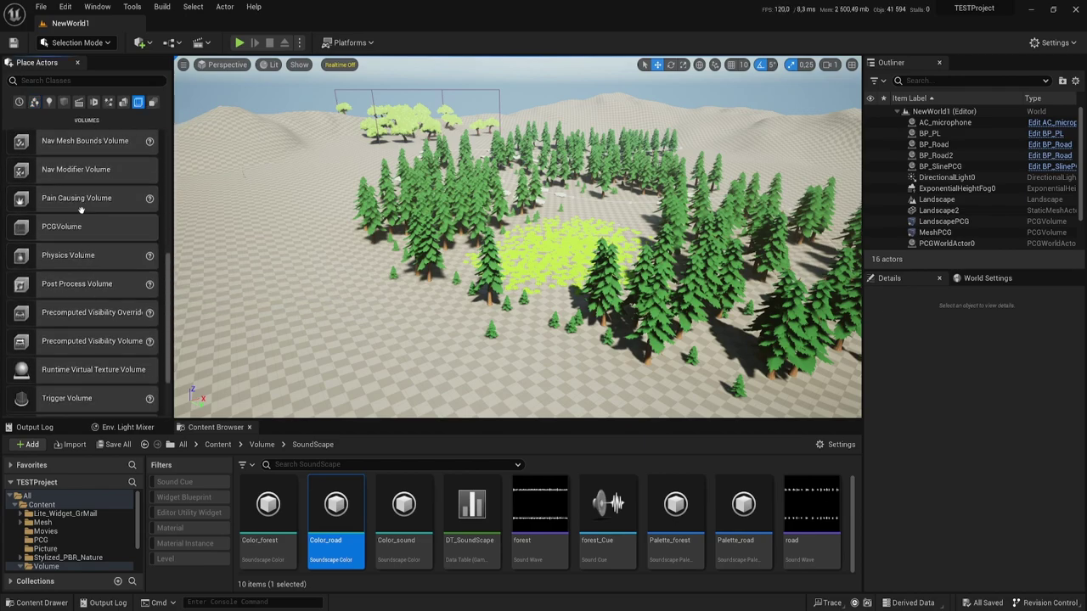
# Place a Trigger Volume in the level and scale it up toward 48.25 × 44.5 × 15.5.
pyautogui.moveTo(64, 363); pyautogui.dragTo(435, 318)
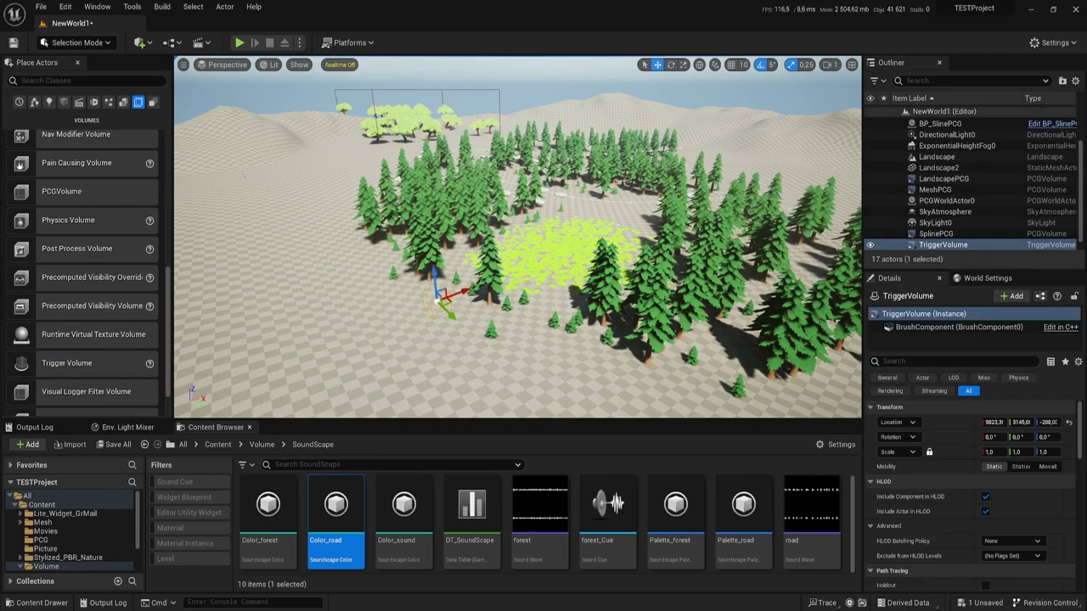
pyautogui.press('r')
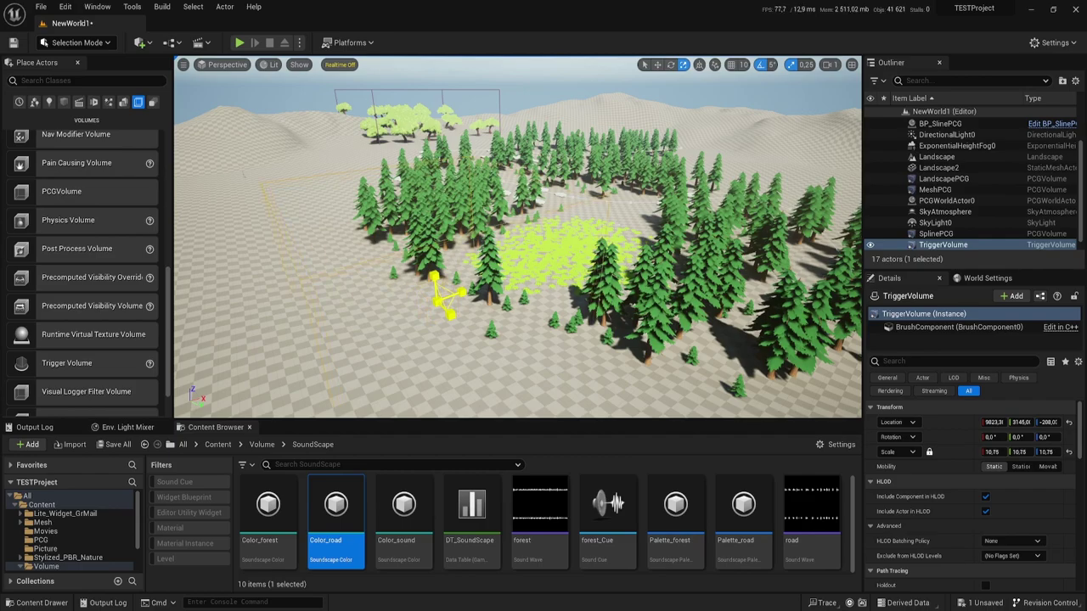
pyautogui.moveTo(442, 293); pyautogui.dragTo(475, 267)
pyautogui.moveTo(518, 340); pyautogui.dragTo(543, 289)
pyautogui.moveTo(517, 238); pyautogui.dragTo(475, 255)
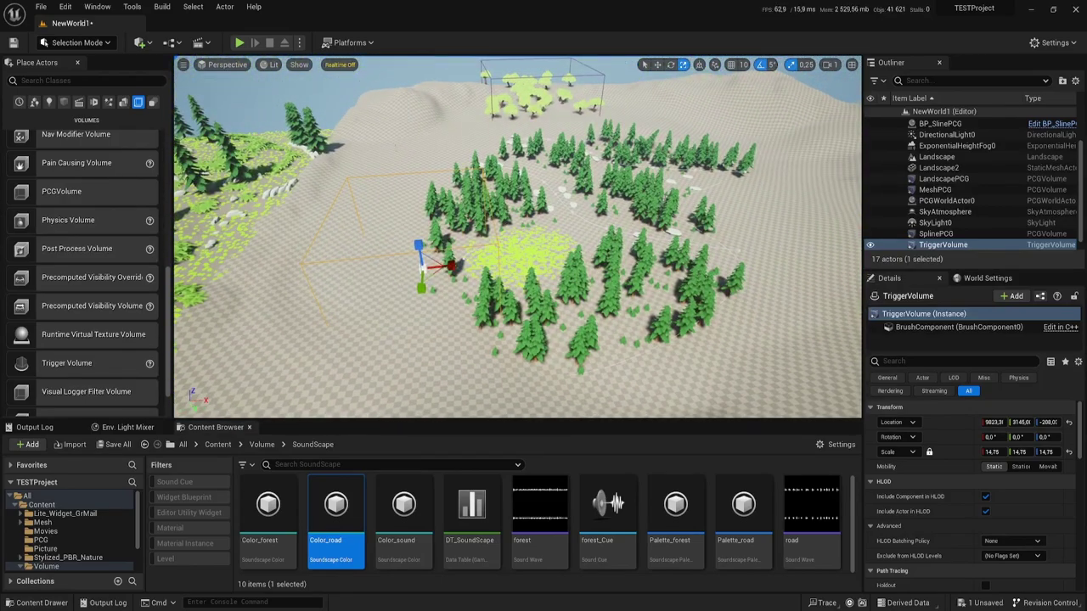
# Move the trigger volume along X and Y until it is centred over the forest ring.
pyautogui.press('w')
pyautogui.moveTo(443, 264)
pyautogui.mouseDown()
pyautogui.moveTo(608, 256)
pyautogui.moveTo(576, 253)
pyautogui.moveTo(582, 272)
pyautogui.mouseUp()
pyautogui.press('r')
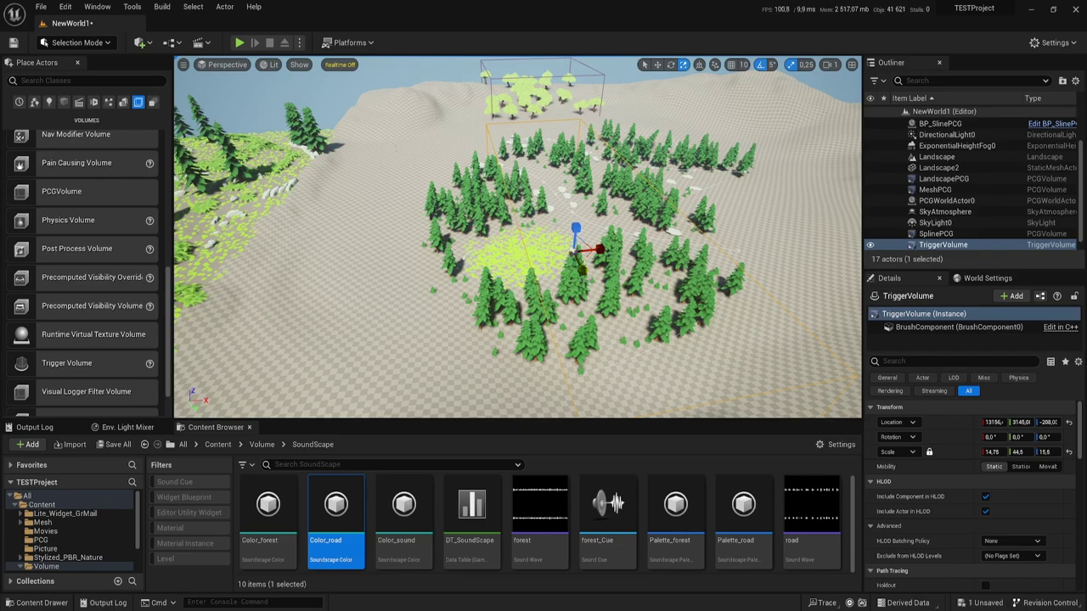
pyautogui.press('w')
pyautogui.moveTo(584, 272); pyautogui.dragTo(564, 234)
pyautogui.press('r')
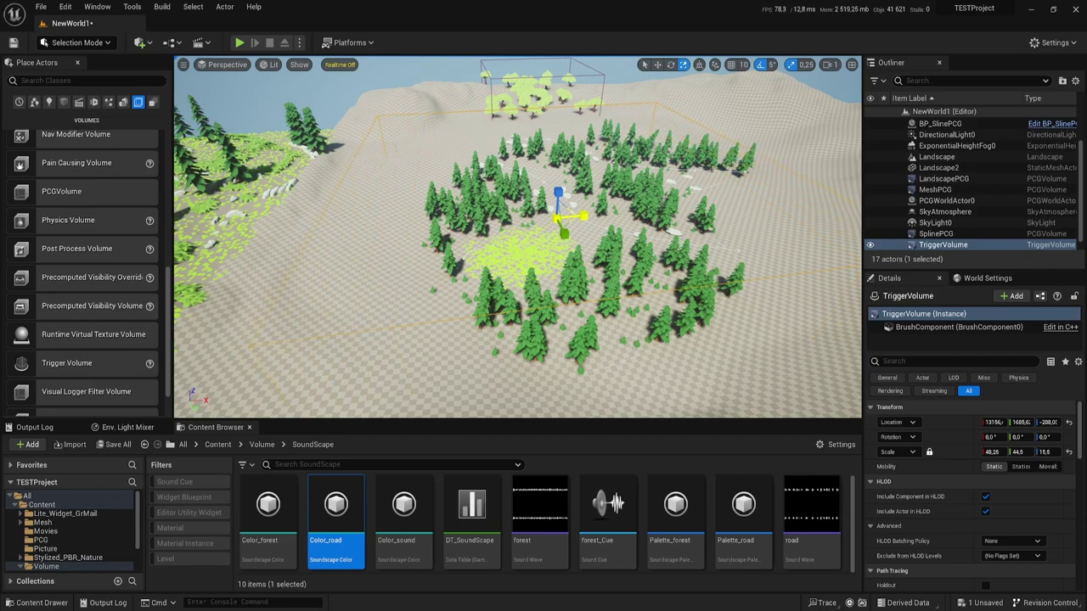
pyautogui.press('w')
pyautogui.moveTo(571, 217)
pyautogui.mouseDown()
pyautogui.moveTo(643, 204)
pyautogui.moveTo(639, 194)
pyautogui.mouseUp()
pyautogui.moveTo(639, 193); pyautogui.dragTo(679, 212, button='right')
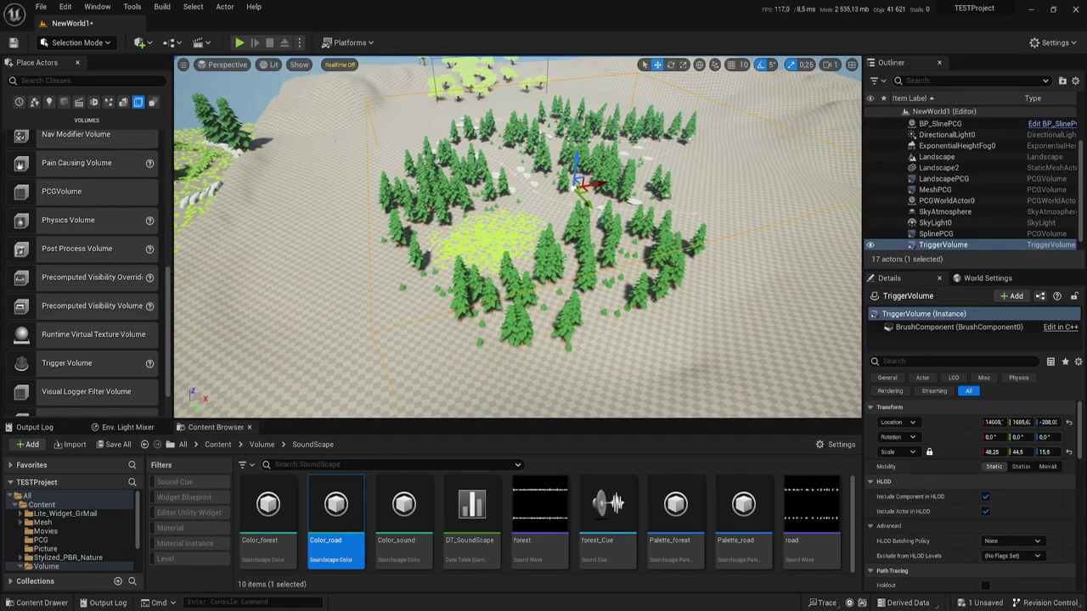
pyautogui.moveTo(652, 259); pyautogui.dragTo(652, 237, button='right')
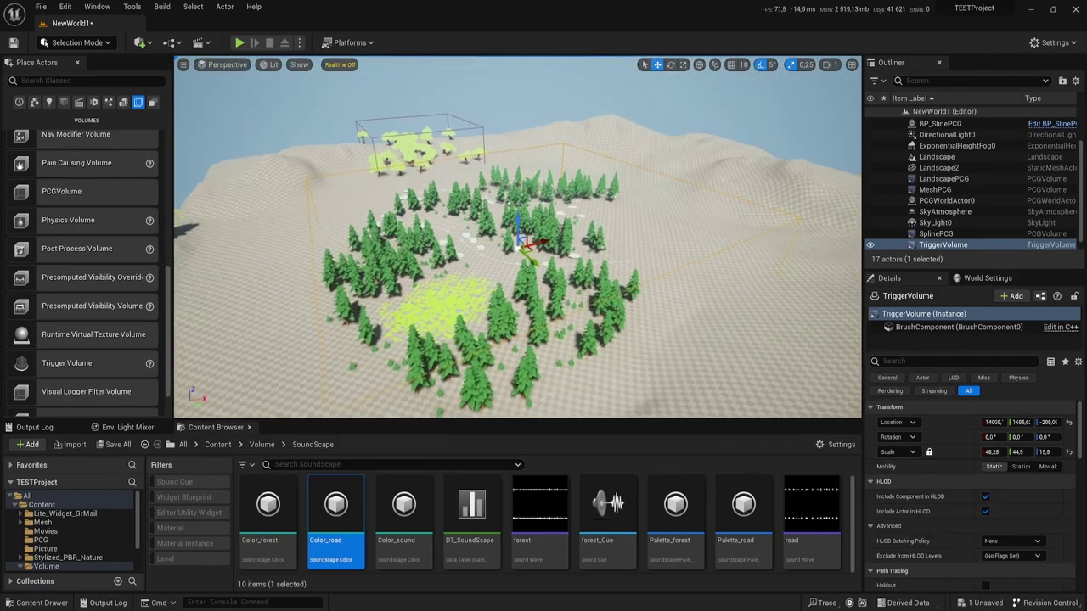
# Change the TriggerVolume's Brush Shape to CylinderBuilder.
pyautogui.scroll(-5, 961, 515)
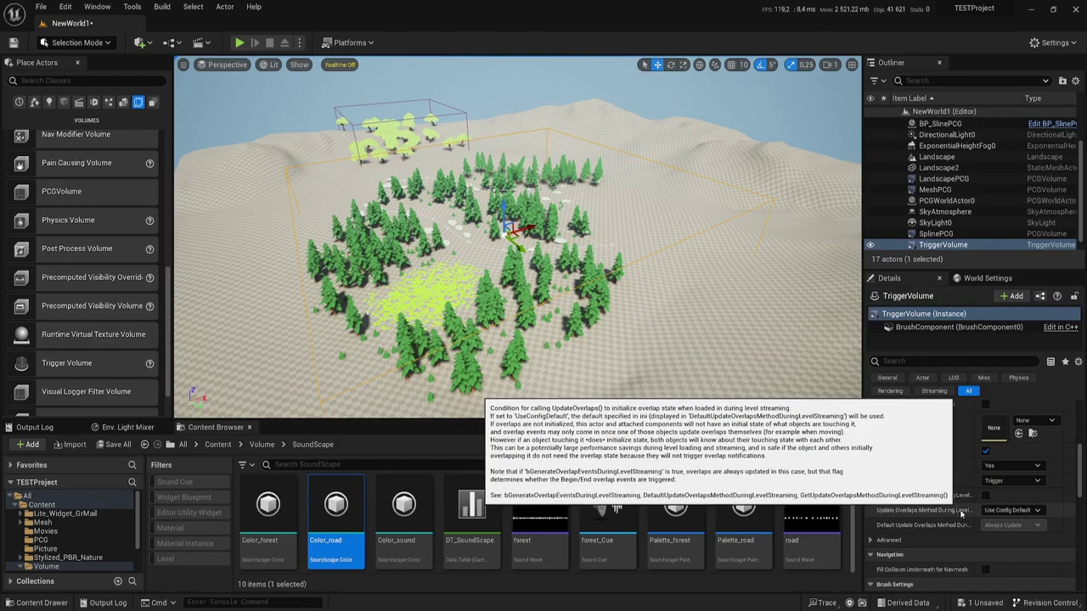
pyautogui.scroll(-5, 961, 515)
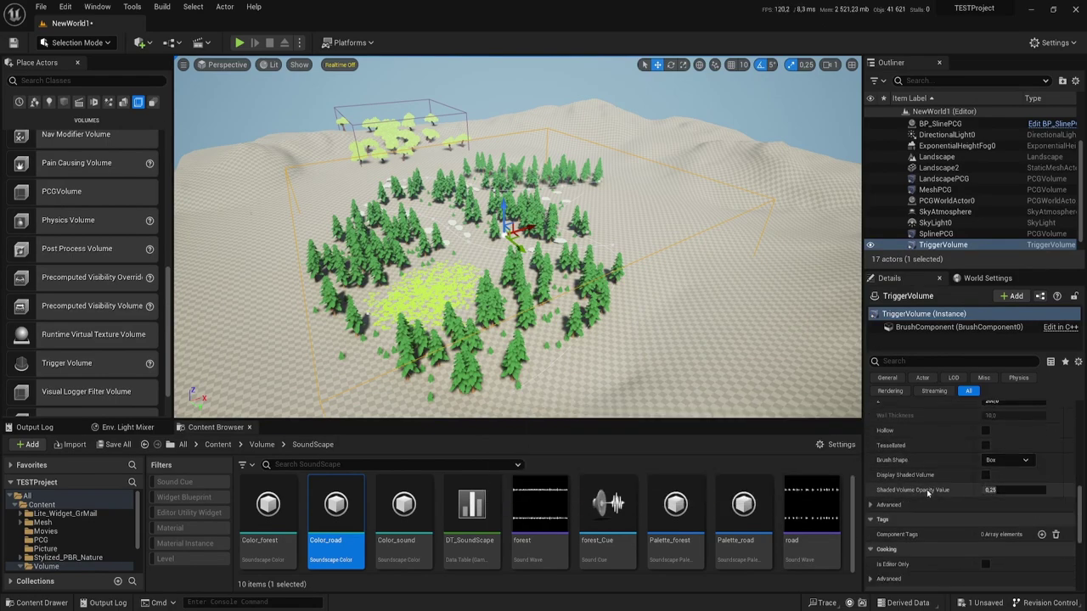
pyautogui.scroll(3, 928, 493)
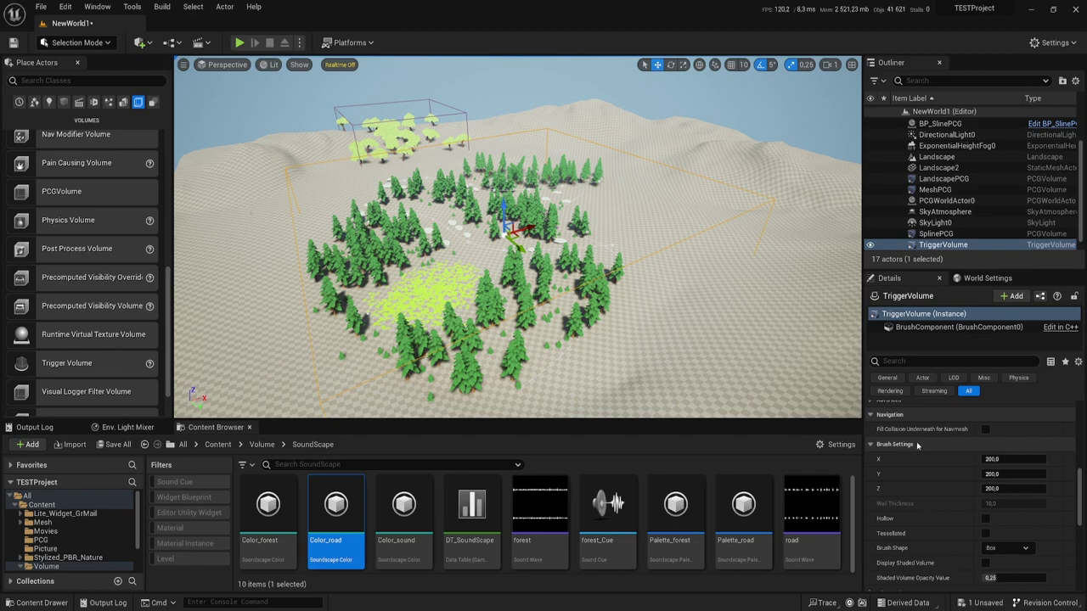
pyautogui.scroll(-2, 916, 441)
pyautogui.click(1014, 478)
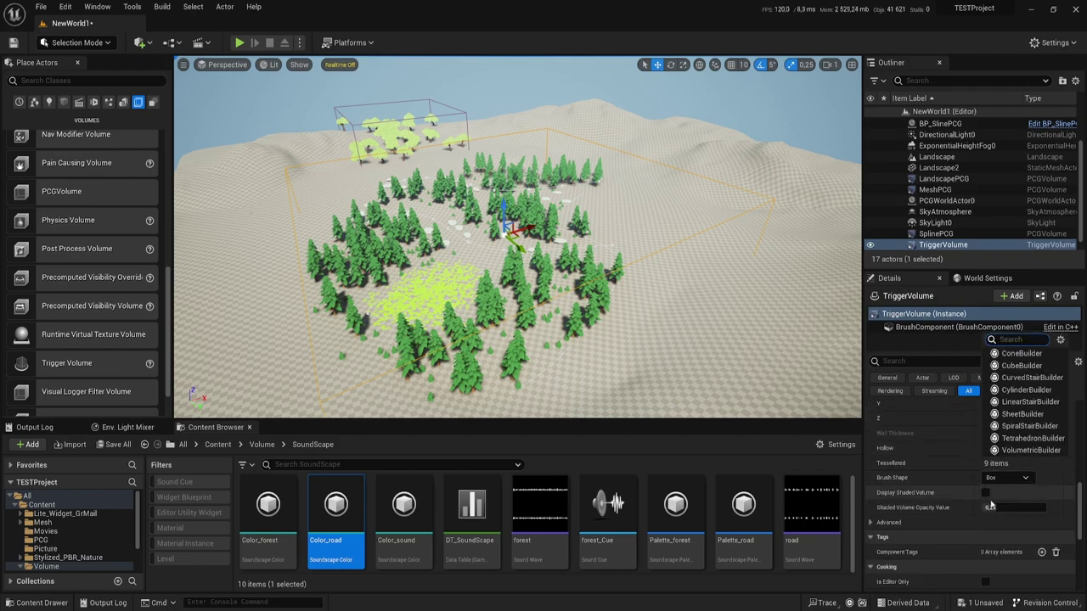
pyautogui.click(1013, 478)
pyautogui.click(1010, 478)
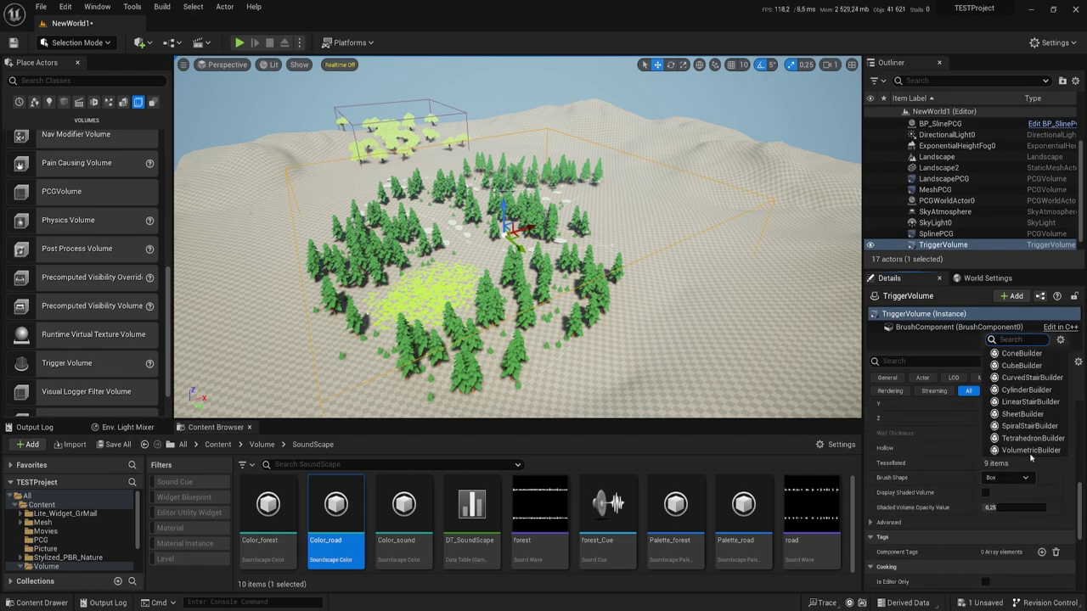
pyautogui.click(1024, 391)
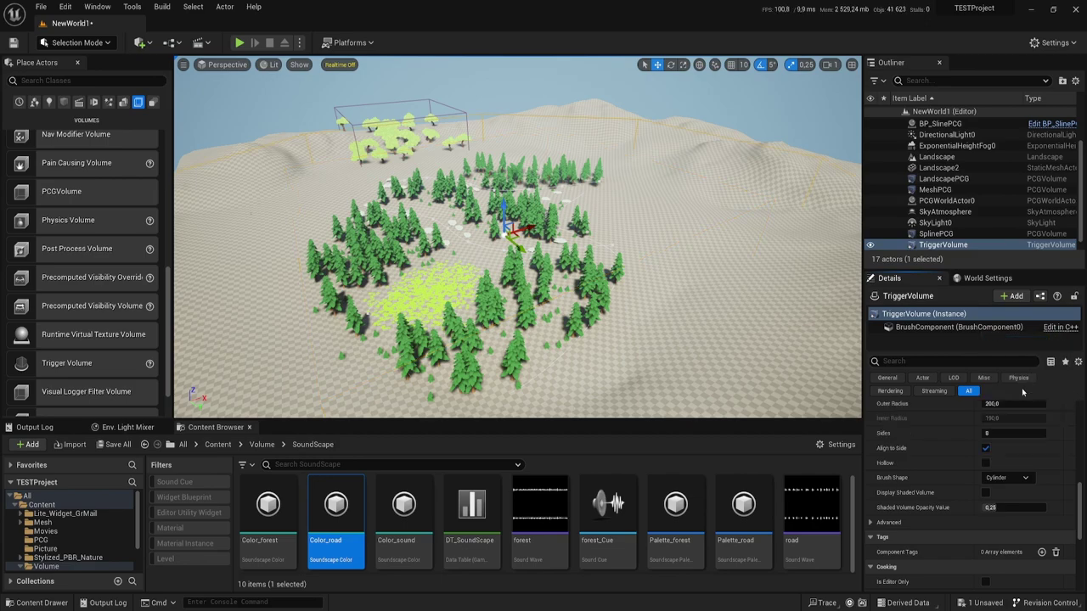
# Reduce the cylinder's outer radius to about 97.59, then place a second Trigger Volume left of the forest.
pyautogui.moveTo(324, 205); pyautogui.dragTo(325, 205, button='right')
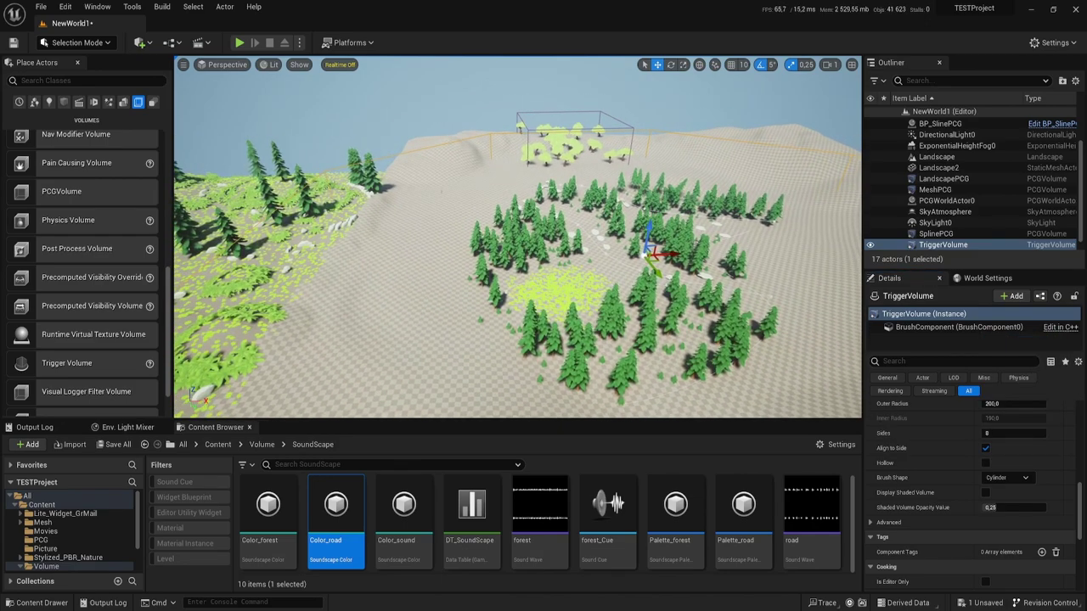
pyautogui.scroll(2, 993, 435)
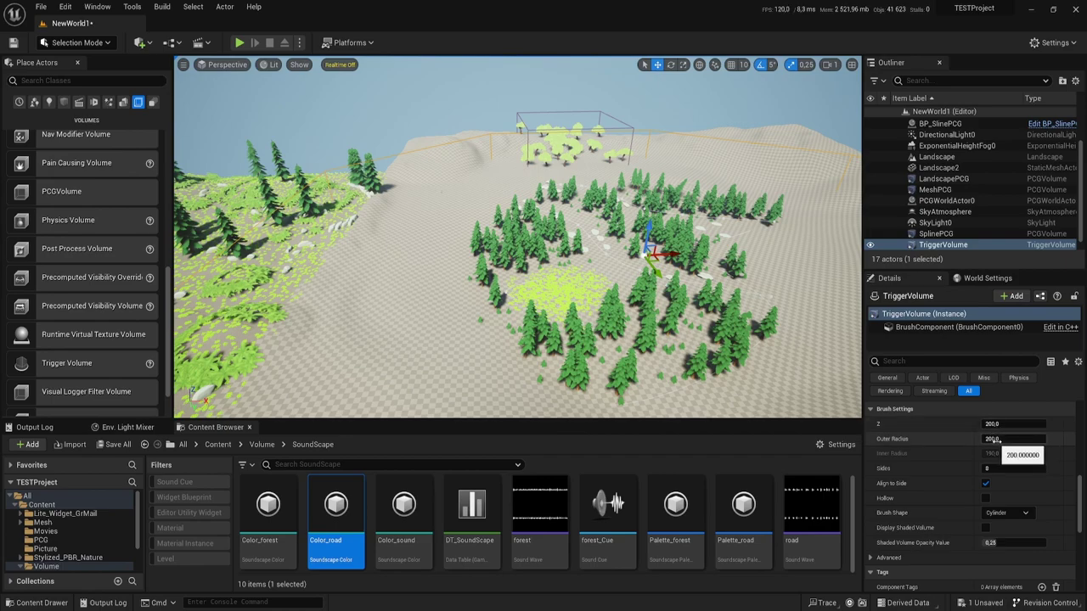
pyautogui.moveTo(1009, 439); pyautogui.dragTo(989, 439)
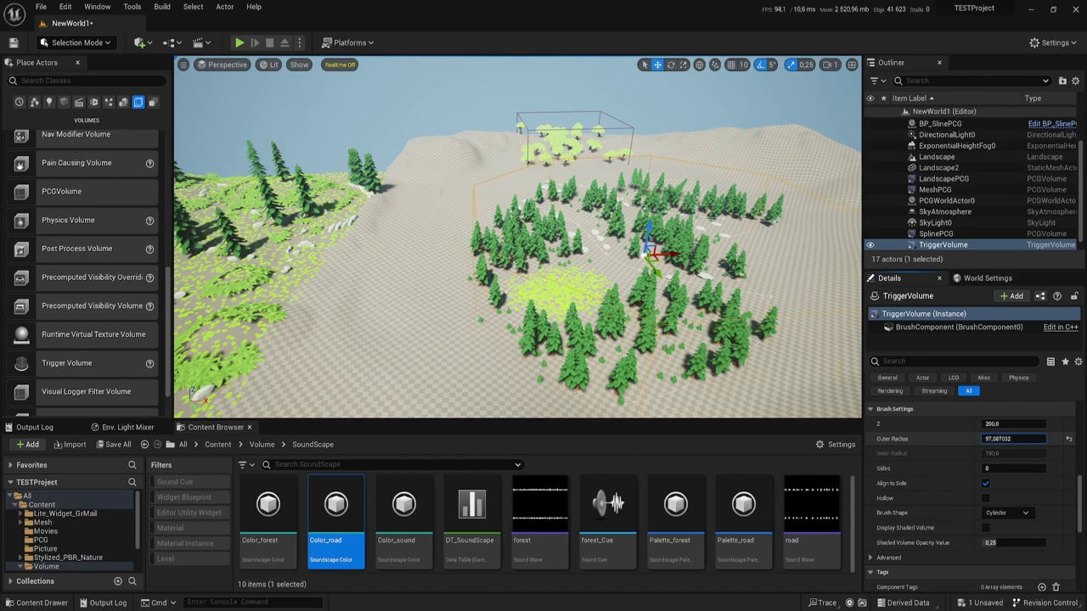
pyautogui.moveTo(518, 255)
pyautogui.mouseDown(button='right')
pyautogui.moveTo(612, 255)
pyautogui.moveTo(442, 254)
pyautogui.mouseUp(button='right')
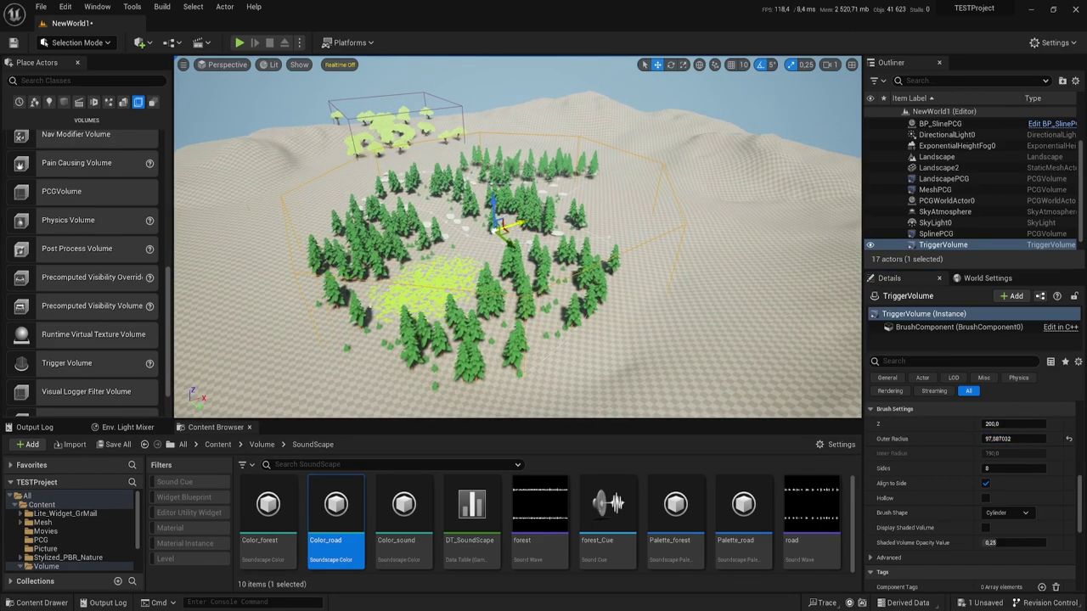
pyautogui.moveTo(510, 222); pyautogui.dragTo(441, 222, button='right')
pyautogui.moveTo(518, 255); pyautogui.dragTo(441, 255, button='right')
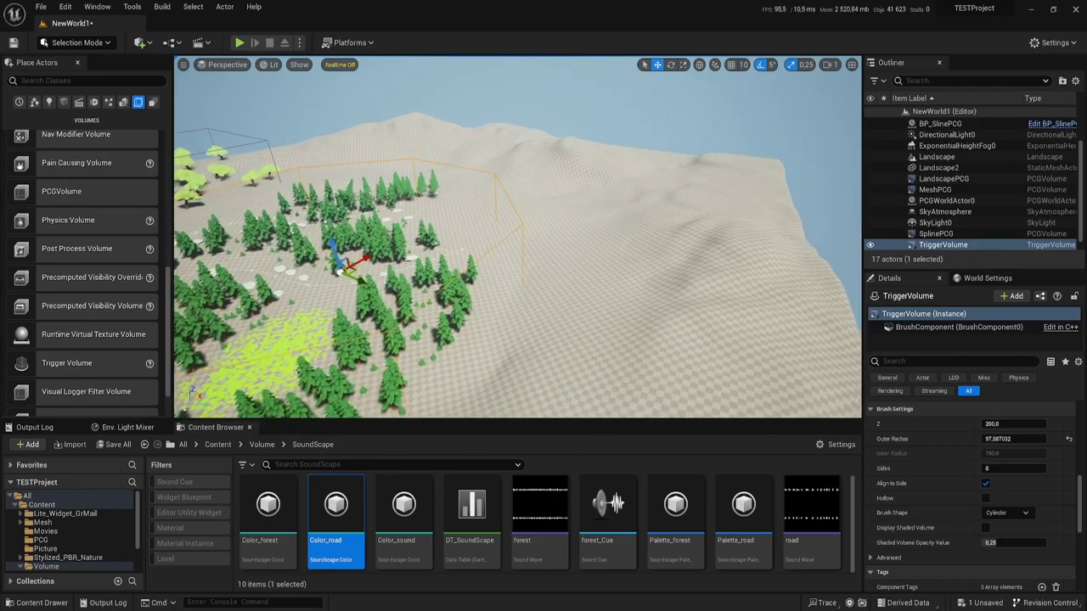
pyautogui.scroll(-3, 518, 238)
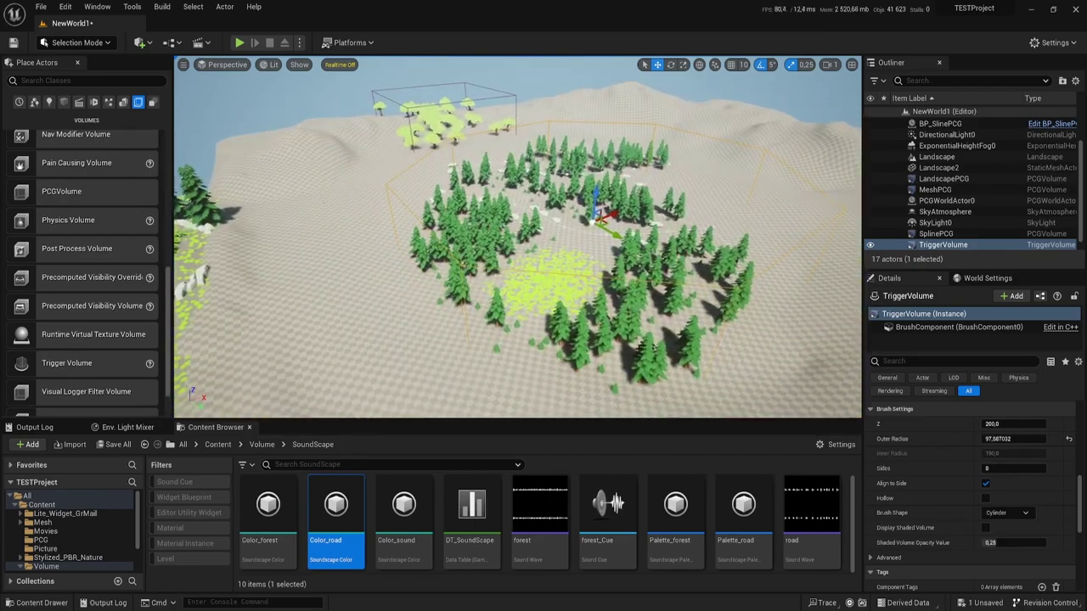
pyautogui.moveTo(517, 238); pyautogui.dragTo(552, 238, button='right')
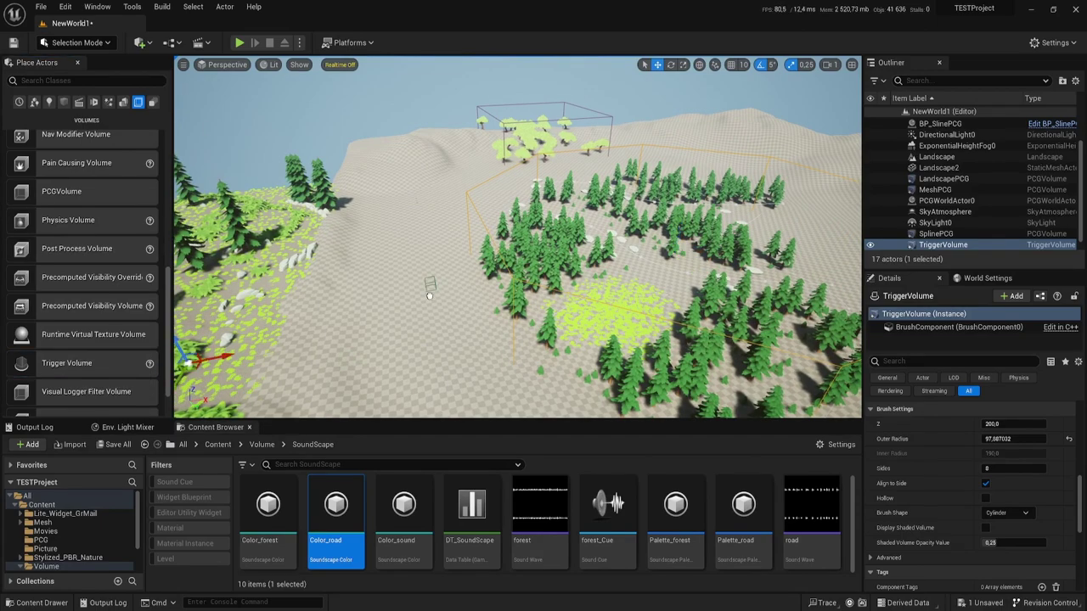
pyautogui.moveTo(76, 364); pyautogui.dragTo(450, 290)
# Switch TriggerVolume2 to scaling mode and frame the camera on it over the open ground.
pyautogui.press('r')
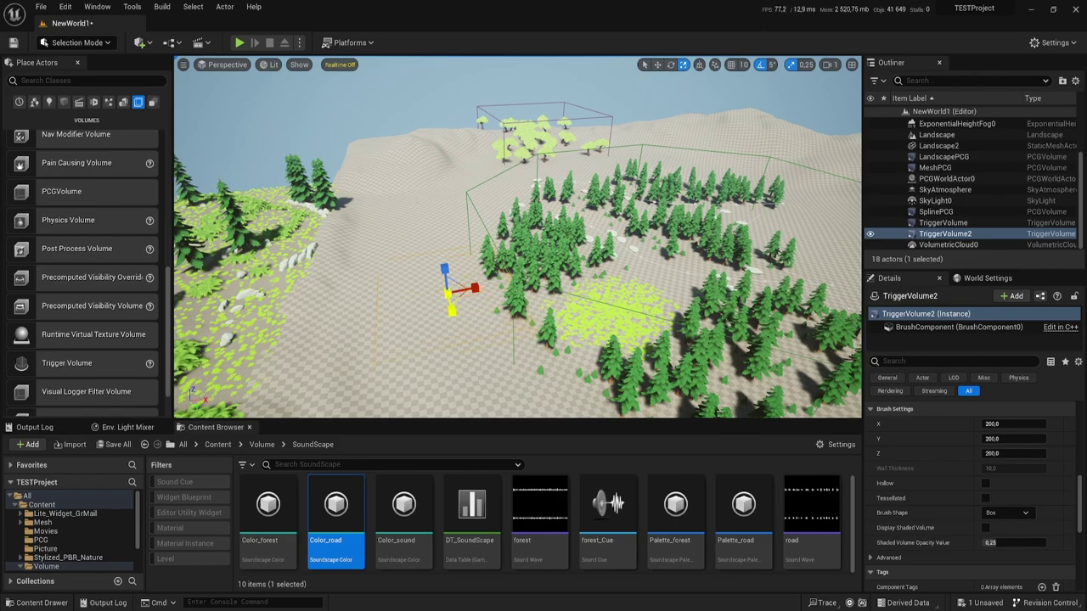
pyautogui.press('f')
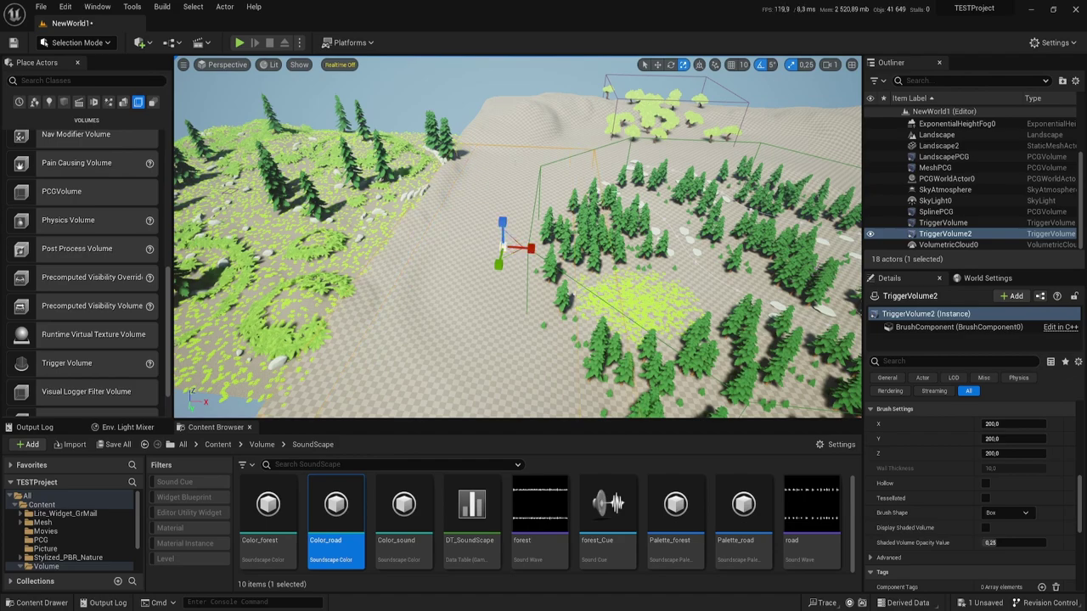
pyautogui.moveTo(509, 254); pyautogui.dragTo(577, 254, button='right')
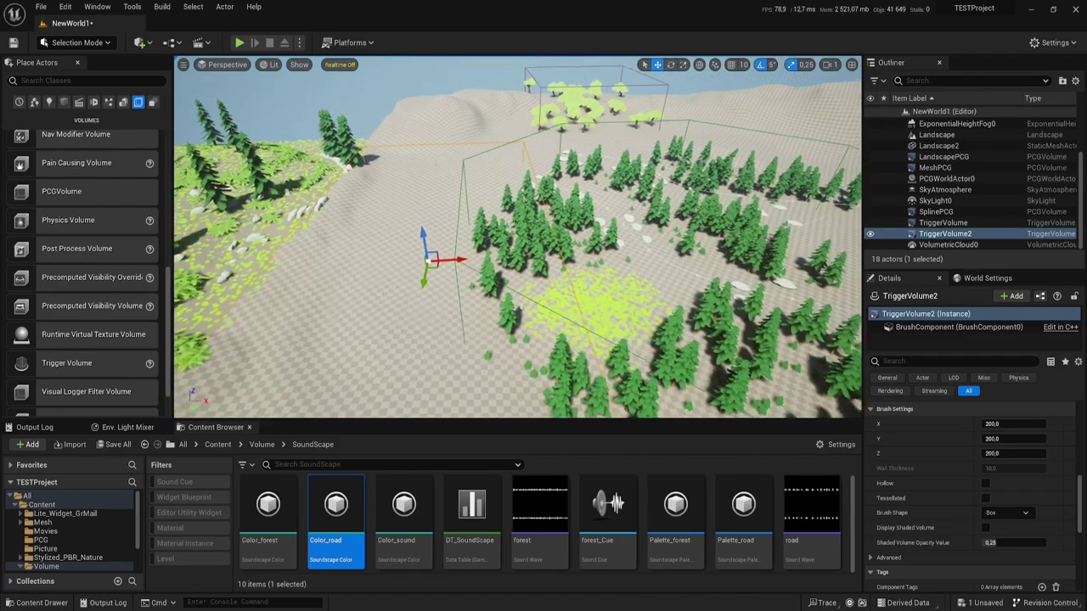
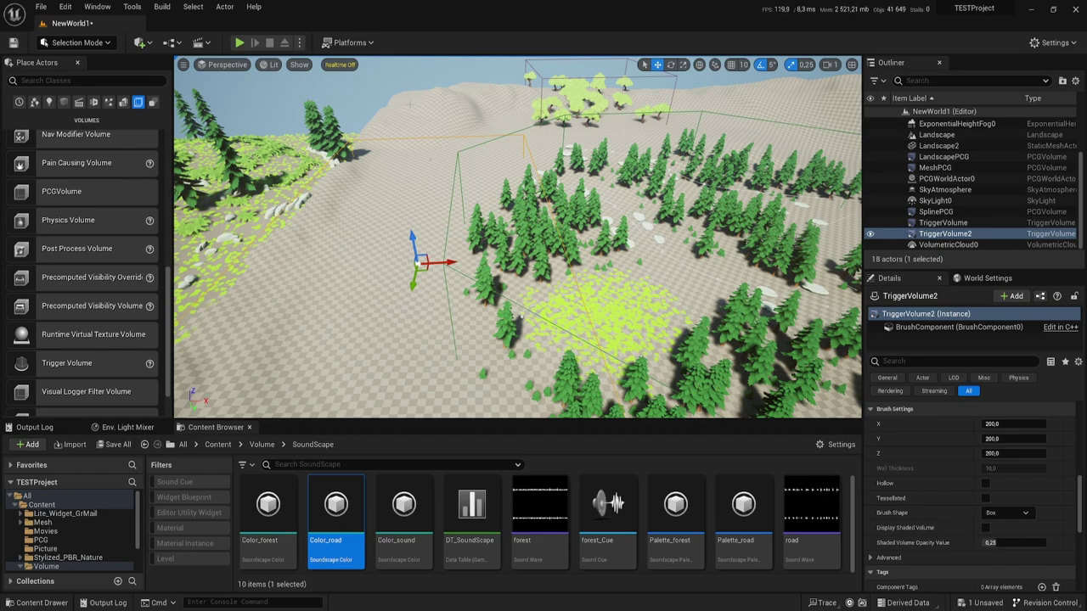
# Inspect the second colour's members in the Palette_forest soundscape palette, then close the palette.
pyautogui.doubleClick(686, 493)
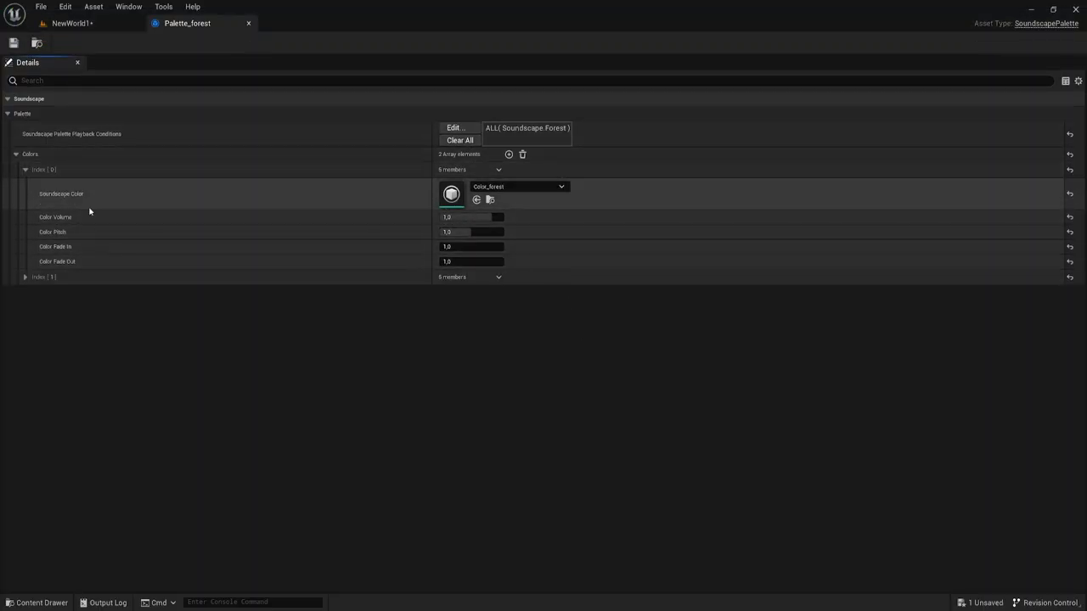
pyautogui.click(25, 277)
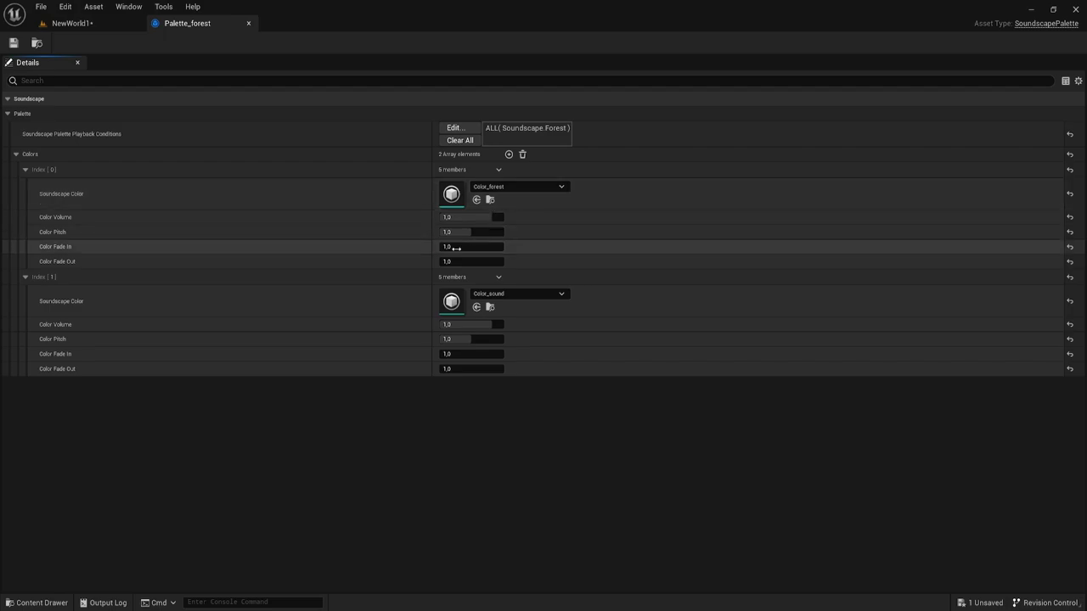
pyautogui.click(250, 23)
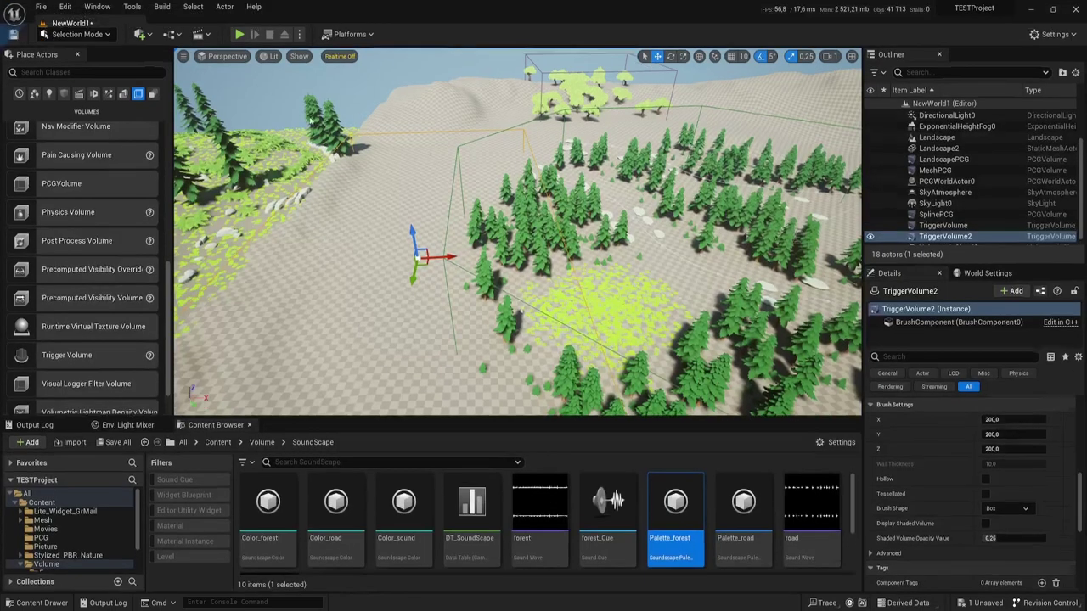
# Fly over the forest to the trigger volume and scale it taller along Z.
pyautogui.moveTo(518, 238)
pyautogui.mouseDown(button='right')
pyautogui.moveTo(518, 281)
pyautogui.moveTo(518, 212)
pyautogui.moveTo(491, 230)
pyautogui.mouseUp(button='right')
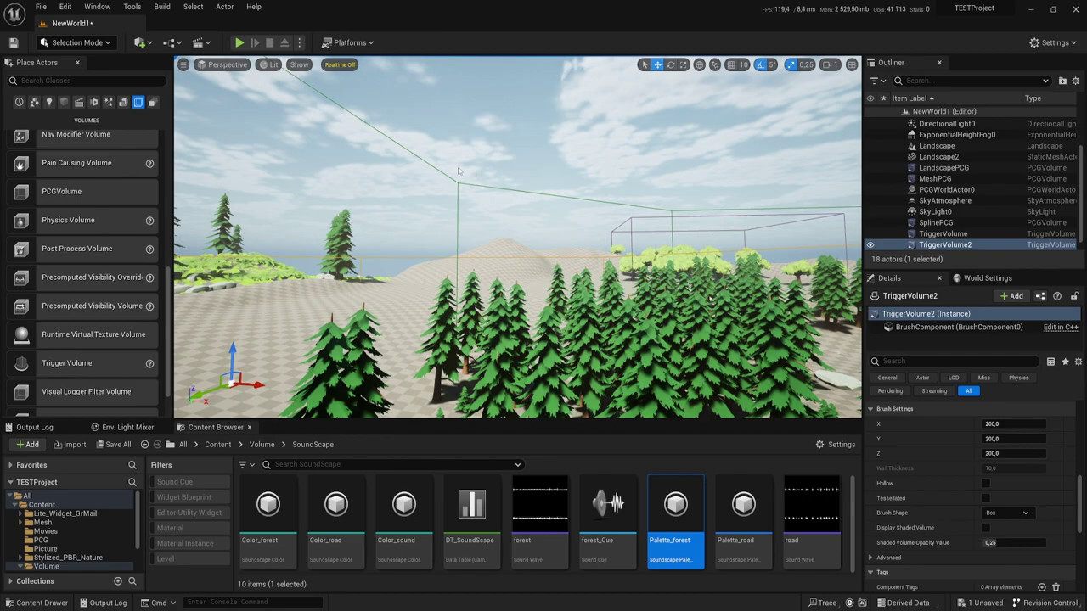
pyautogui.moveTo(564, 199); pyautogui.dragTo(594, 187, button='right')
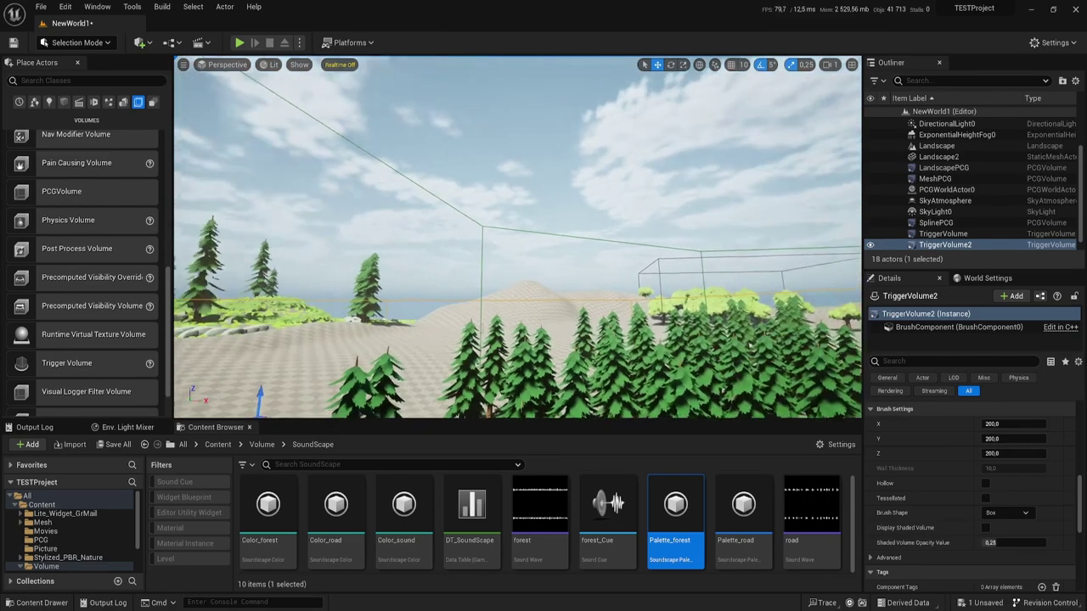
pyautogui.moveTo(442, 230); pyautogui.dragTo(424, 230, button='right')
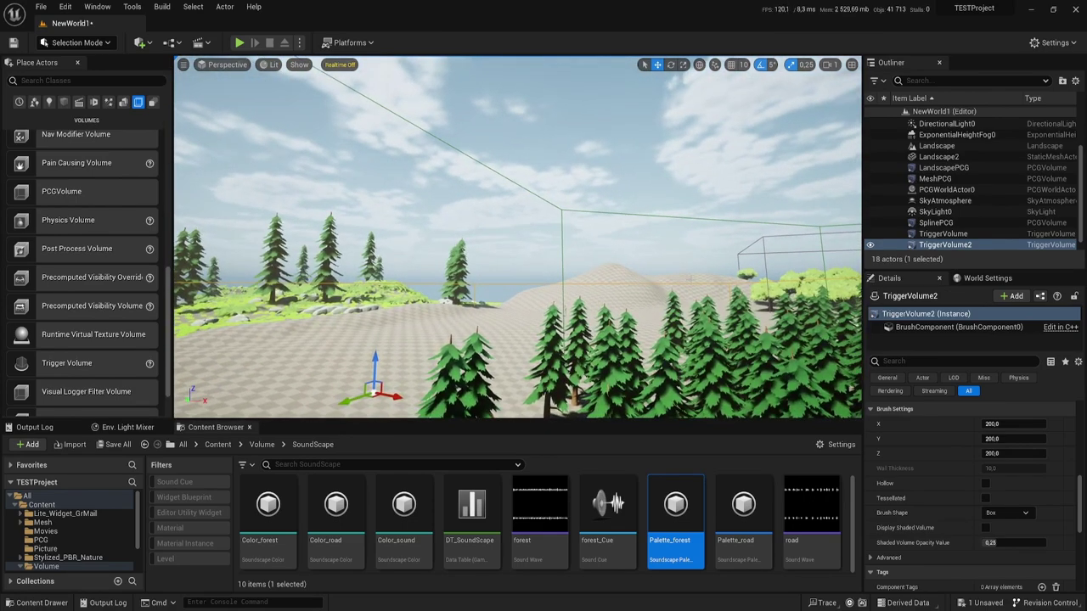
pyautogui.moveTo(701, 323); pyautogui.dragTo(513, 244, button='right')
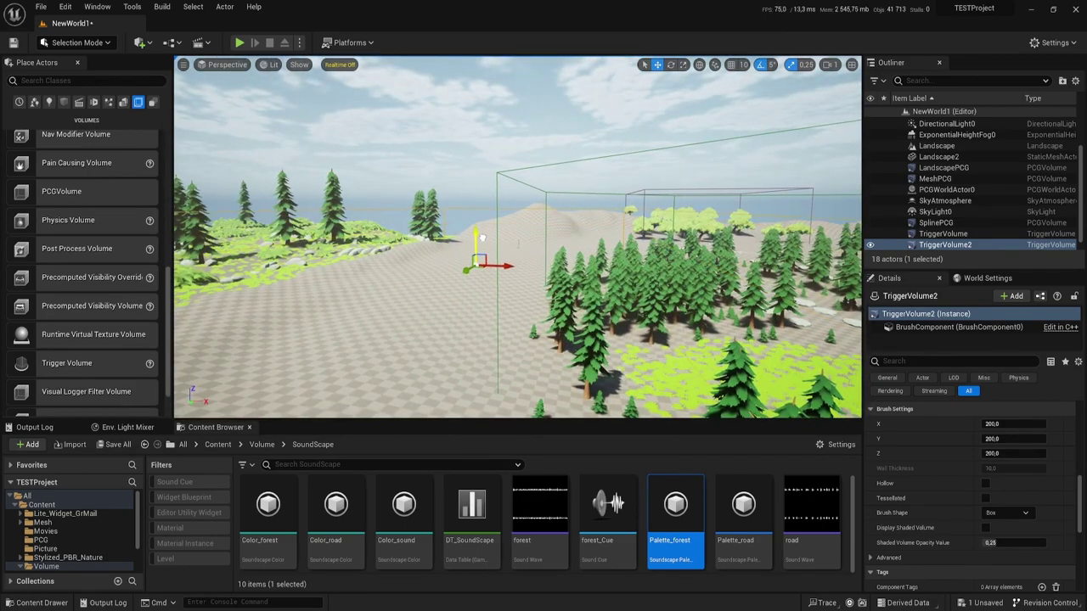
pyautogui.moveTo(481, 238); pyautogui.dragTo(510, 228, button='right')
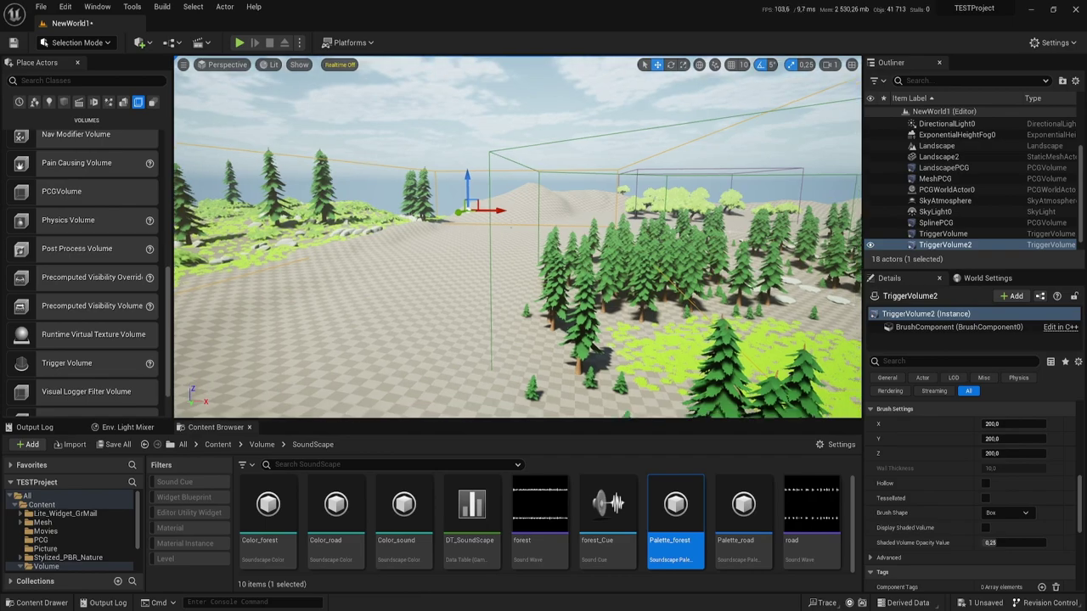
pyautogui.press('r')
pyautogui.moveTo(468, 184); pyautogui.dragTo(467, 185)
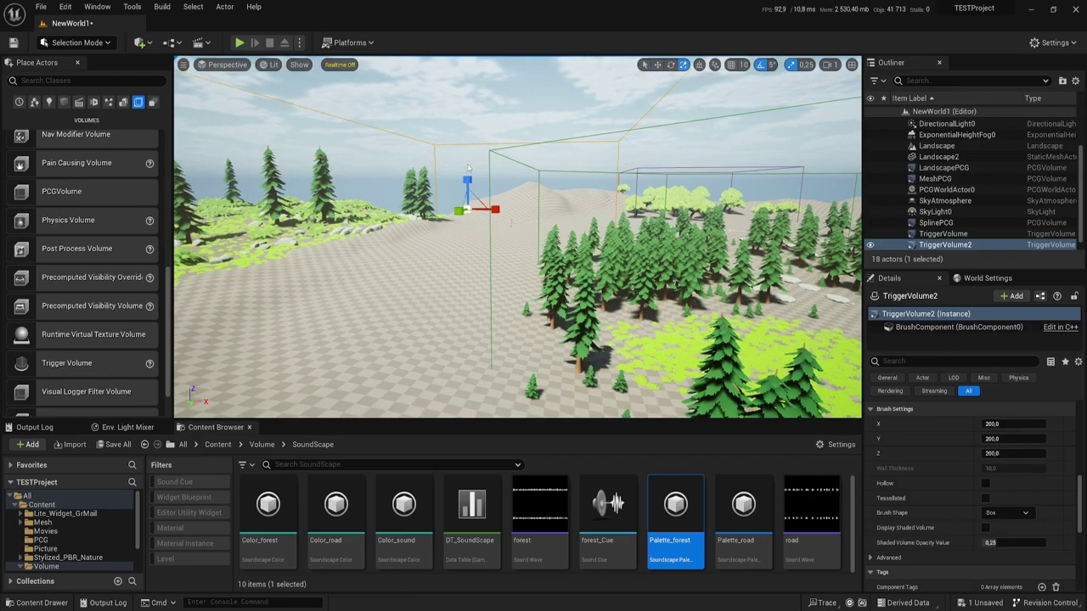
# Move the trigger volume slightly lower along its Z axis.
pyautogui.press('w')
pyautogui.moveTo(468, 184); pyautogui.dragTo(467, 184, button='right')
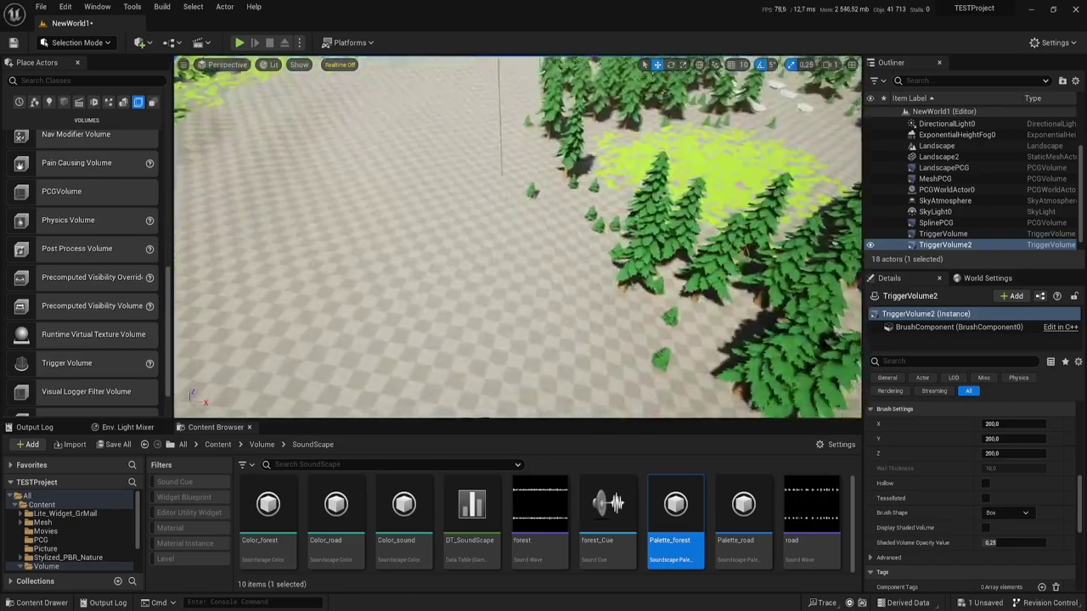
pyautogui.moveTo(444, 208); pyautogui.dragTo(443, 246)
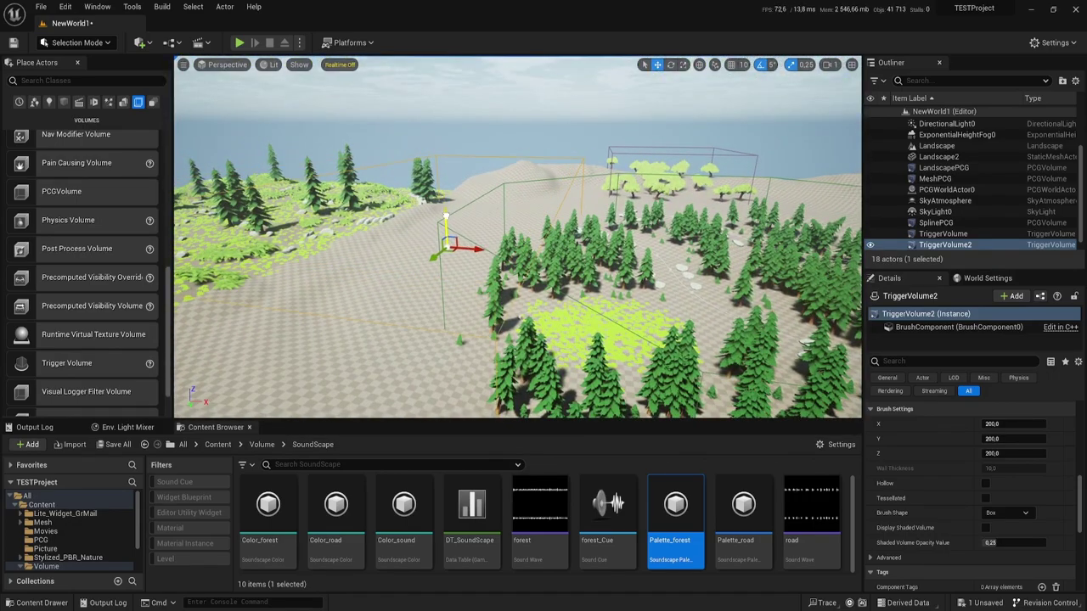
pyautogui.moveTo(444, 240); pyautogui.dragTo(444, 240, button='right')
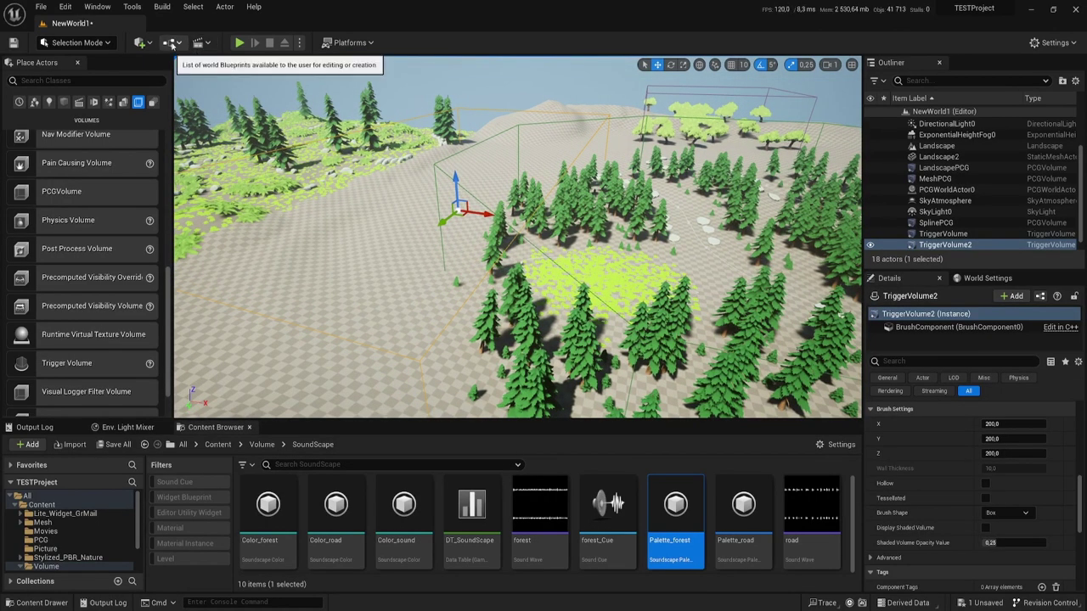
# Open the Level Blueprint and add an On Actor Begin Overlap event for TriggerVolume2.
pyautogui.click(172, 44)
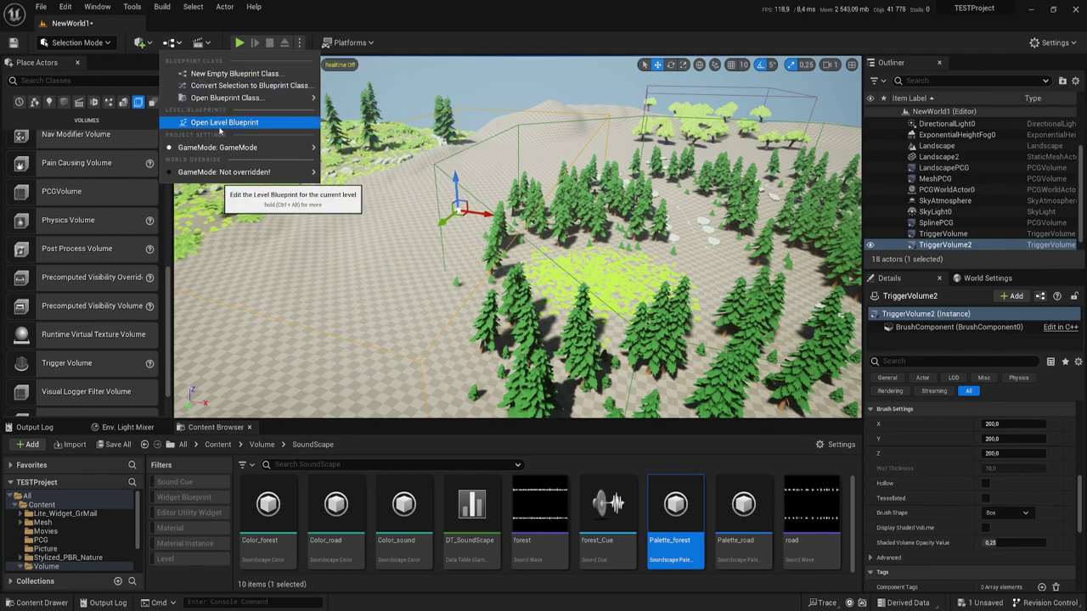
pyautogui.click(190, 123)
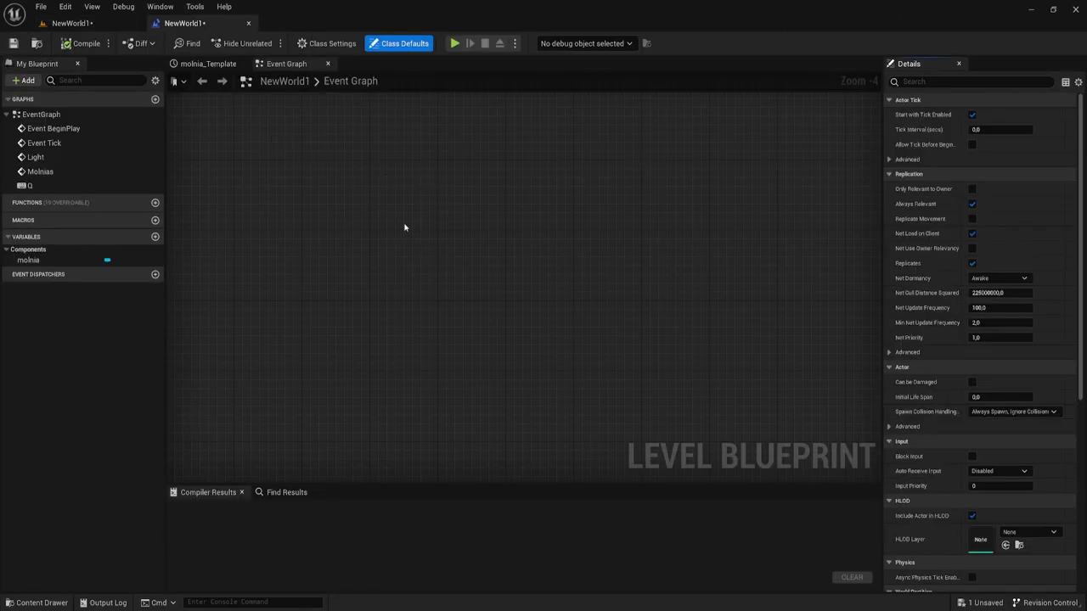
pyautogui.rightClick(361, 212)
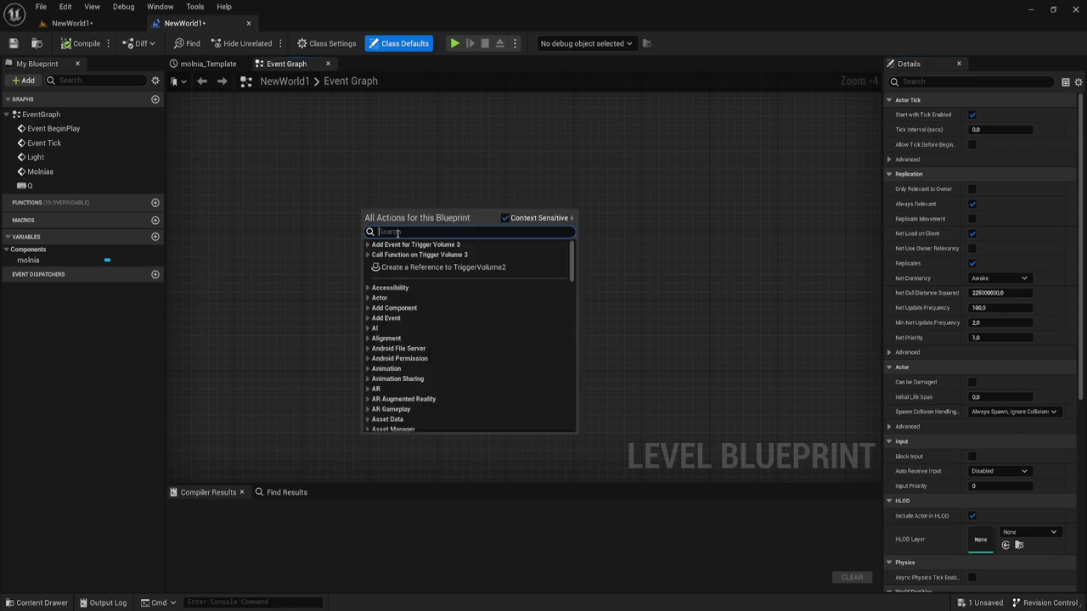
pyautogui.click(367, 245)
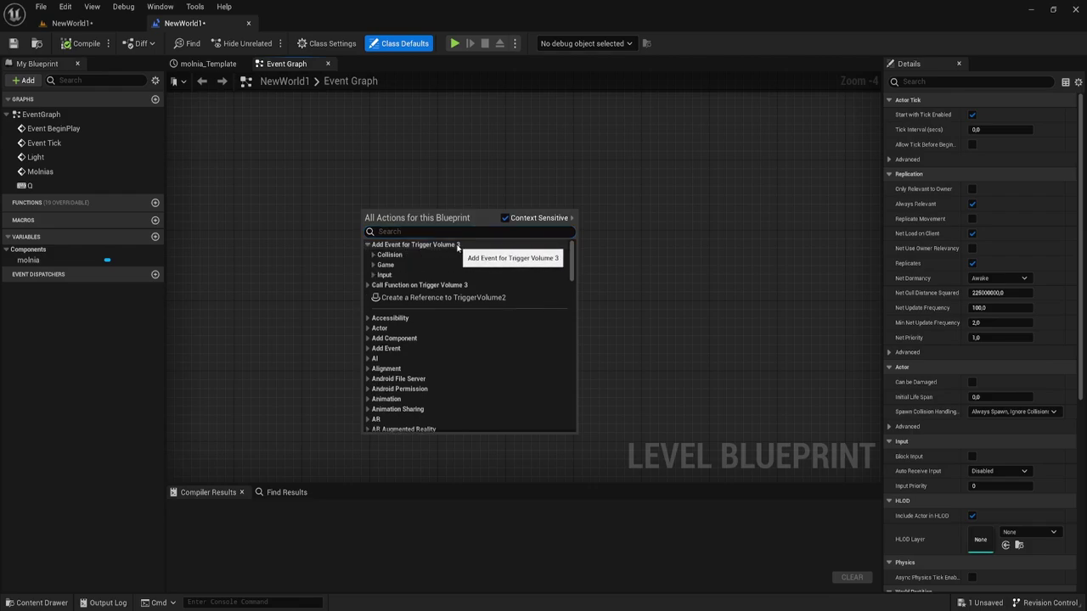
pyautogui.click(373, 256)
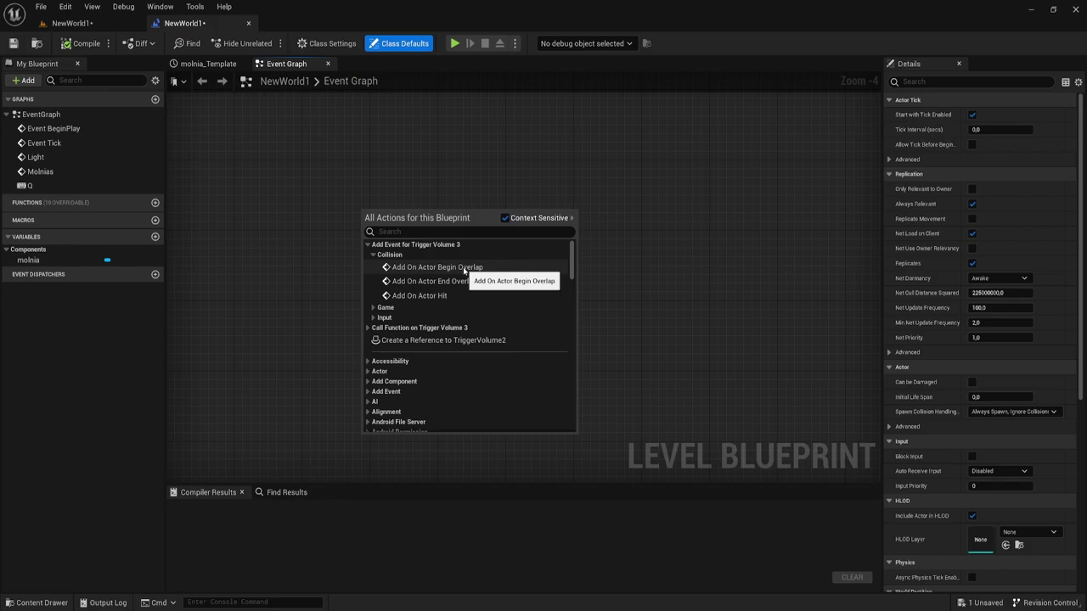
pyautogui.click(464, 268)
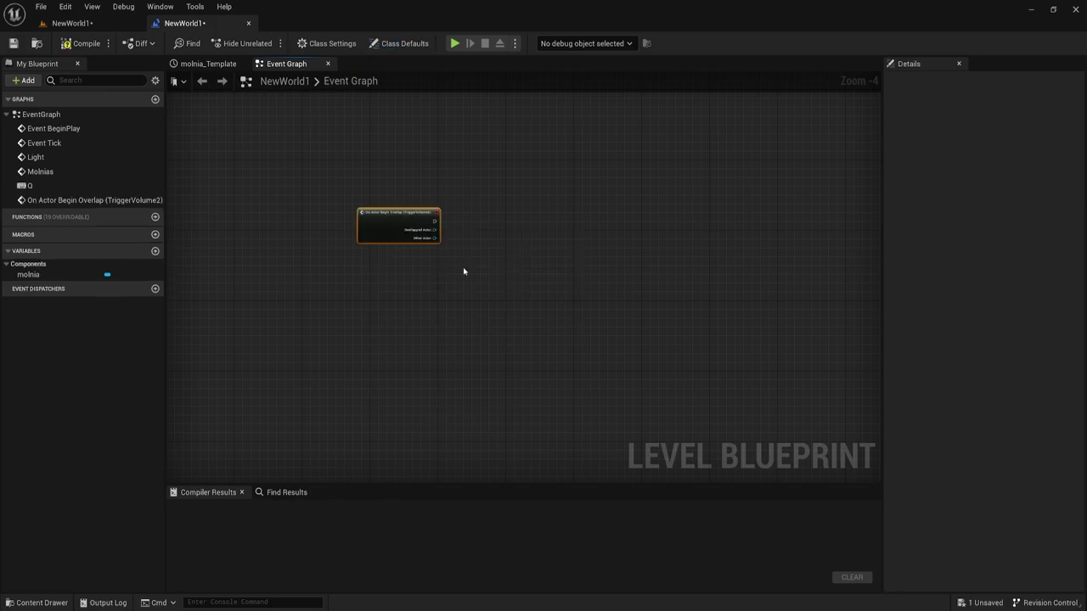
# Add an On Actor End Overlap event for TriggerVolume2 and frame both events.
pyautogui.rightClick(362, 289)
pyautogui.click(368, 319)
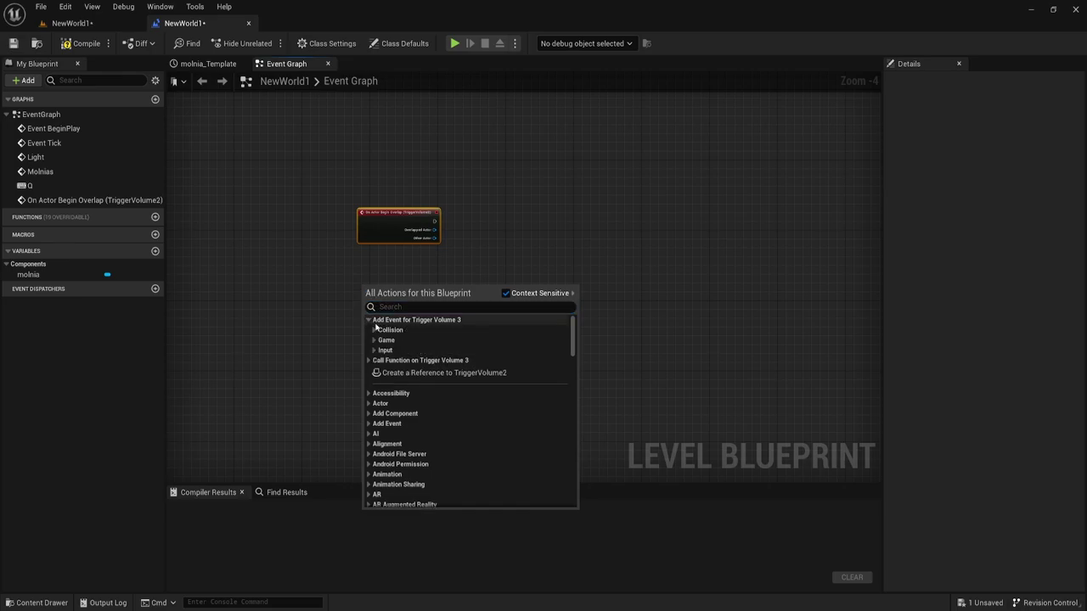
pyautogui.click(374, 330)
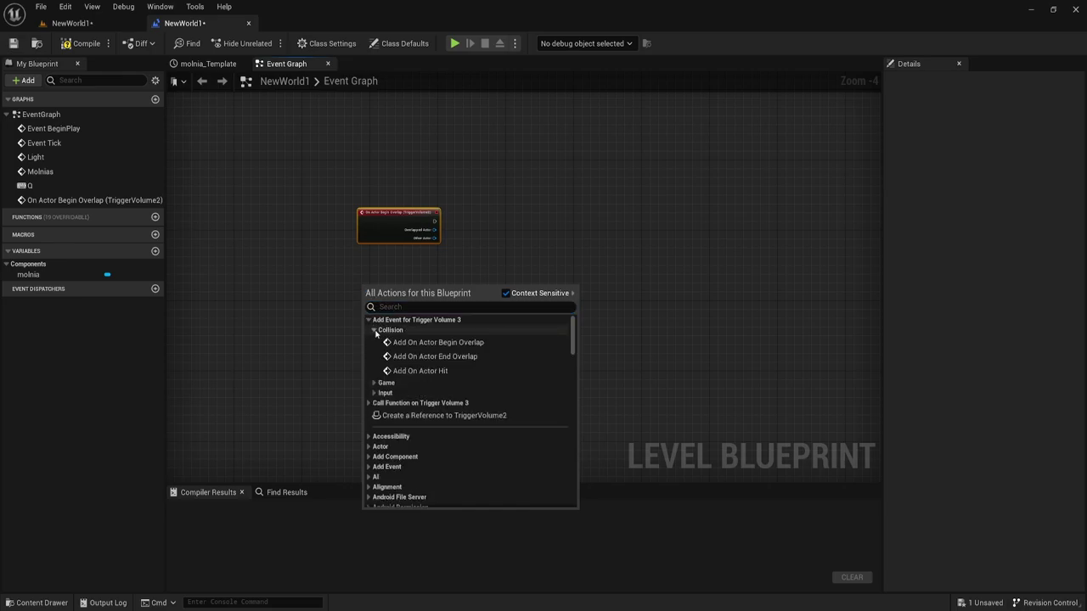
pyautogui.click(447, 357)
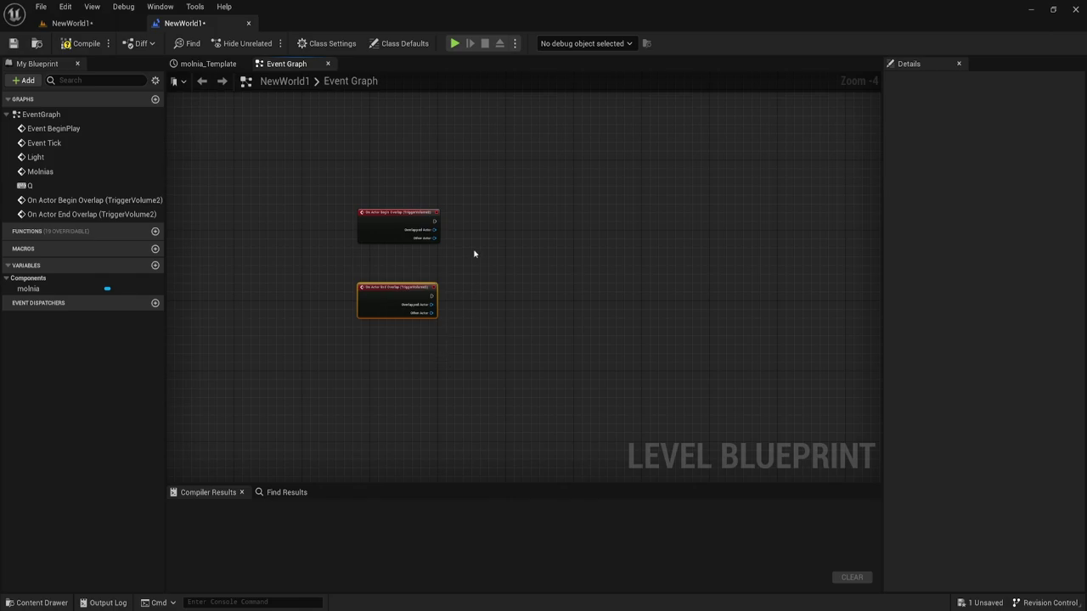
pyautogui.scroll(4, 519, 279)
pyautogui.moveTo(509, 281); pyautogui.dragTo(452, 246, button='right')
# Search 'get soun' and place a Get Soundscape Subsystem node between the two overlap events.
pyautogui.rightClick(345, 272)
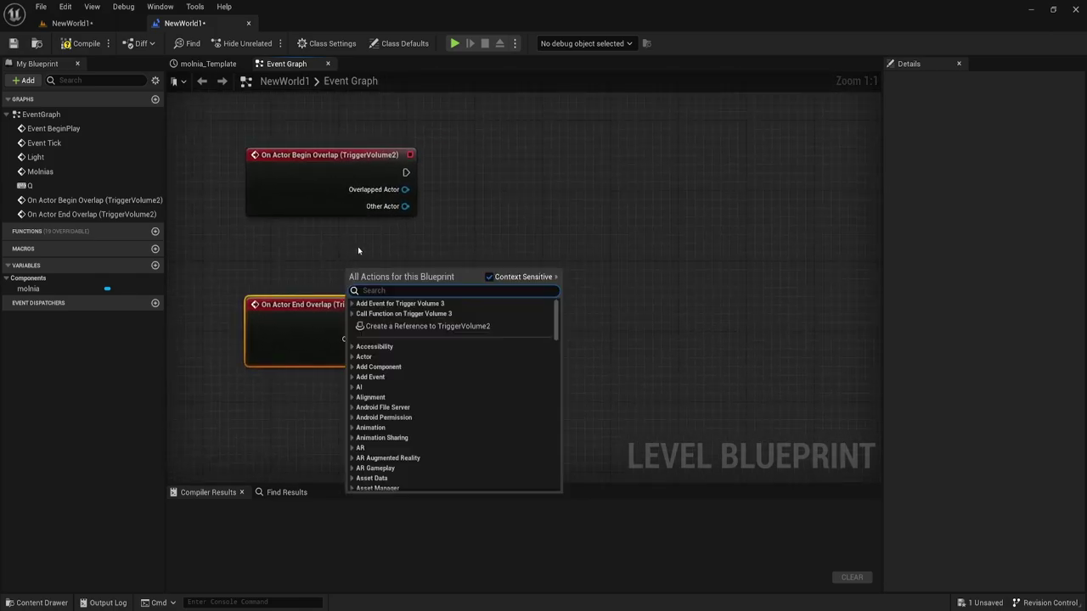
pyautogui.rightClick(357, 248)
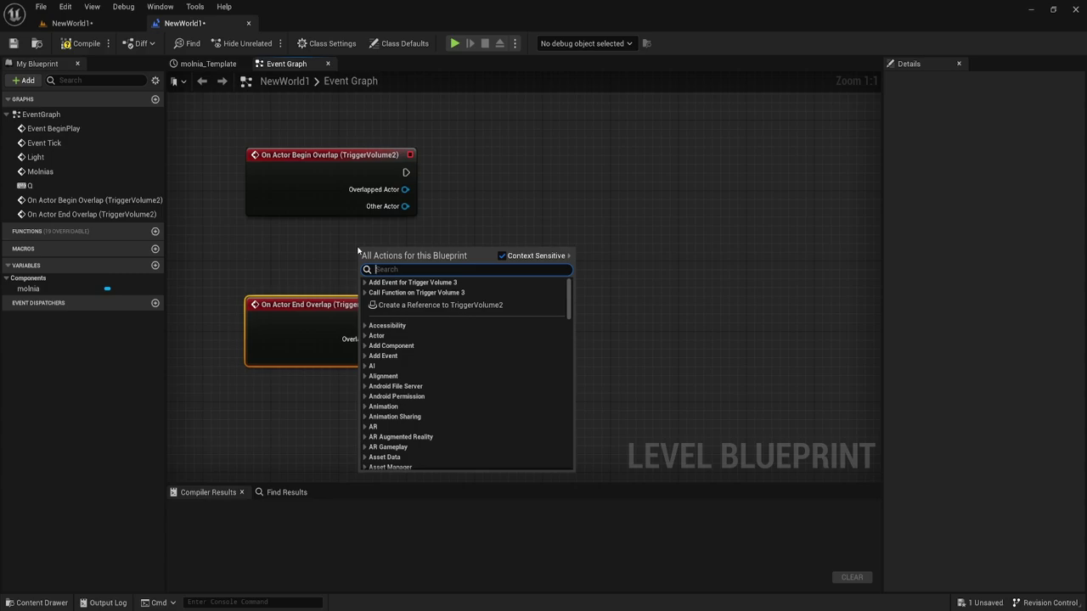
pyautogui.write('get')
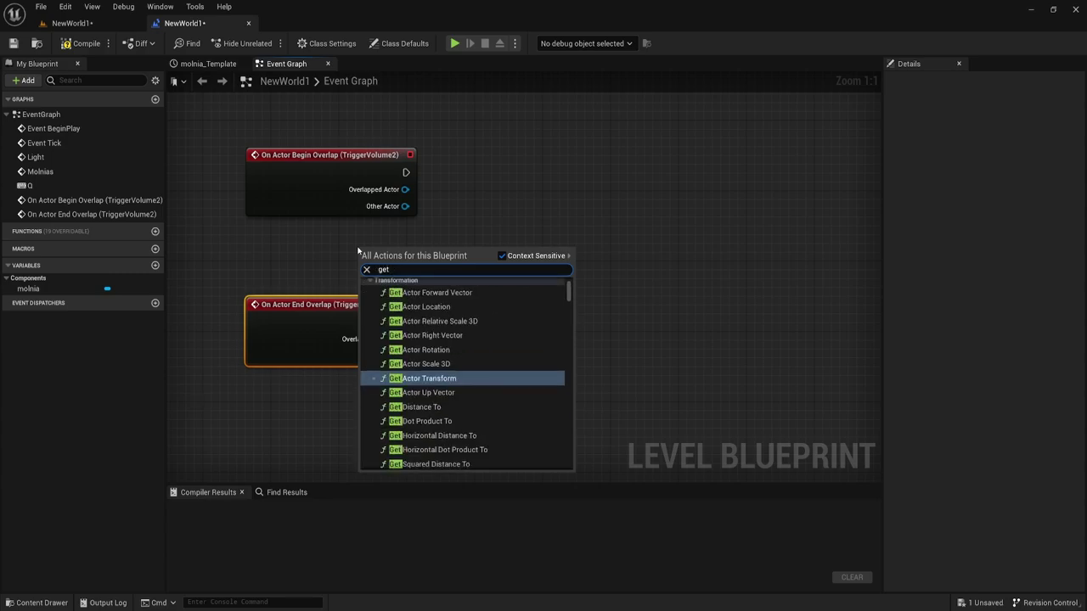
pyautogui.write(' sou')
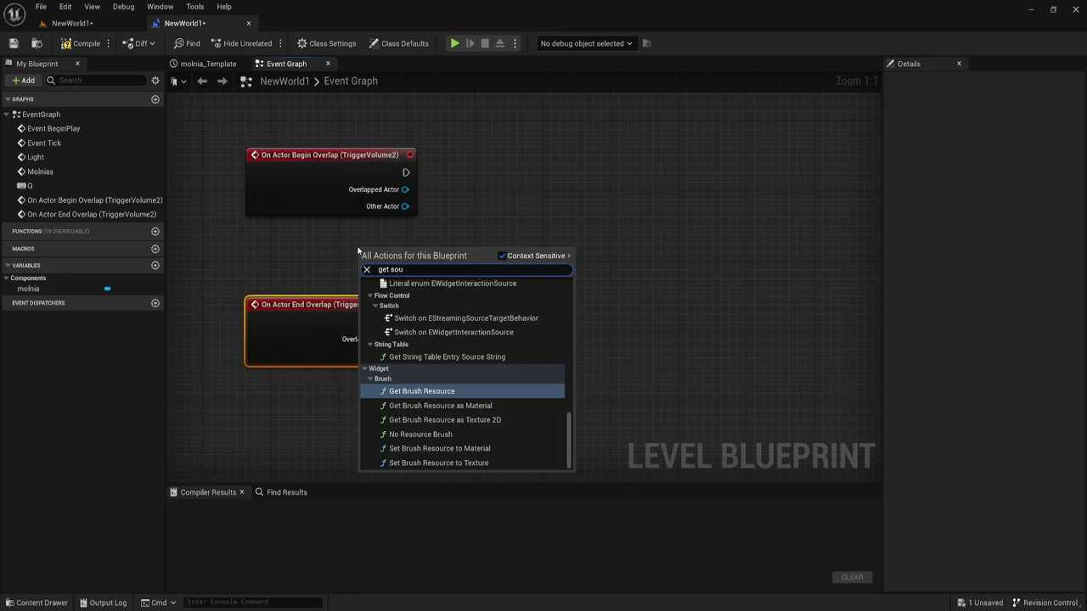
pyautogui.write('nd')
pyautogui.hotkey('ctrl', 'a')
pyautogui.press('BackSpace')
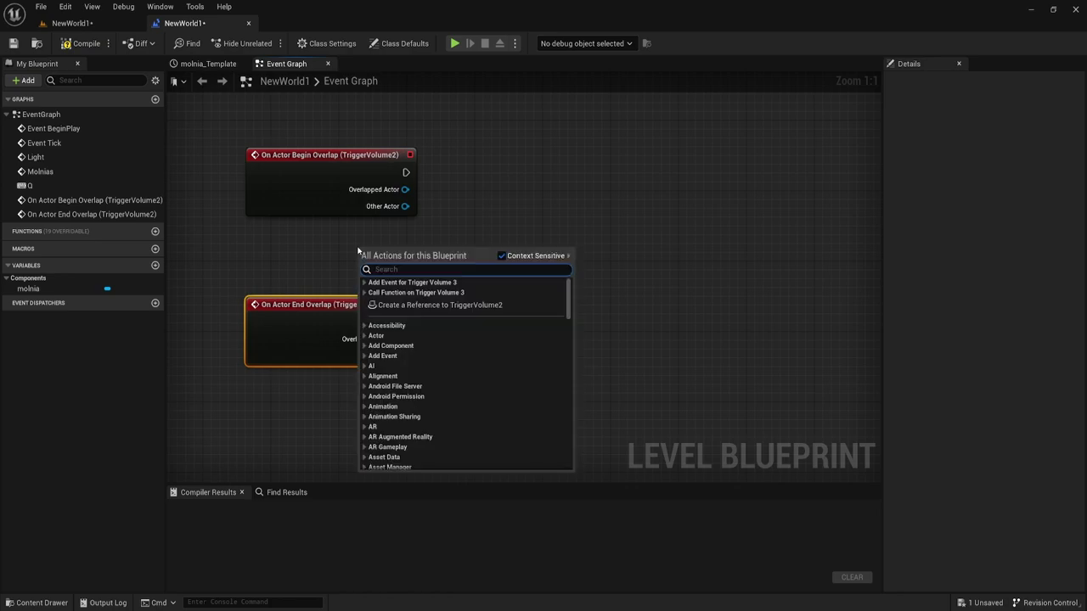
pyautogui.rightClick(343, 249)
pyautogui.rightClick(340, 251)
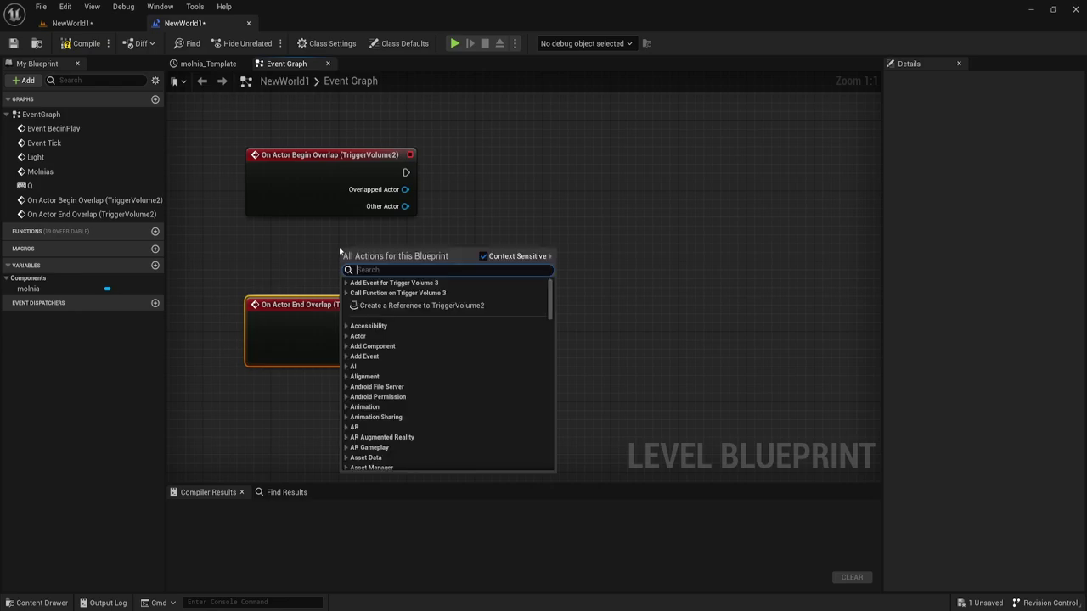
pyautogui.write('get so')
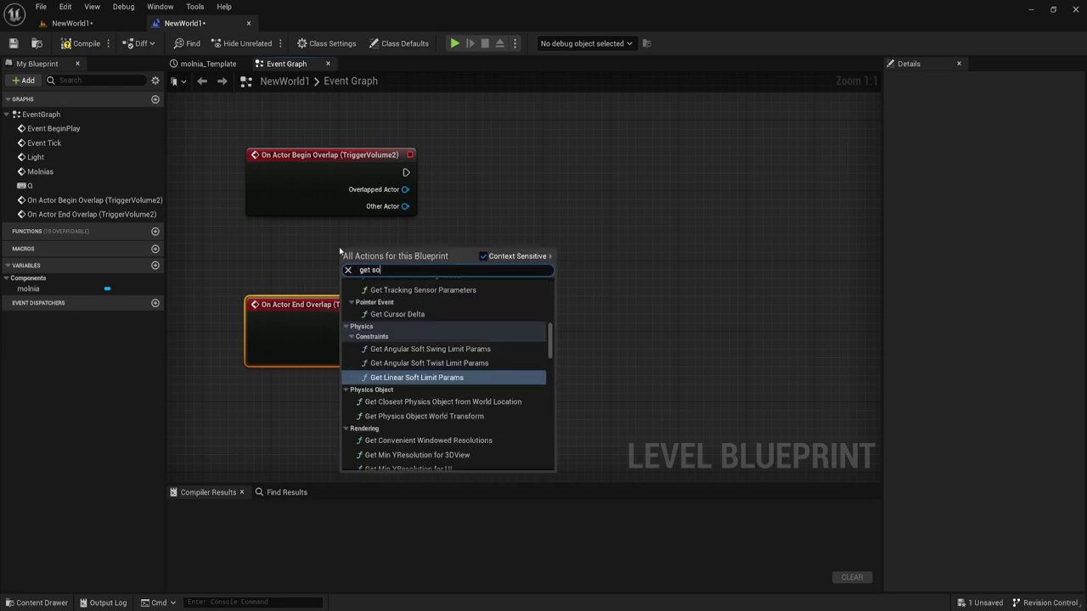
pyautogui.write('und')
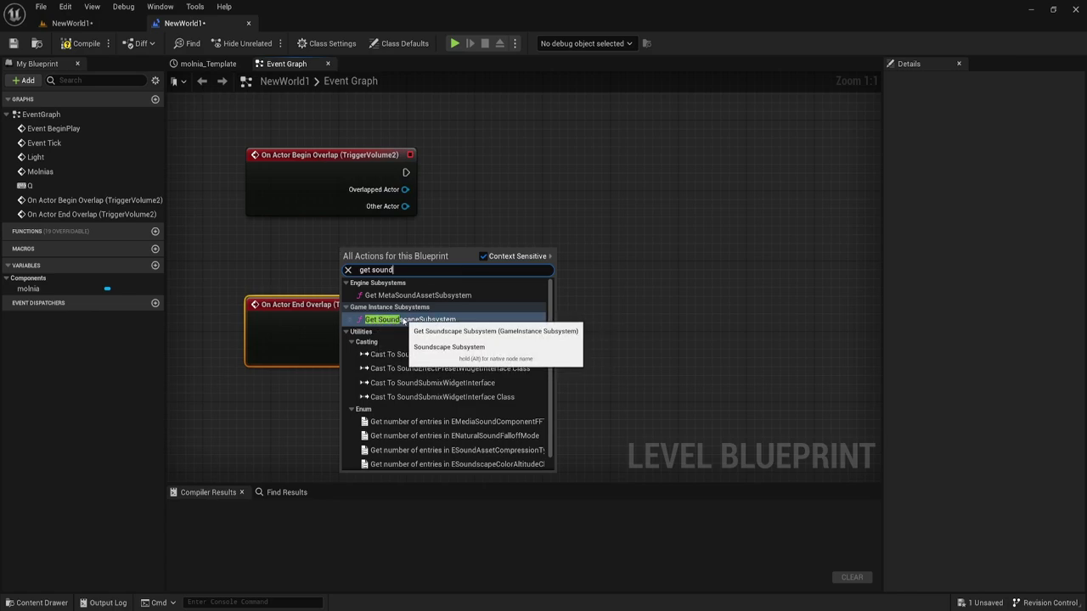
pyautogui.click(410, 320)
pyautogui.moveTo(412, 262); pyautogui.dragTo(395, 253)
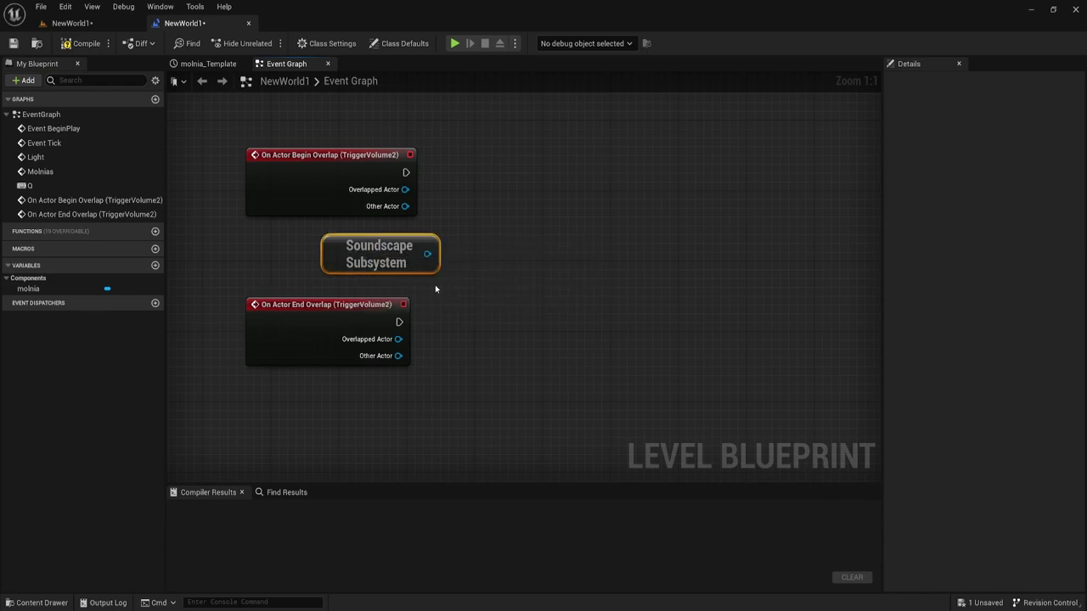
# Add Set State and Clear State nodes from the subsystem, driven by begin and end overlap.
pyautogui.moveTo(427, 253); pyautogui.dragTo(482, 141)
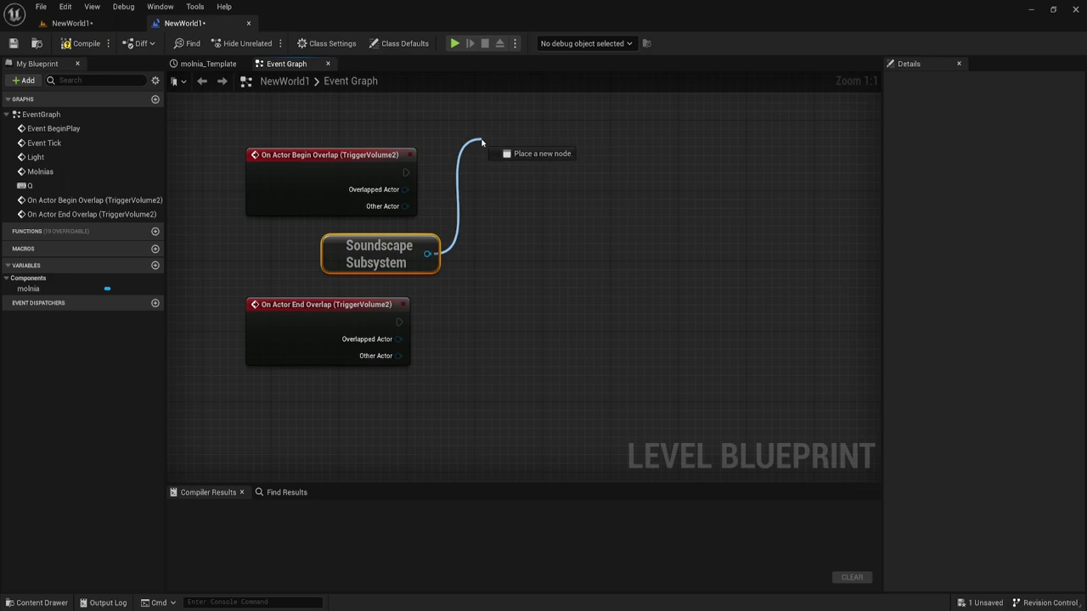
pyautogui.write('set')
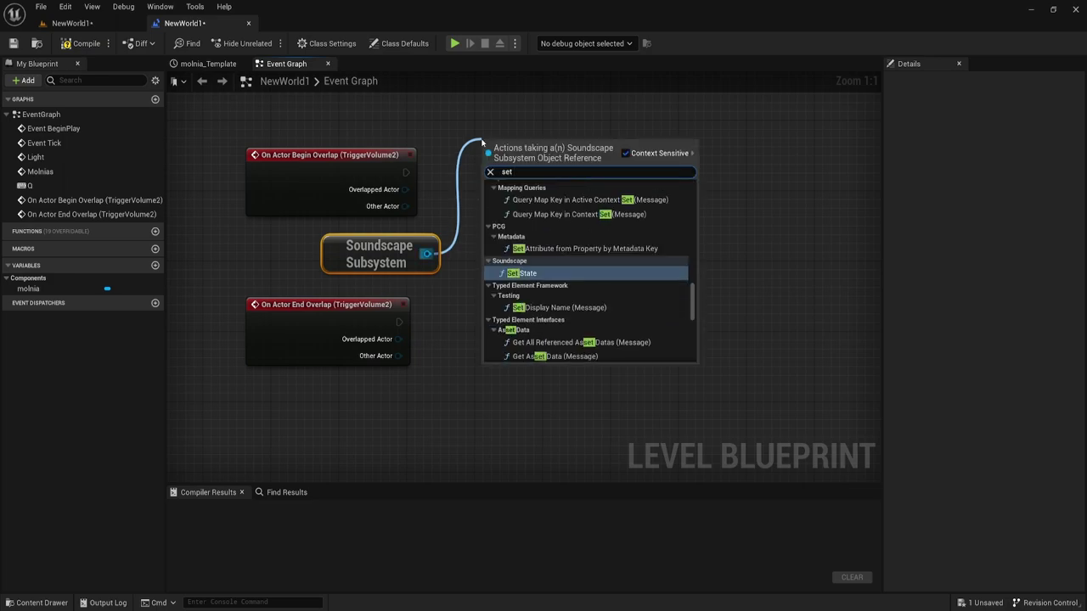
pyautogui.press('Return')
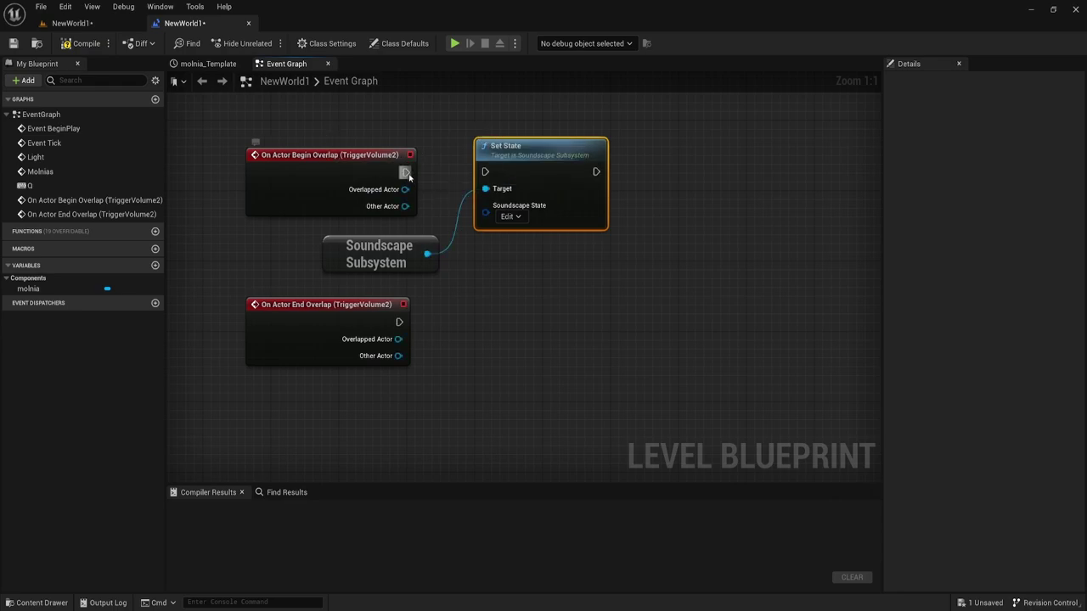
pyautogui.moveTo(405, 173); pyautogui.dragTo(485, 173)
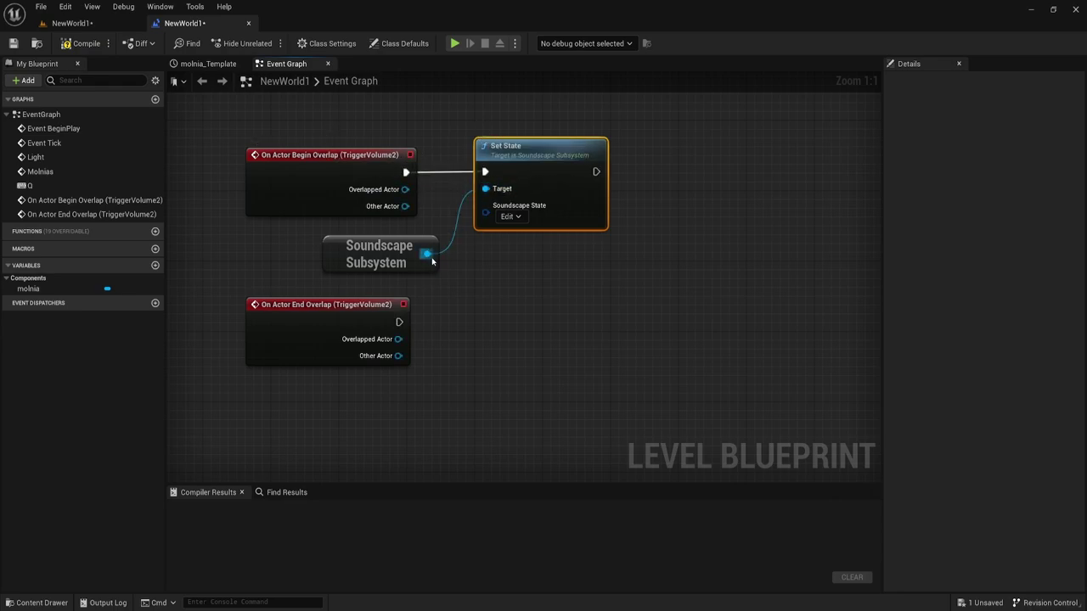
pyautogui.moveTo(427, 253); pyautogui.dragTo(463, 306)
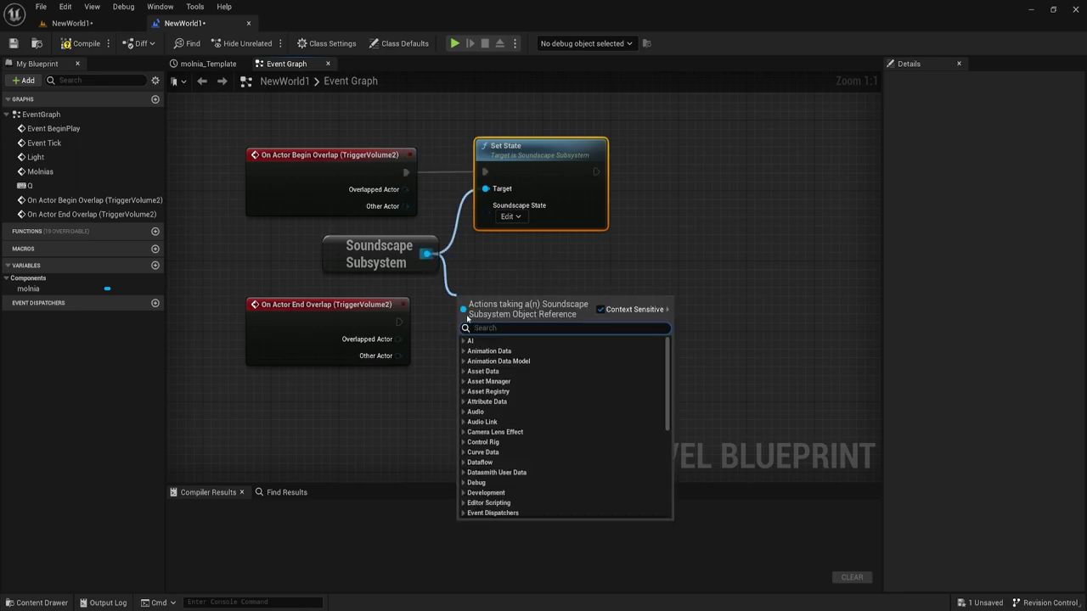
pyautogui.write('clear')
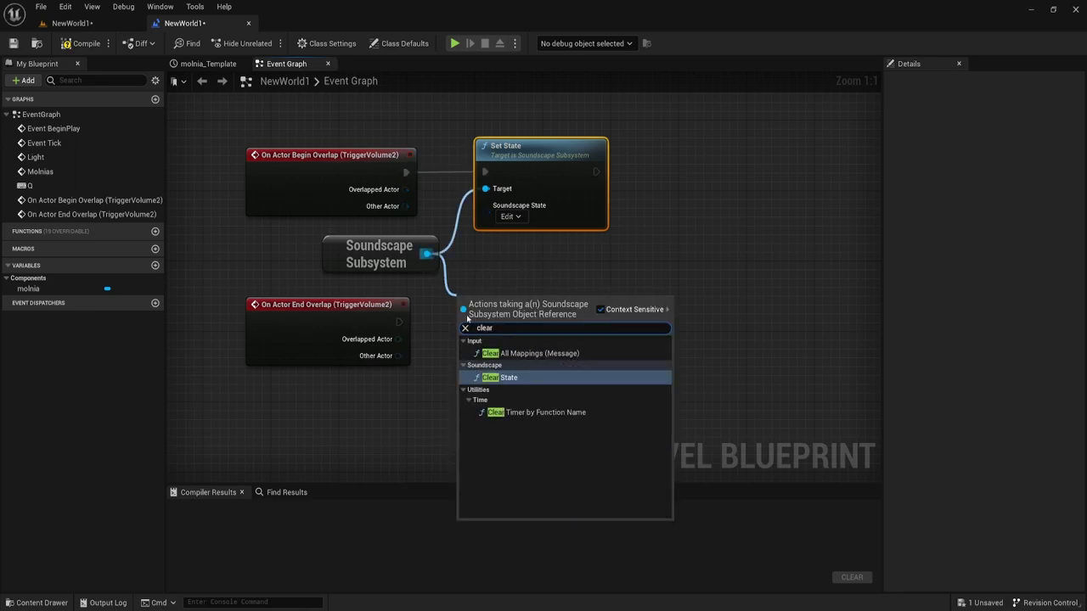
pyautogui.click(505, 377)
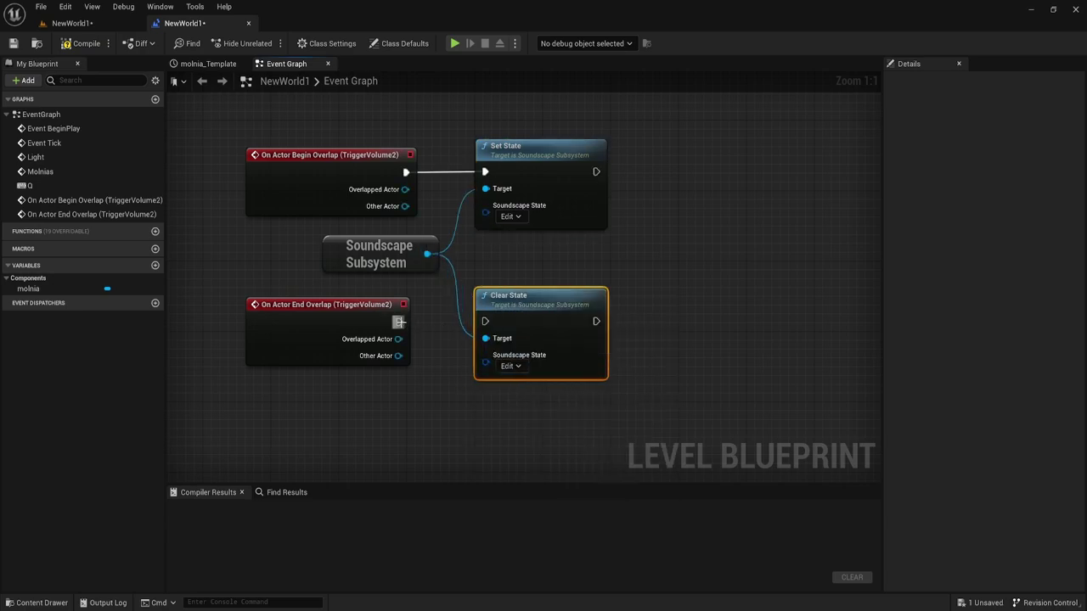
pyautogui.moveTo(398, 322); pyautogui.dragTo(485, 320)
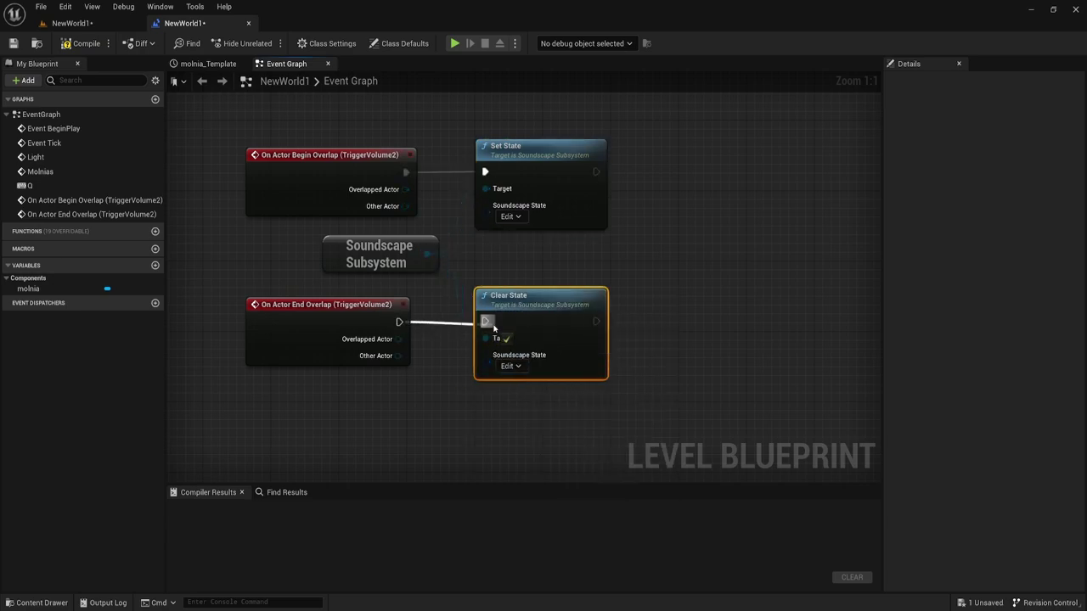
# Tag both the Set State and Clear State nodes with Soundscape.Road.
pyautogui.click(510, 217)
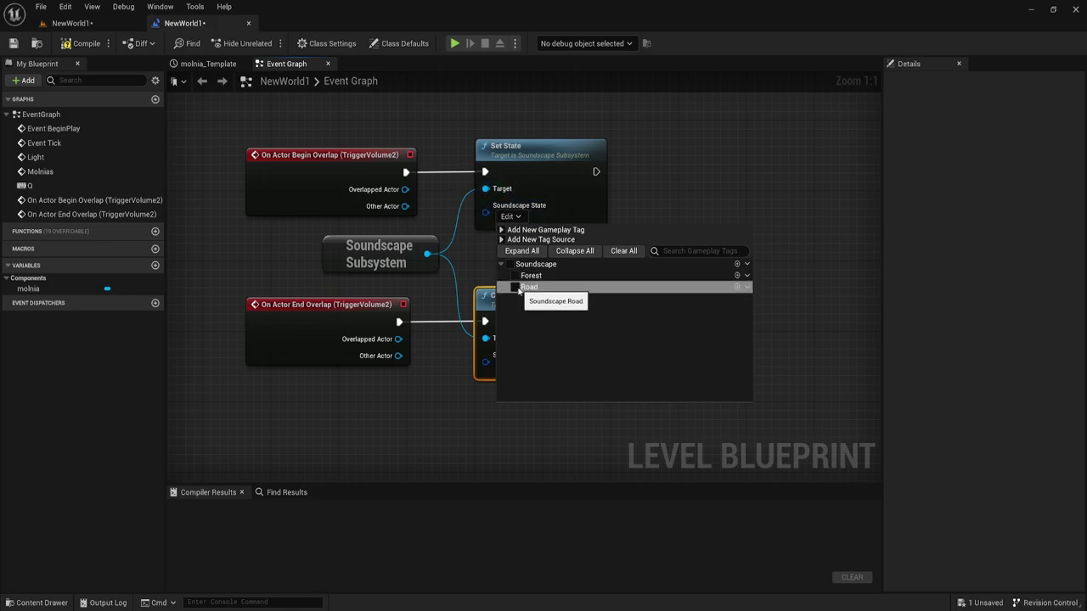
pyautogui.click(477, 422)
pyautogui.click(507, 365)
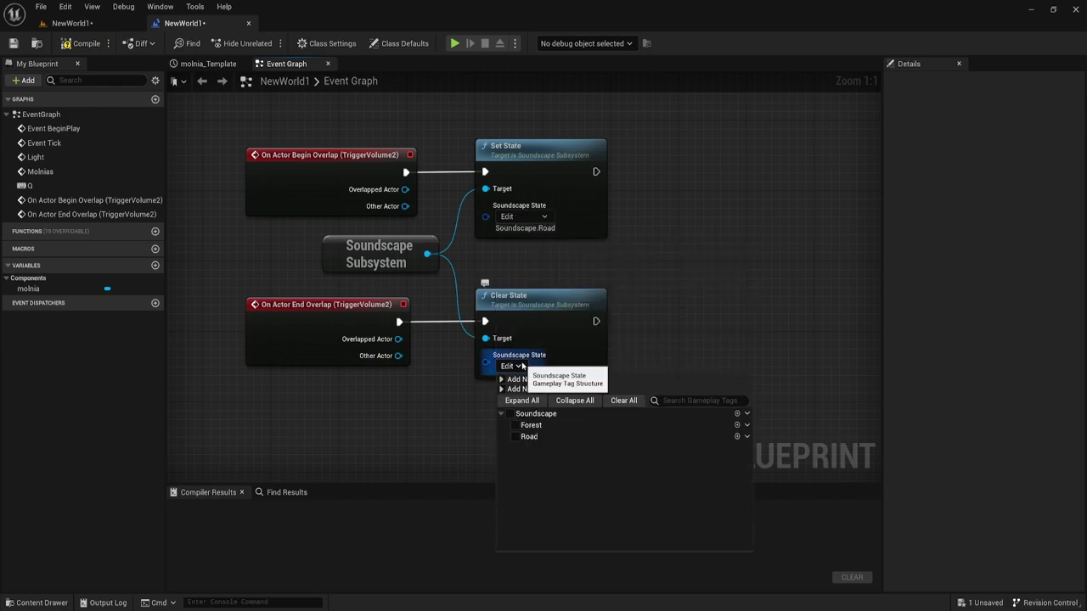
pyautogui.click(515, 437)
pyautogui.click(582, 262)
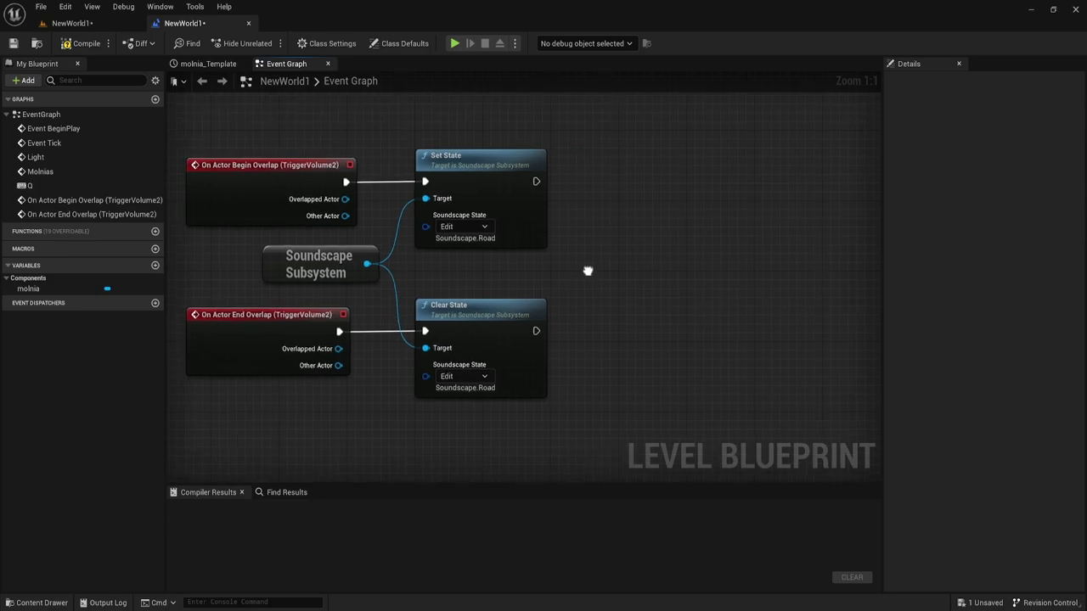
pyautogui.scroll(-2, 587, 269)
pyautogui.click(111, 29)
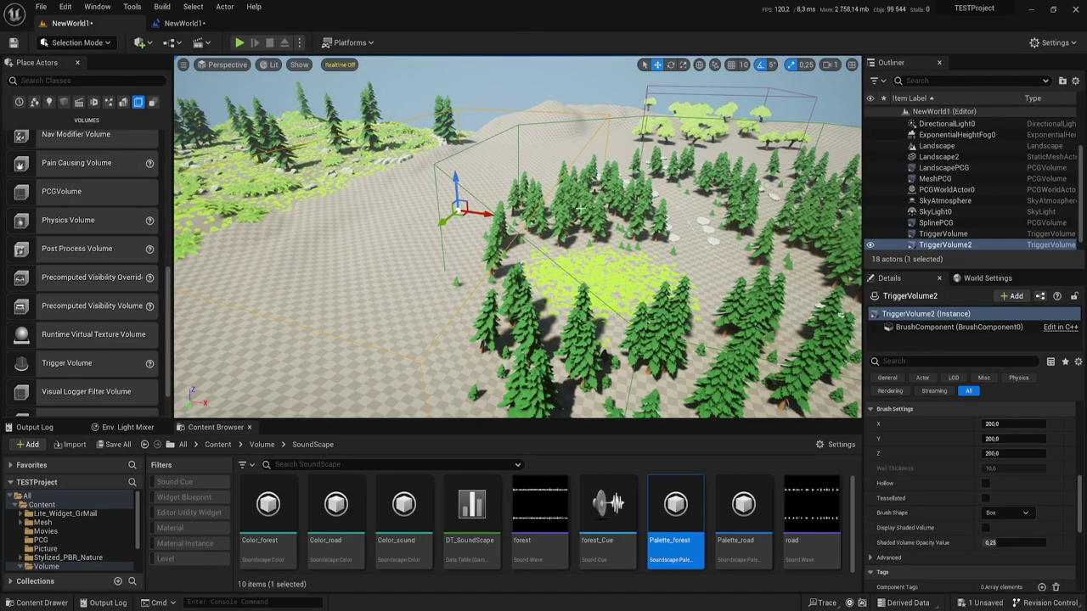
# Select and frame TriggerVolume in the level, then return to the zoomed-in Level Blueprint graph.
pyautogui.click(942, 233)
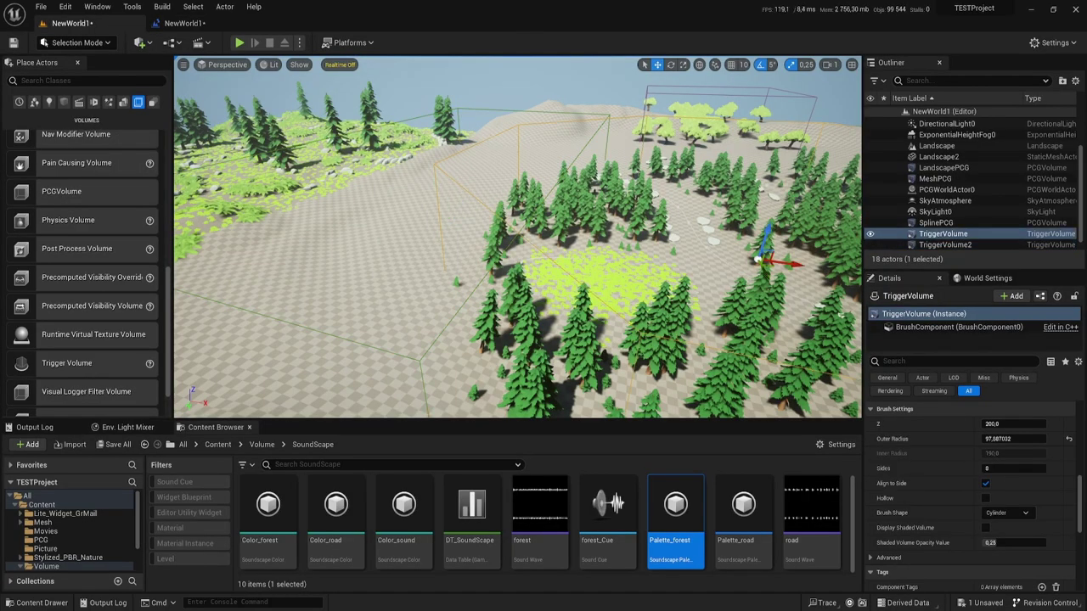
pyautogui.press('f')
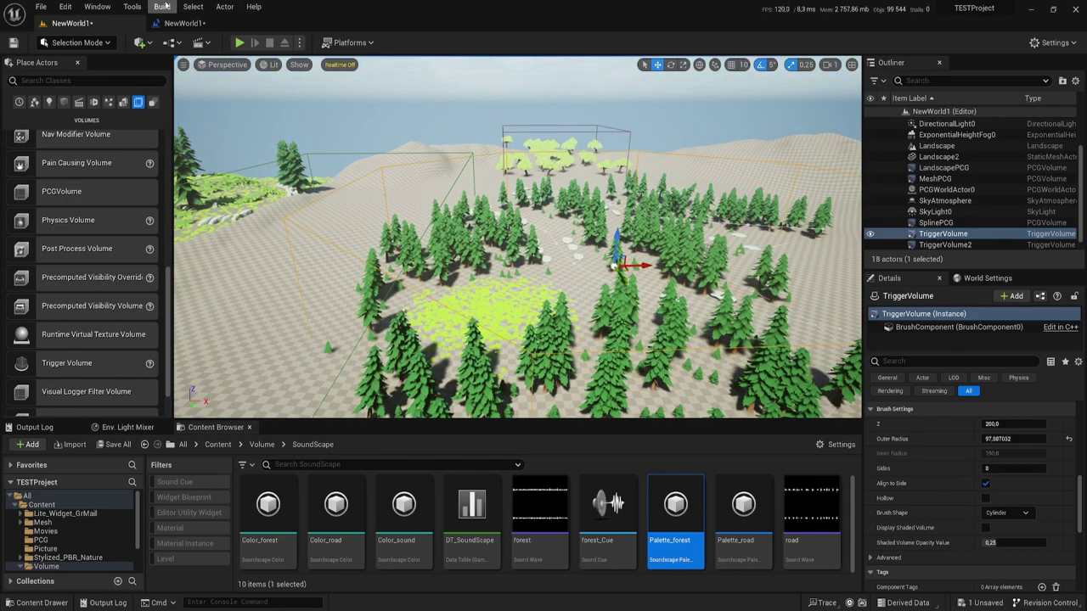
pyautogui.click(180, 23)
pyautogui.moveTo(701, 254); pyautogui.dragTo(611, 248, button='right')
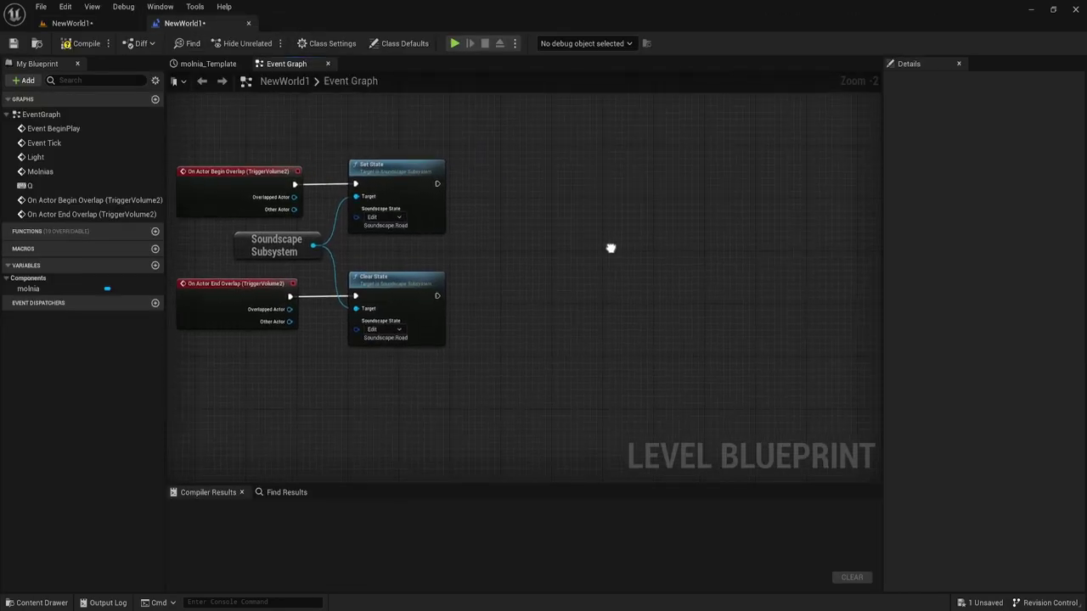
pyautogui.scroll(1, 610, 248)
pyautogui.scroll(1, 525, 212)
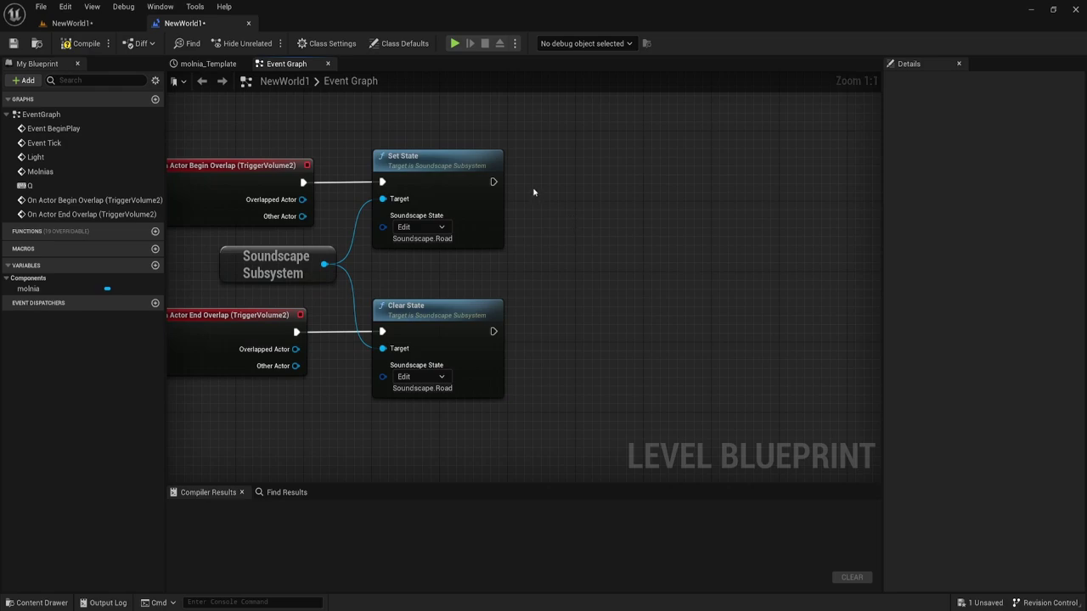
# Add On Actor Begin Overlap and On Actor End Overlap events for TriggerVolume.
pyautogui.rightClick(533, 192)
pyautogui.click(541, 224)
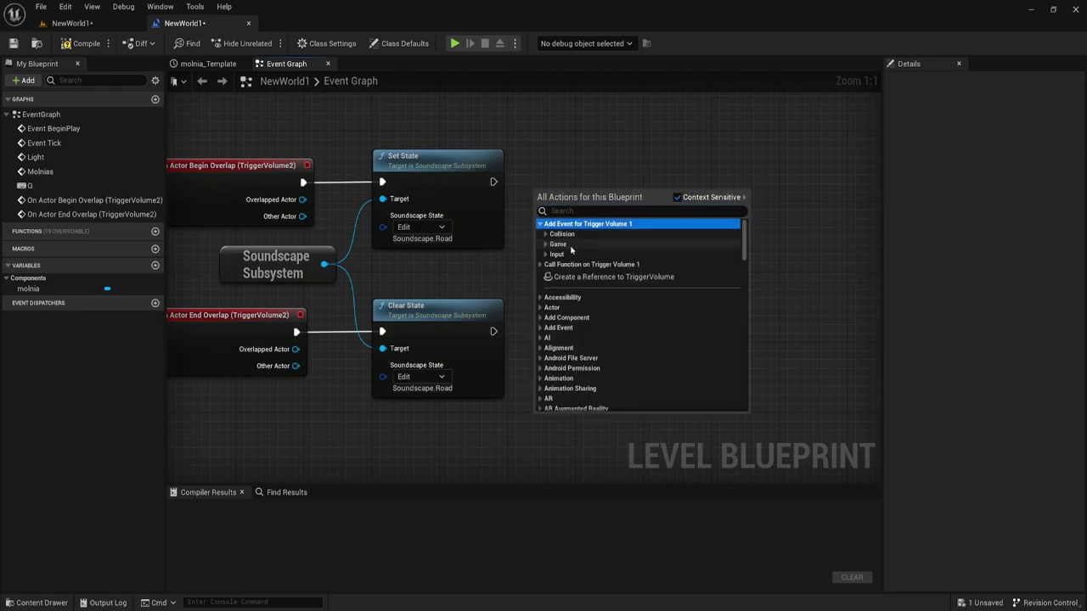
pyautogui.click(548, 234)
pyautogui.click(586, 245)
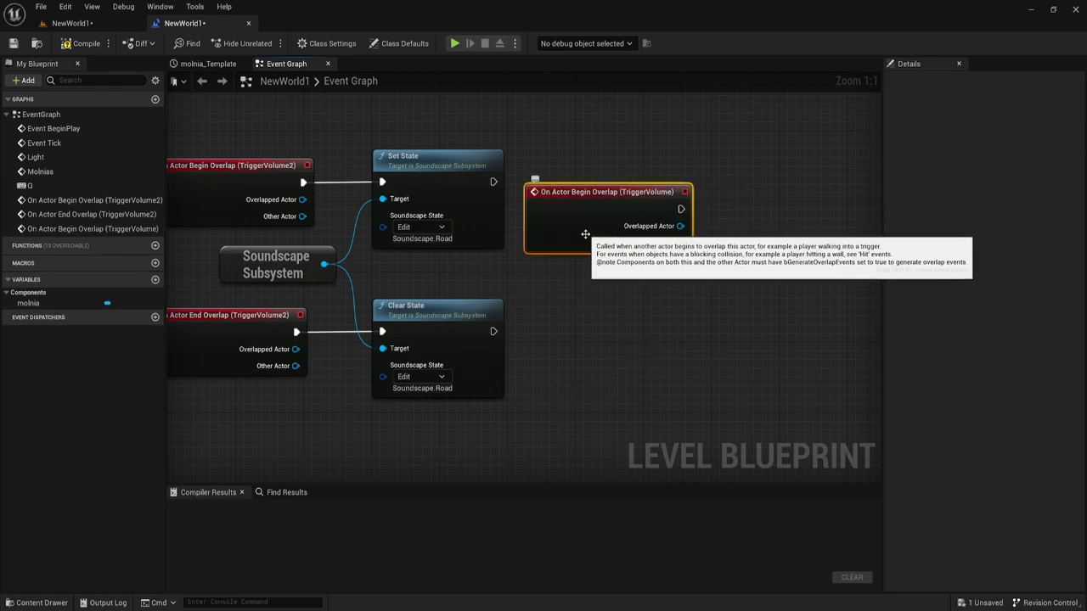
pyautogui.moveTo(585, 235); pyautogui.dragTo(594, 207)
pyautogui.click(575, 269)
pyautogui.rightClick(574, 269)
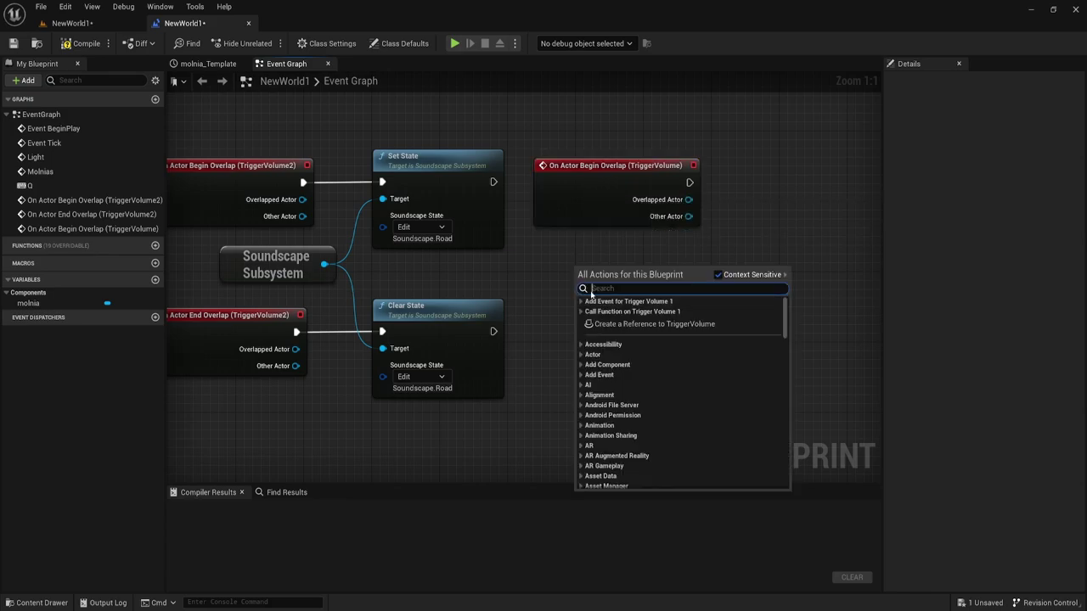
pyautogui.click(582, 301)
pyautogui.click(586, 311)
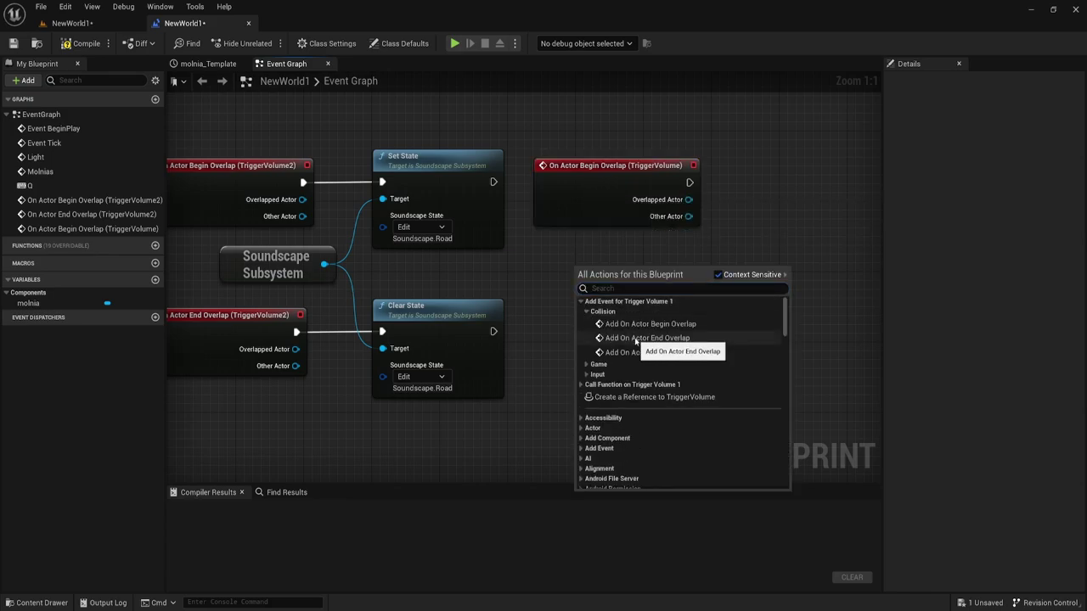
pyautogui.click(636, 338)
pyautogui.moveTo(645, 270); pyautogui.dragTo(607, 307)
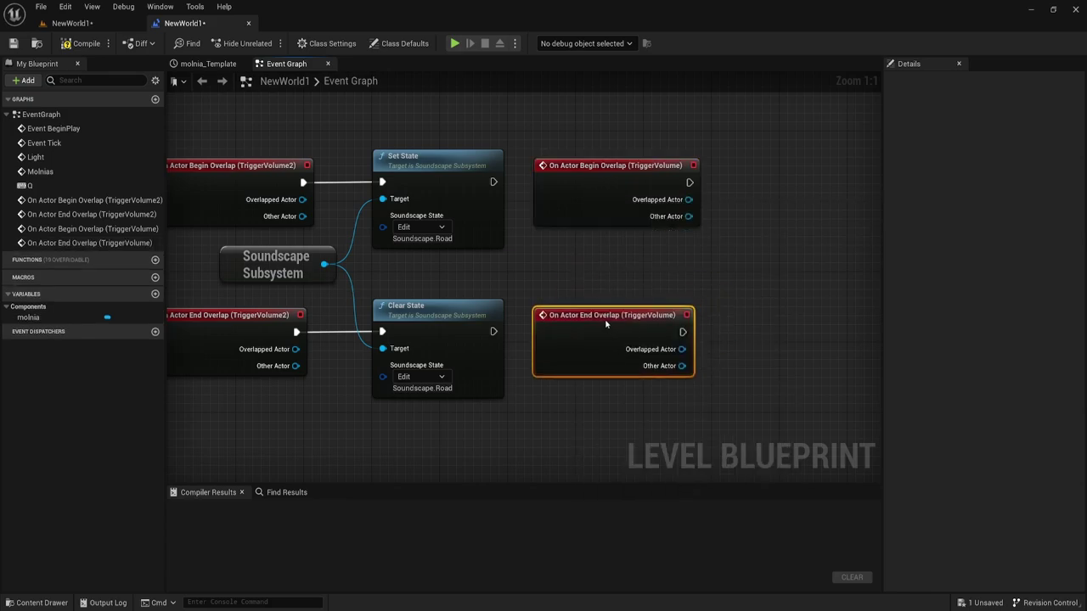
# Copy the subsystem, Set State and Clear State nodes and wire them to TriggerVolume's overlap events.
pyautogui.click(330, 257)
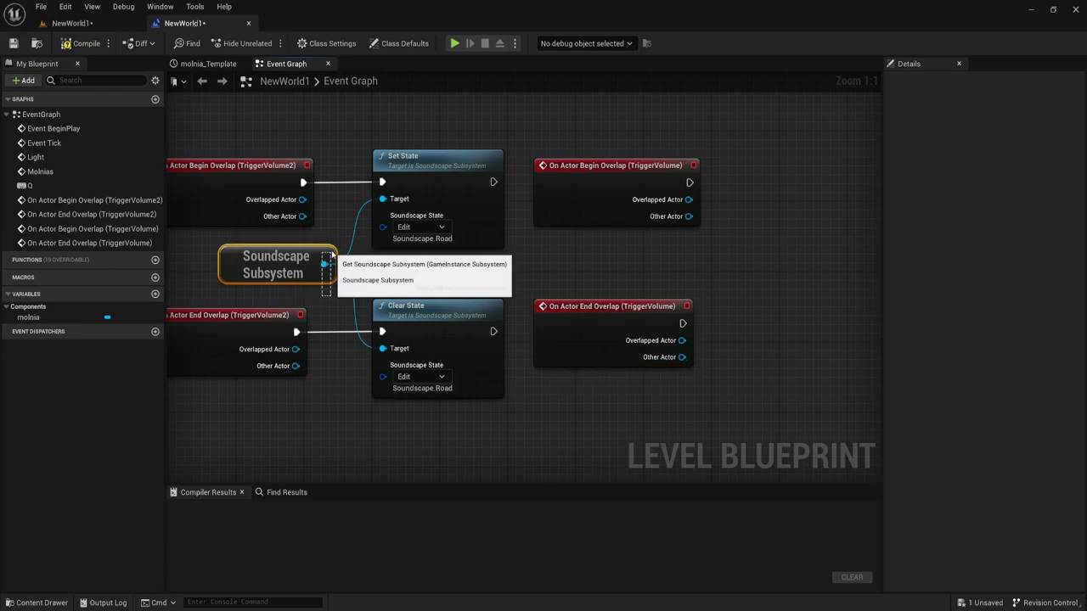
pyautogui.moveTo(332, 255); pyautogui.dragTo(421, 243)
pyautogui.hotkey('ctrl', 'c')
pyautogui.moveTo(744, 238); pyautogui.dragTo(536, 227, button='right')
pyautogui.hotkey('ctrl', 'v')
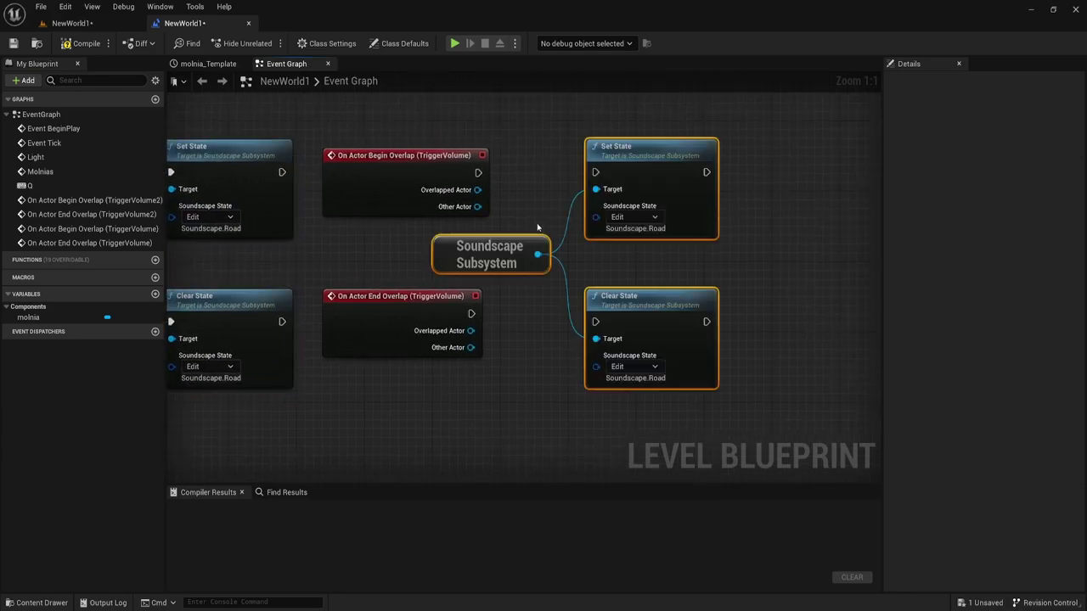
pyautogui.moveTo(477, 174); pyautogui.dragTo(597, 172)
pyautogui.moveTo(471, 314)
pyautogui.mouseDown()
pyautogui.moveTo(596, 321)
pyautogui.moveTo(610, 295)
pyautogui.mouseUp()
# Switch the copied Set State and Clear State tags from Soundscape.Road to Soundscape.Forest.
pyautogui.click(641, 208)
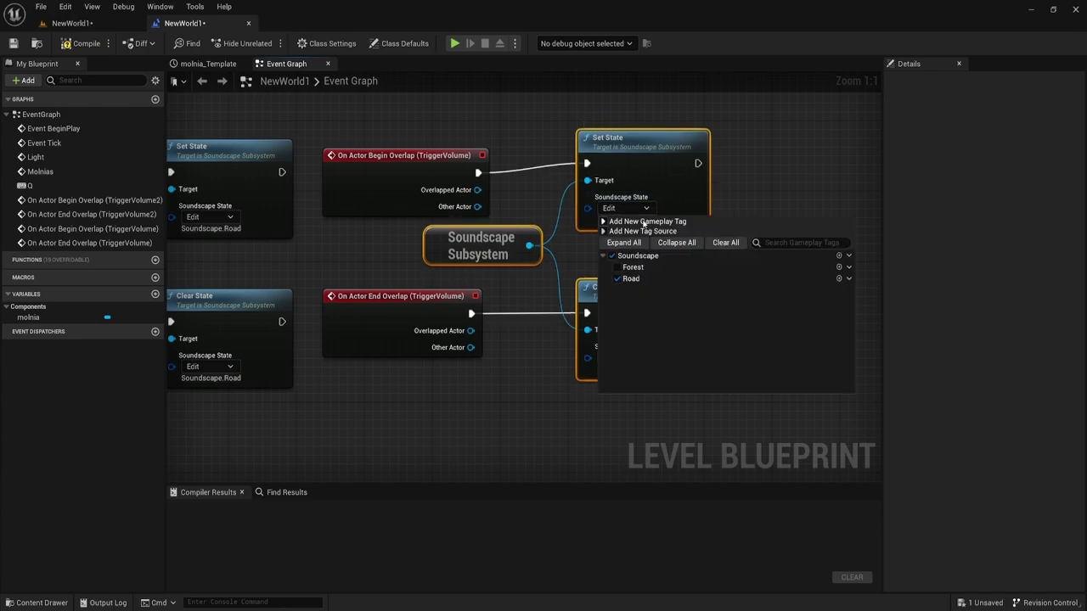
pyautogui.click(617, 267)
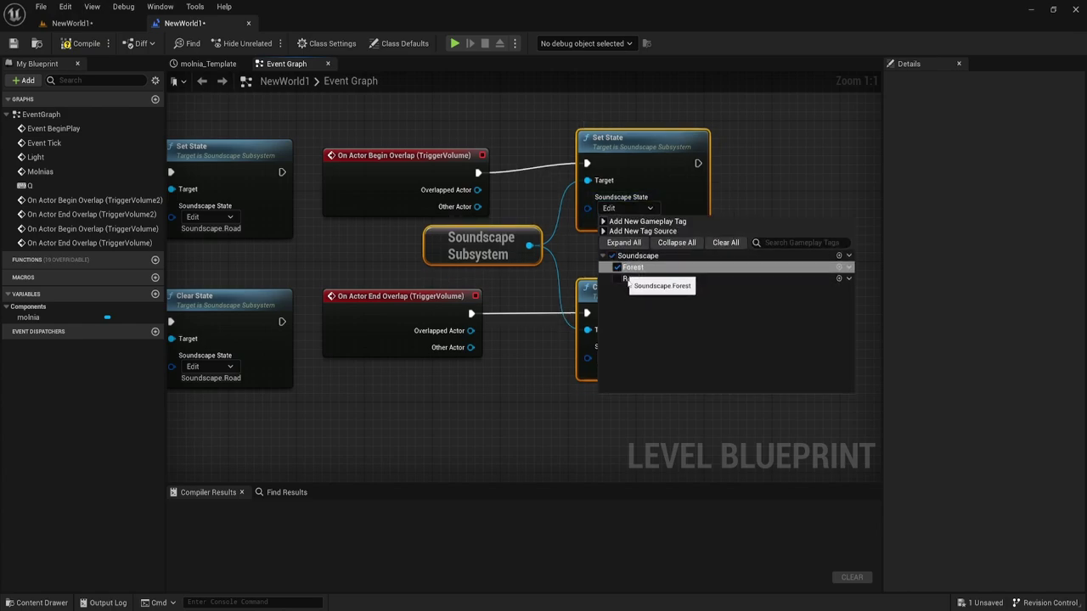
pyautogui.click(541, 382)
pyautogui.click(635, 358)
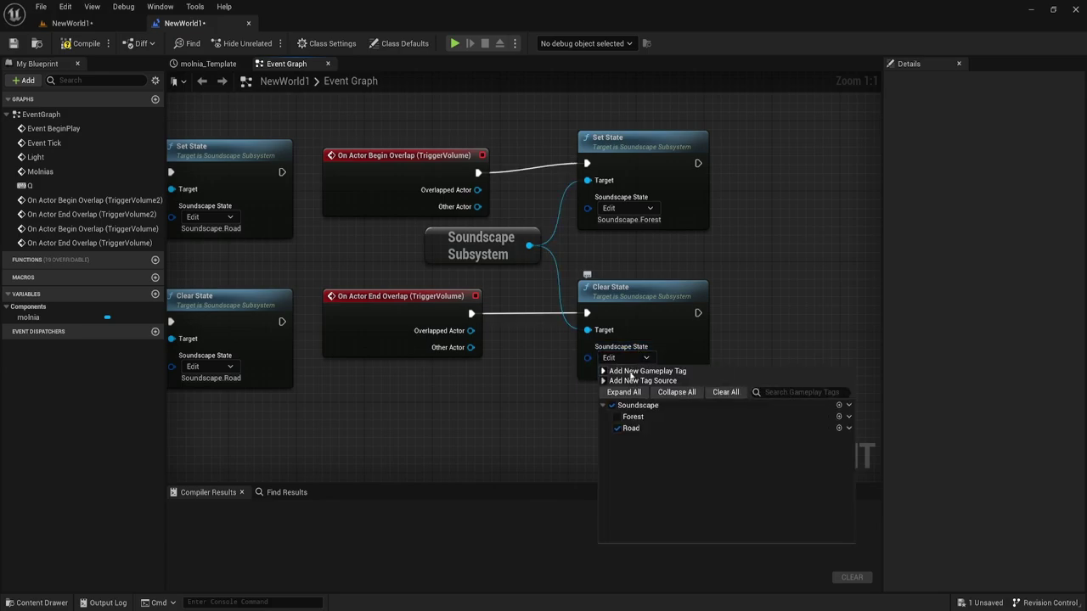
pyautogui.click(617, 417)
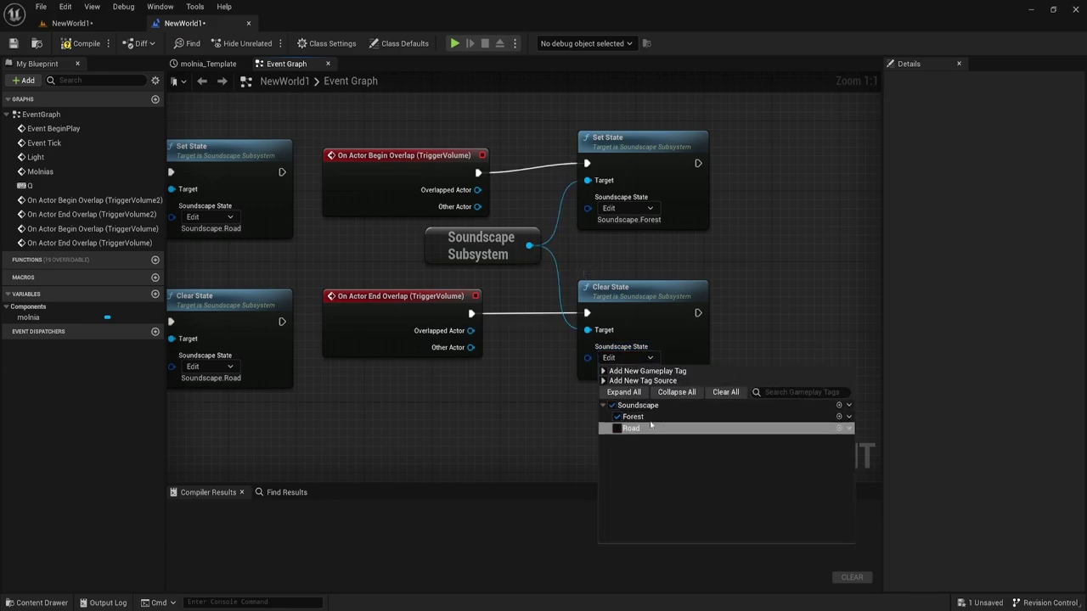
pyautogui.click(537, 399)
# Compile the level blueprint with both triggers' nodes in view.
pyautogui.moveTo(532, 308); pyautogui.dragTo(677, 345, button='right')
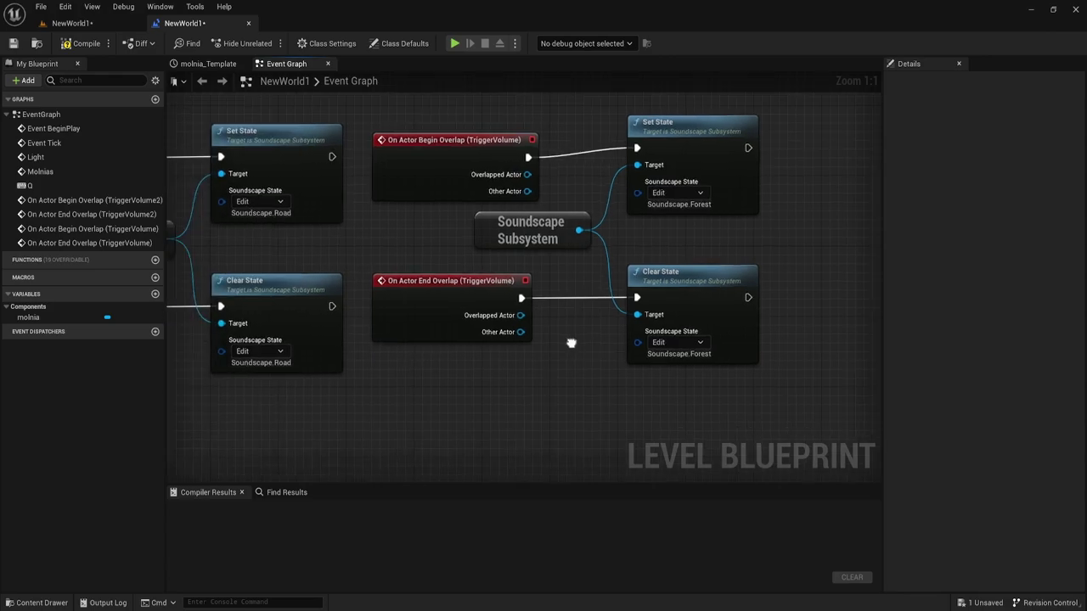
pyautogui.scroll(-3, 678, 348)
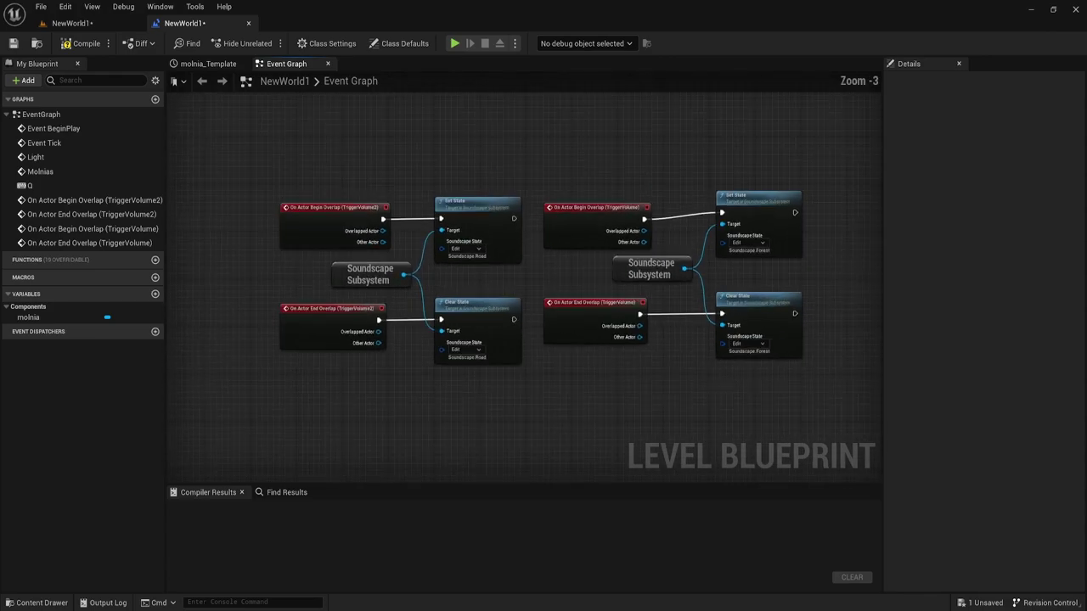
pyautogui.scroll(3, 662, 344)
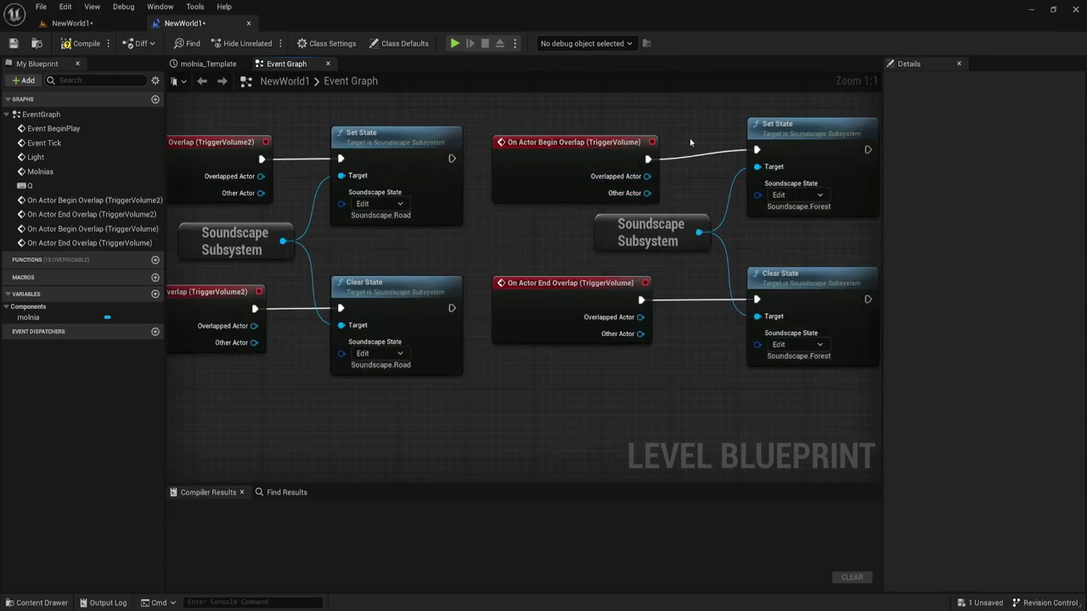
pyautogui.moveTo(666, 219); pyautogui.dragTo(535, 248, button='right')
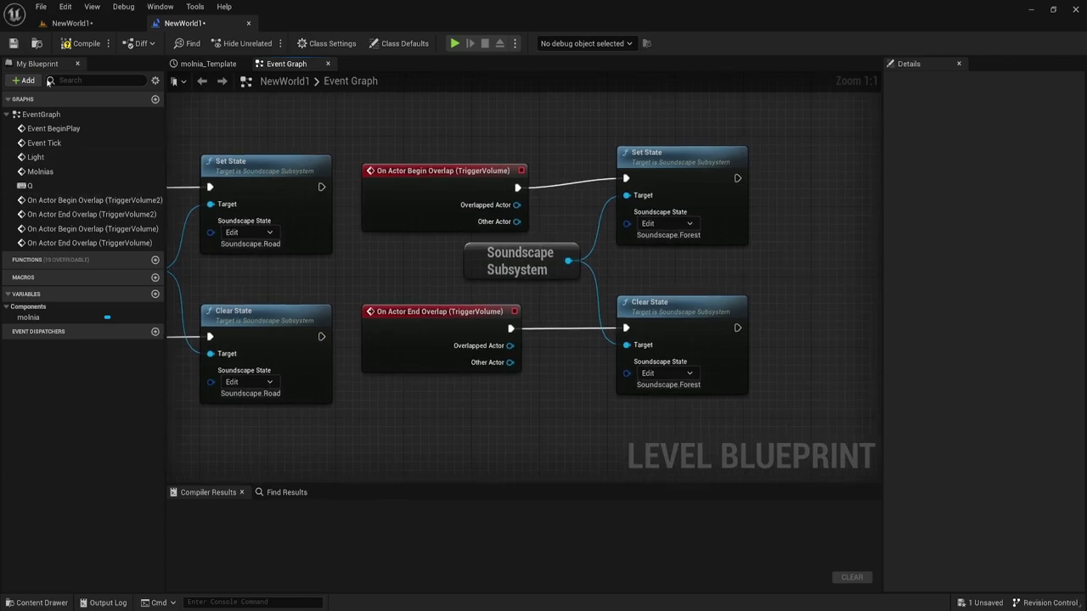
pyautogui.click(77, 43)
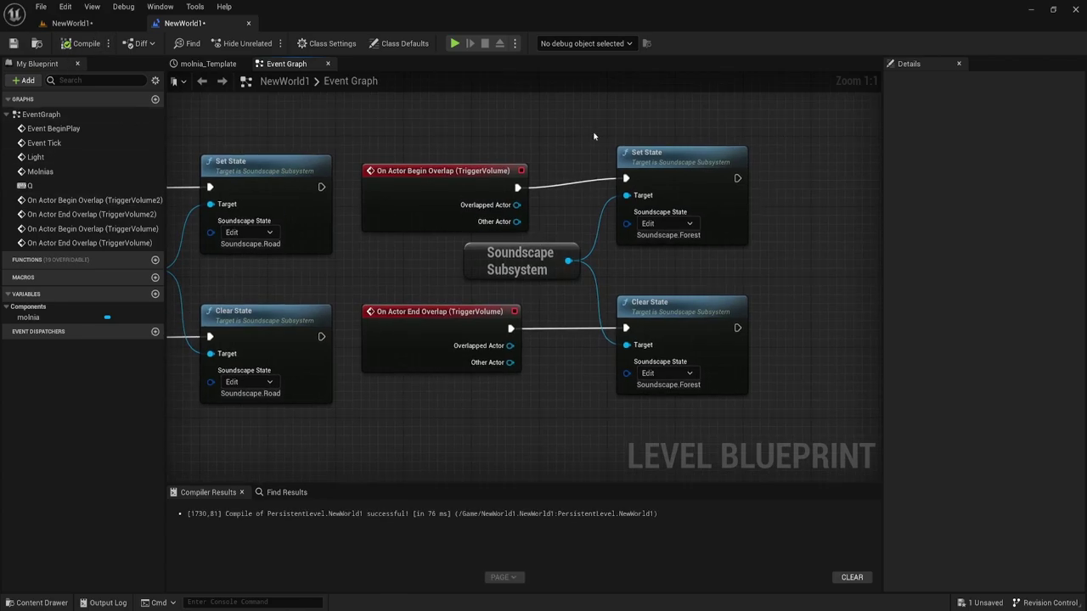
# Nudge the Forest Set State node, recompile the blueprint, and save.
pyautogui.moveTo(594, 135); pyautogui.dragTo(754, 399)
pyautogui.click(690, 172)
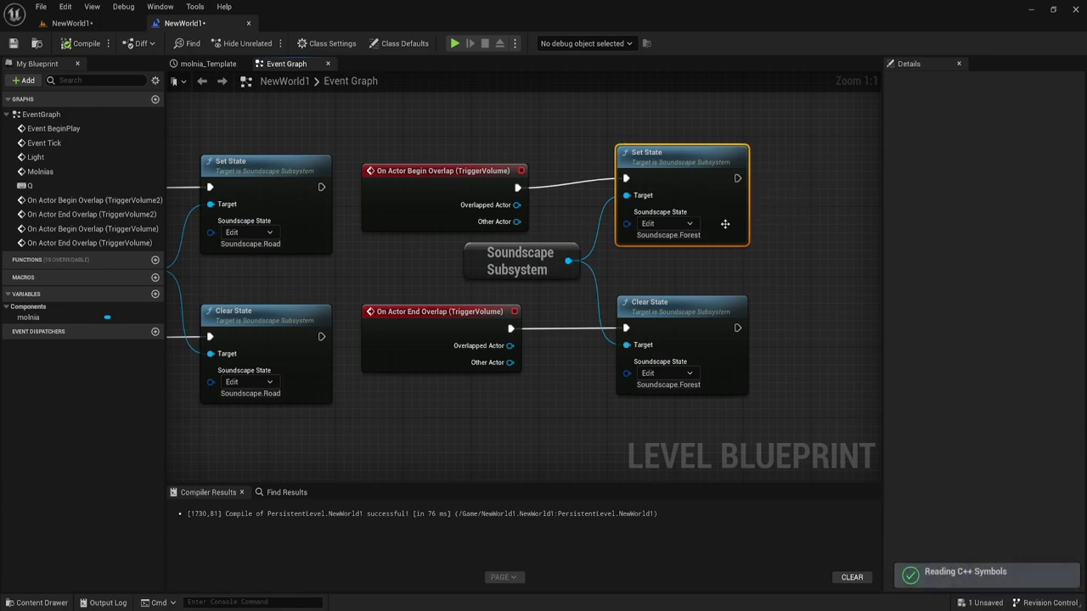
pyautogui.moveTo(725, 223); pyautogui.dragTo(717, 231)
pyautogui.click(566, 222)
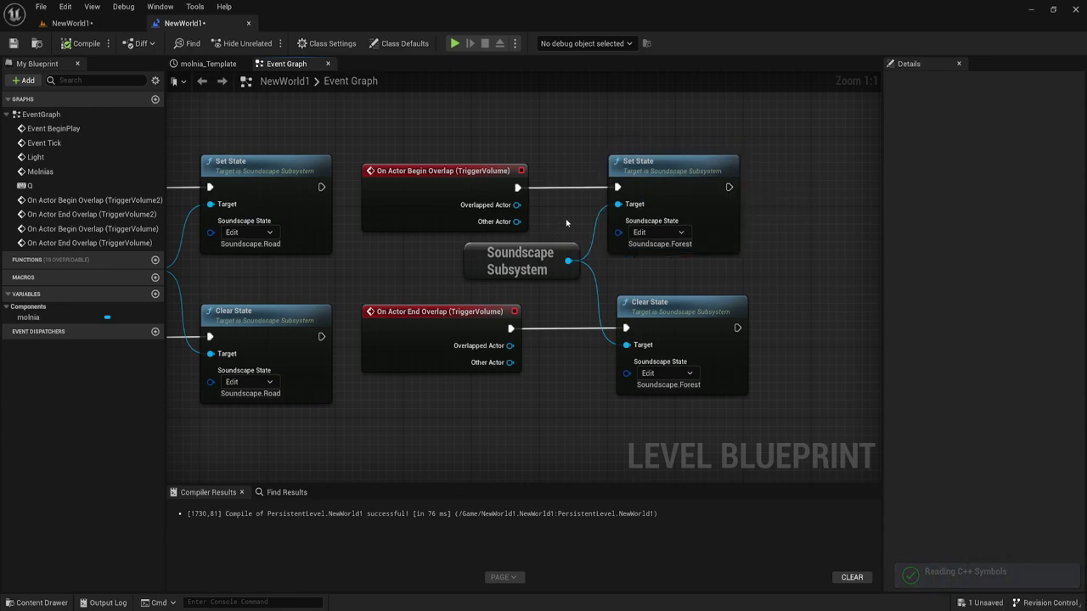
pyautogui.click(85, 42)
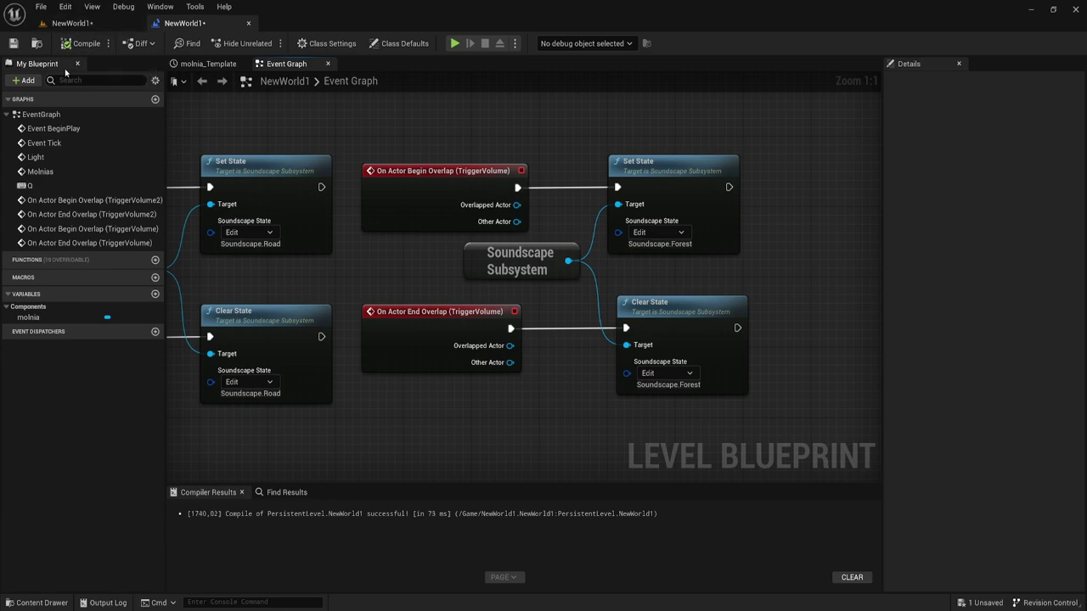
pyautogui.click(15, 42)
# Review both triggers' logic in the graph and return to the NewWorld1 level editor.
pyautogui.moveTo(389, 250); pyautogui.dragTo(523, 218, button='right')
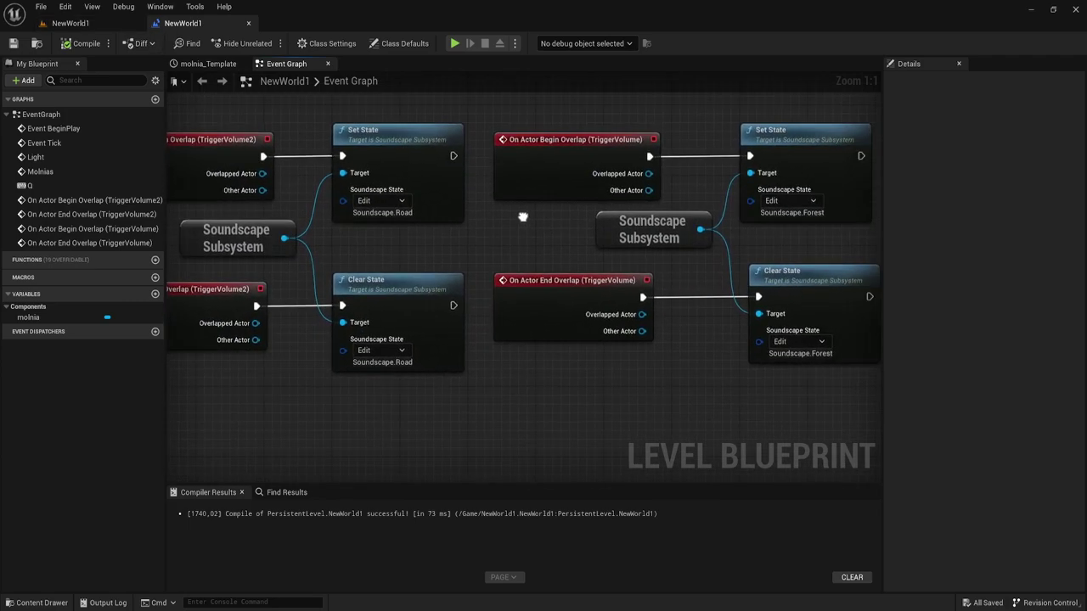
pyautogui.scroll(-4, 522, 219)
pyautogui.scroll(1, 505, 224)
pyautogui.scroll(1, 518, 230)
pyautogui.scroll(1, 530, 235)
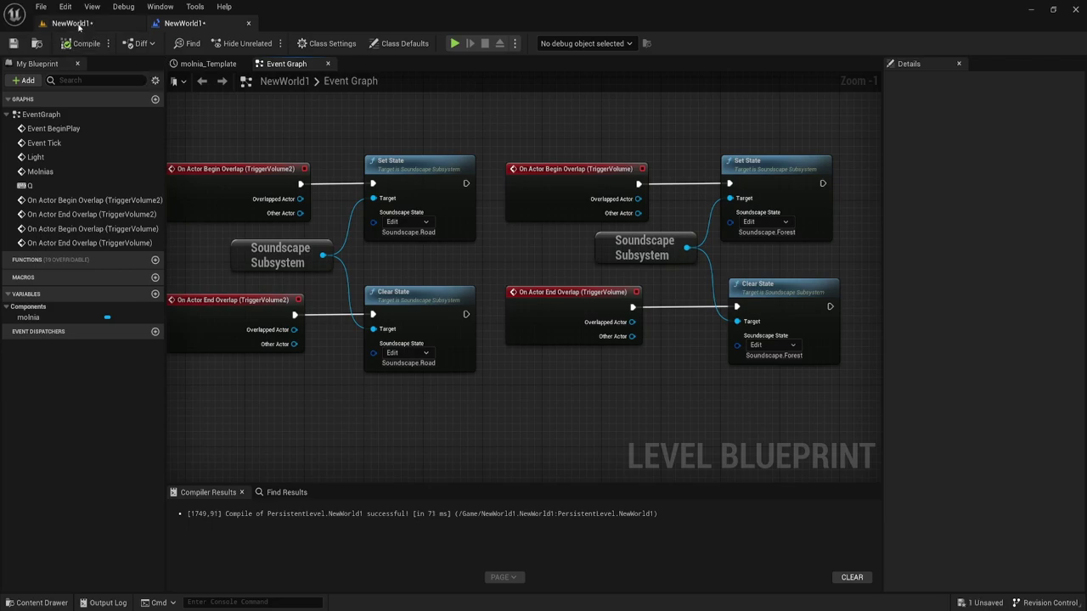
pyautogui.click(70, 23)
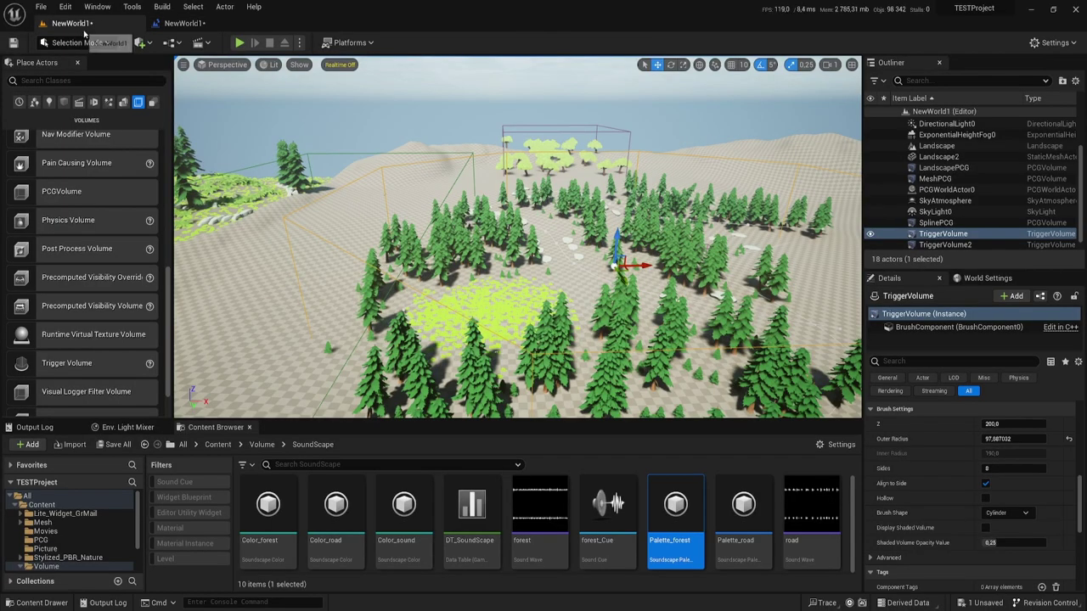
# Save all modified content, including the NewWorld1 level.
pyautogui.click(113, 444)
pyautogui.click(624, 434)
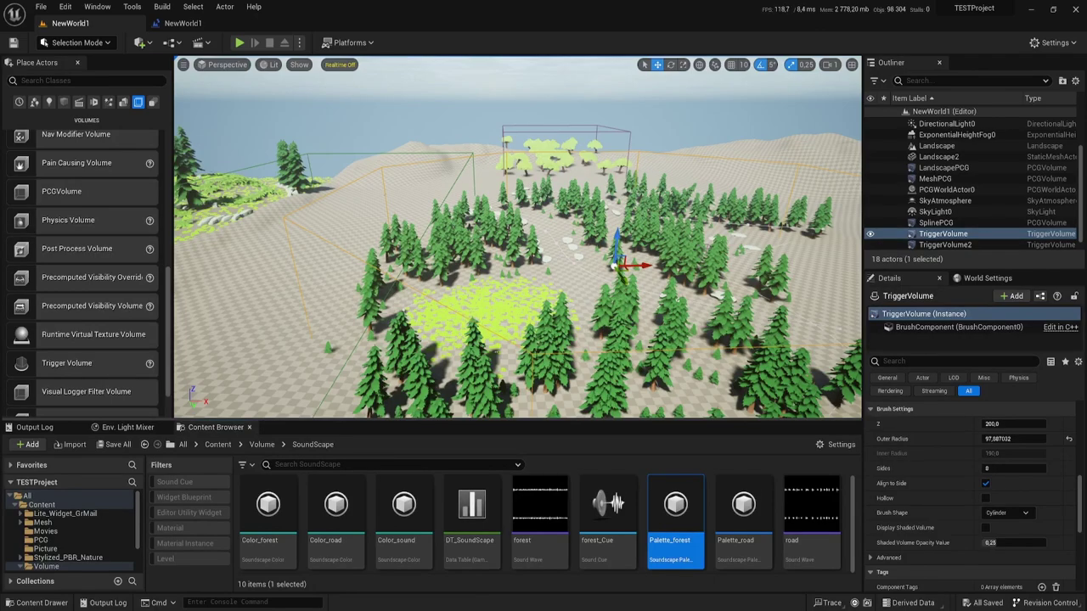
pyautogui.moveTo(518, 255); pyautogui.dragTo(492, 212)
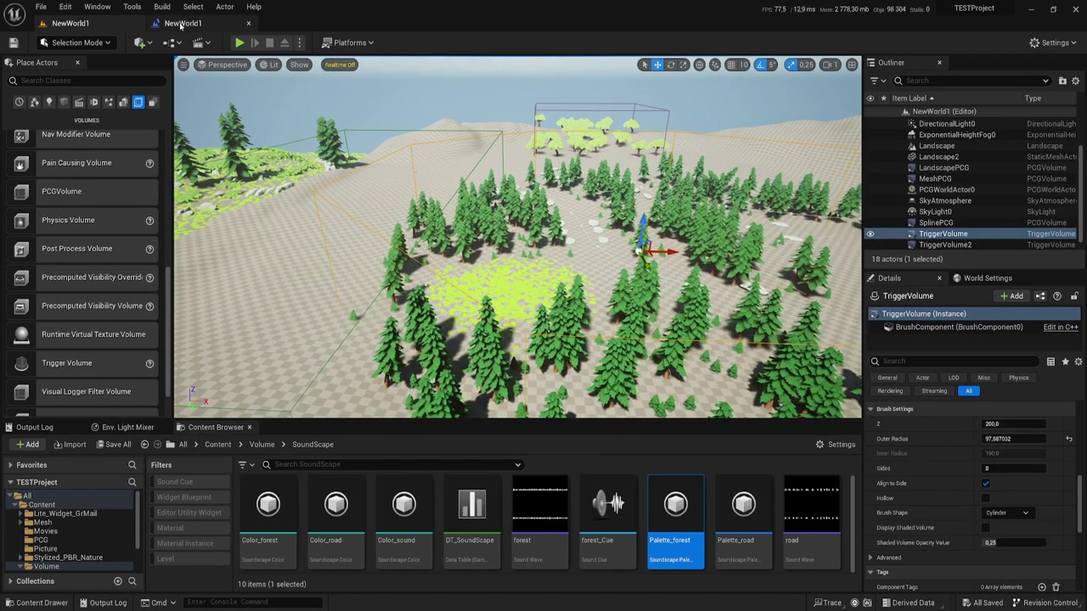
# Open the Soundscape project settings page listing Palette_forest and Palette_road.
pyautogui.click(66, 6)
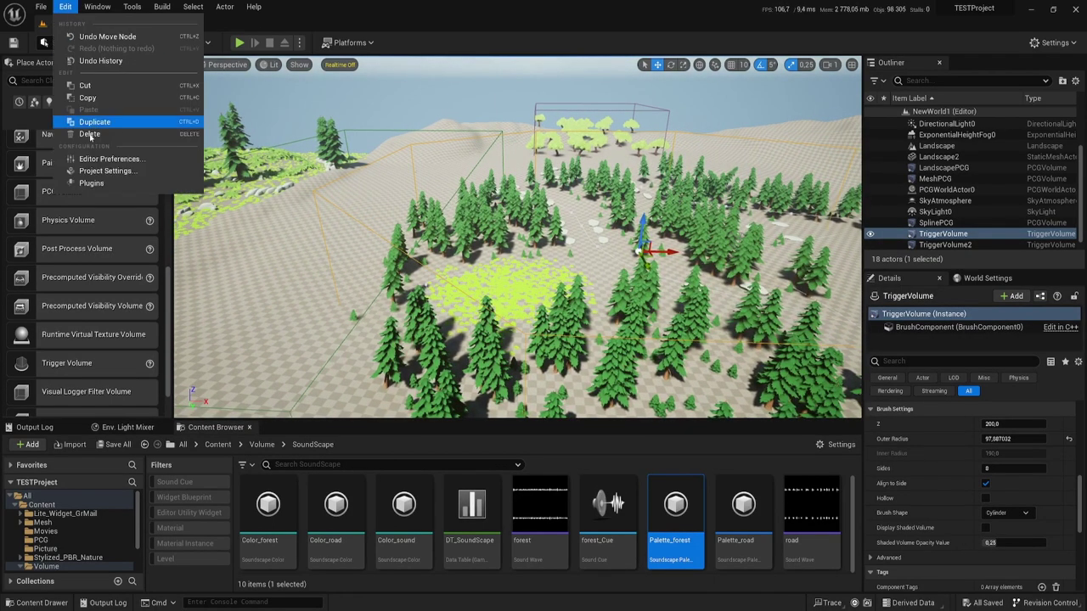
pyautogui.click(102, 171)
pyautogui.click(40, 257)
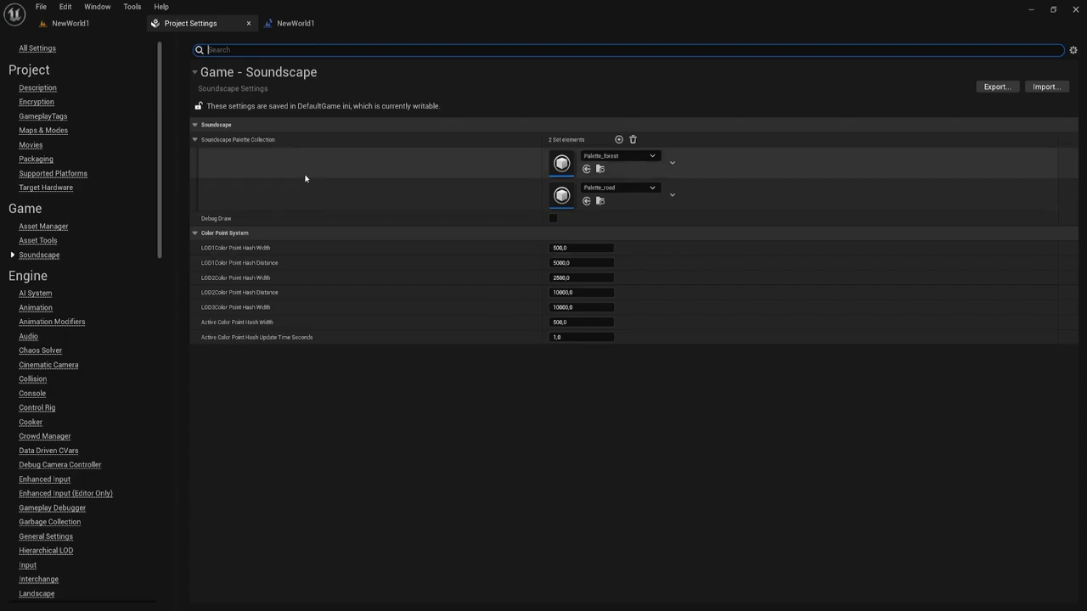
pyautogui.click(301, 25)
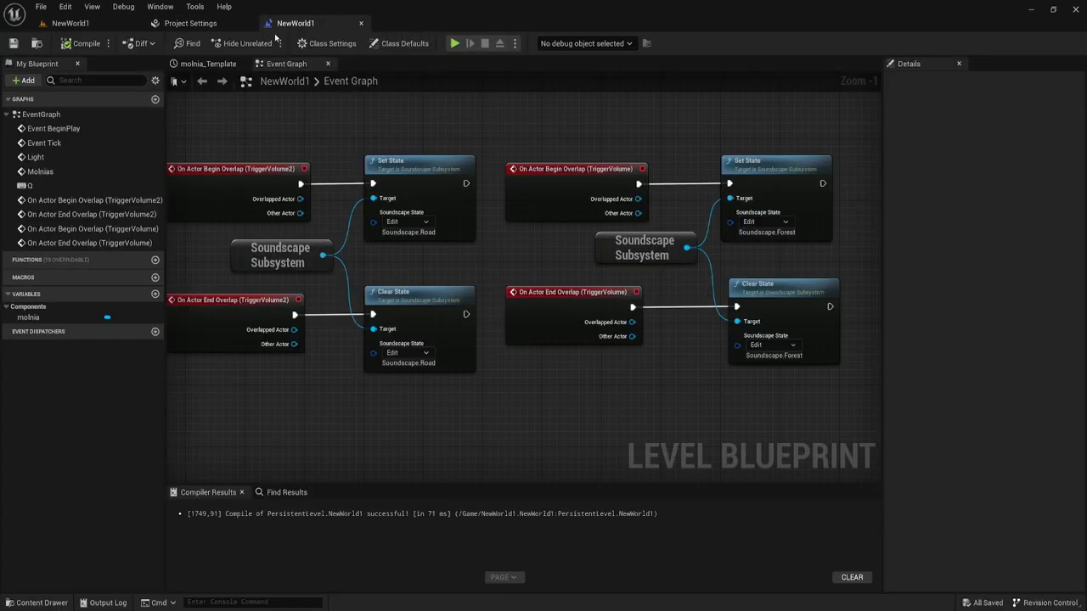
# Switch to the NewWorld1 level editor to start the Play-In-Editor session.
pyautogui.click(102, 24)
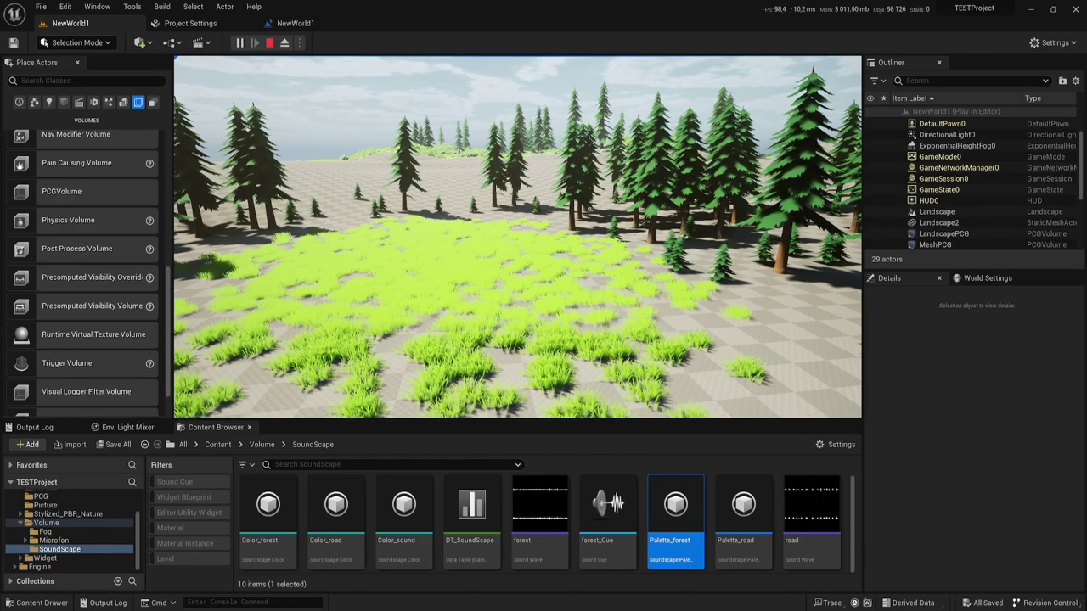
# Walk from the clearing deep into the forest among the trees with WASD.
pyautogui.press('s')
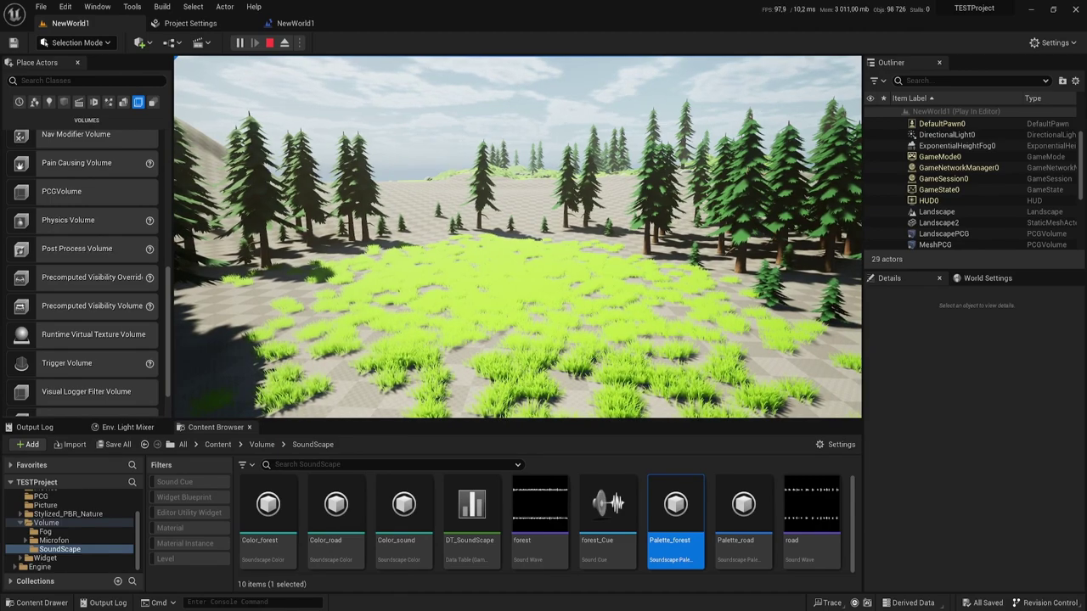
pyautogui.press('a')
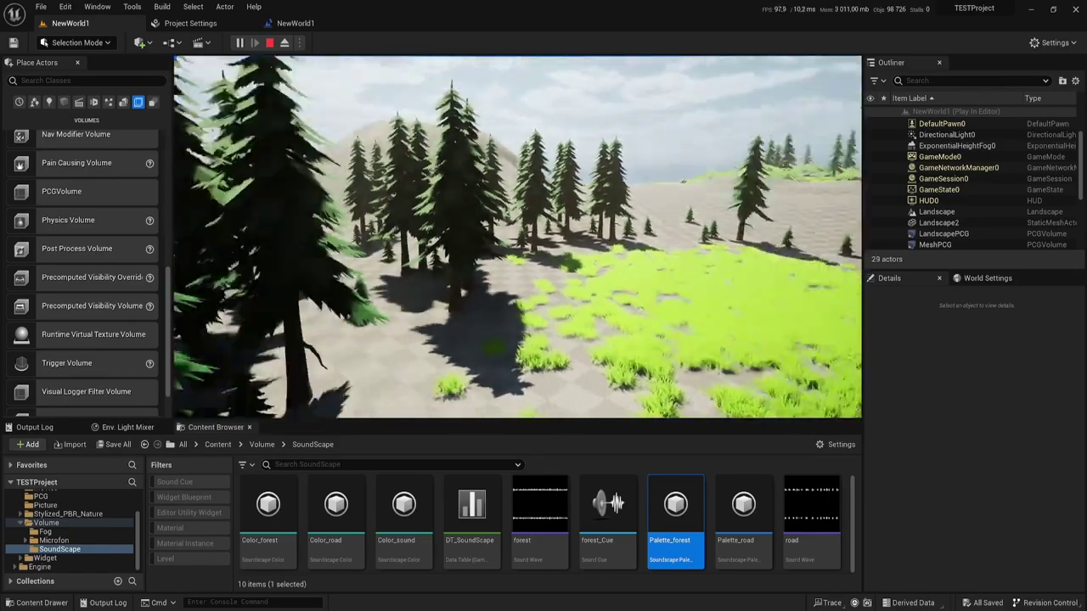
pyautogui.press('w')
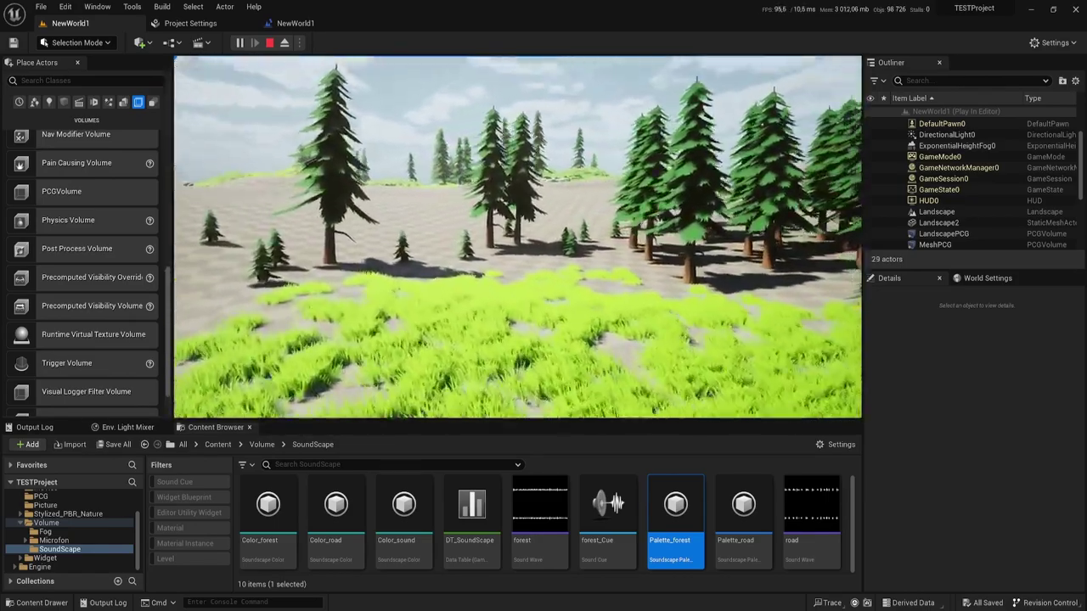
pyautogui.press('d')
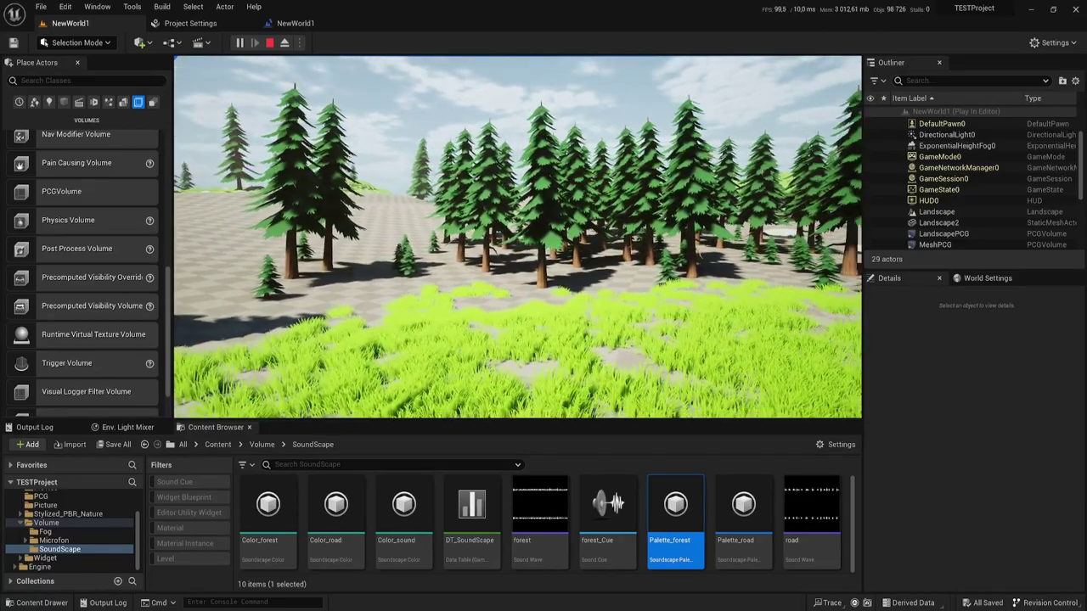
pyautogui.press('a')
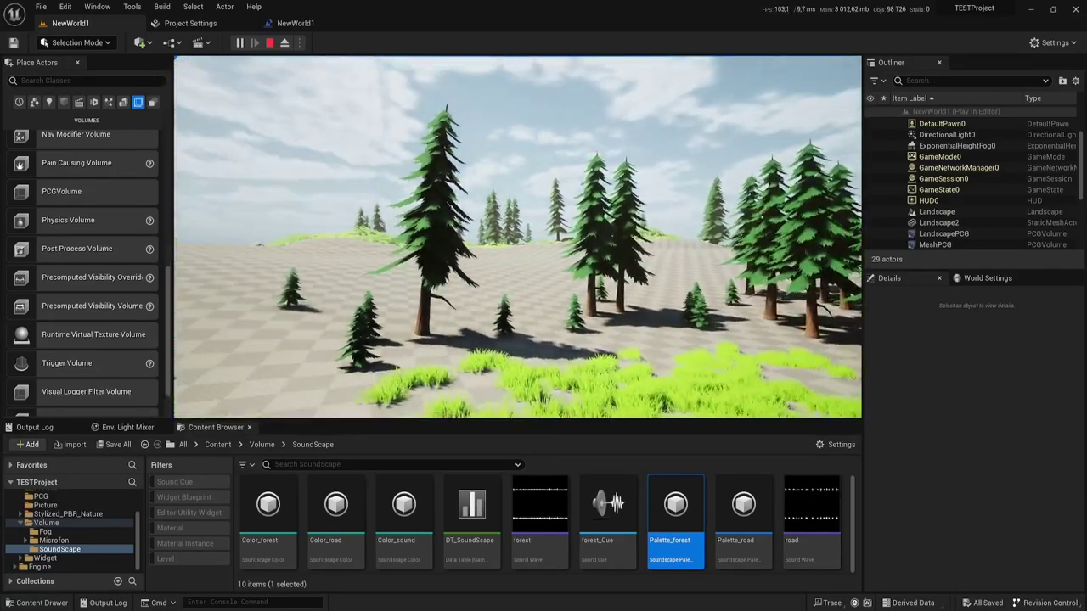
pyautogui.press('w')
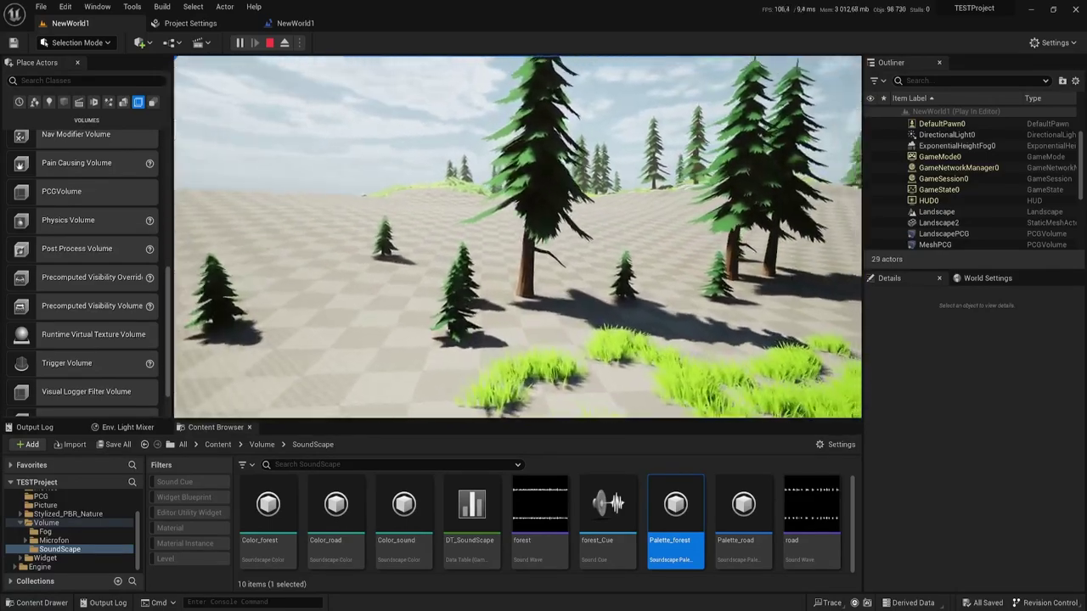
pyautogui.press('w')
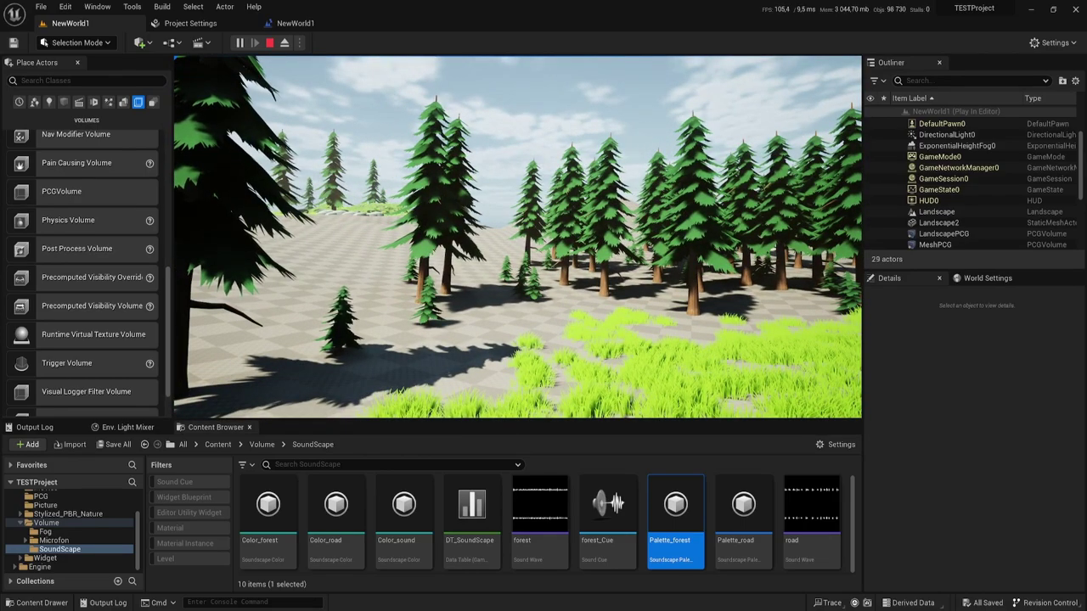
pyautogui.press('w')
pyautogui.press('w')
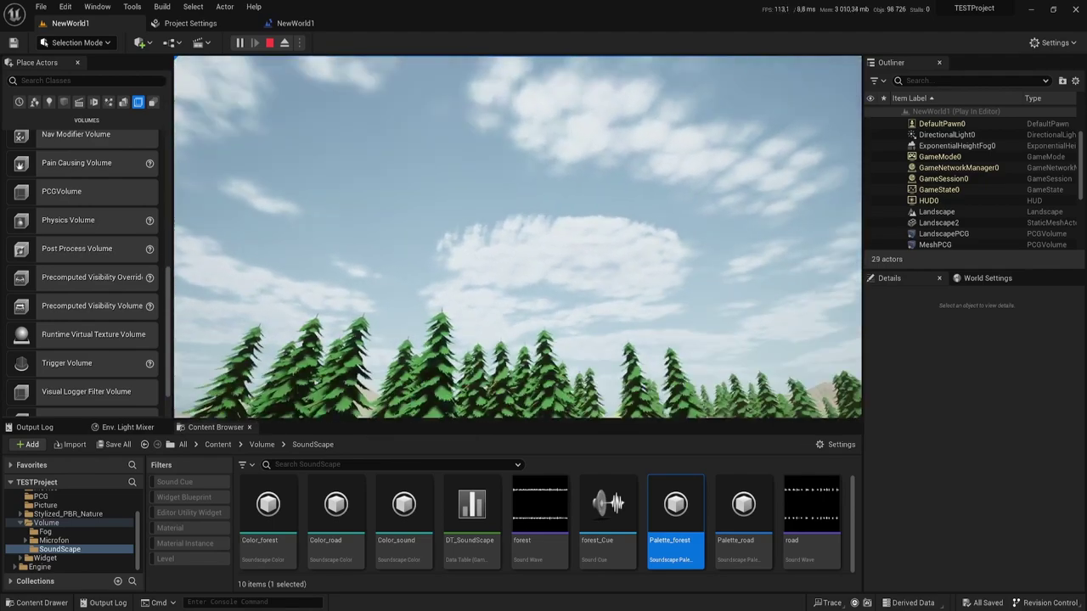
pyautogui.press('w')
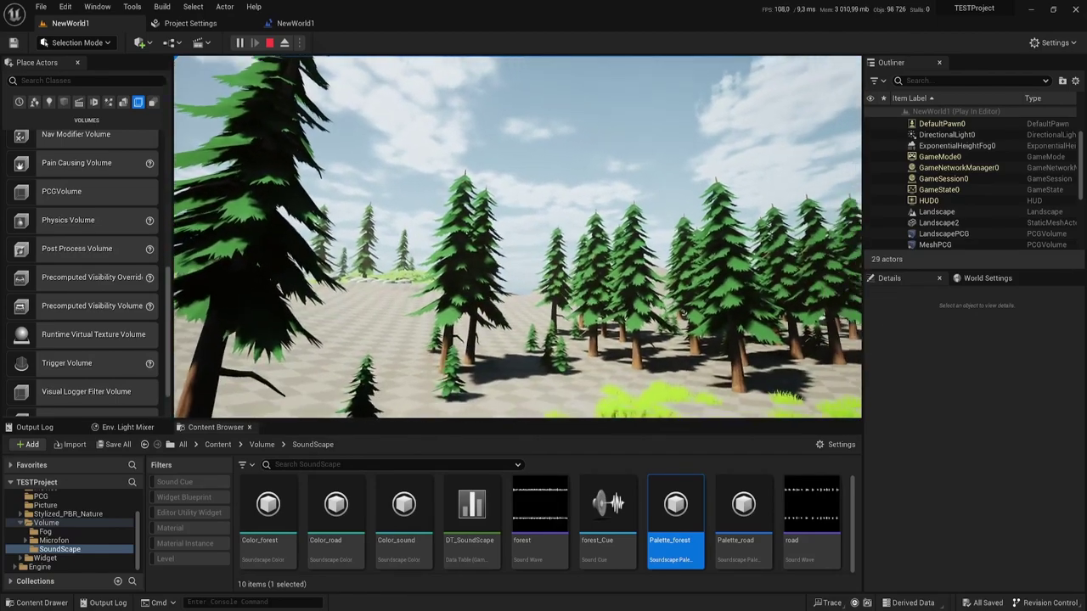
pyautogui.press('w')
pyautogui.press('w')
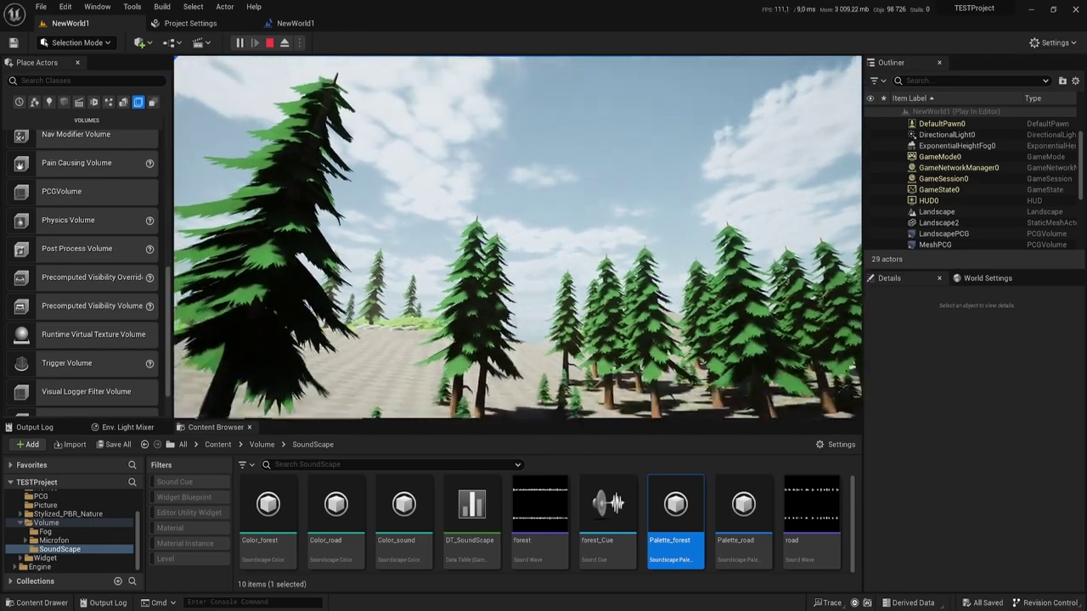
pyautogui.press('w')
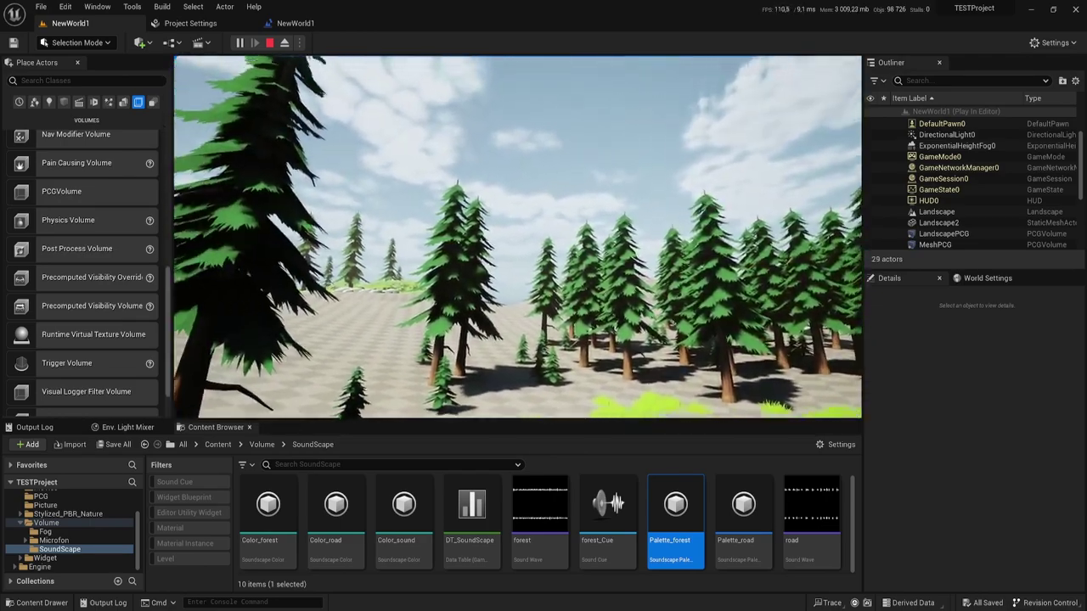
pyautogui.press('w')
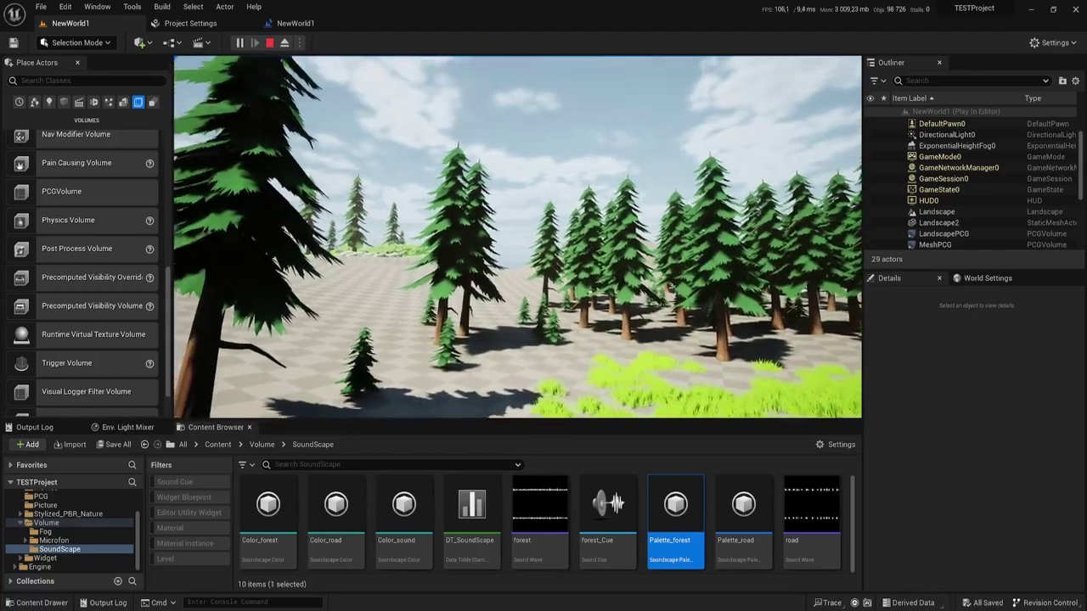
pyautogui.press('w')
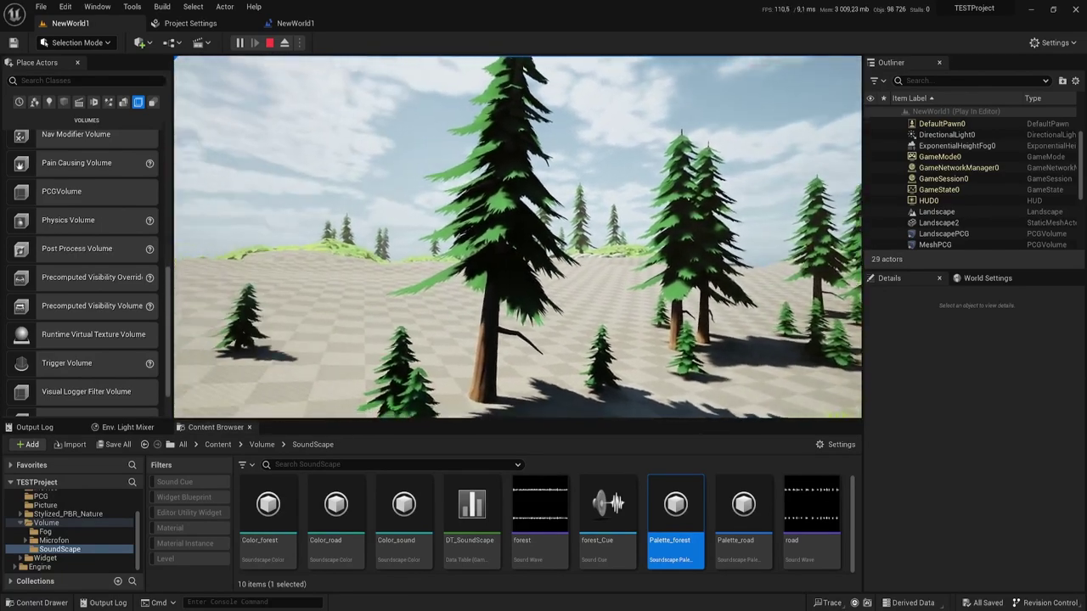
pyautogui.press('w')
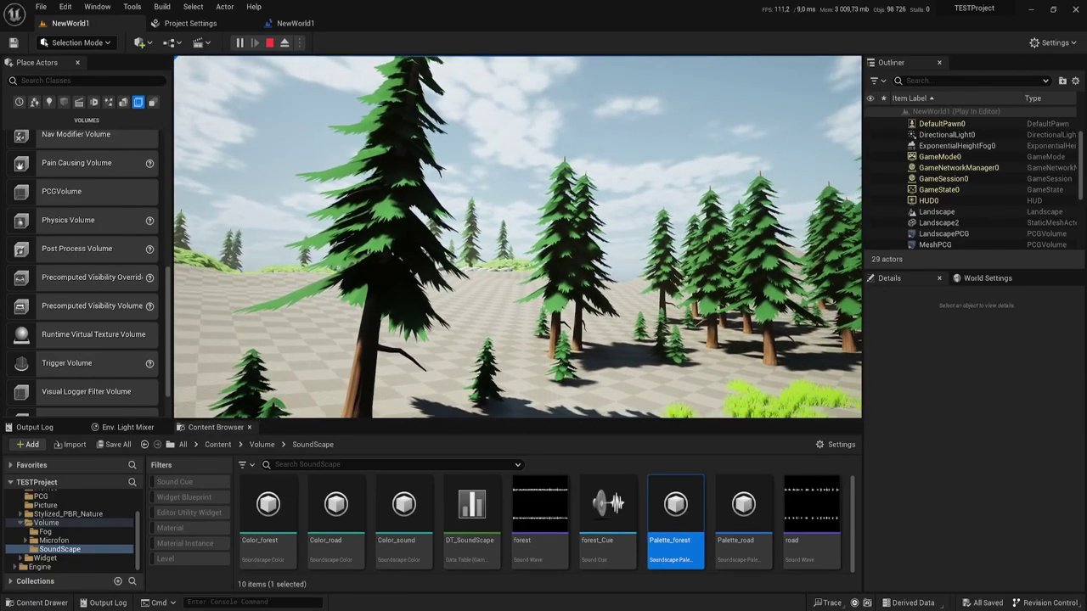
pyautogui.press('w')
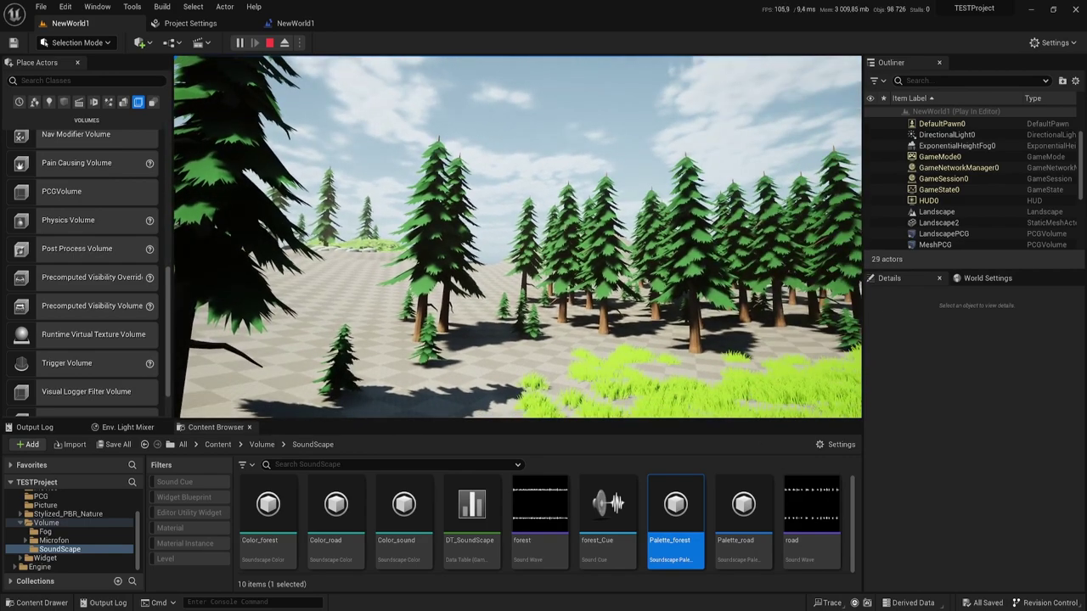
pyautogui.press('w')
# Walk out to the open desert and back to the grass patch, then go fullscreen with F11.
pyautogui.press('s')
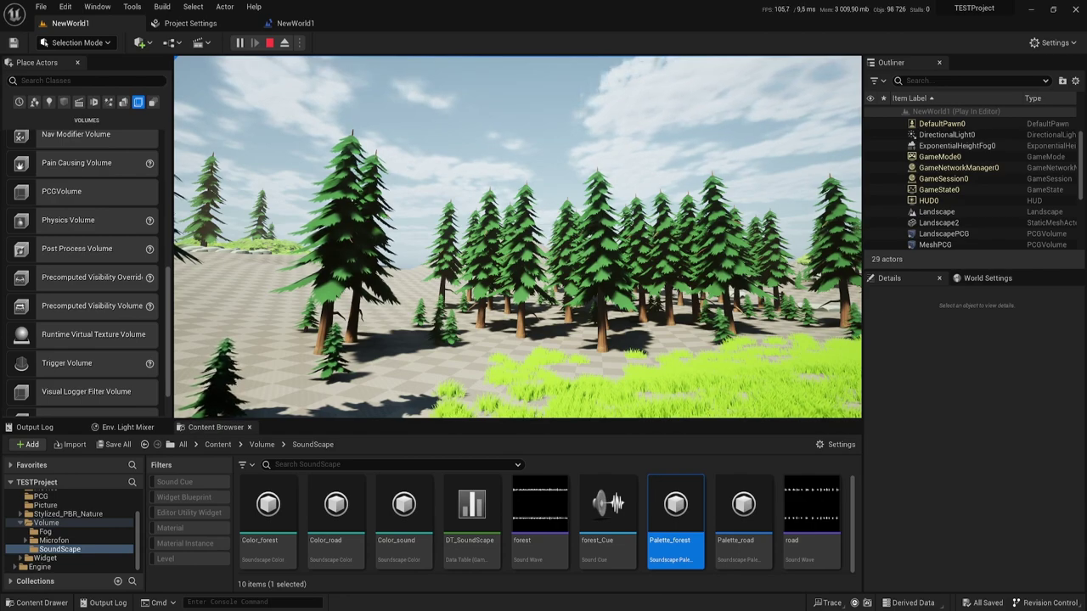
pyautogui.press('w')
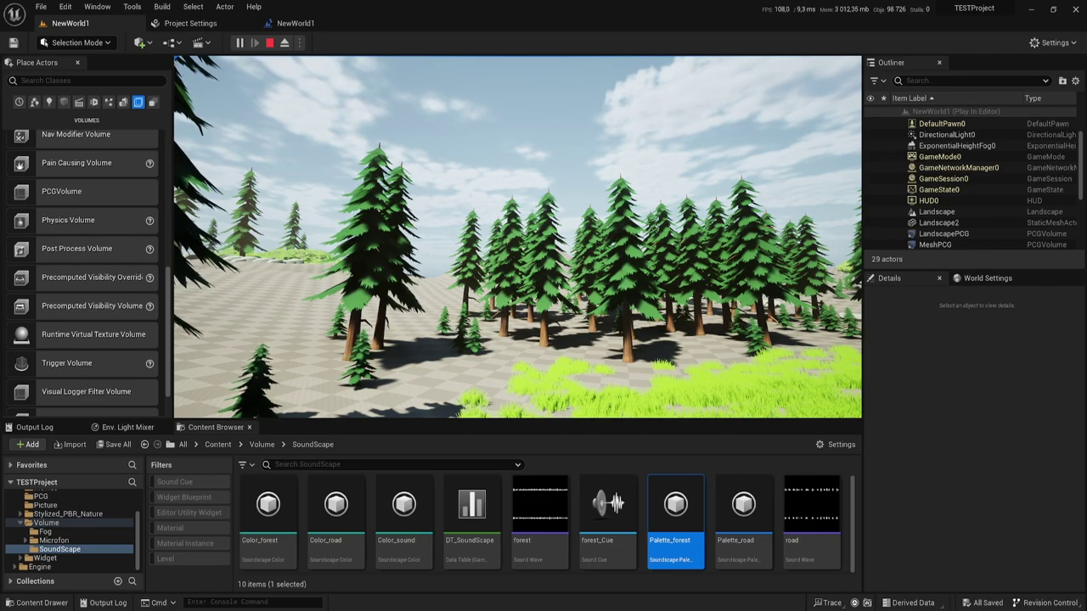
pyautogui.press('w')
pyautogui.press('w')
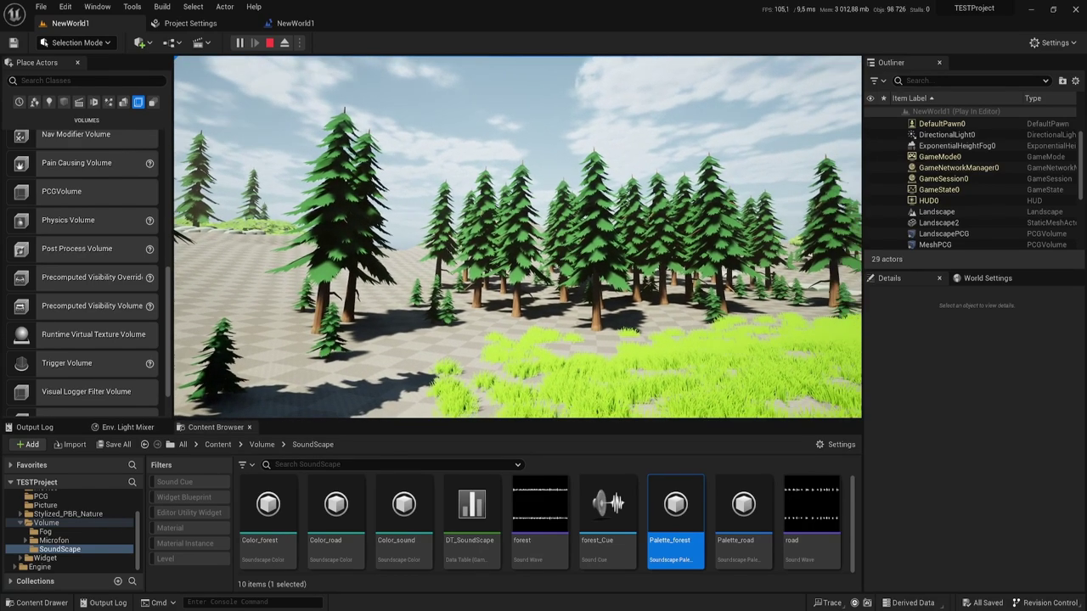
pyautogui.press('w')
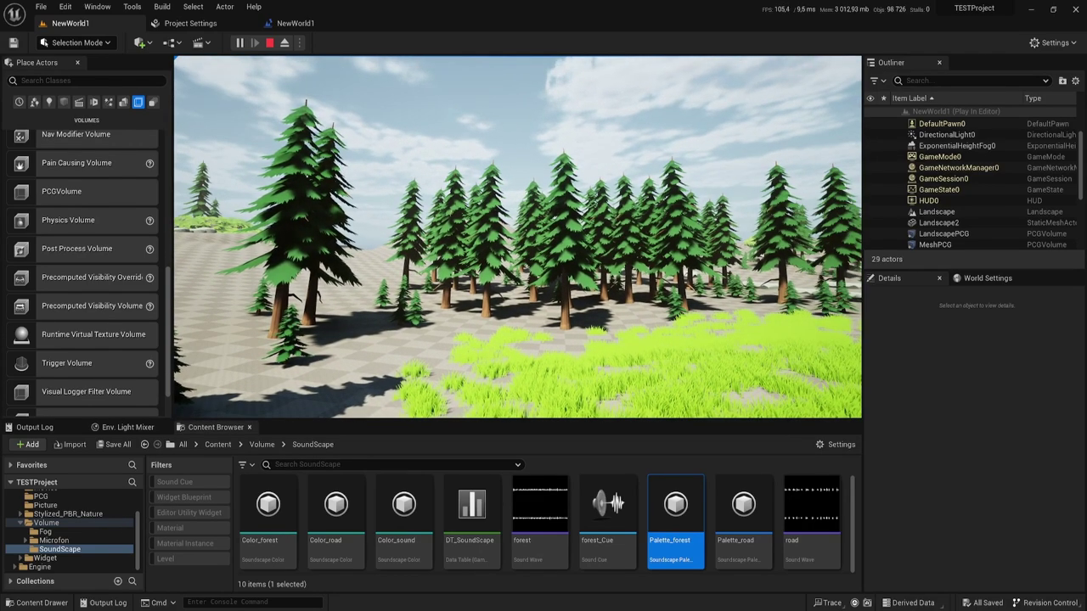
pyautogui.press('w')
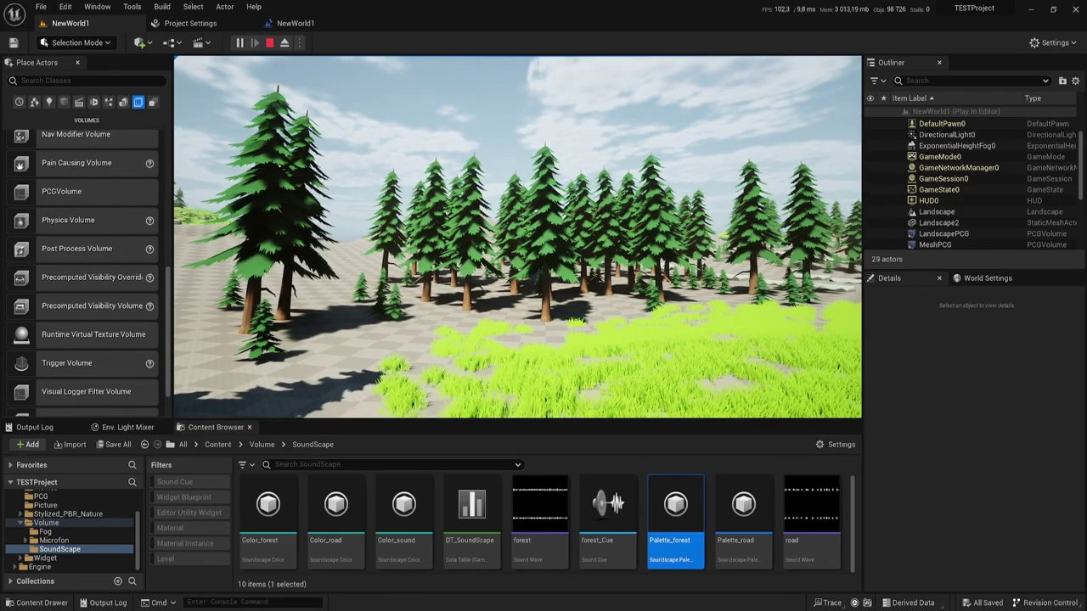
pyautogui.press('w')
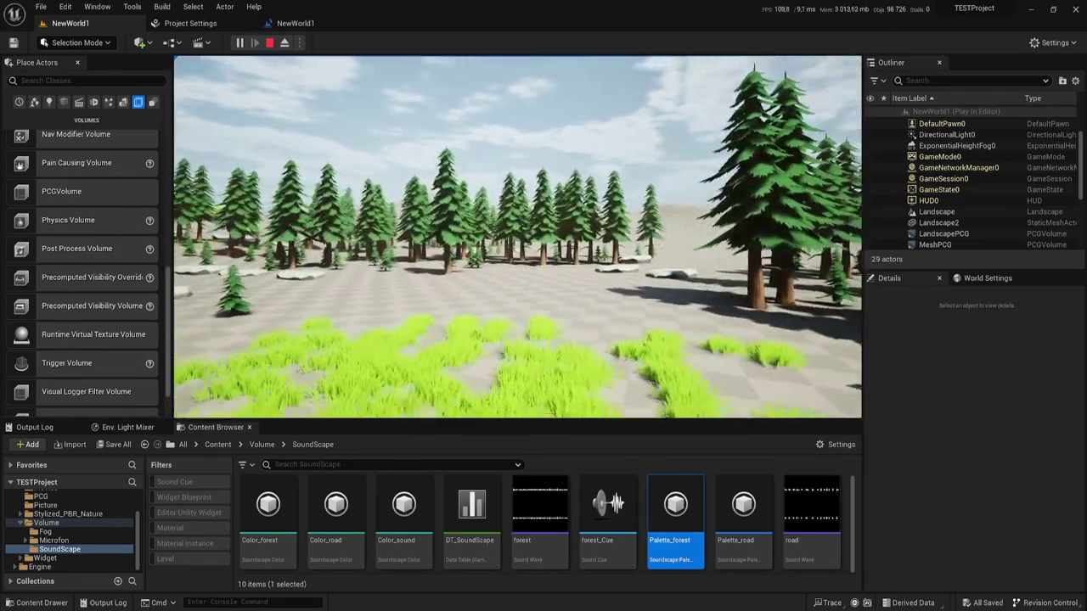
pyautogui.press('w')
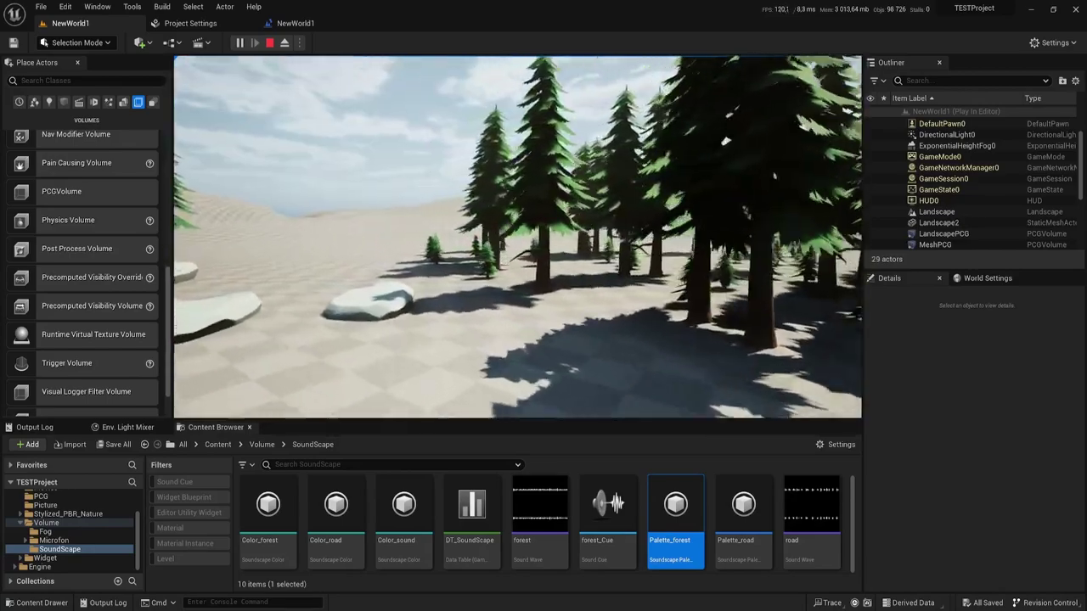
pyautogui.press('w')
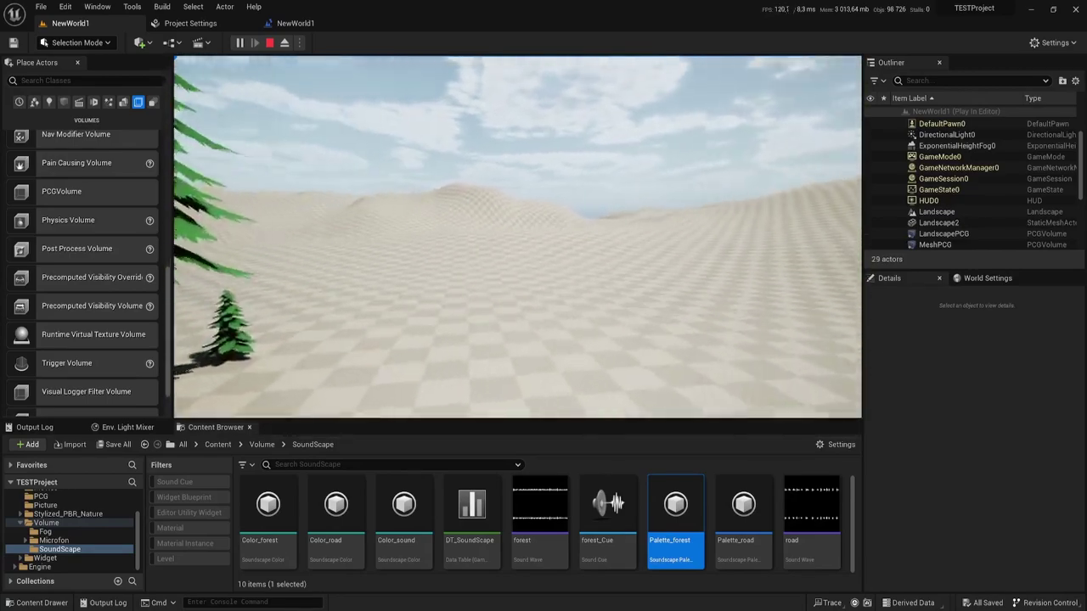
pyautogui.press('w')
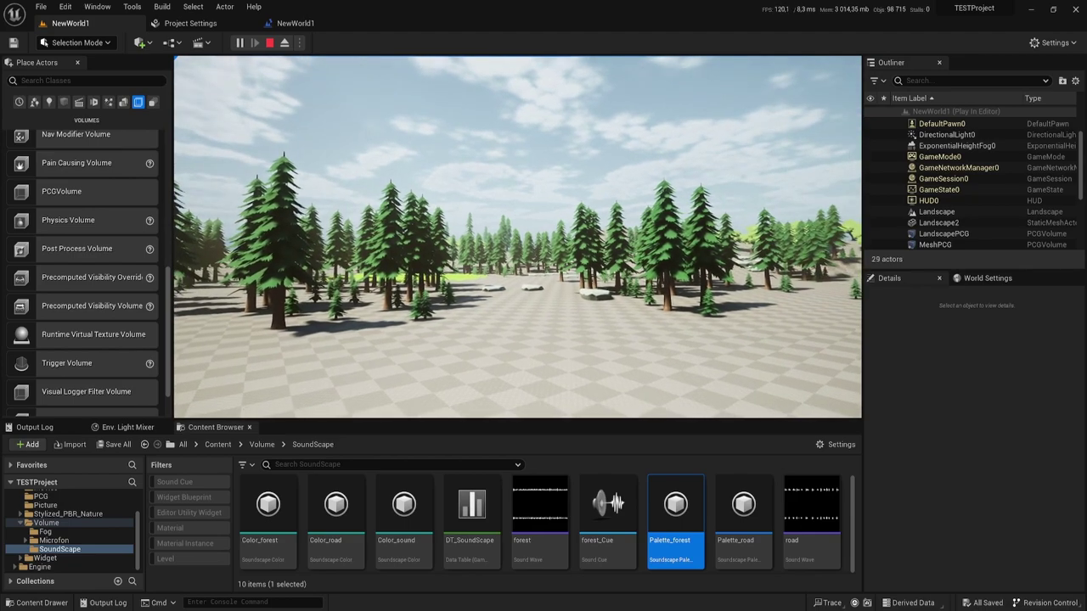
pyautogui.press('w')
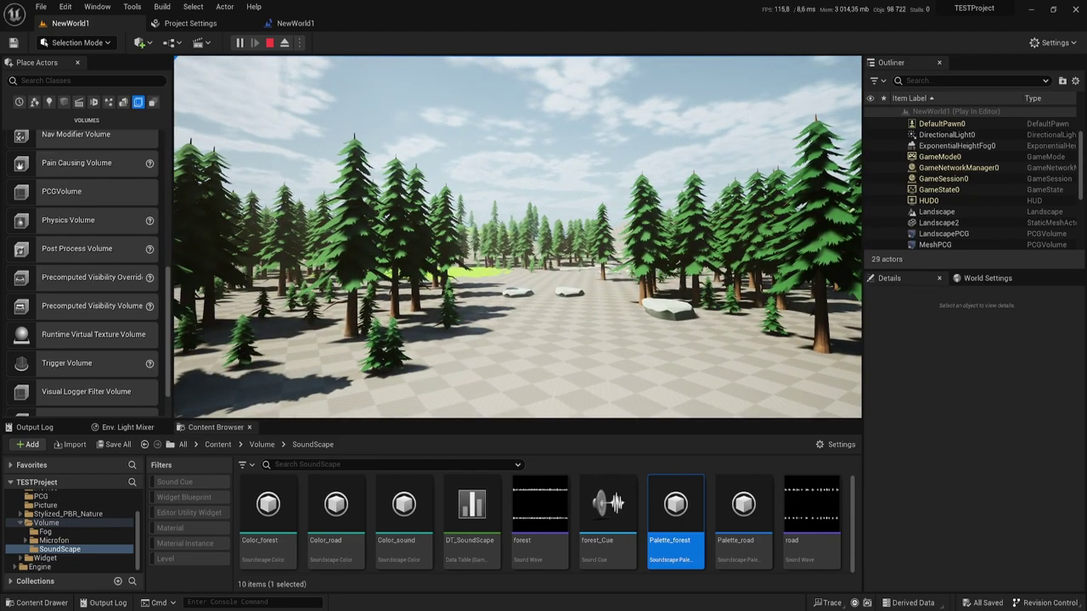
pyautogui.press('w')
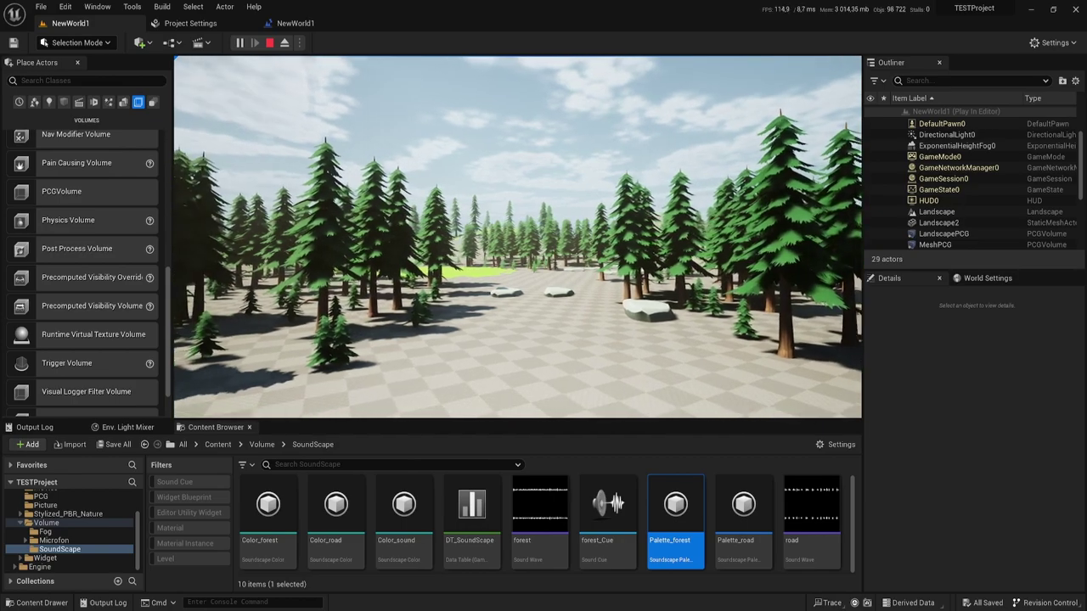
pyautogui.press('w')
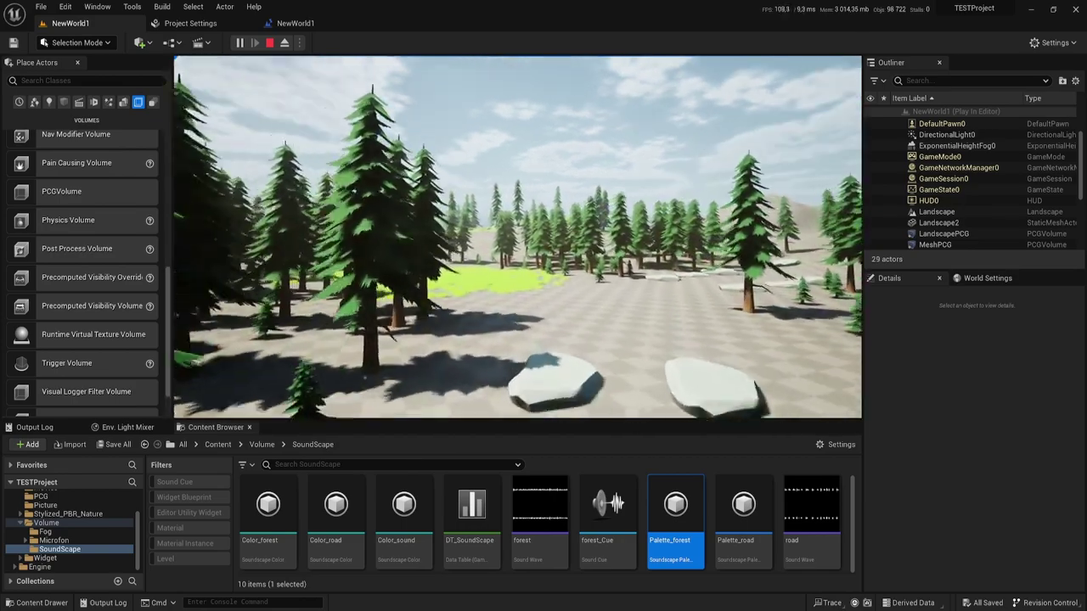
pyautogui.press('w')
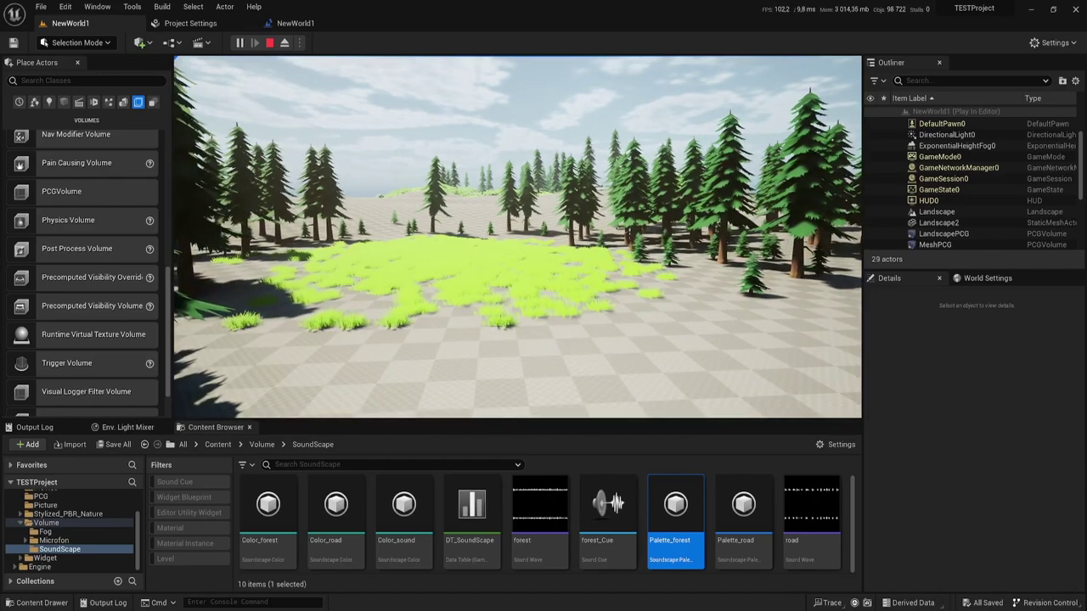
pyautogui.press('w')
pyautogui.press('F11')
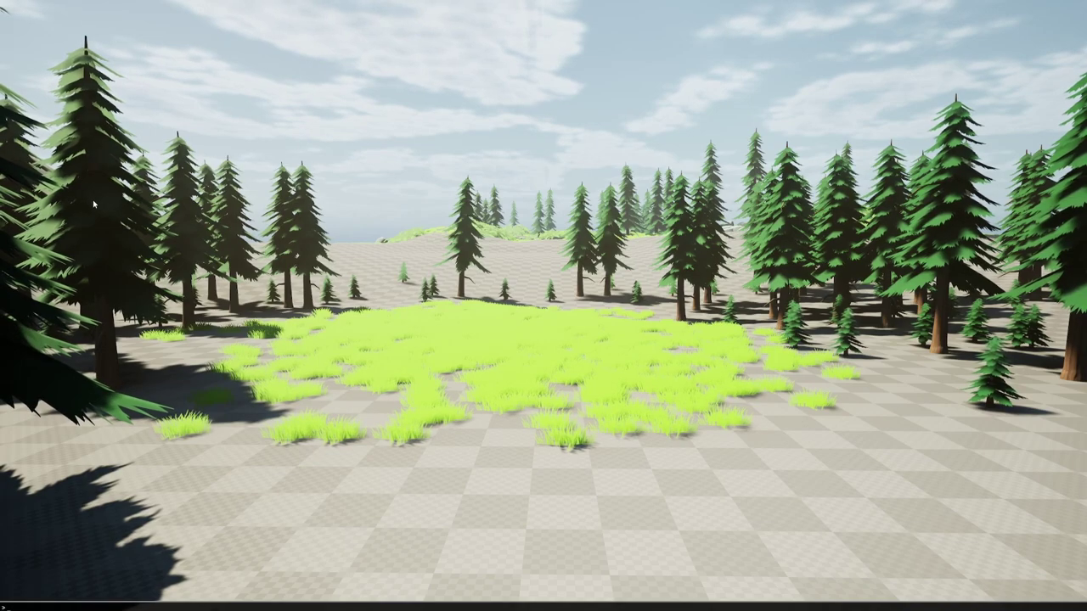
# Run au.Debug.Sounds 1 from the console to list the active sounds, including forest_Cue.
pyautogui.press('`')
pyautogui.write('a')
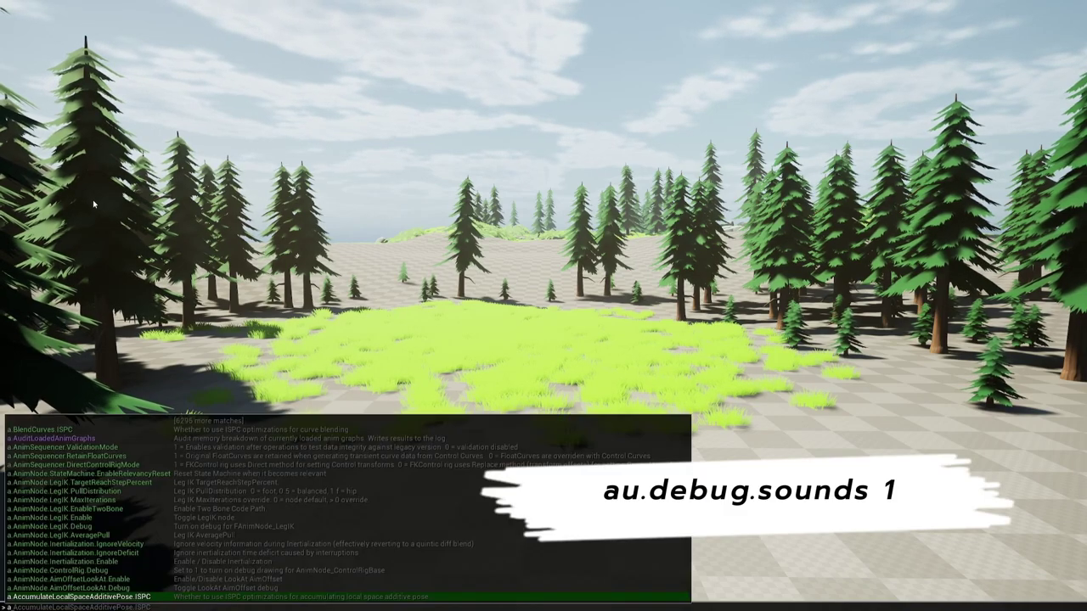
pyautogui.write('u')
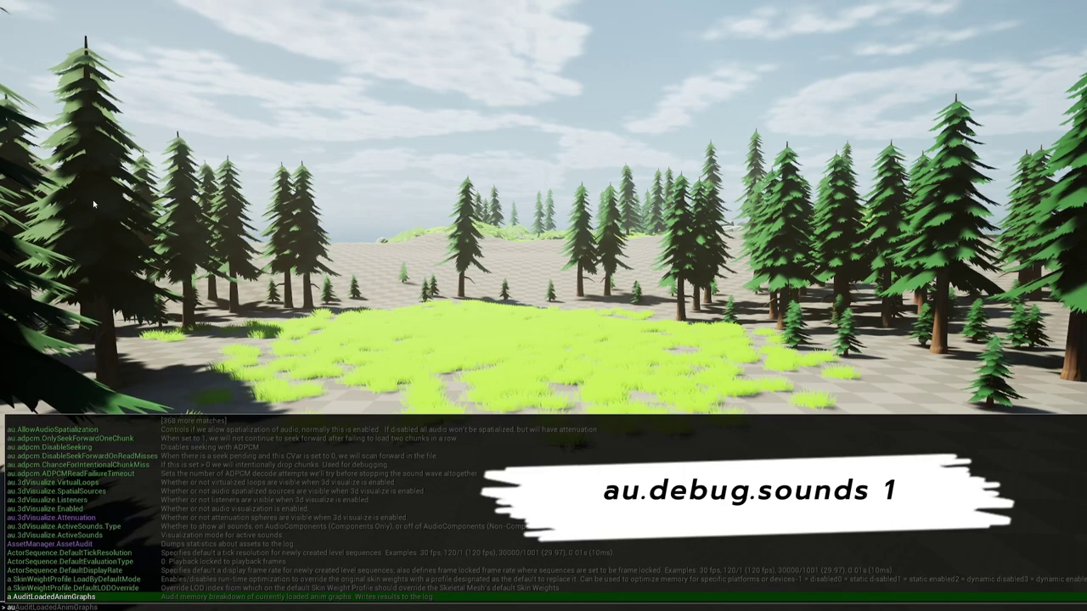
pyautogui.write('.de')
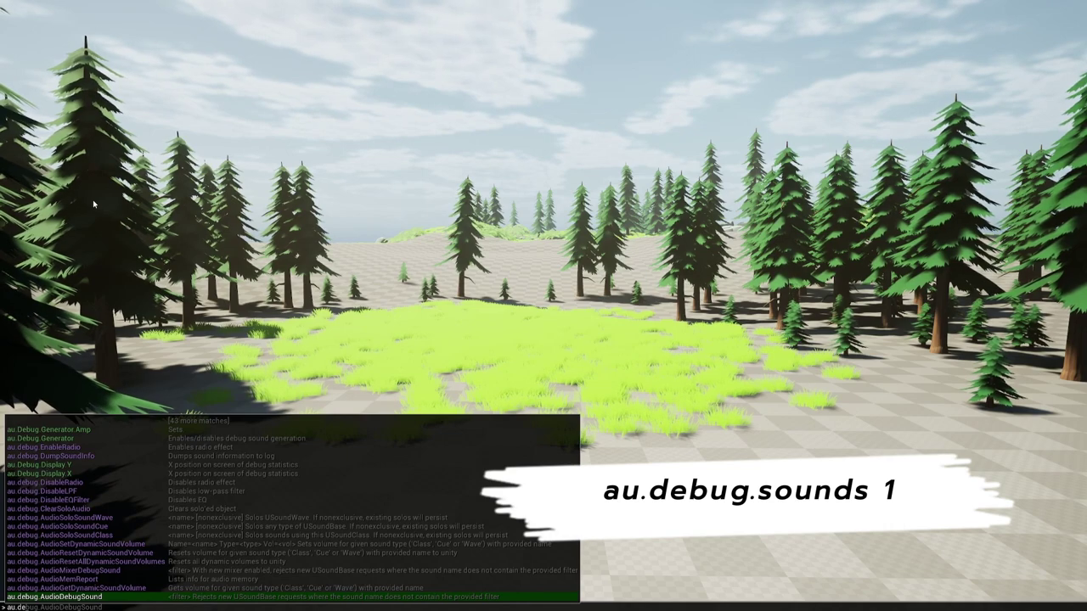
pyautogui.press('Down')
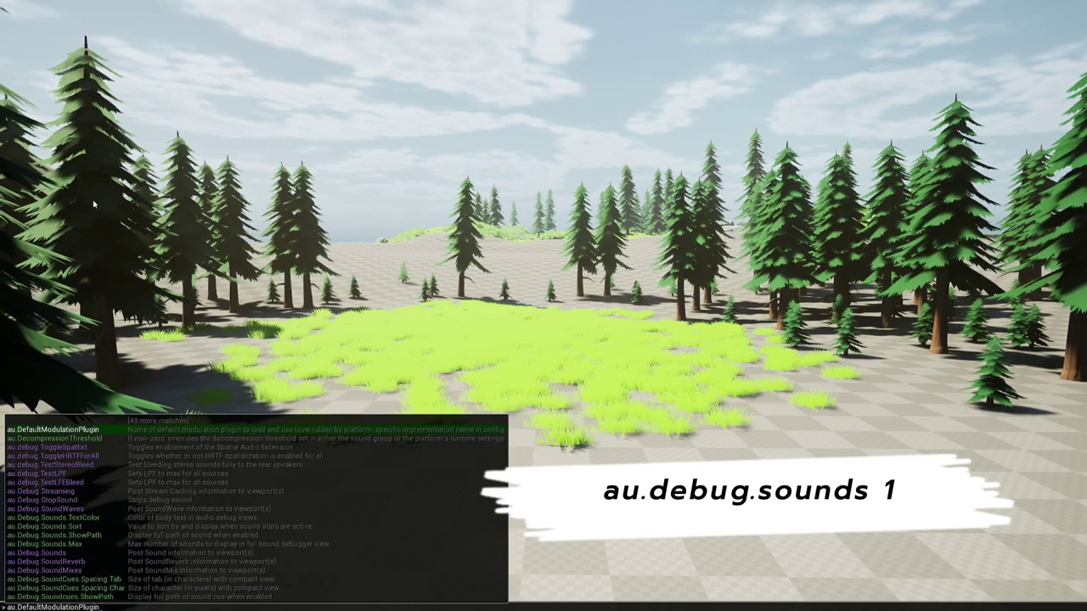
pyautogui.press('Down')
pyautogui.press('Down')
pyautogui.press('Down')
pyautogui.press('Down')
pyautogui.press('Down')
pyautogui.press('Down')
pyautogui.press('Down')
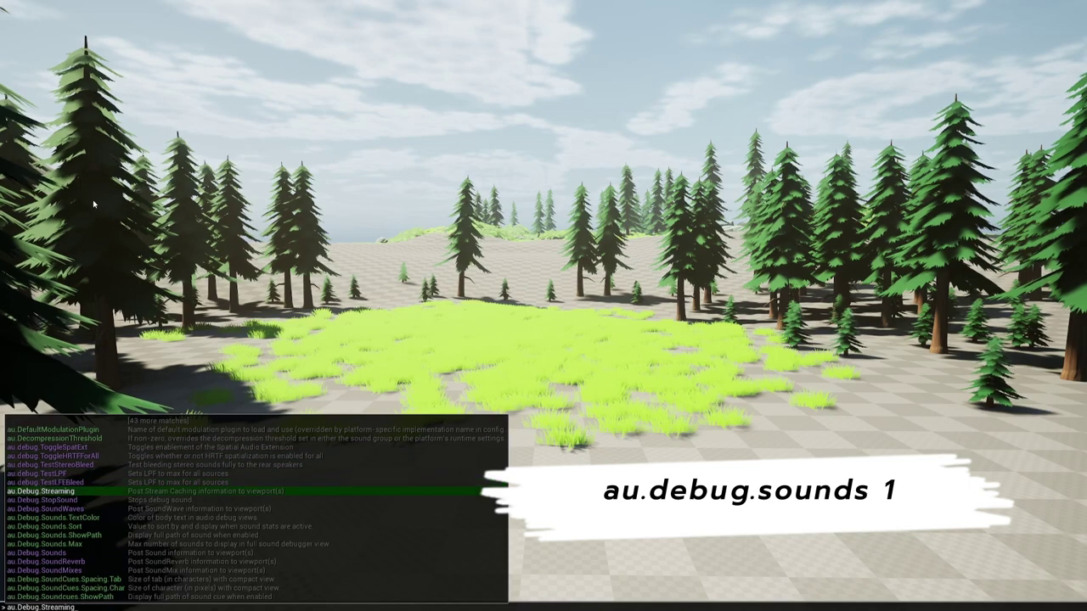
pyautogui.press('Down')
pyautogui.press('Down')
pyautogui.press('Down')
pyautogui.press('Down')
pyautogui.press('Down')
pyautogui.press('Down')
pyautogui.press('Down')
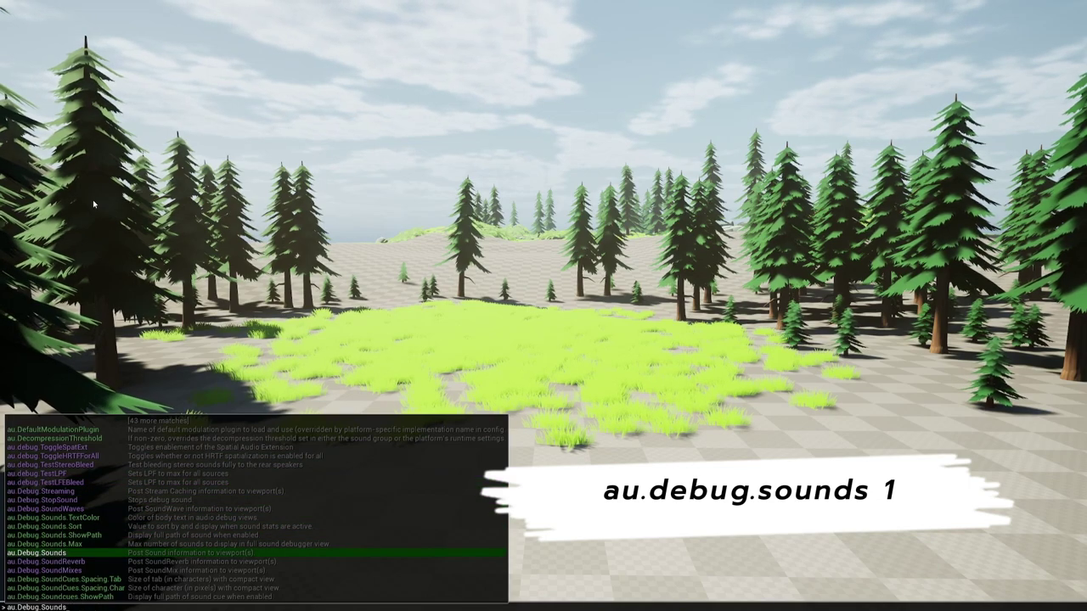
pyautogui.write(' 1')
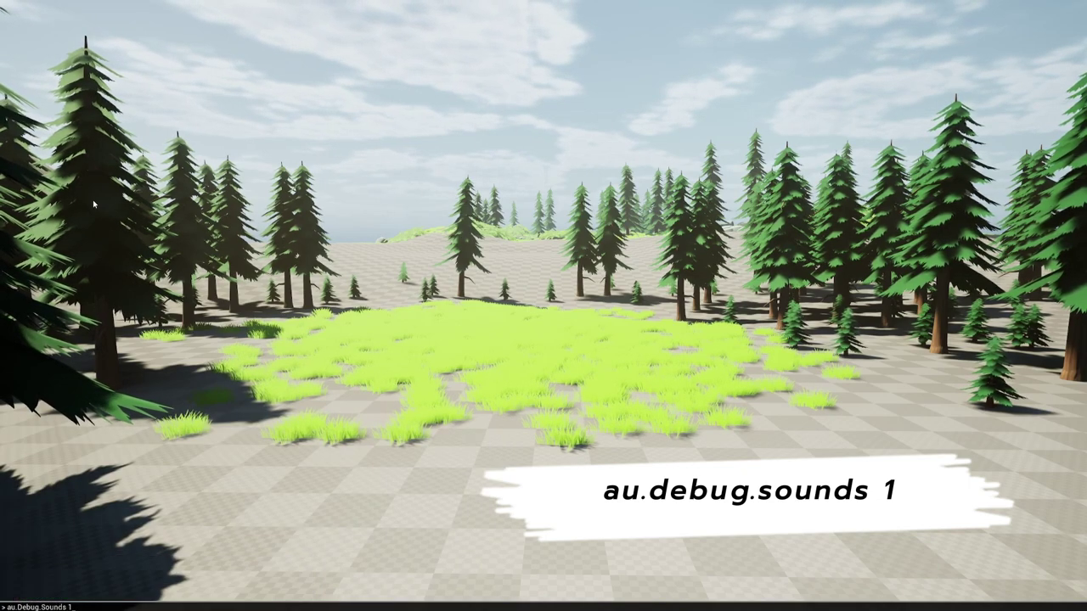
pyautogui.press('Return')
pyautogui.press('w')
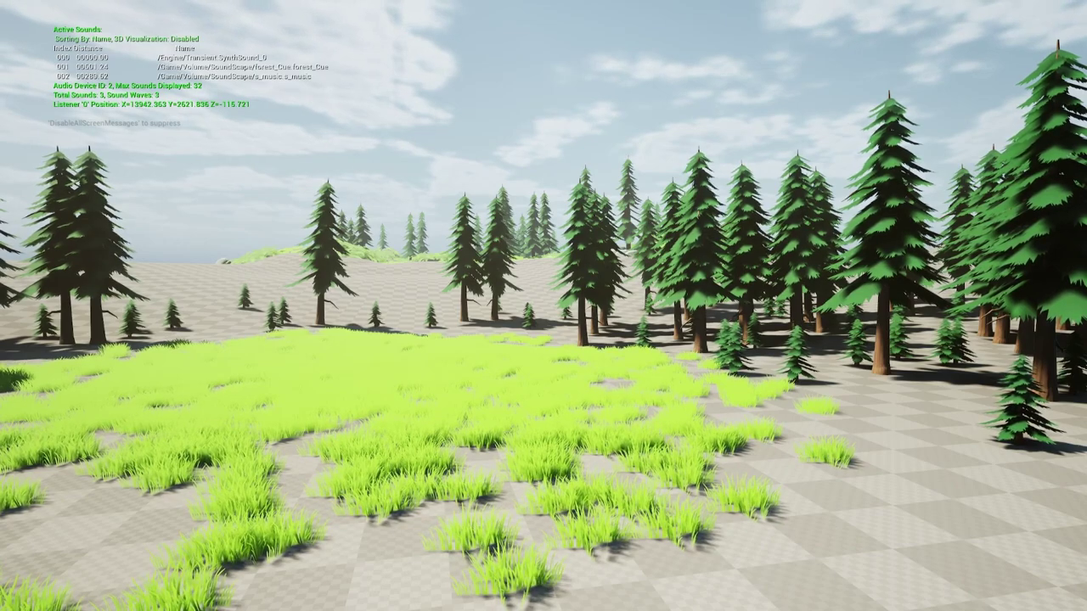
# Walk forward into the meadow grass while watching the active-sounds overlay.
pyautogui.hotkey('shift', 'F1')
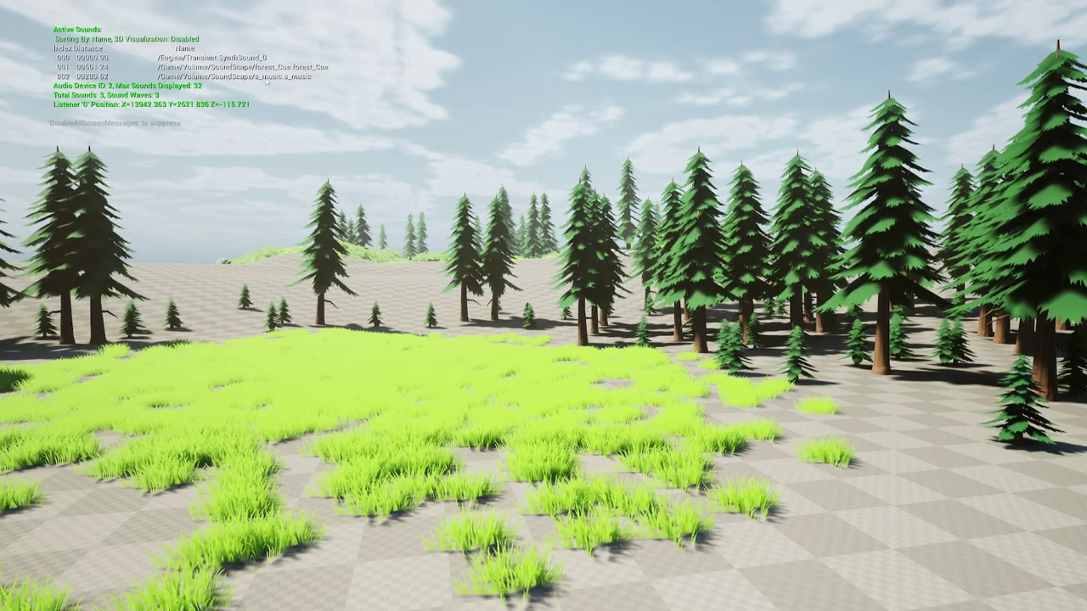
pyautogui.click(323, 152)
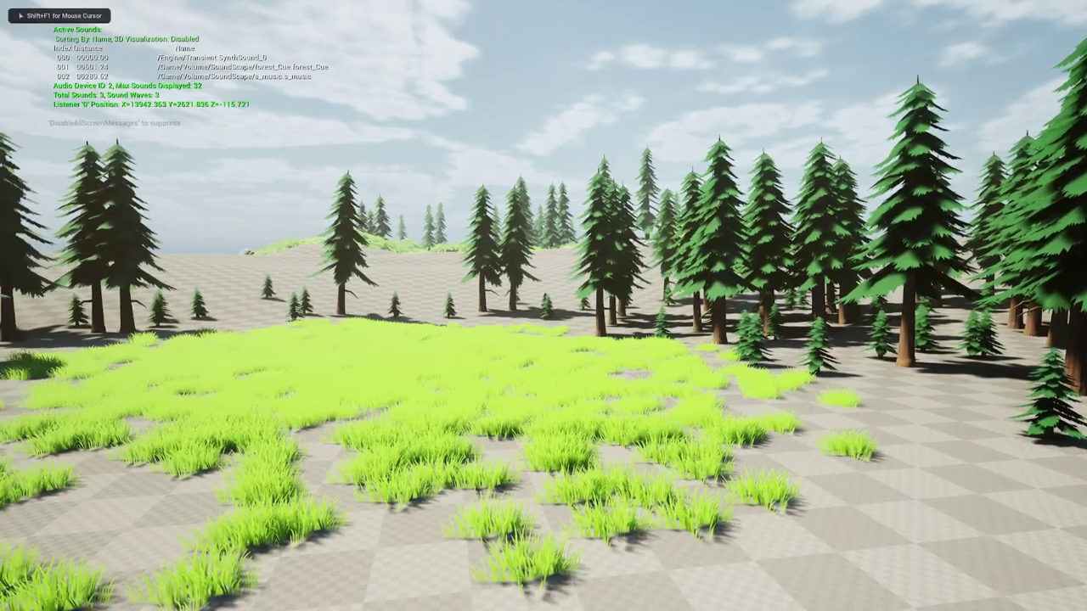
pyautogui.press('w')
pyautogui.press('w')
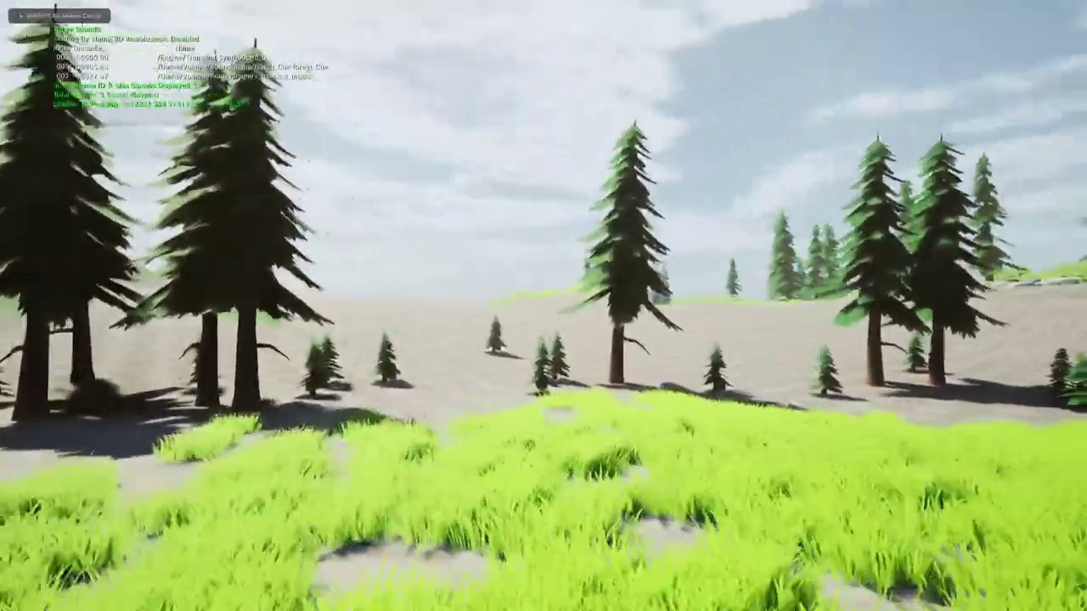
pyautogui.press('w')
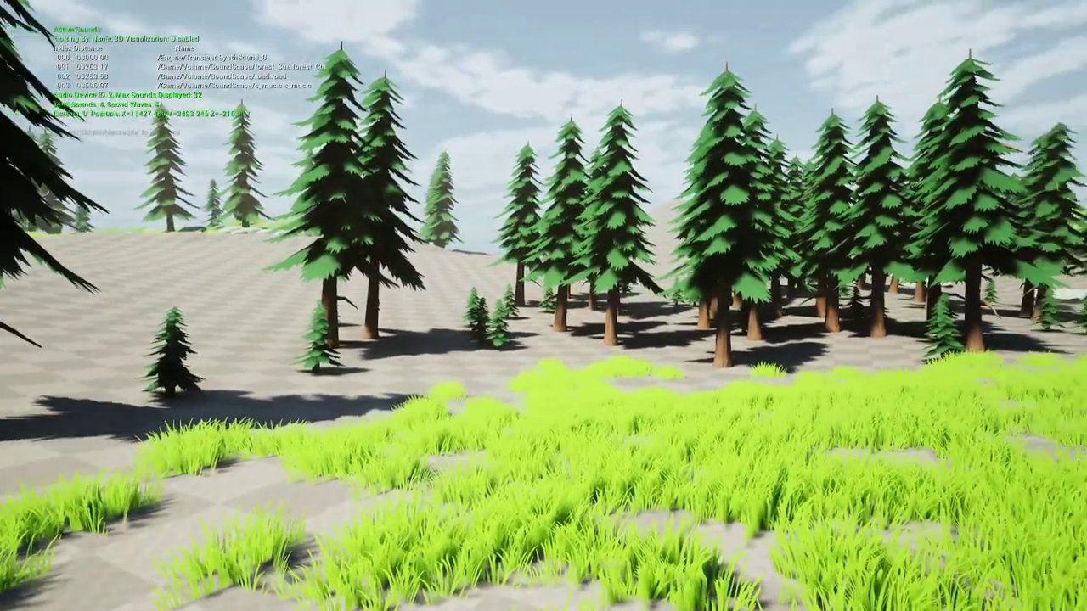
pyautogui.hotkey('shift', 'F1')
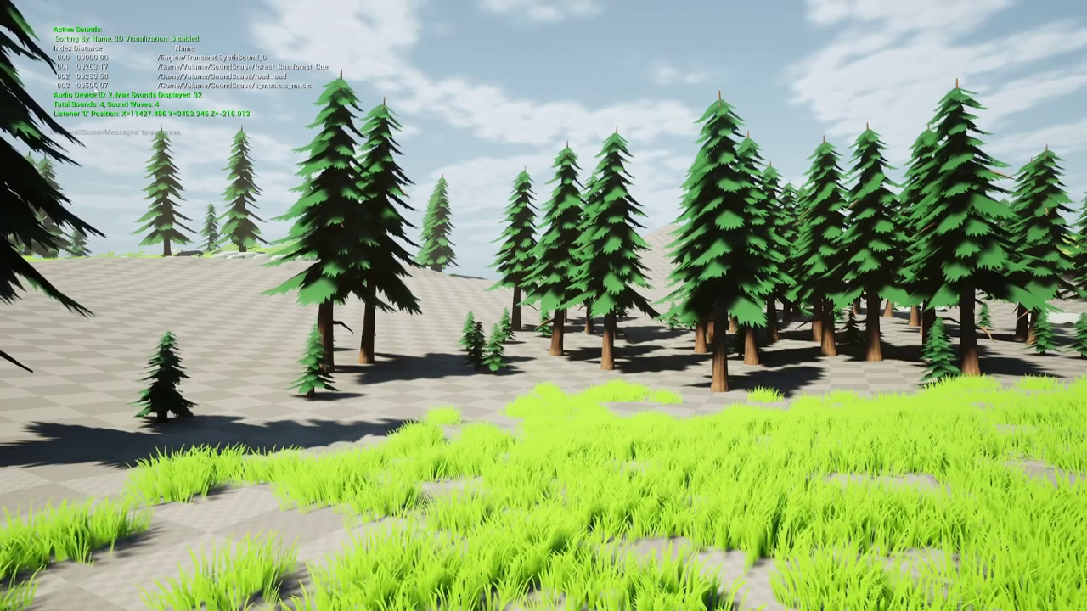
# Walk through the forest and back toward the meadow until the road sound joins the list.
pyautogui.click(544, 305)
pyautogui.press('w')
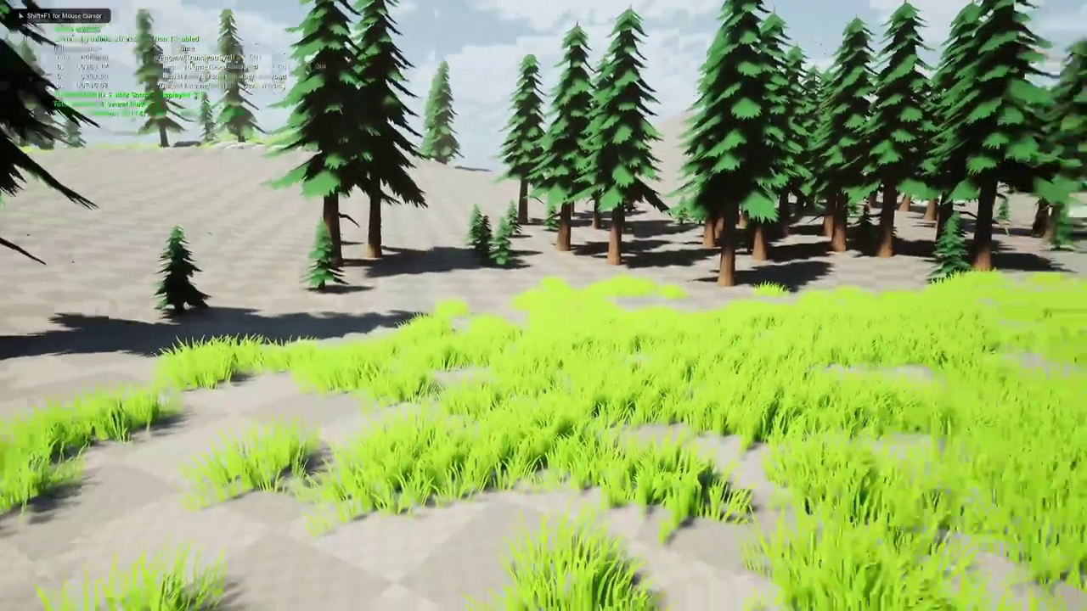
pyautogui.press('a')
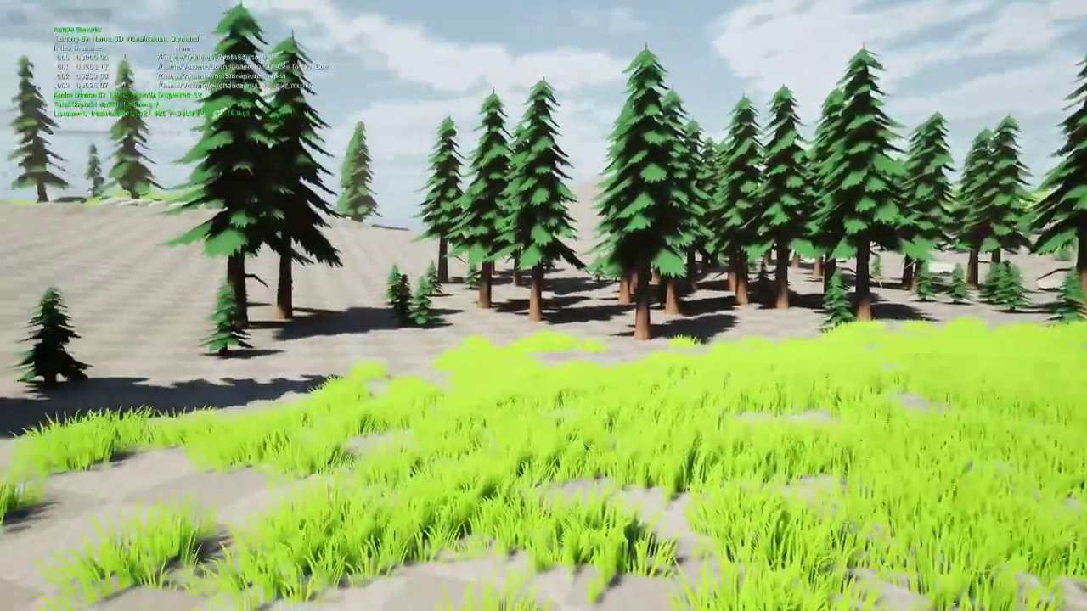
pyautogui.press('s')
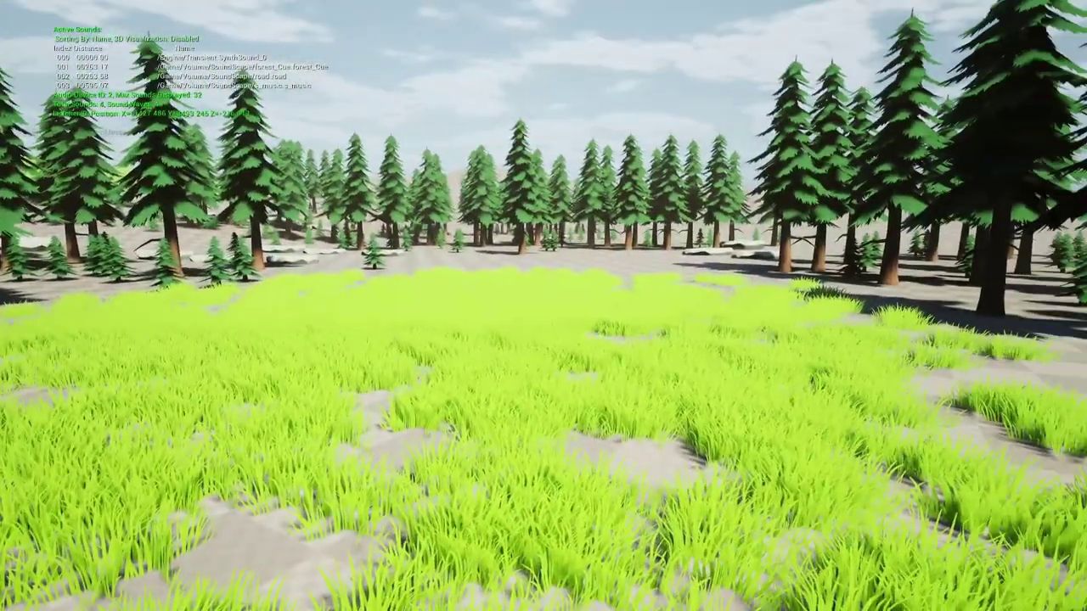
pyautogui.hotkey('shift', 'F1')
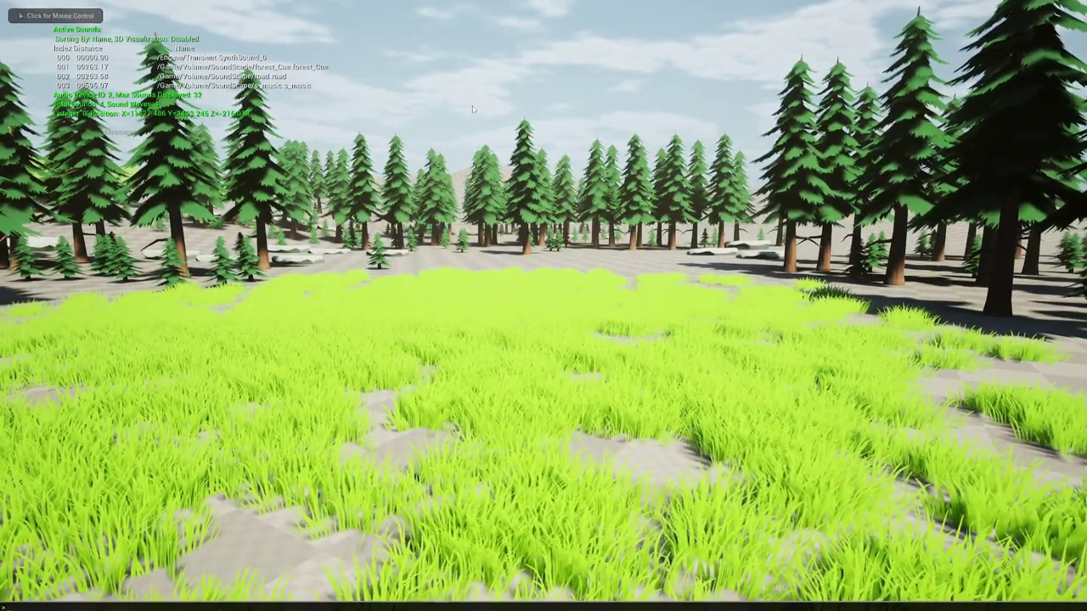
# Run au.3dVisualize.Enabled 1 in the console to draw sound sources in the world.
pyautogui.write('au')
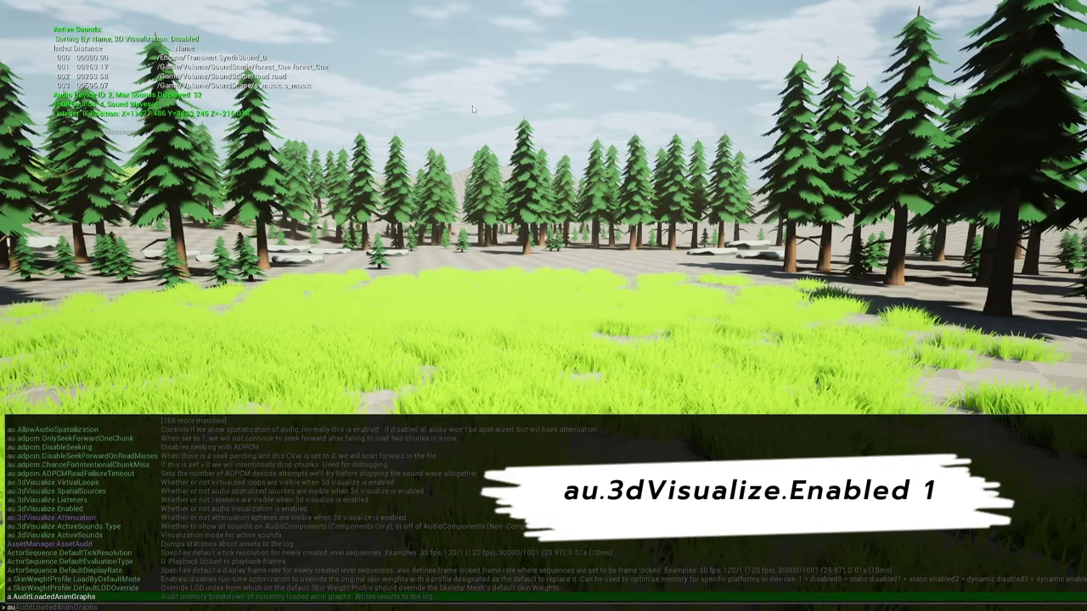
pyautogui.write('.')
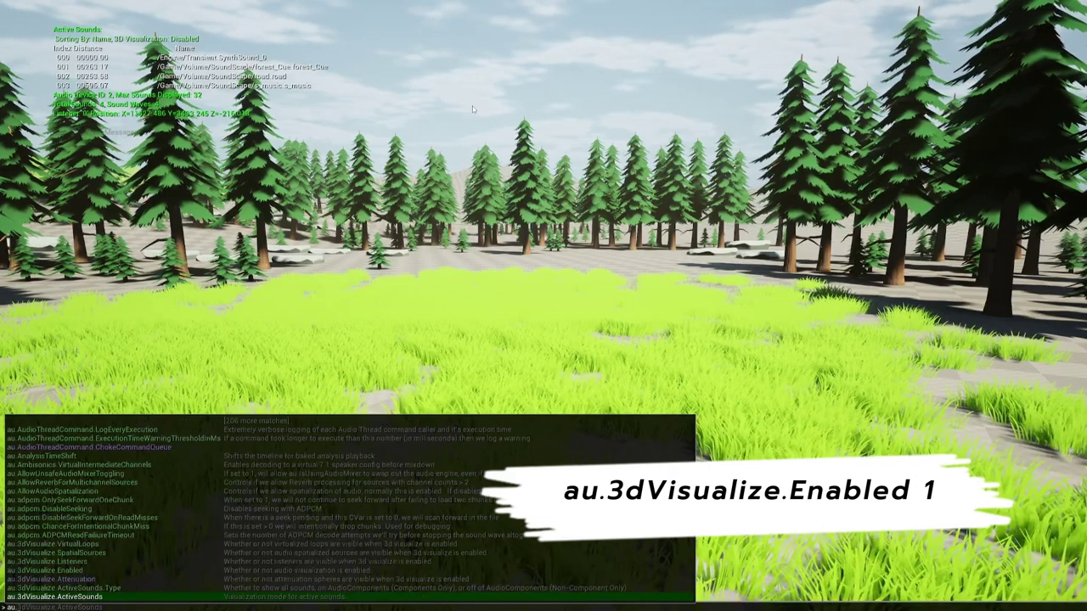
pyautogui.write('3d')
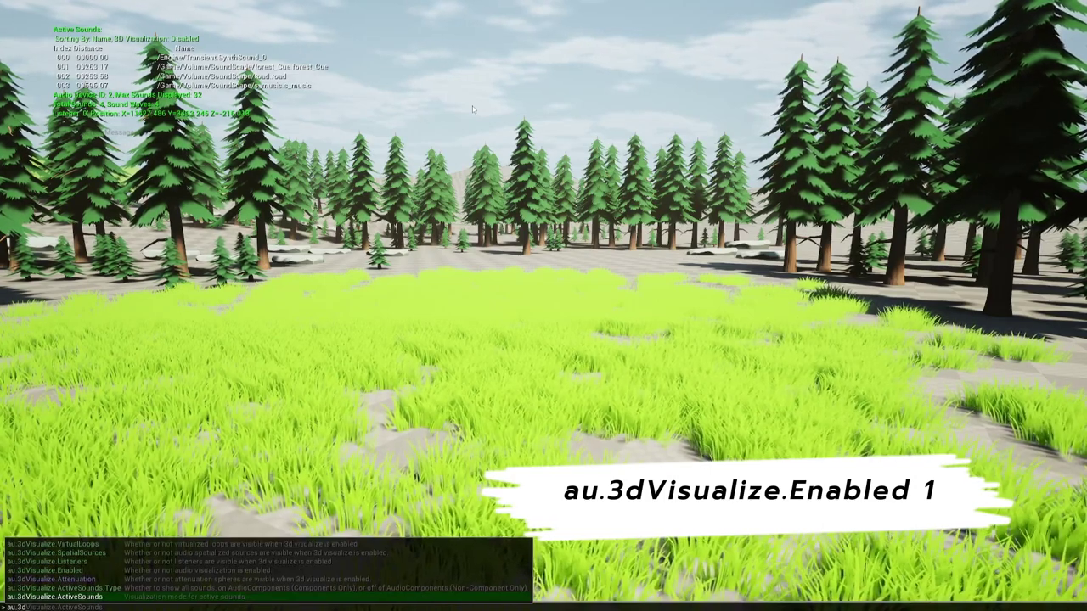
pyautogui.press('Up')
pyautogui.press('Up')
pyautogui.press('Up')
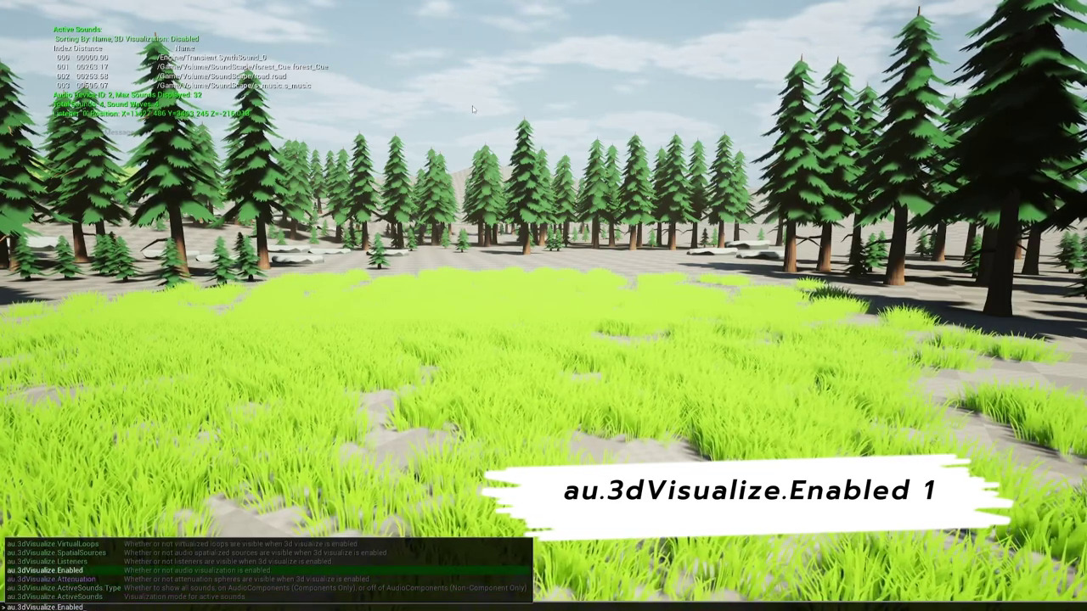
pyautogui.press('Tab')
pyautogui.write('1')
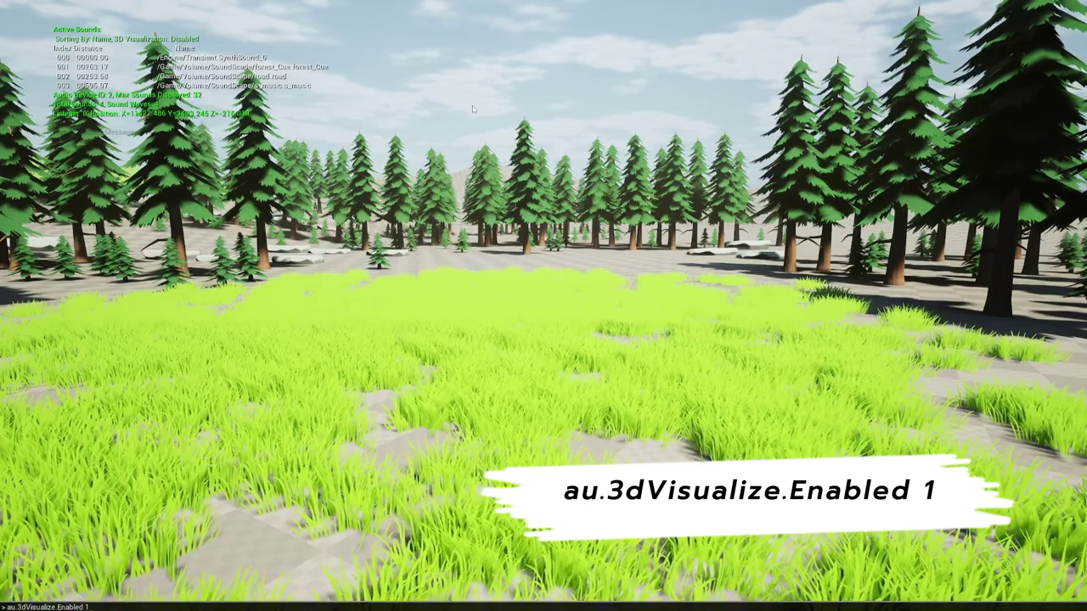
pyautogui.press('Return')
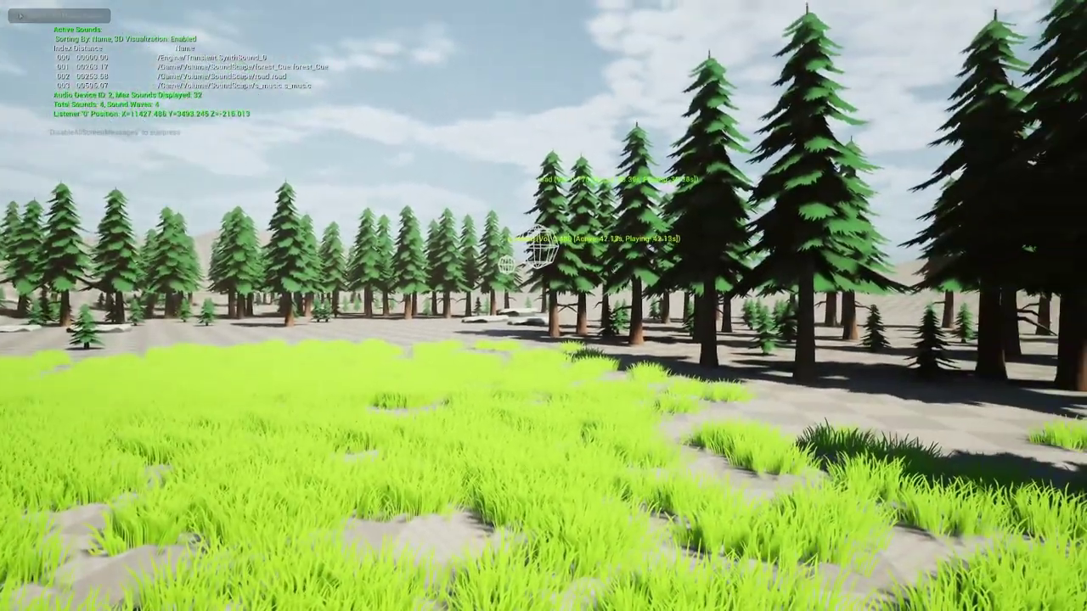
# Walk among the pines and clearing, then switch to wireframe to reveal the forest_Cue sphere.
pyautogui.press('a')
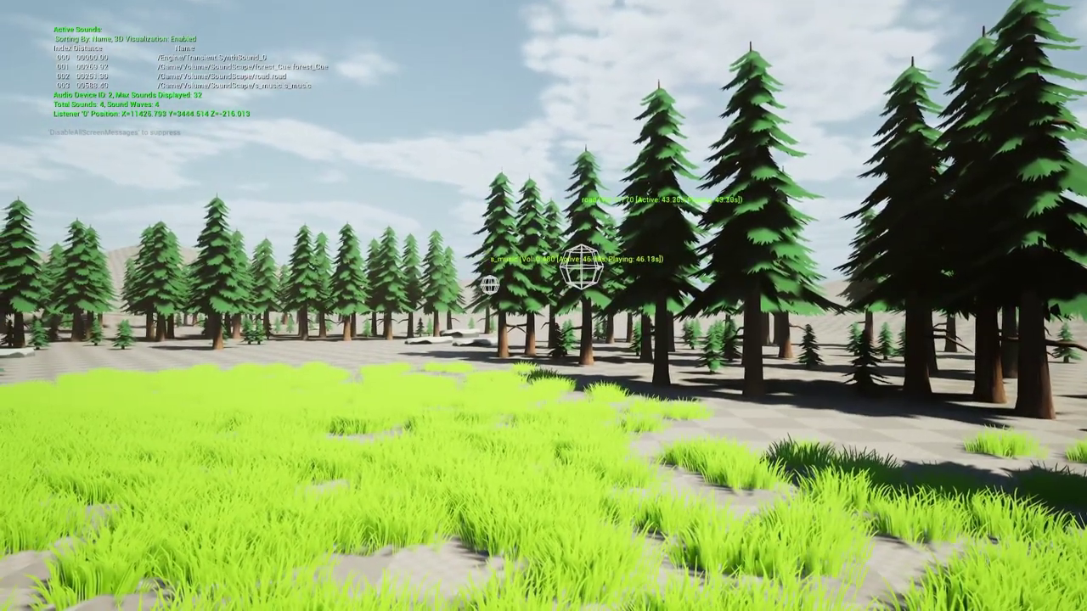
pyautogui.press('w')
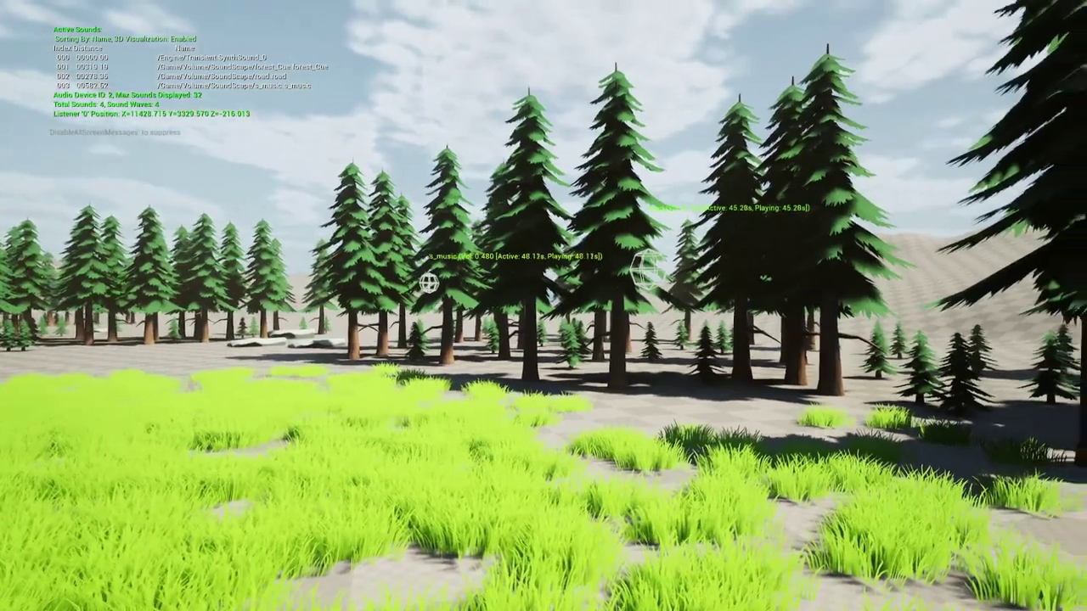
pyautogui.press('w')
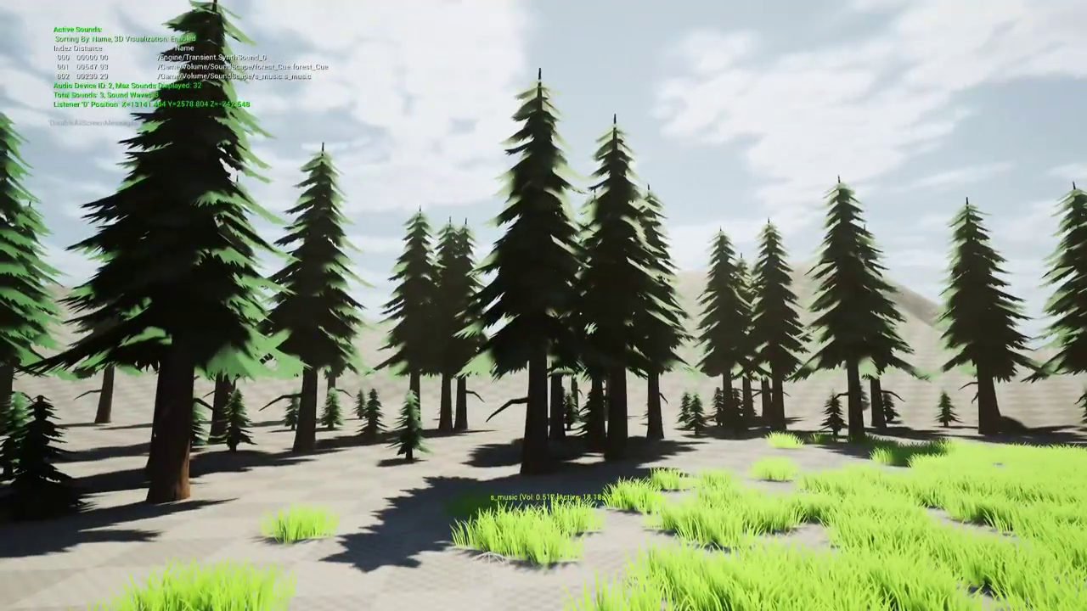
pyautogui.press('F1')
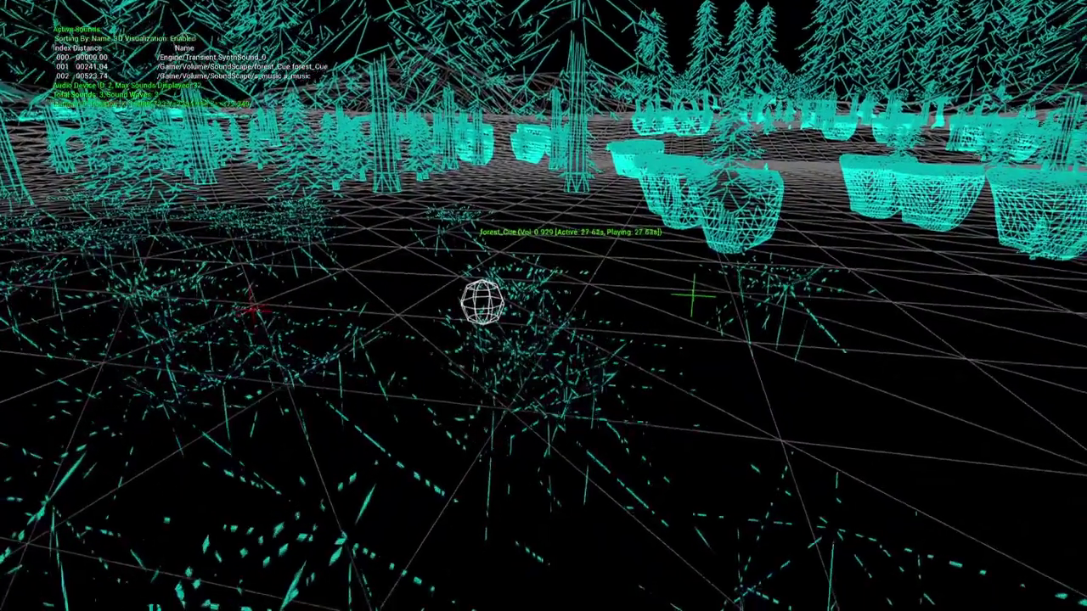
# Alternate between lit and wireframe rendering during the forest tour, finishing in lit mode.
pyautogui.press('F3')
pyautogui.press('F1')
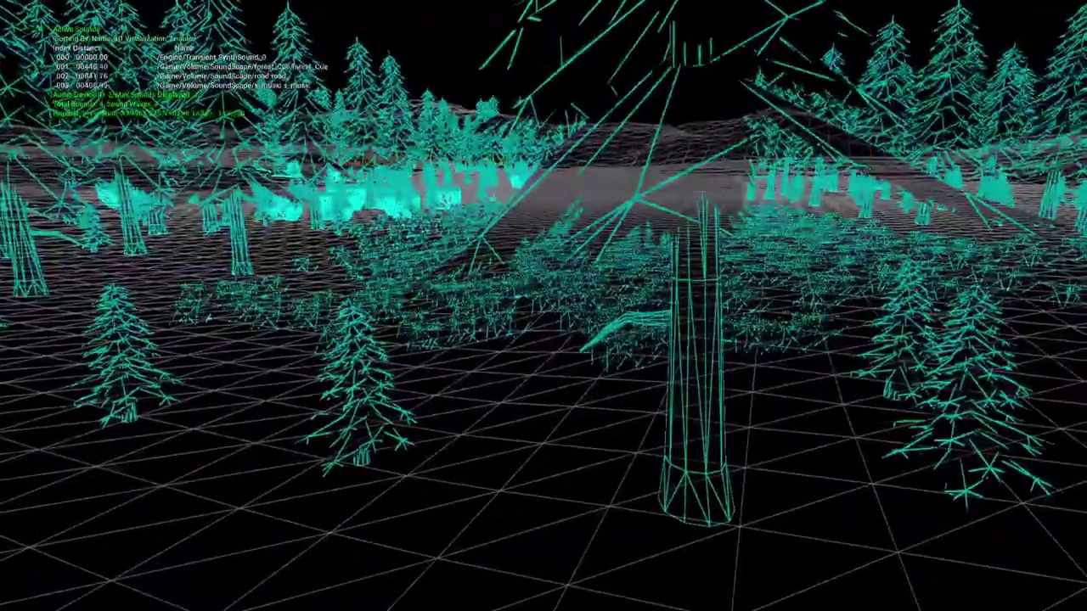
pyautogui.press('F3')
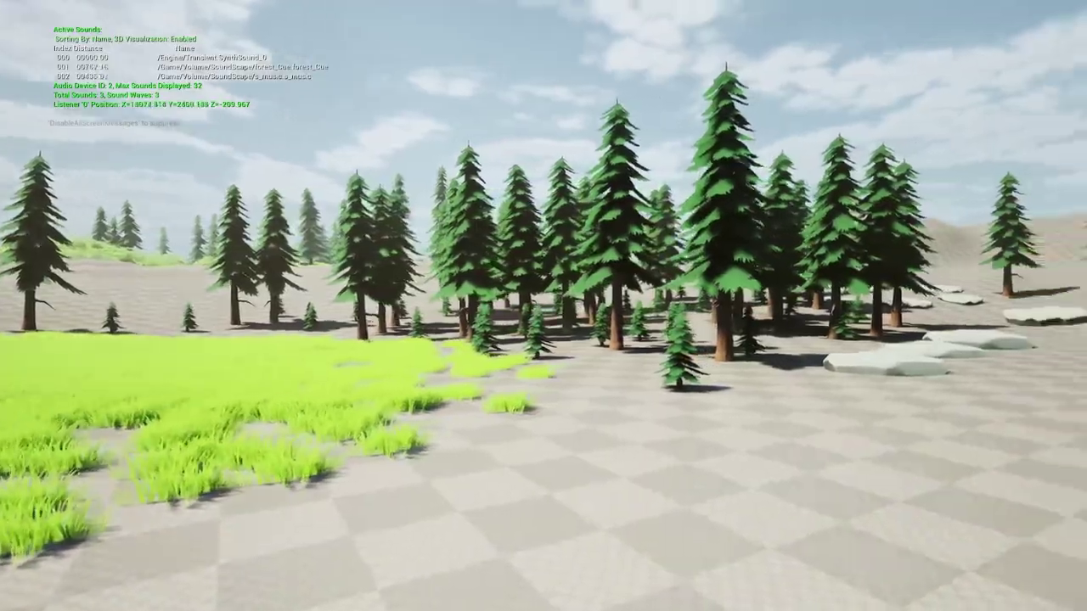
# Stop the playtest, restore the full editor layout and fly the camera to a new forest spot.
pyautogui.press('Escape')
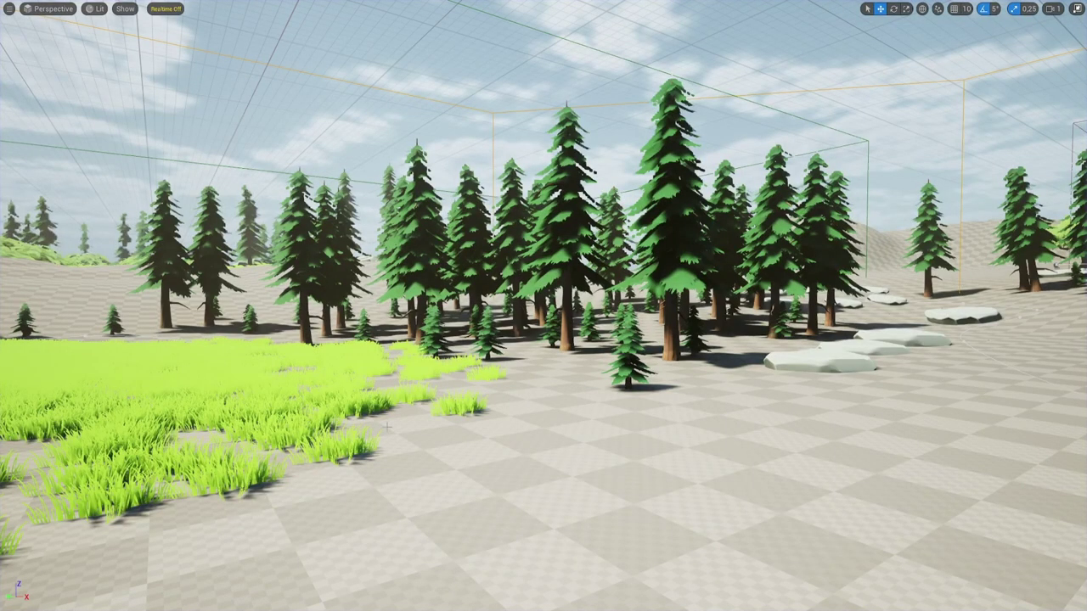
pyautogui.press('F11')
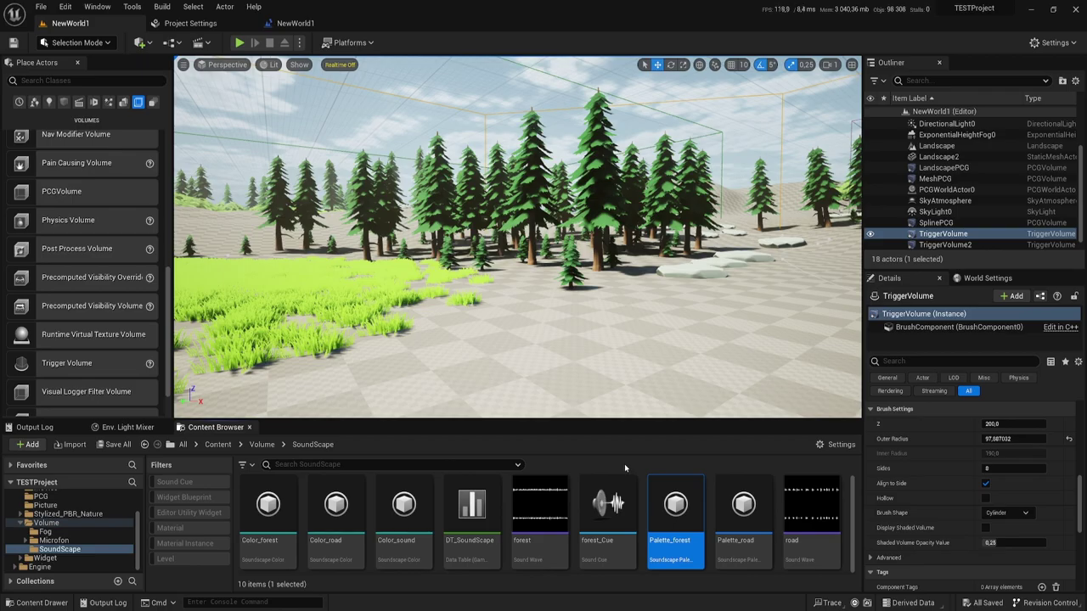
pyautogui.moveTo(518, 238)
pyautogui.mouseDown(button='right')
pyautogui.moveTo(476, 242)
pyautogui.moveTo(569, 242)
pyautogui.mouseUp(button='right')
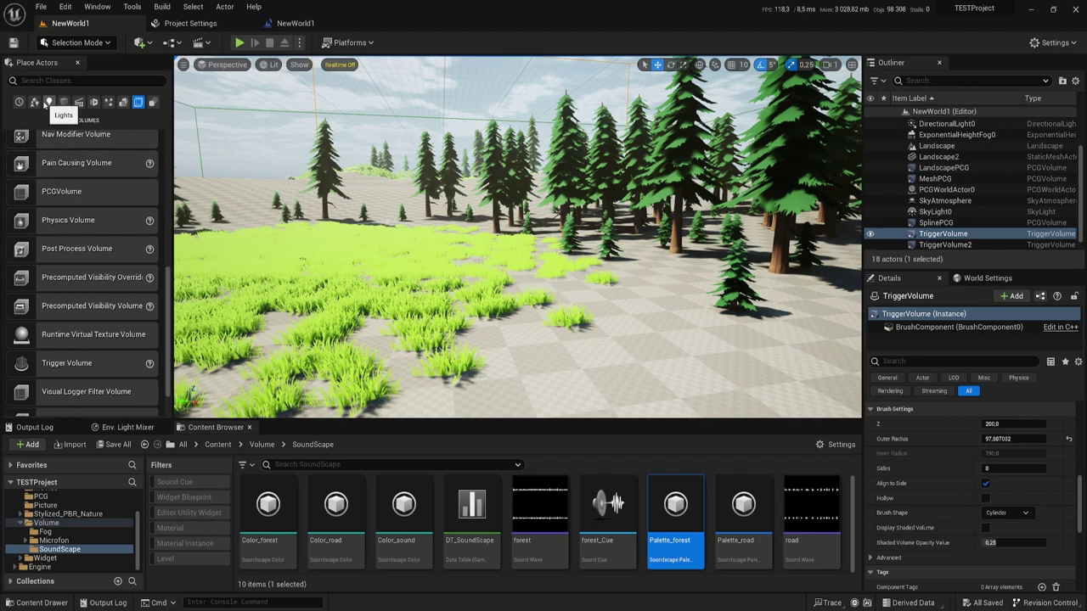
# Show the Shapes actors in Place Actors and make the Content Browser taller.
pyautogui.click(48, 102)
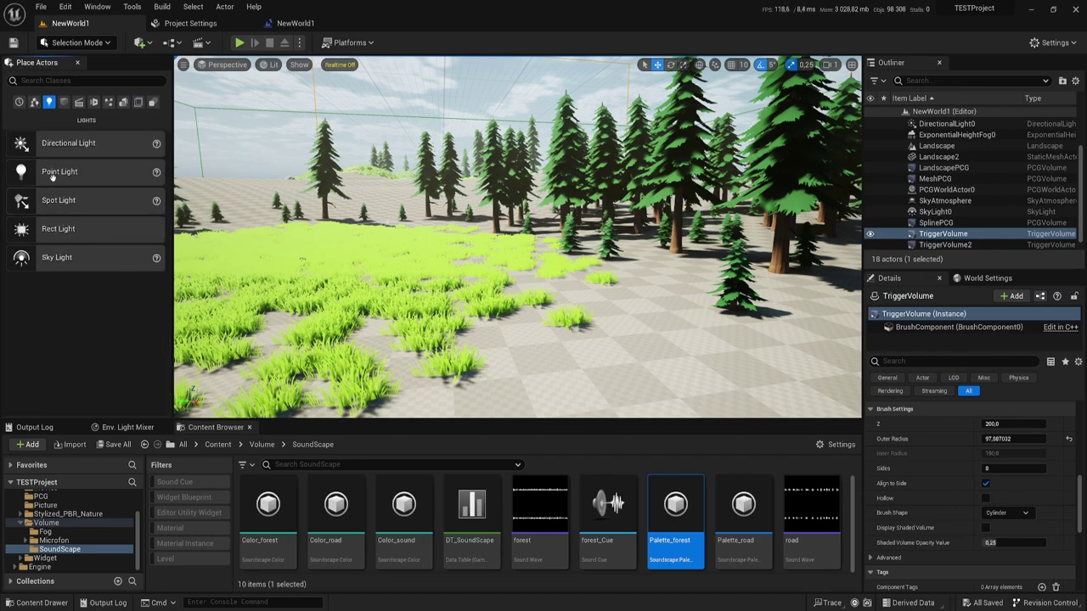
pyautogui.click(64, 103)
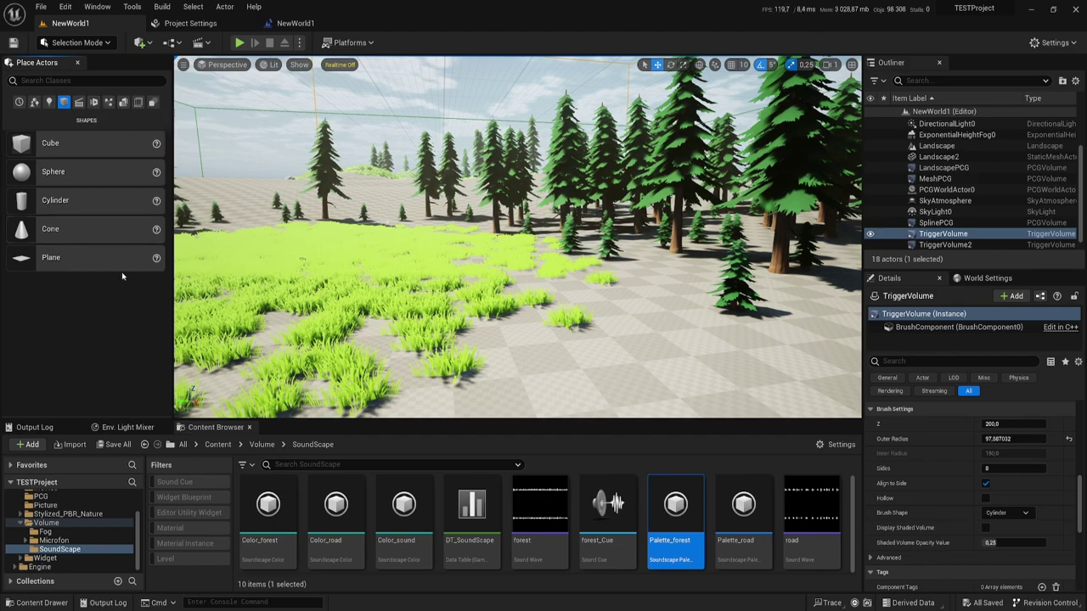
pyautogui.moveTo(527, 420); pyautogui.dragTo(527, 398)
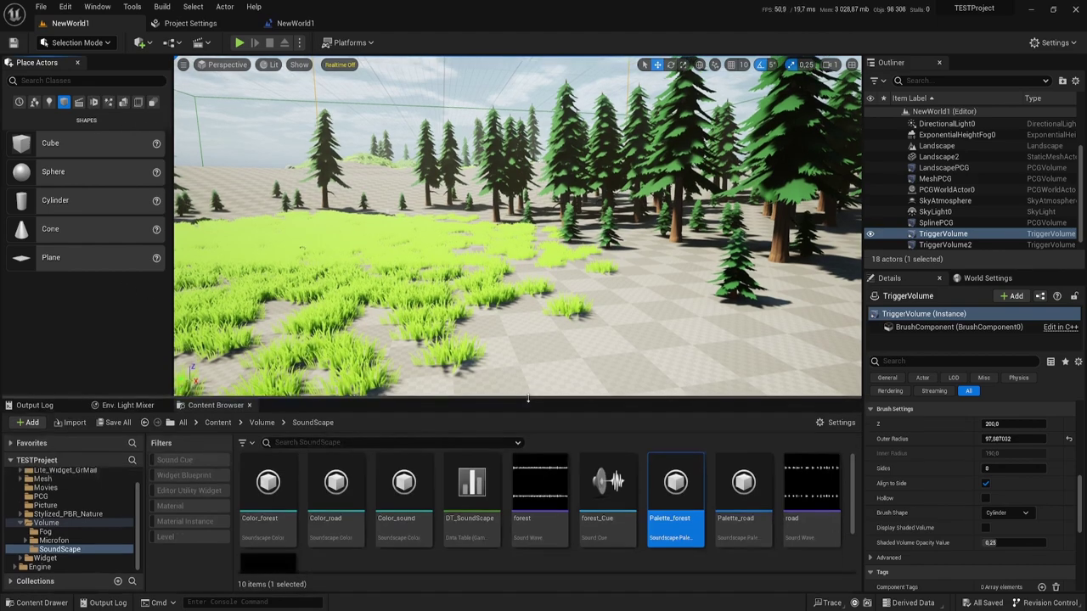